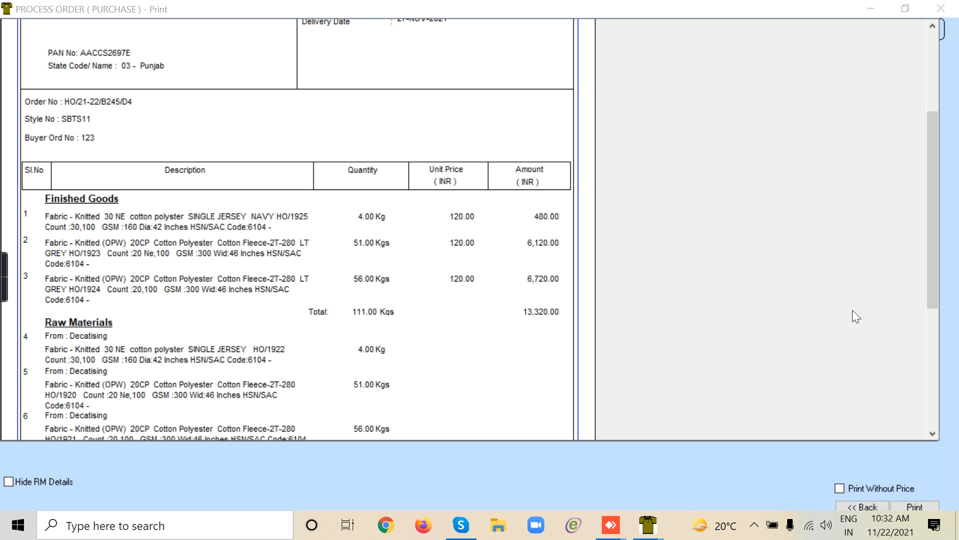
Leave the process order print preview and close the process order and Purchase windows to return to the main STAGE menu
left_click(868, 506)
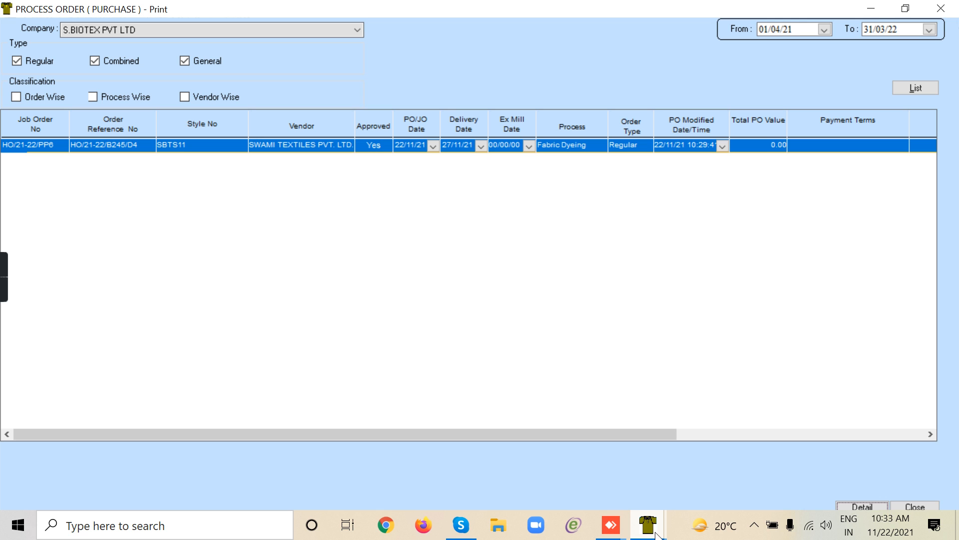
left_click(941, 9)
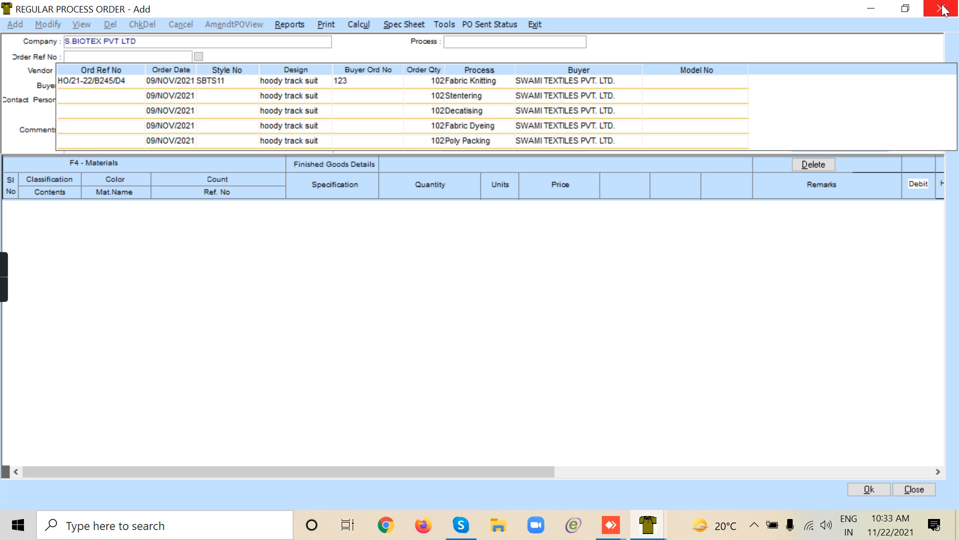
left_click(942, 9)
left_click(943, 9)
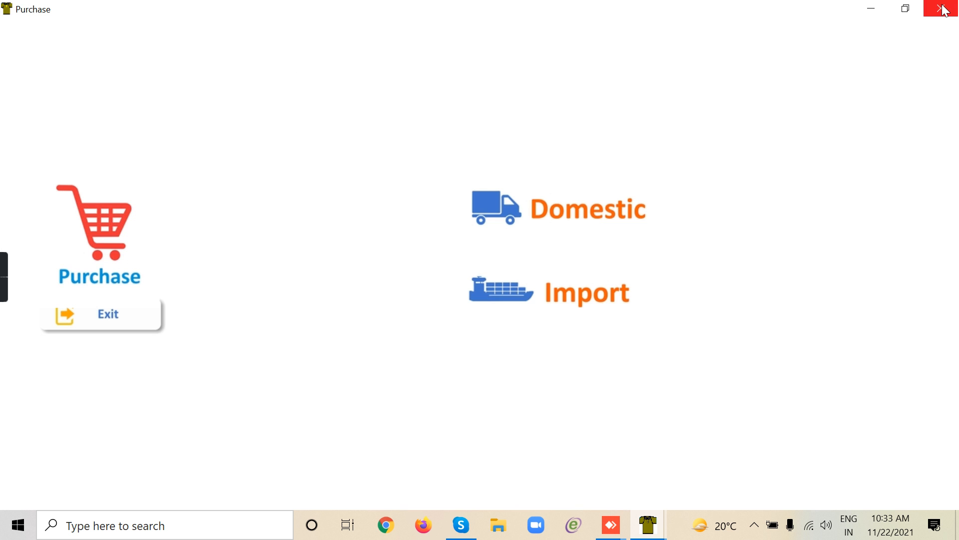
left_click(944, 9)
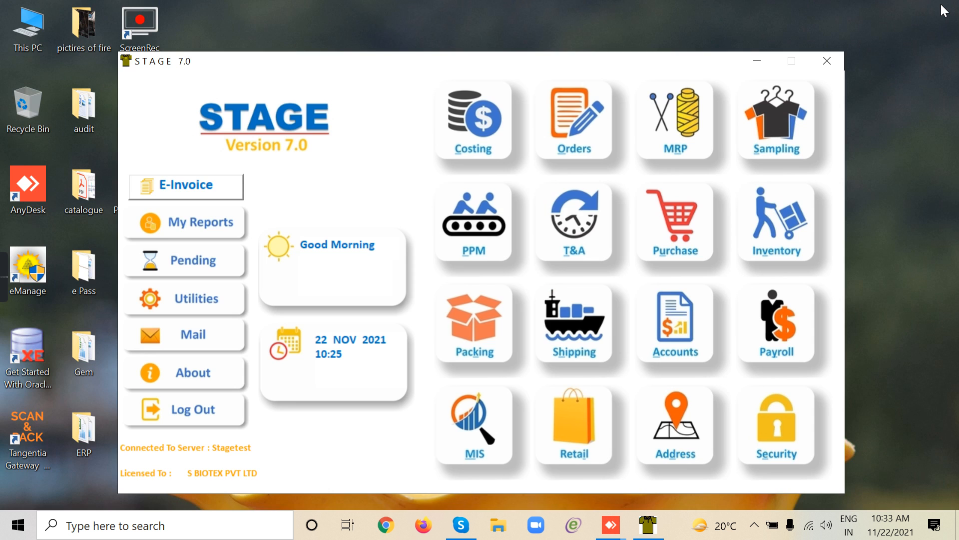
Open the Inventory parameters in the Security module
left_click(779, 440)
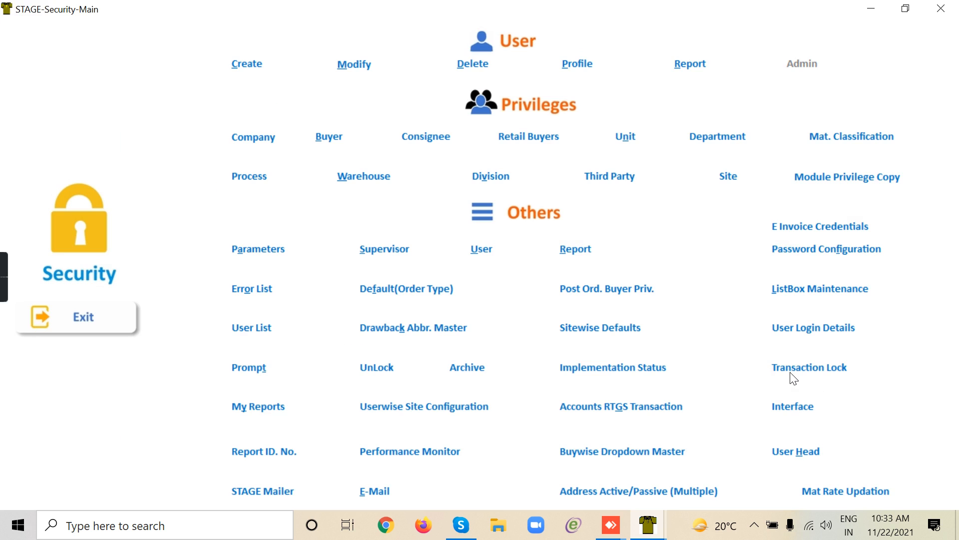
left_click(273, 248)
mouse_move(648, 524)
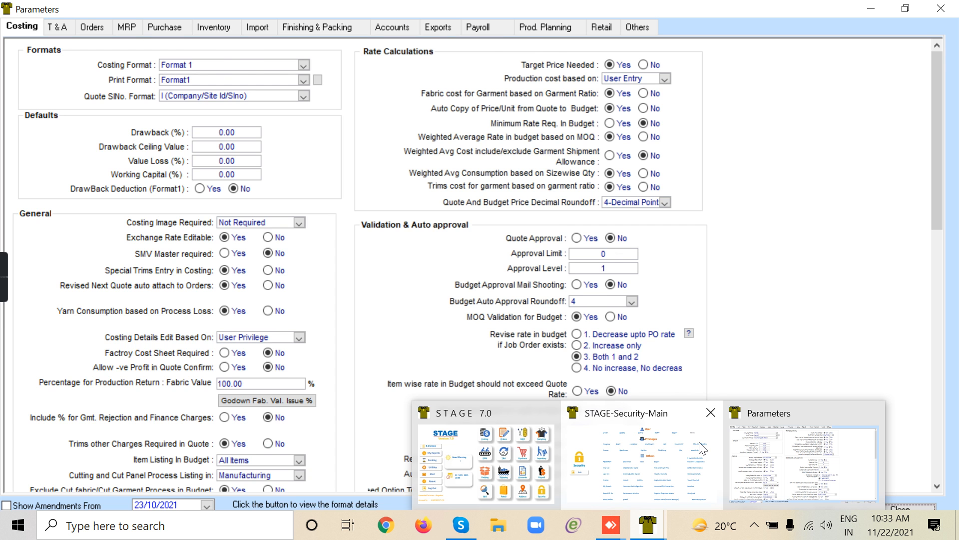
mouse_move(703, 448)
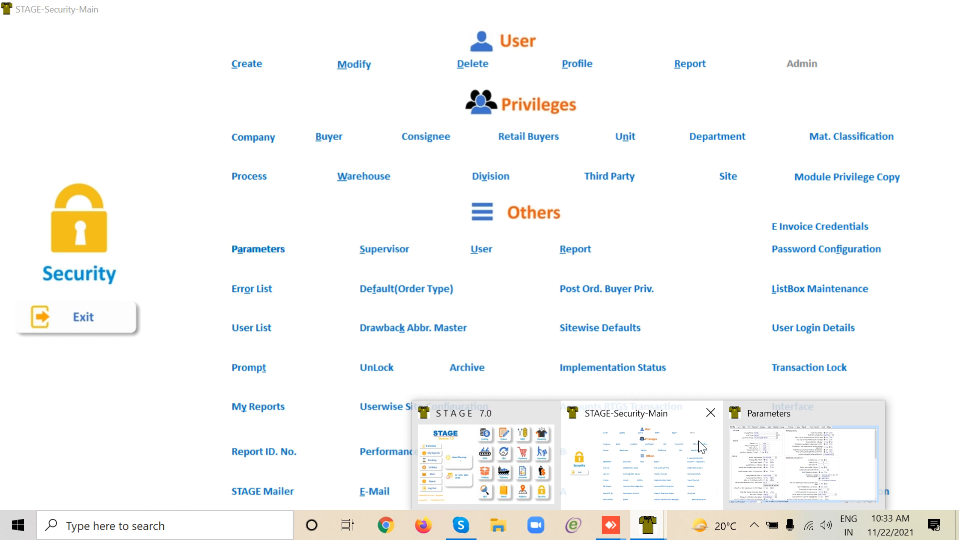
left_click(802, 450)
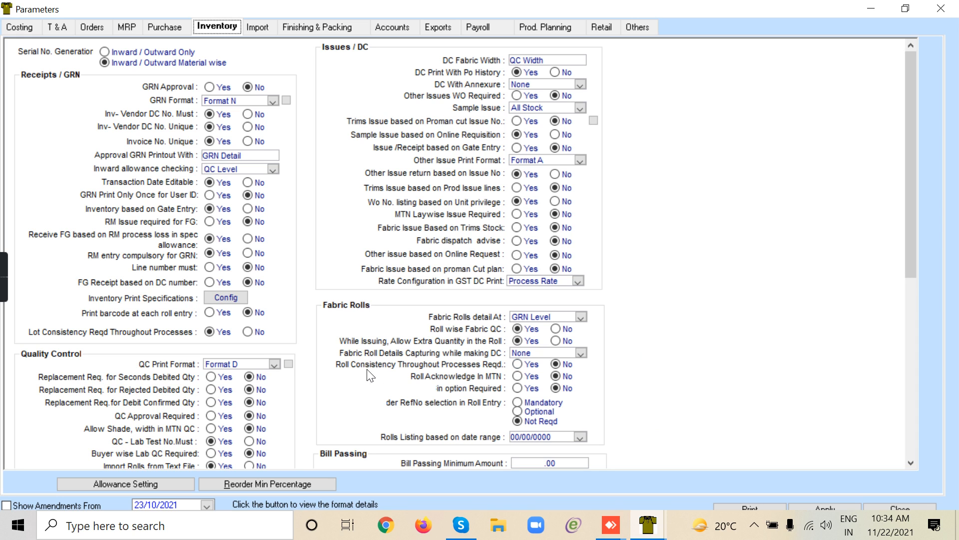
Set Roll Consistency Throughout Processes Reqd. to Yes under Fabric Rolls, apply the parameters and leave the Security module
left_click(519, 364)
left_click(830, 505)
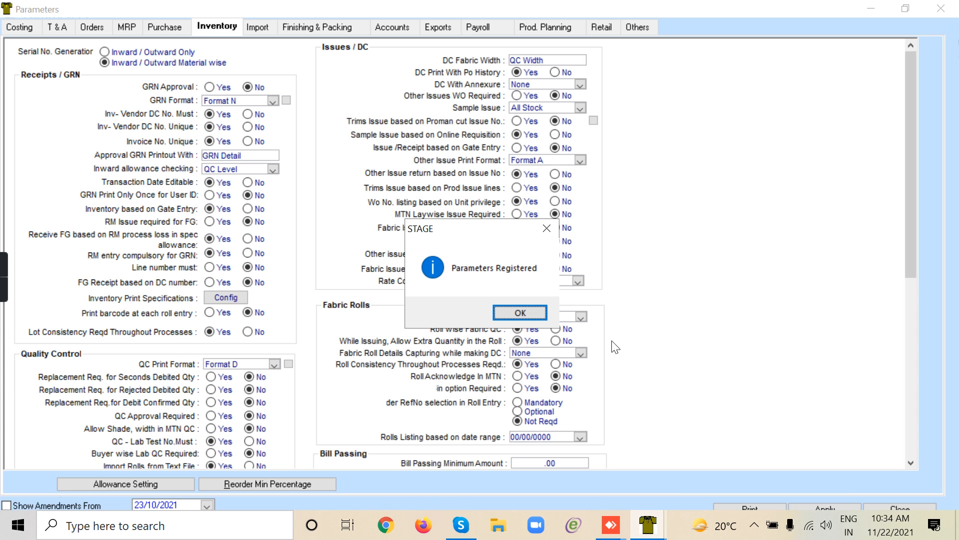
left_click(520, 311)
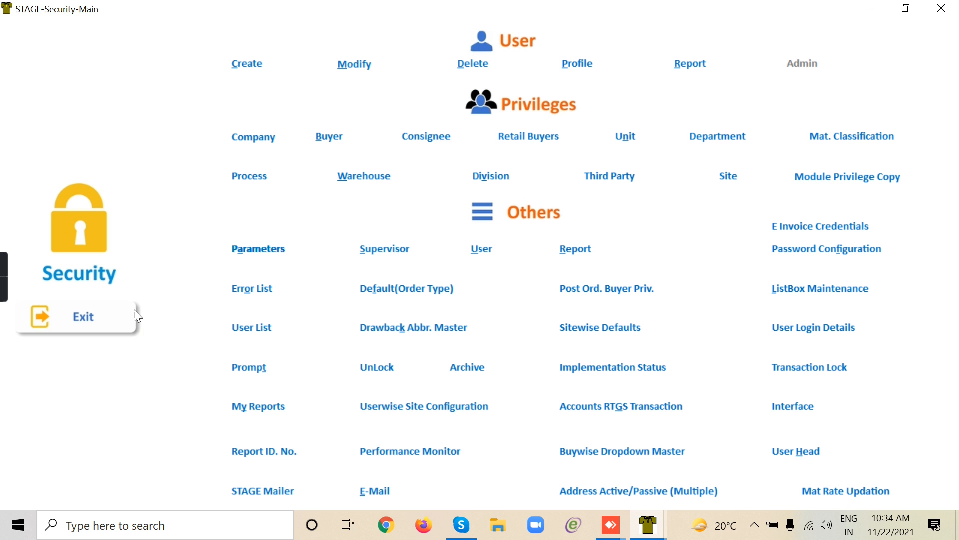
left_click(88, 316)
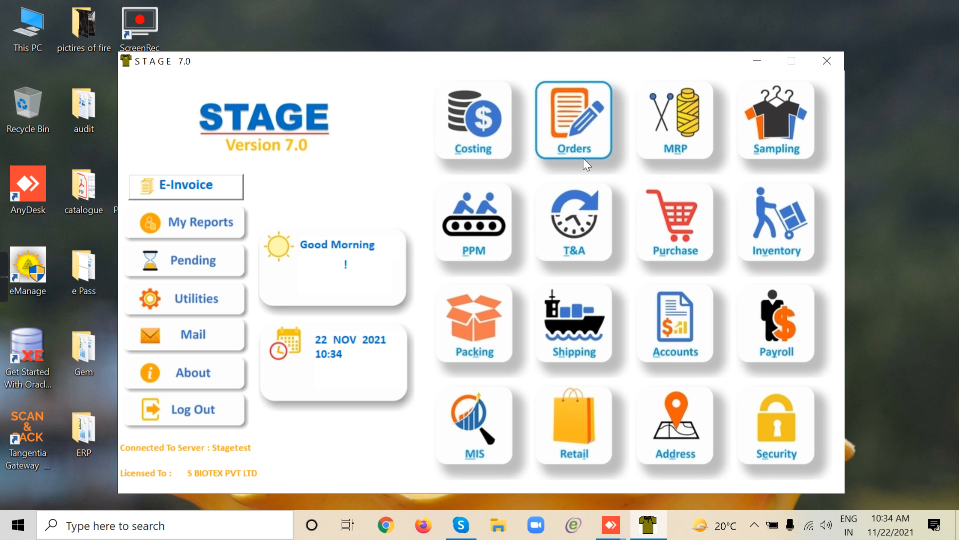
Open the Order wise Stock Flow report from the Inventory module's stock reports
left_click(574, 144)
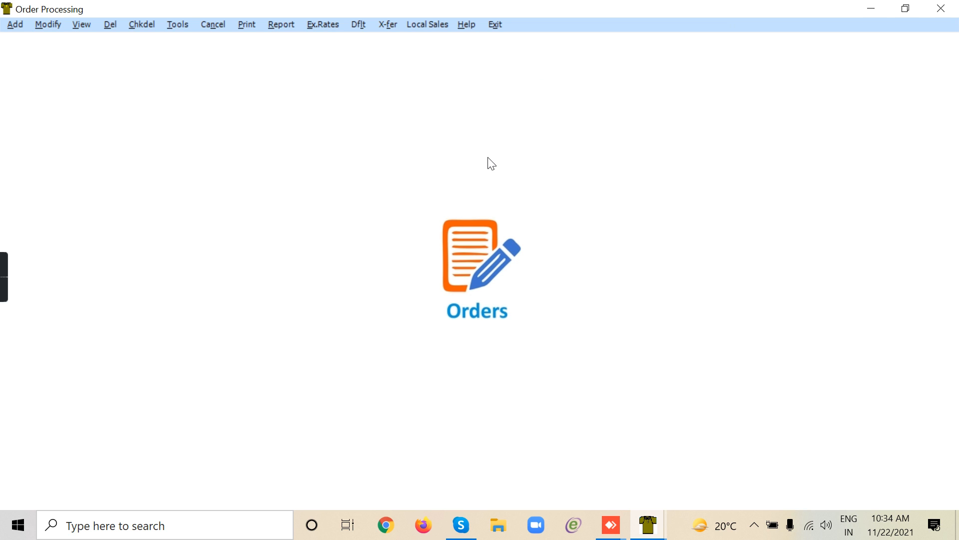
left_click(496, 24)
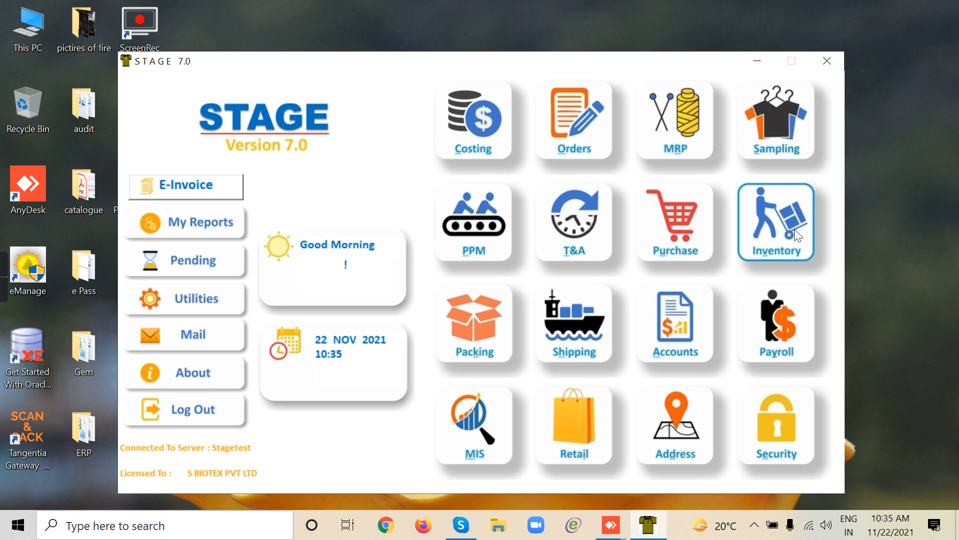
left_click(773, 230)
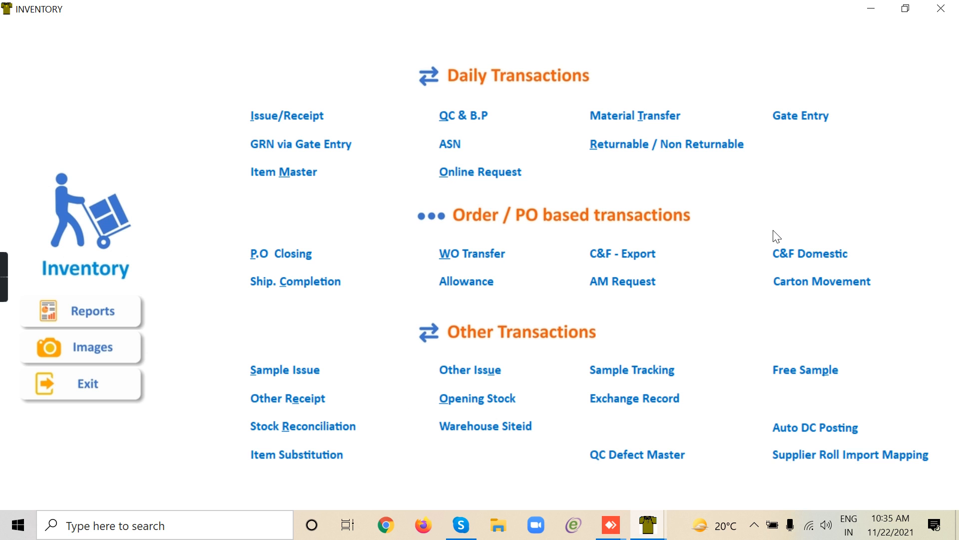
left_click(264, 116)
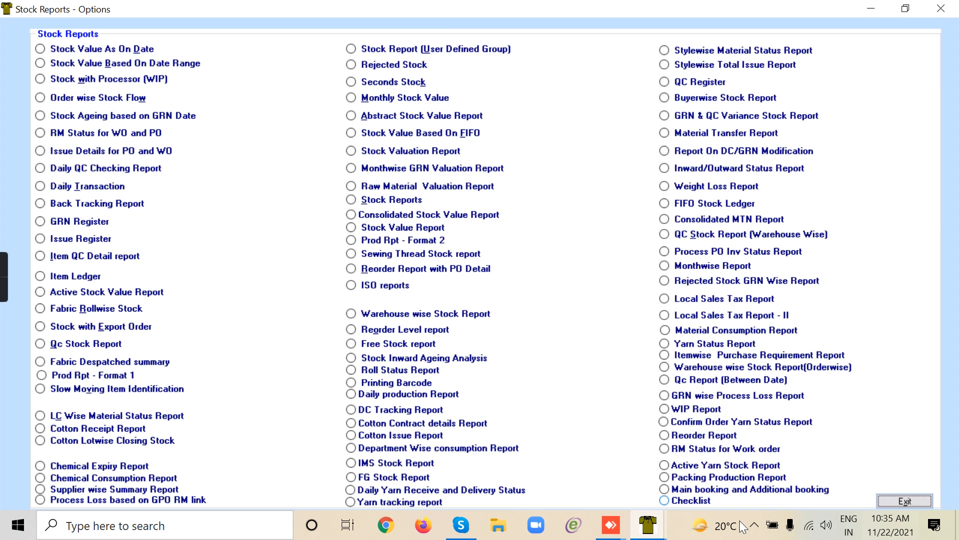
left_click(722, 531)
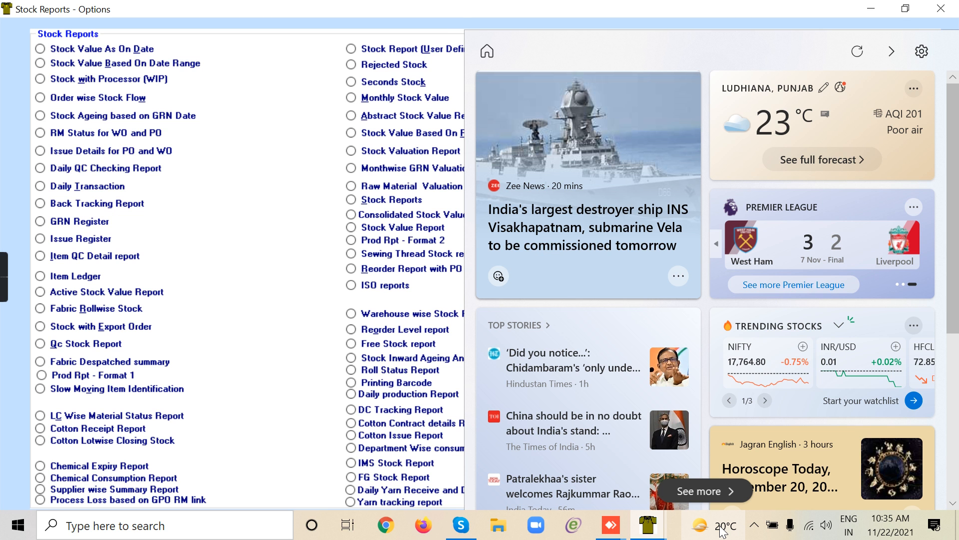
left_click(149, 7)
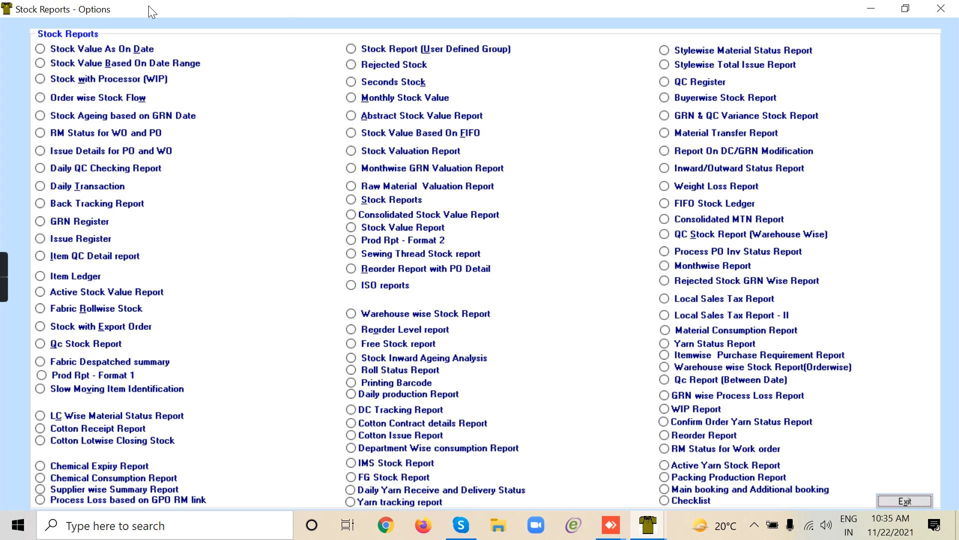
left_click(40, 98)
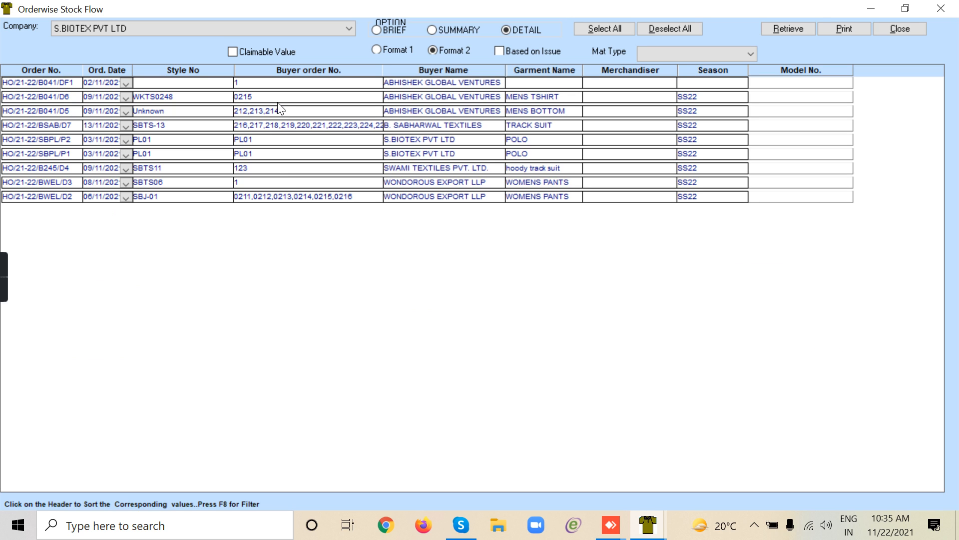
Retrieve the detailed stock flow for the hoody track suit order with style SBTS11
left_click(282, 171)
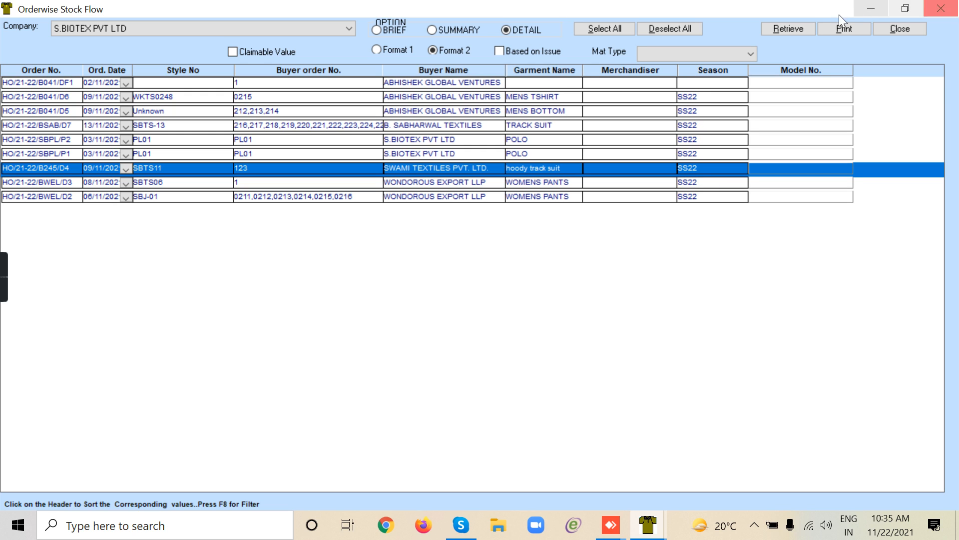
left_click(788, 28)
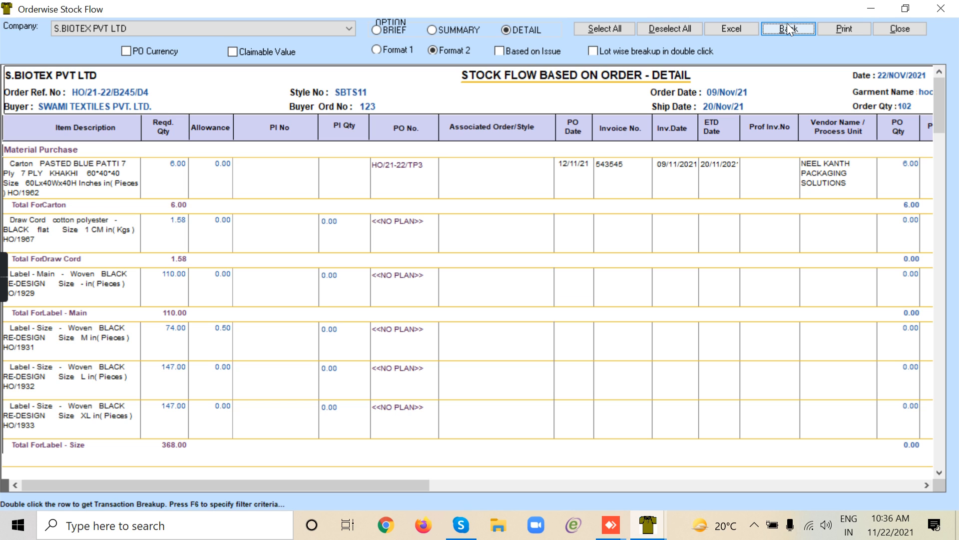
left_click(789, 29)
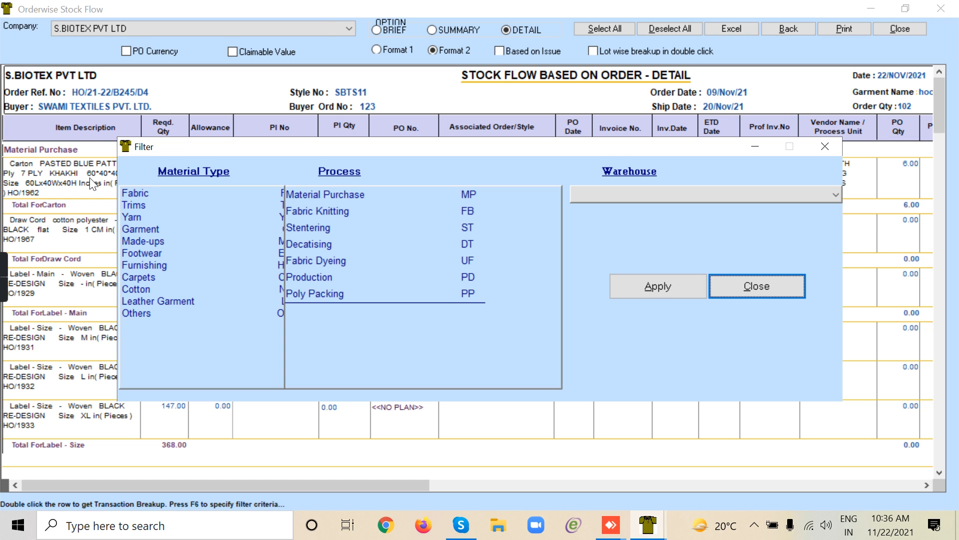
Filter the stock flow to Fabric material and the processes Fabric Knitting, Stentering, Decatising and Fabric Dyeing
left_click(134, 195)
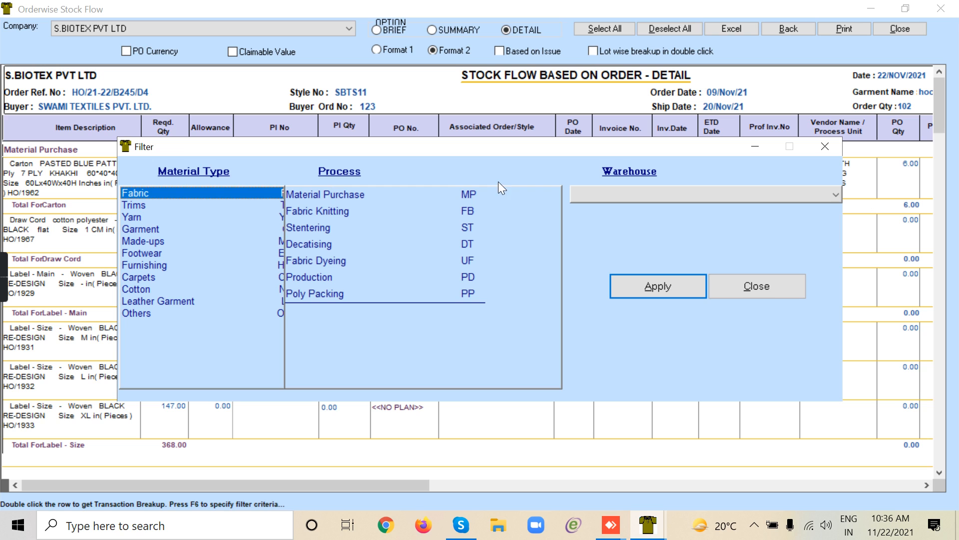
left_click(323, 211)
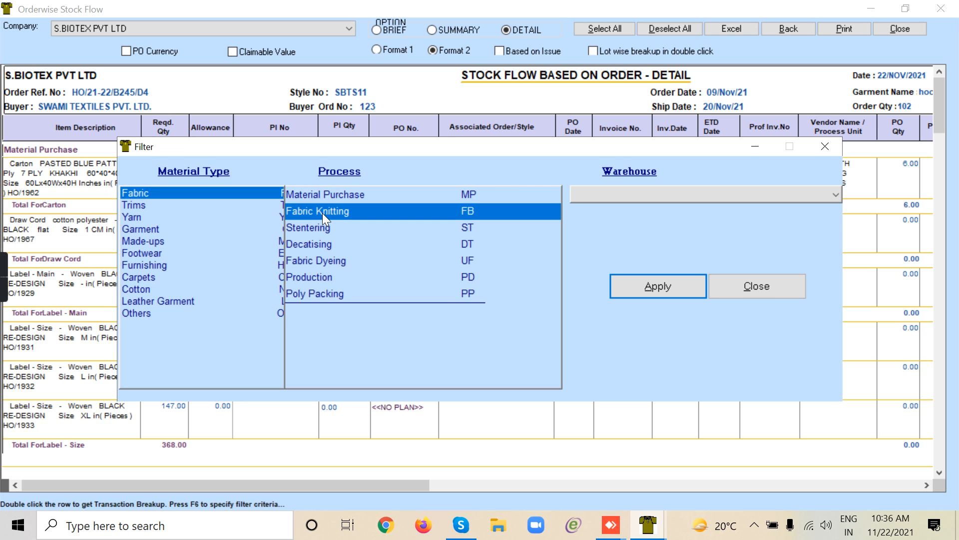
left_click(319, 229, "ctrl")
left_click(314, 243, "ctrl")
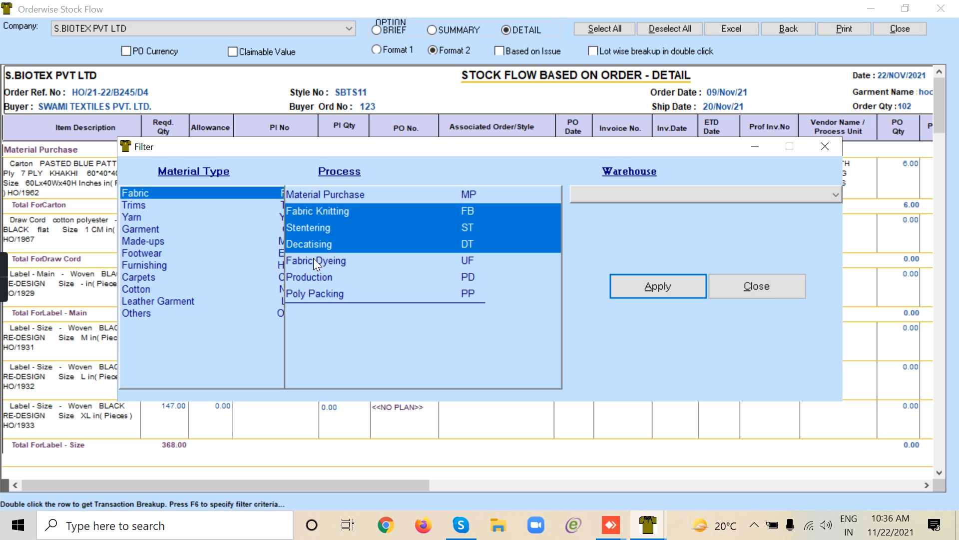
left_click(313, 258, "ctrl")
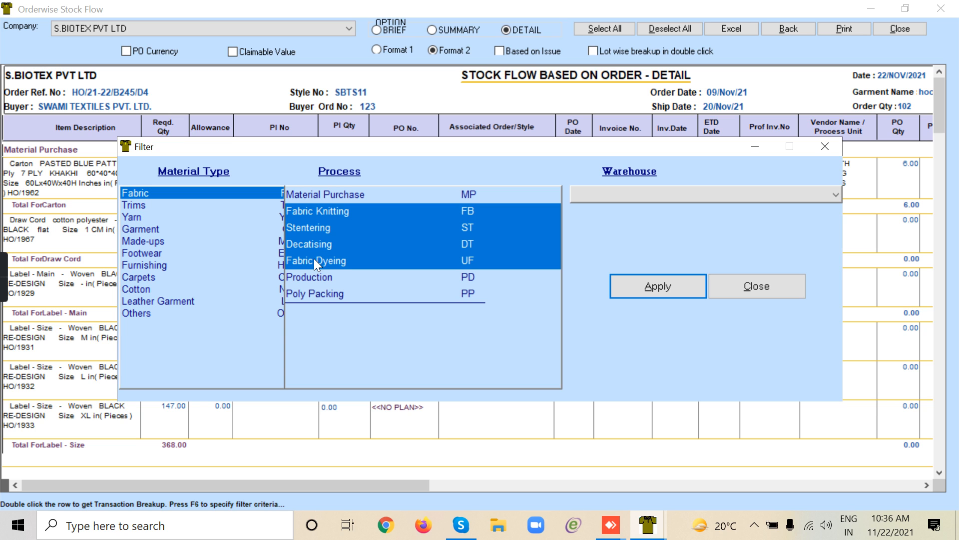
left_click(658, 287)
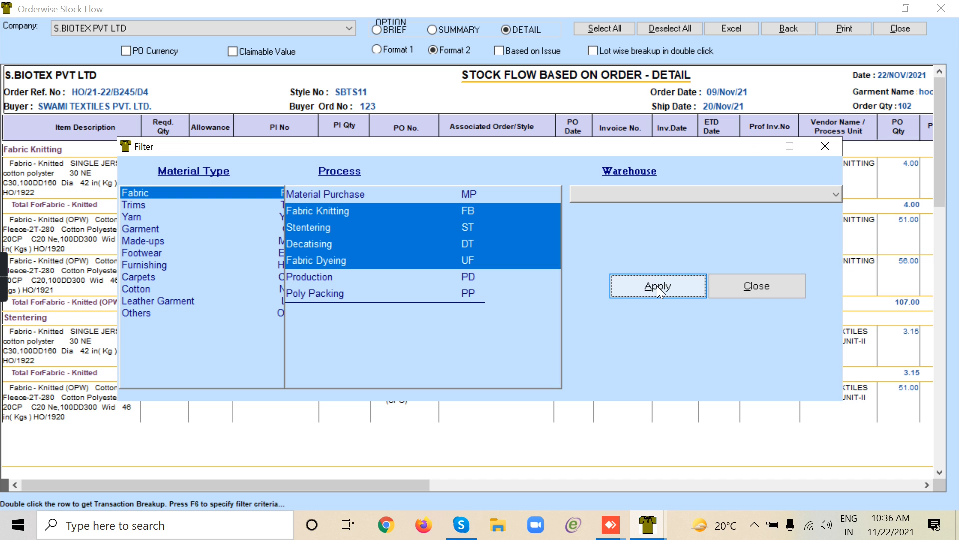
left_click(744, 286)
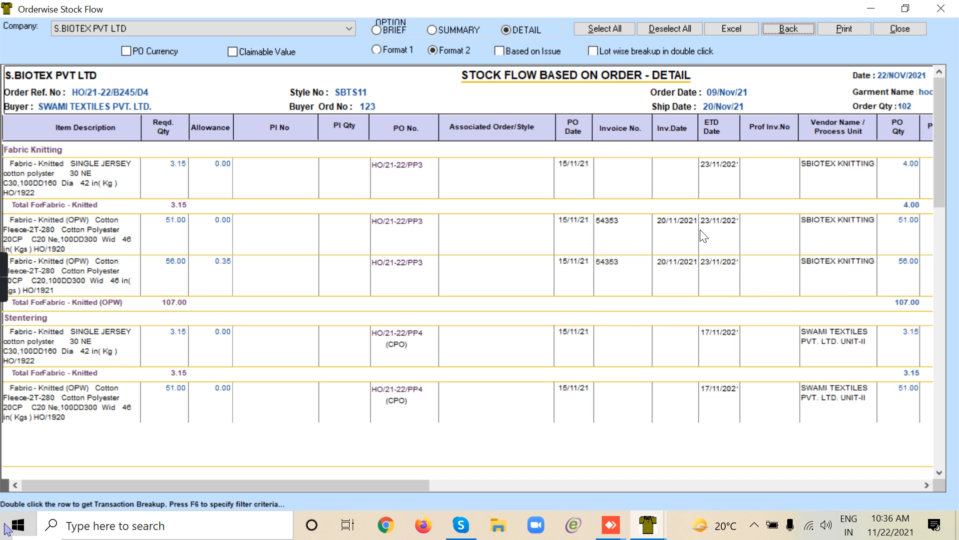
Examine the Decatising and Fabric Dyeing rows across the report's vendor, PO quantity, value and balance columns
left_click(939, 472)
left_click_drag(939, 473, 943, 495)
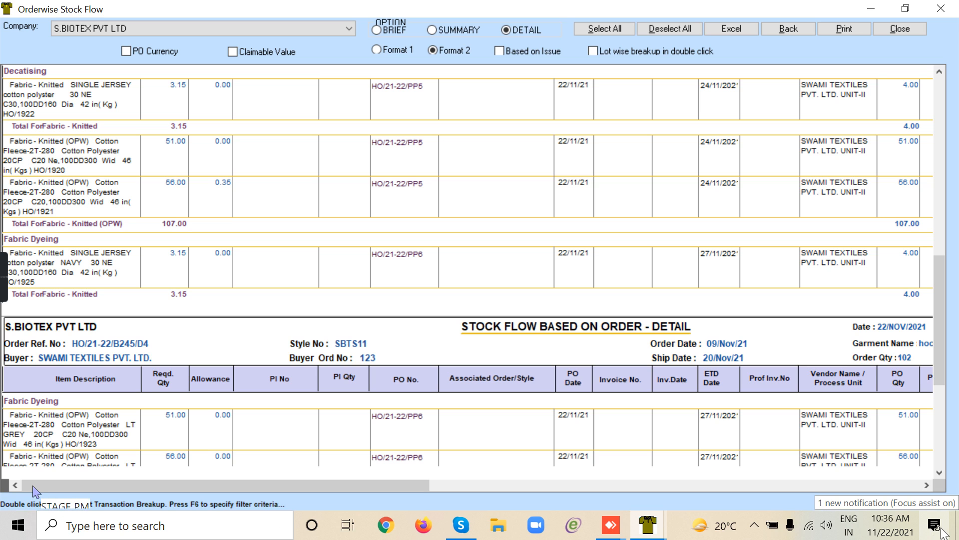
left_click_drag(32, 485, 118, 485)
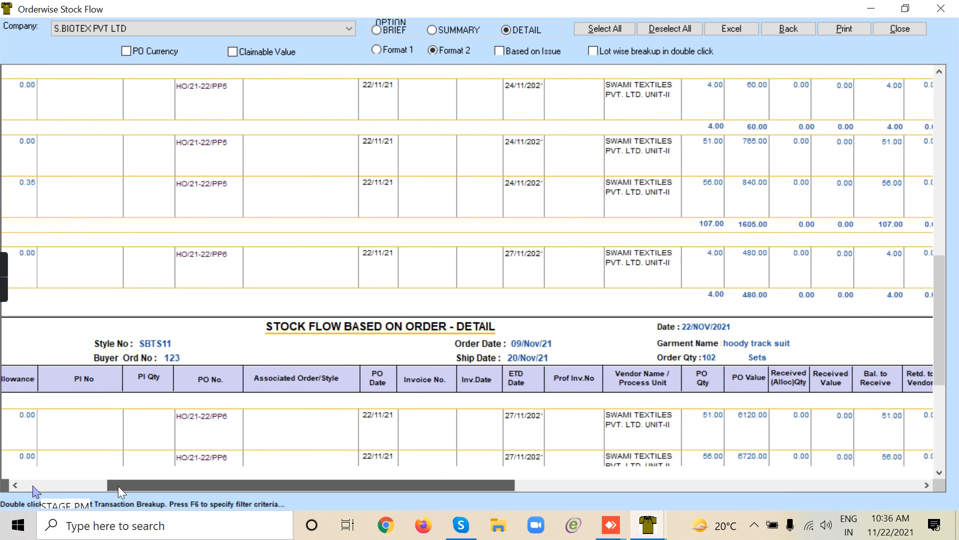
left_click_drag(118, 485, 9, 496)
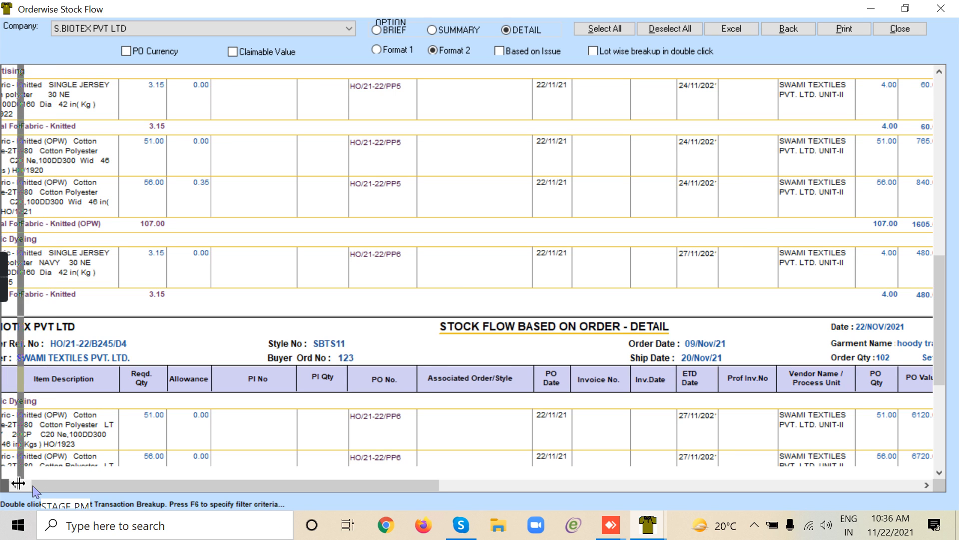
scroll(35, 490, "left", 1)
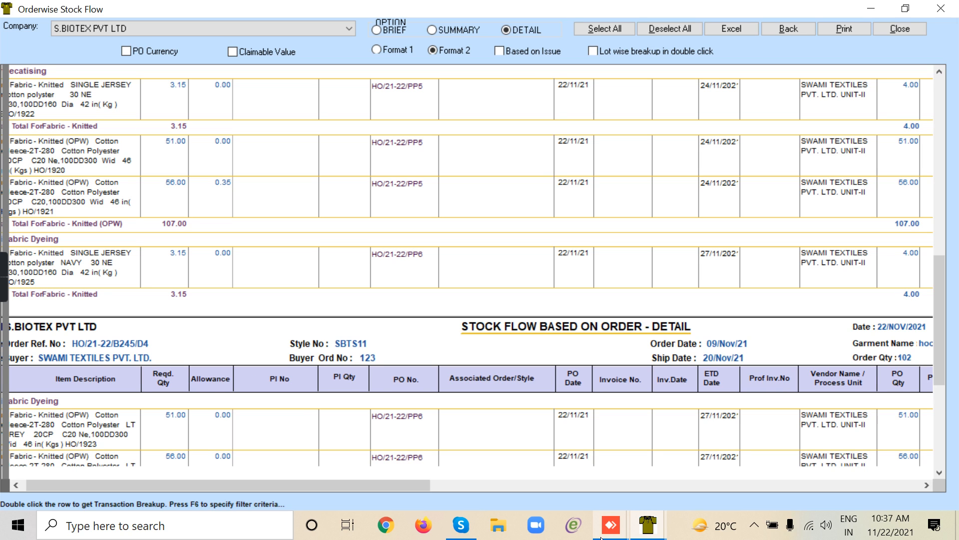
Split the report to keep the item descriptions in view and show the PO value and received columns alongside them
left_click_drag(4, 483, 176, 520)
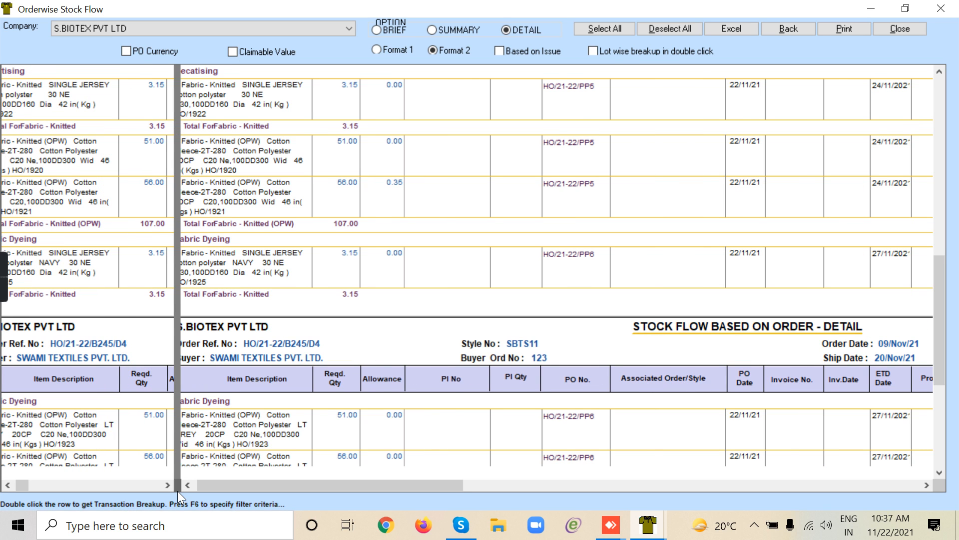
left_click_drag(176, 484, 118, 485)
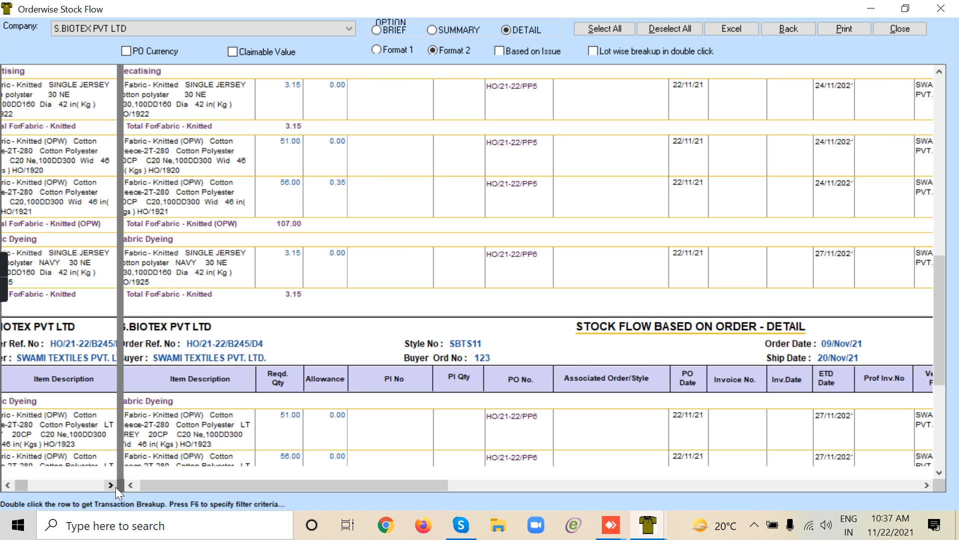
left_click(923, 485)
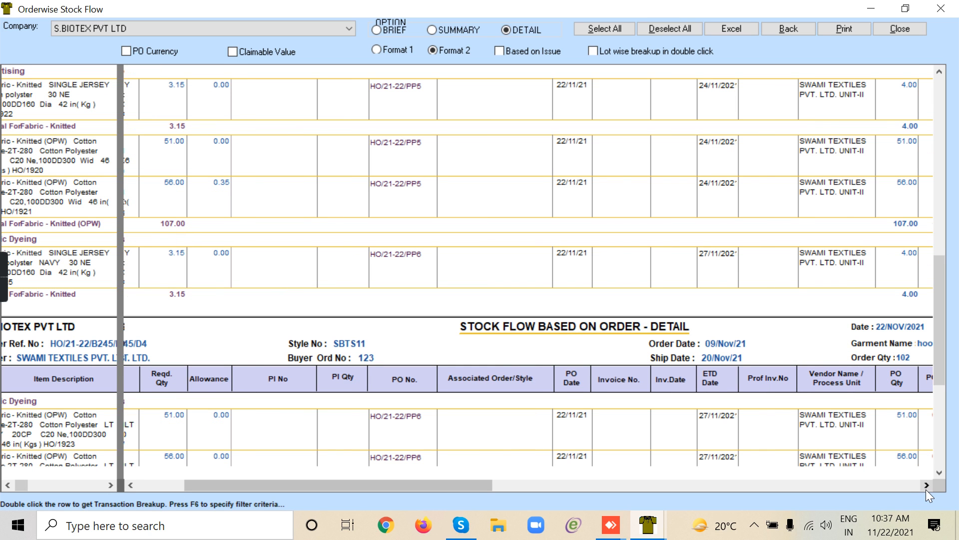
left_click(926, 487)
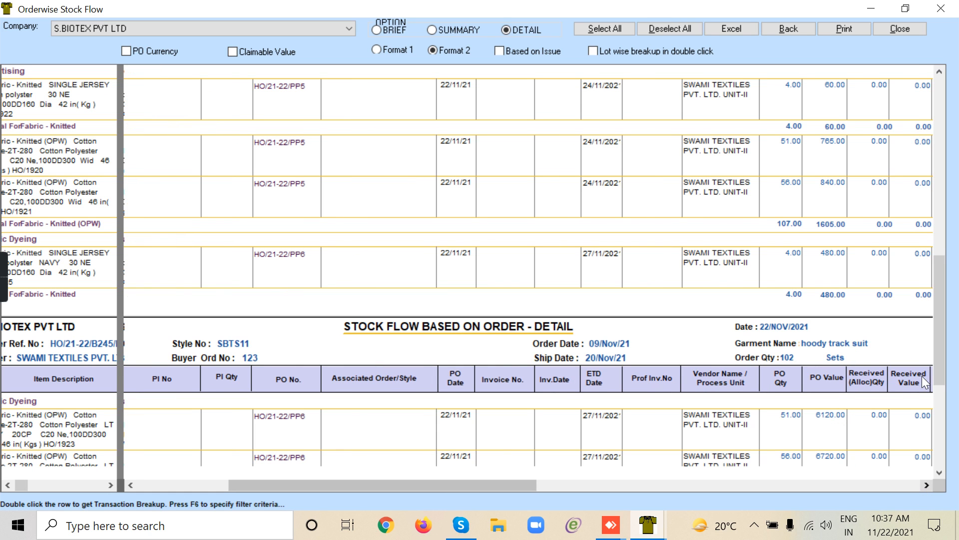
Examine the received, balance and issued quantities in the Fabric Knitting rows with the item descriptions in view
left_click(939, 86)
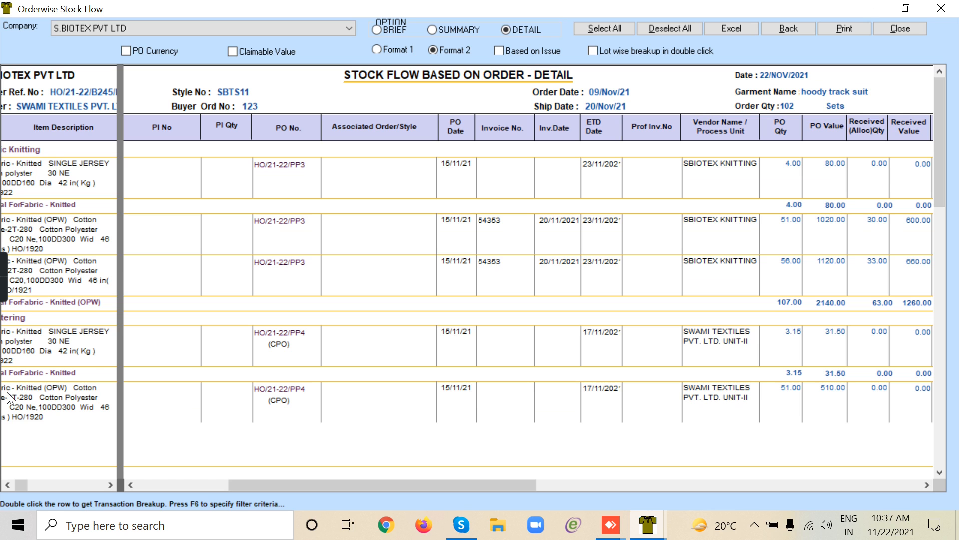
left_click(7, 485)
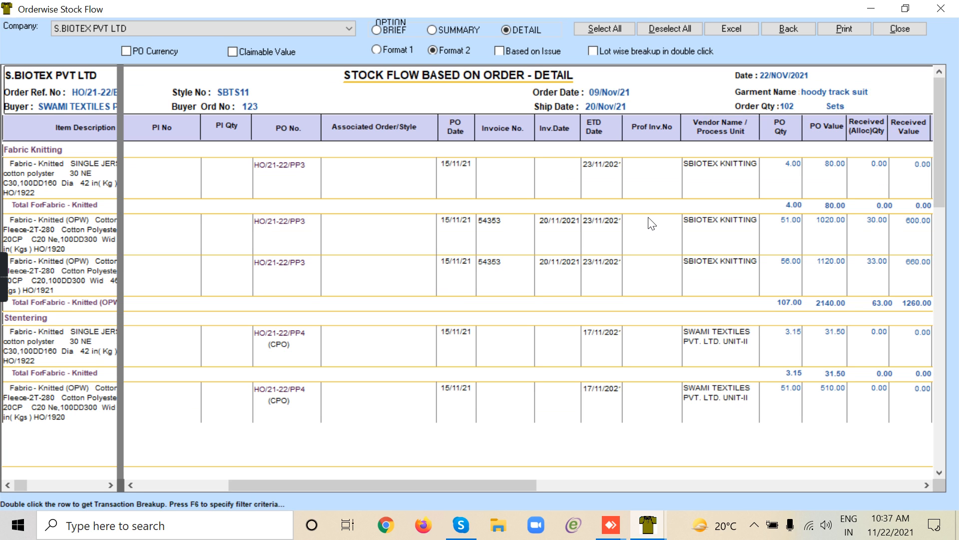
left_click(927, 485)
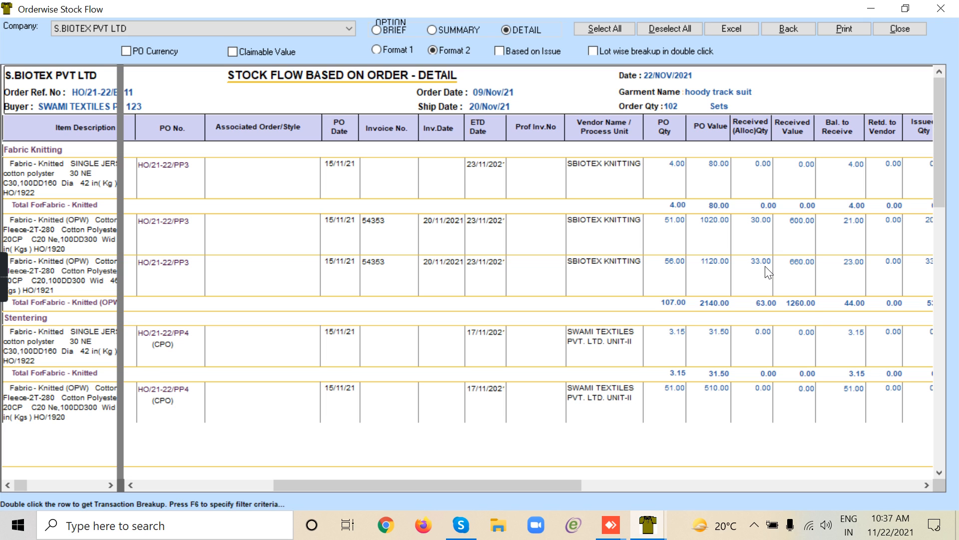
left_click(926, 484)
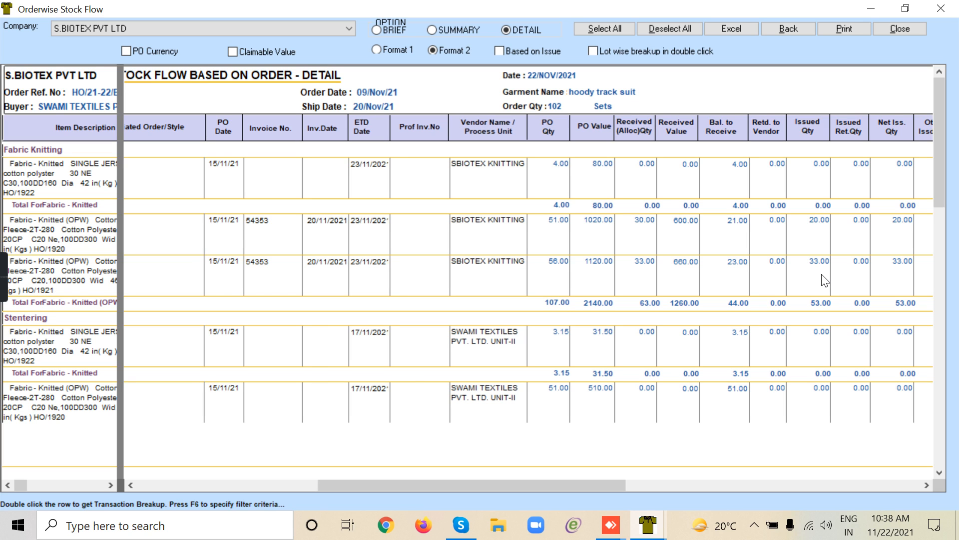
Check the Stentering rows and review the transaction breakup behind the issued quantity of knitted fabric item HO/1921
left_click(939, 472)
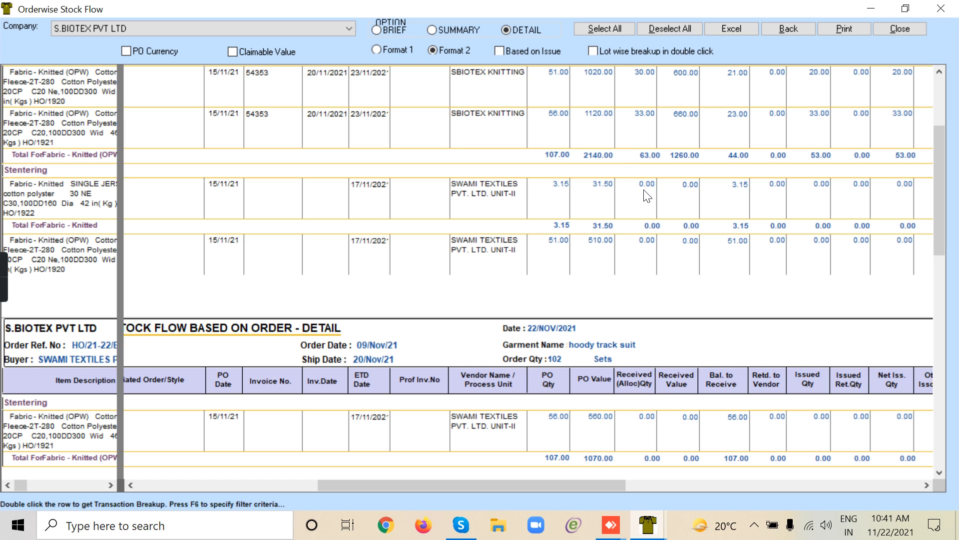
left_click(941, 71)
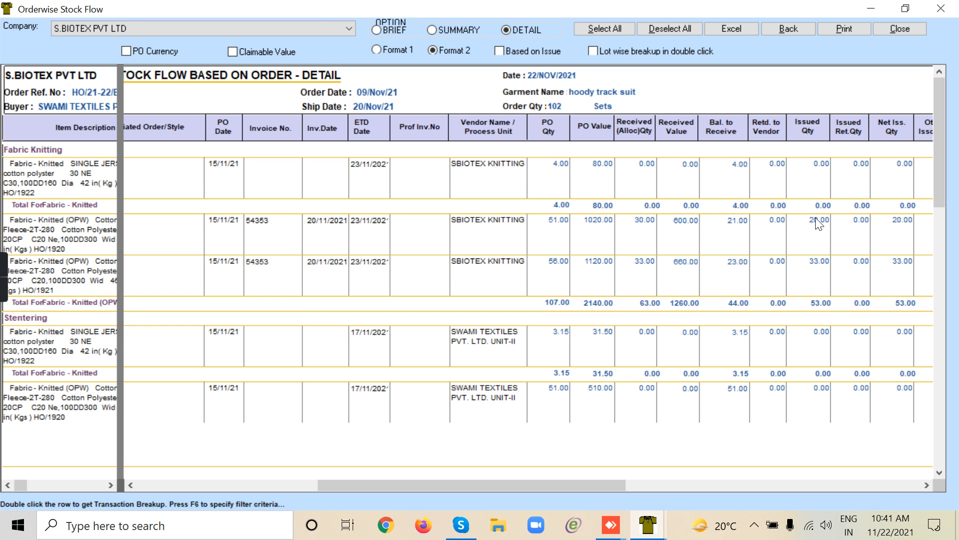
double_click(820, 262)
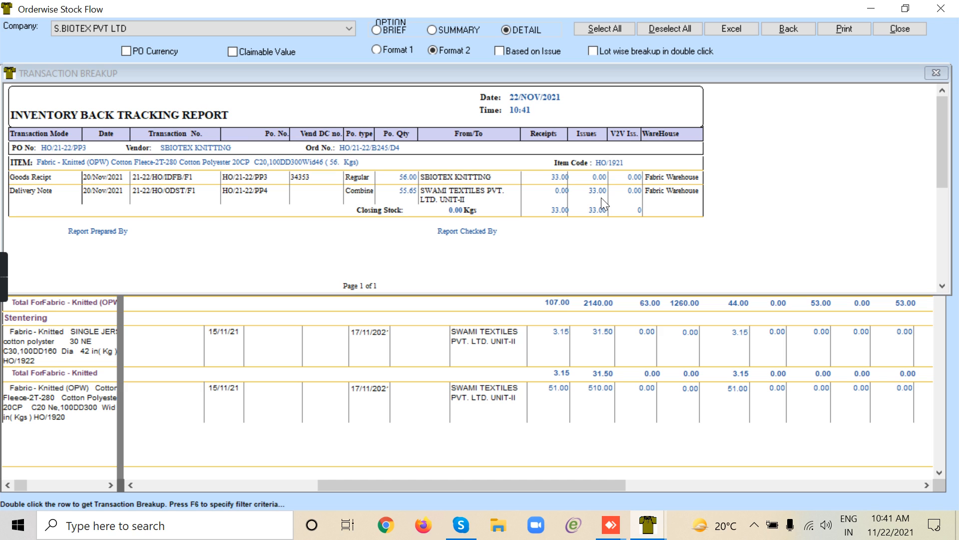
left_click(936, 74)
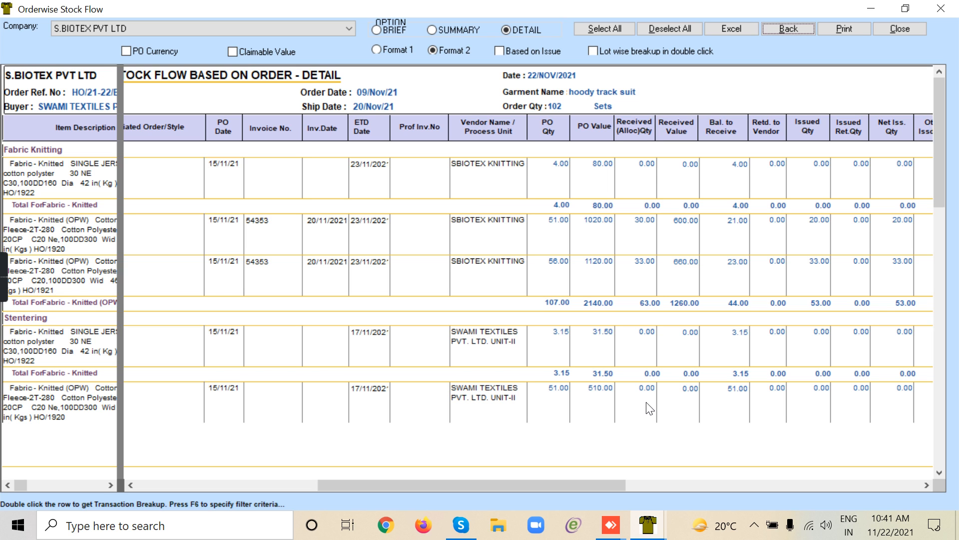
Leave the stock reports and start a new Issue/Receipt entry for the hoody track suit order with style SBTS11
left_click(873, 8)
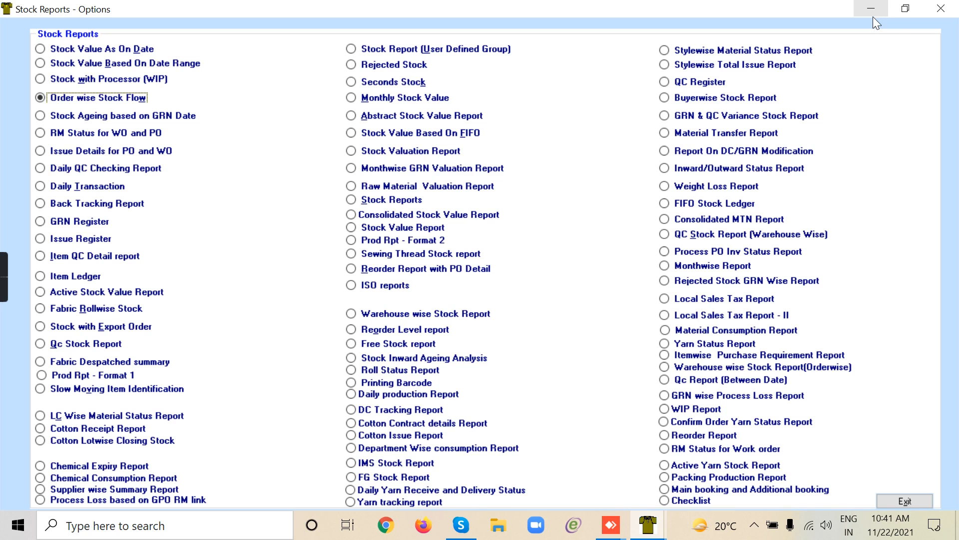
left_click(872, 9)
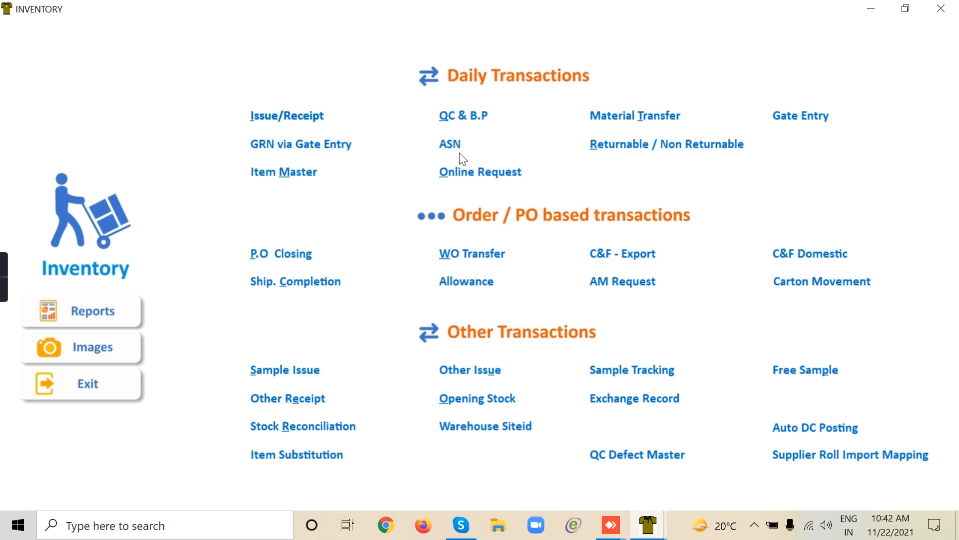
left_click(295, 114)
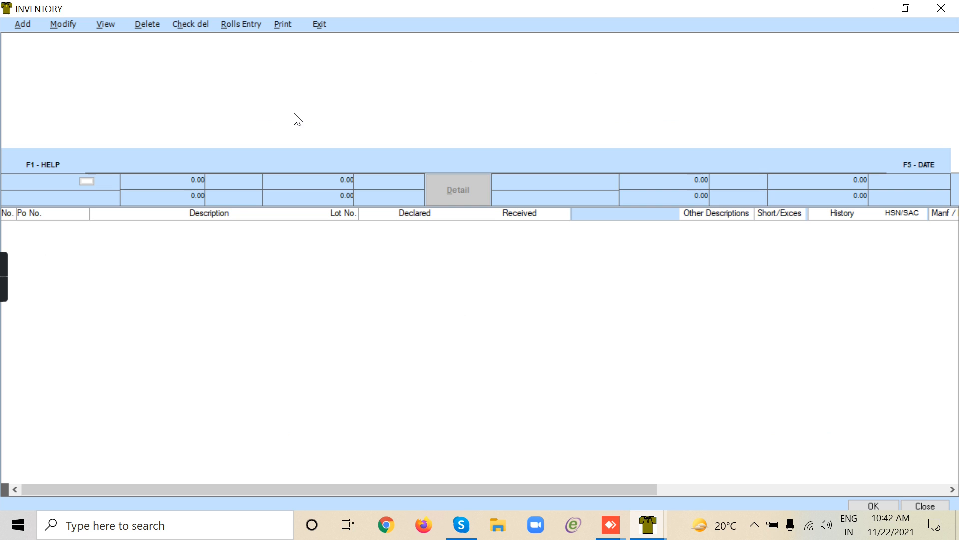
left_click(12, 24)
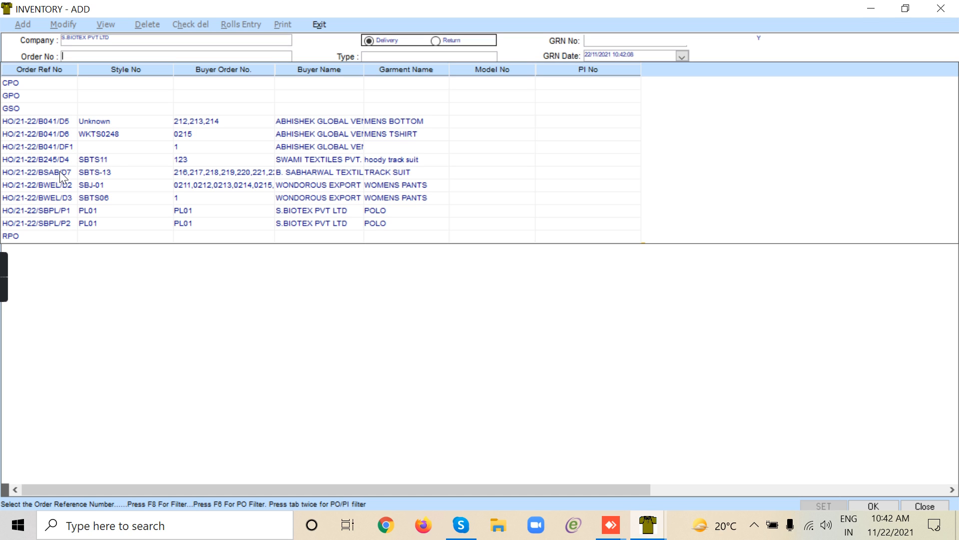
left_click(69, 158)
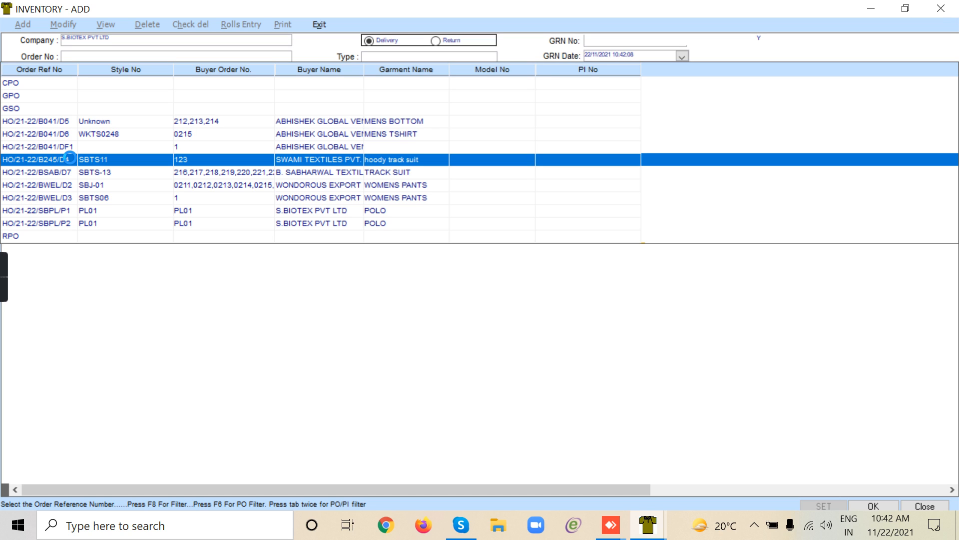
left_click(70, 158)
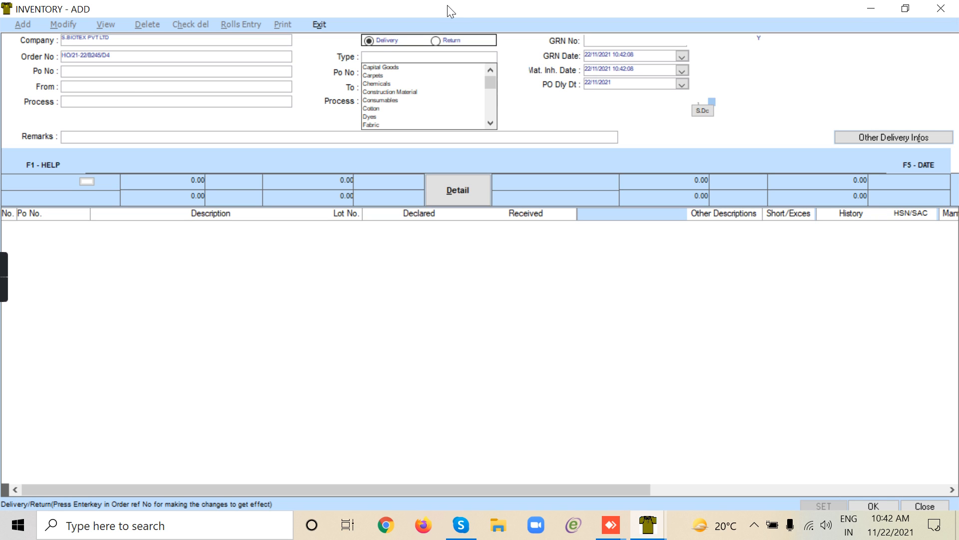
Set the material type to Fabric and select the Stentering PO from SWAMI TEXTILES as the sender
left_click(366, 59)
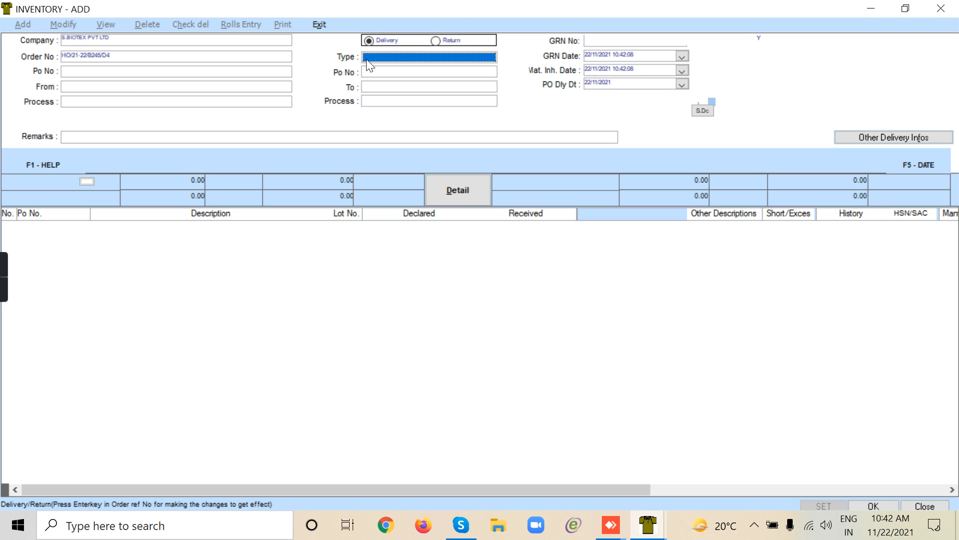
key("Down")
key("Return")
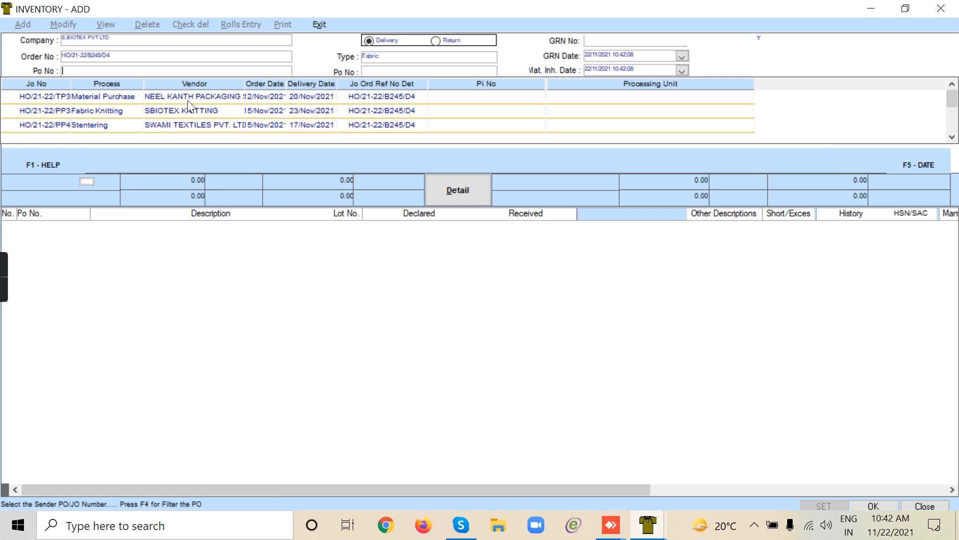
double_click(83, 131)
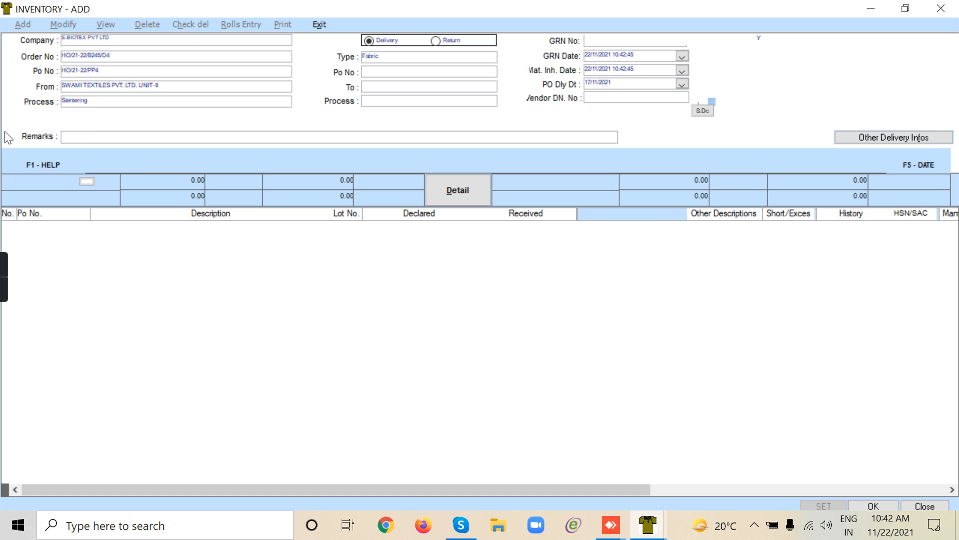
Set Stores as the receiver and load the item details of the Stentering PO
left_click(371, 84)
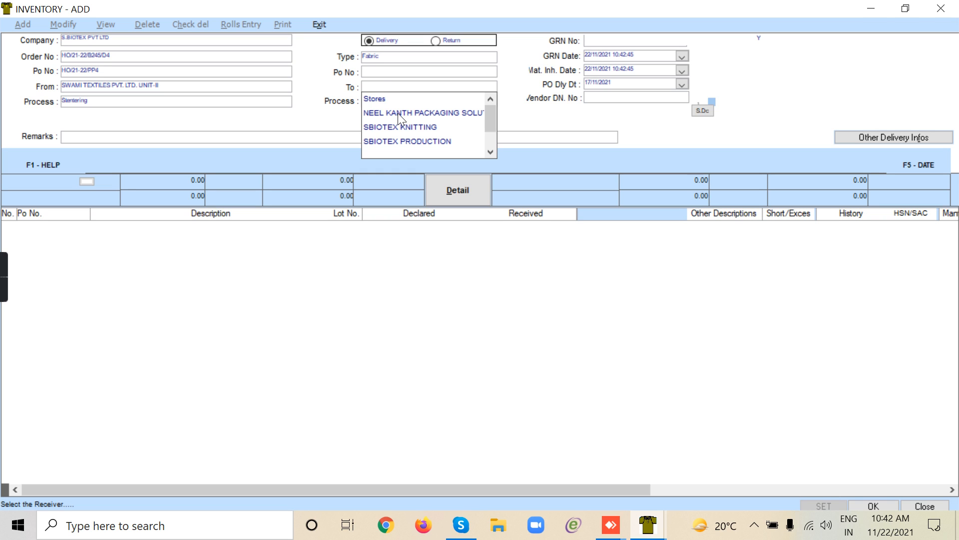
left_click(370, 84)
left_click(379, 99)
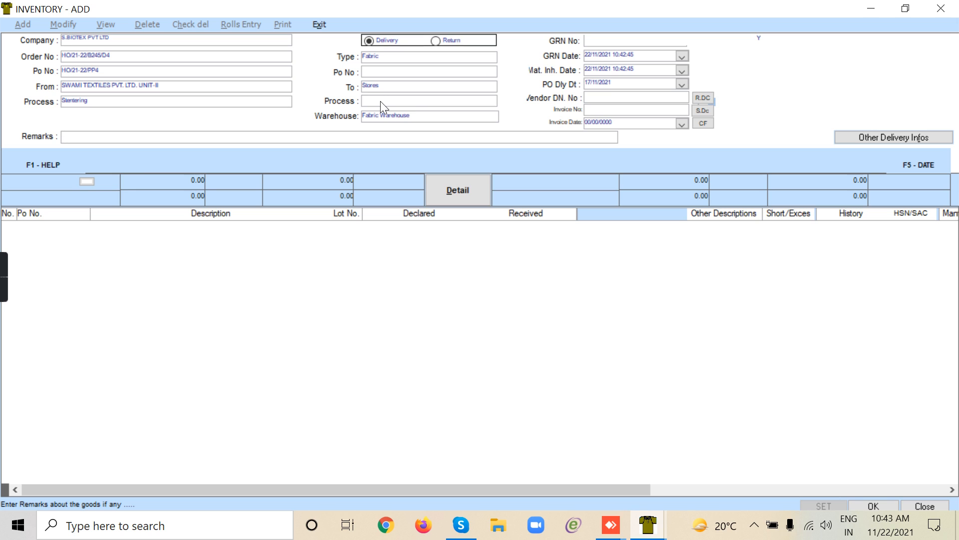
left_click(451, 192)
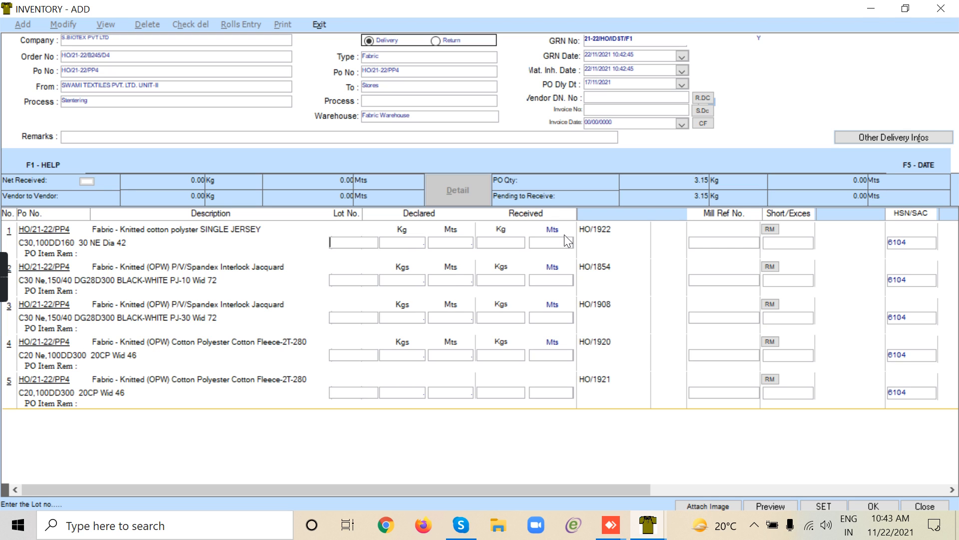
Enter lot 1 and a declared quantity of 3.15 Kg for the single jersey, leaving both interlock jacquard items without a quantity
left_click(409, 245)
right_click(411, 248)
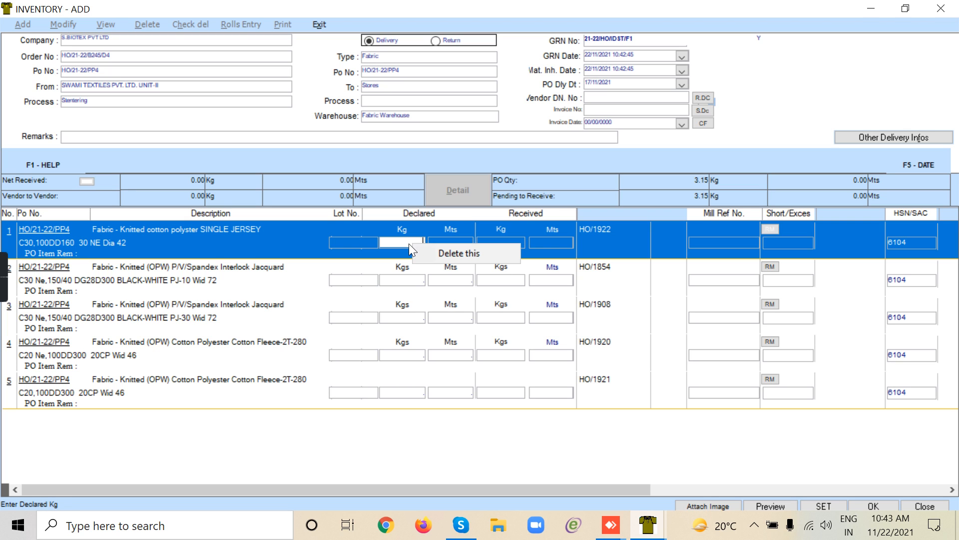
left_click(829, 502)
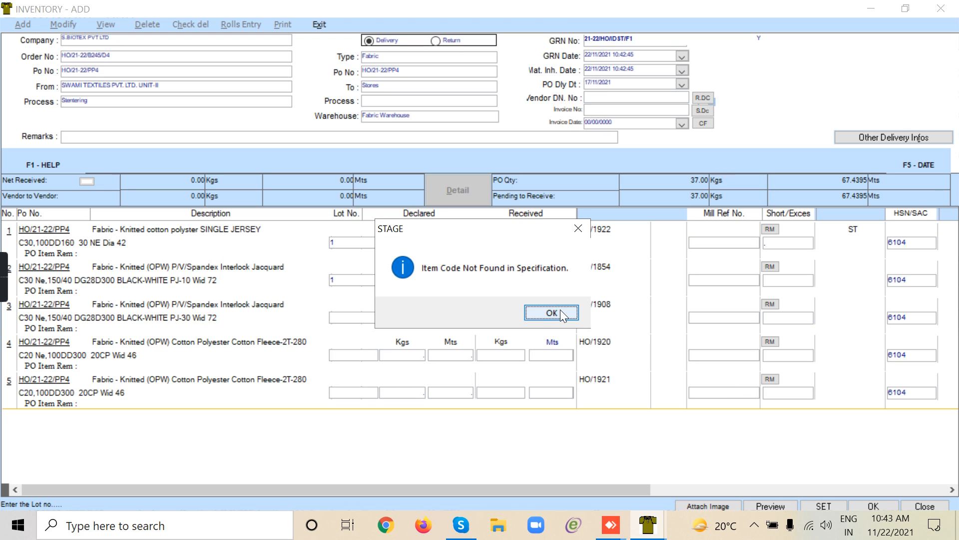
left_click(560, 310)
left_click(559, 312)
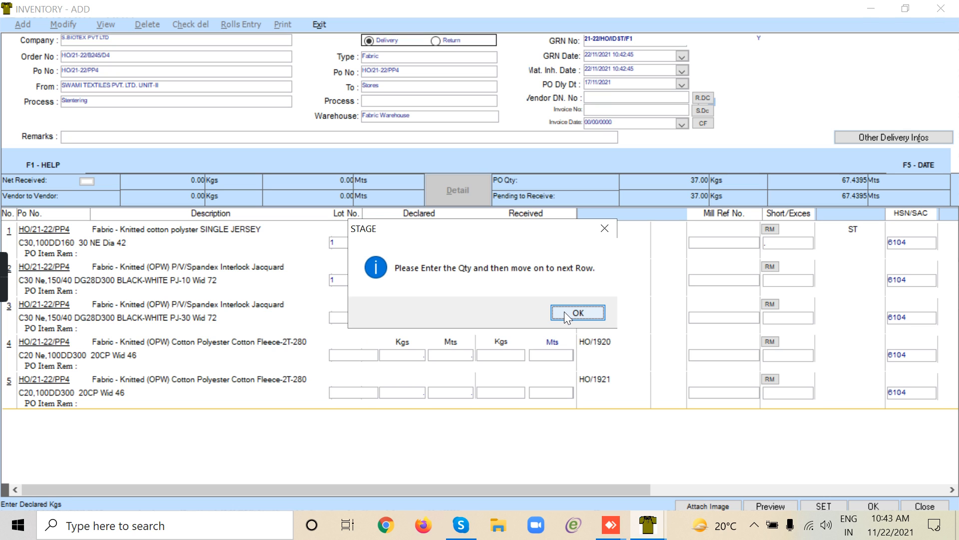
left_click(567, 315)
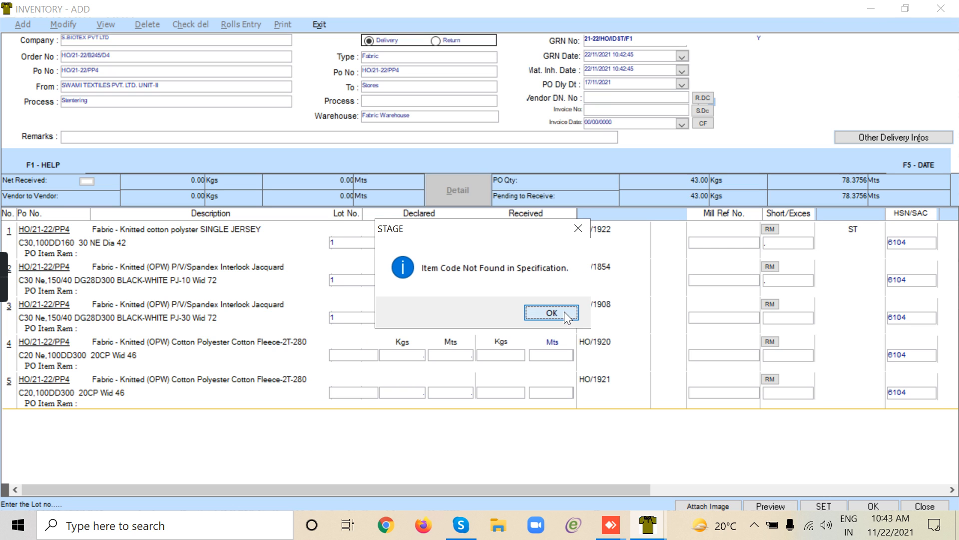
left_click(565, 311)
left_click(566, 314)
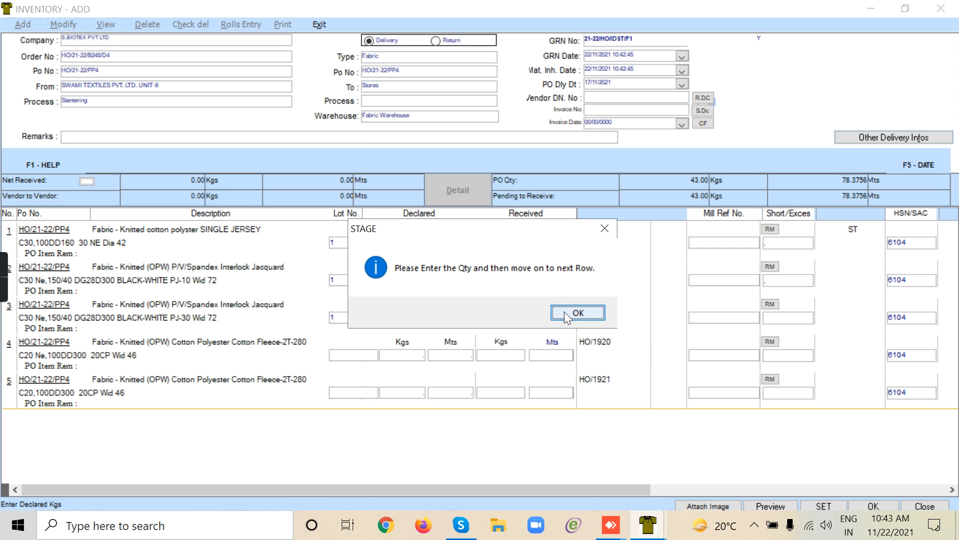
left_click(566, 315)
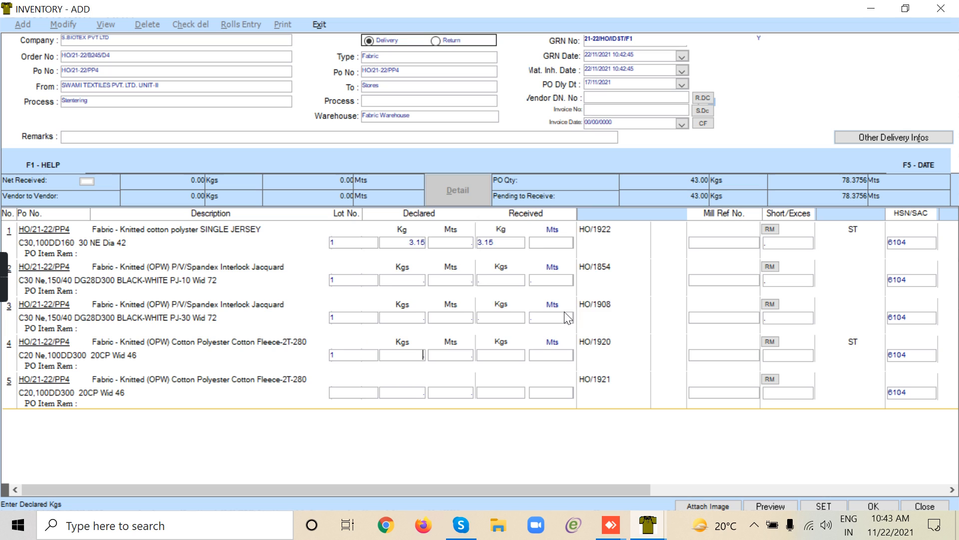
Try to enter a declared quantity of 51 Kgs for the cotton fleece item HO/1920 in lot 1
type("51")
key("Return")
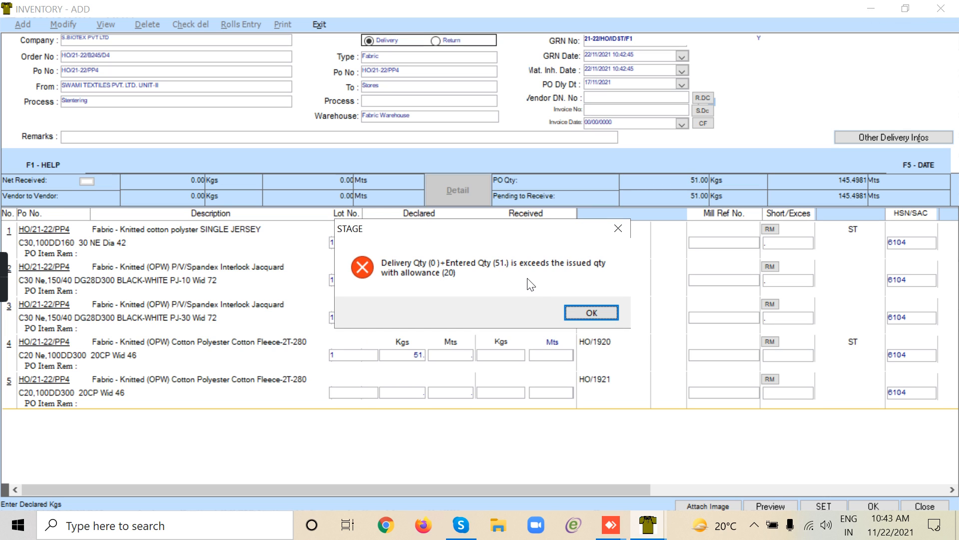
left_click(592, 314)
left_click(589, 313)
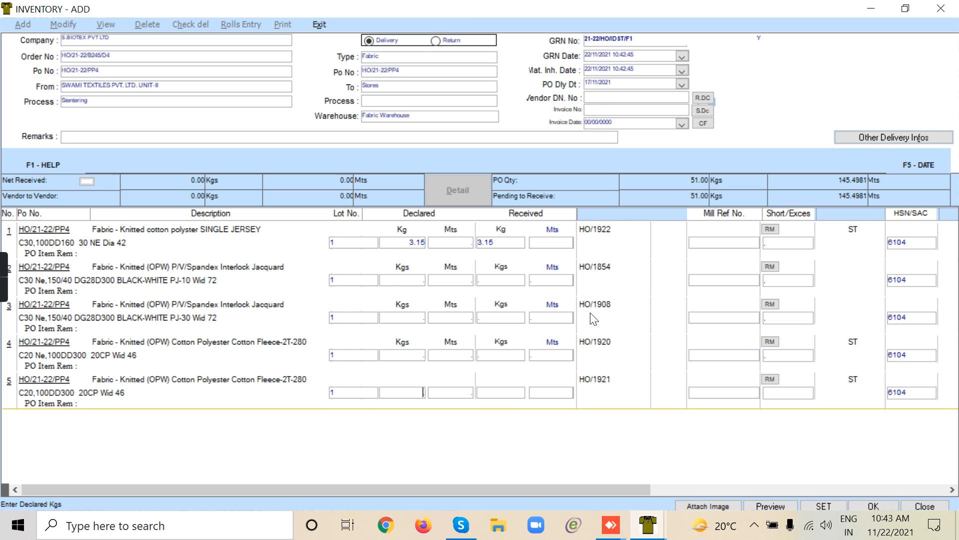
Try to enter a declared quantity of 56 for the cotton fleece item HO/1921 in lot 1
type("56")
key("Return")
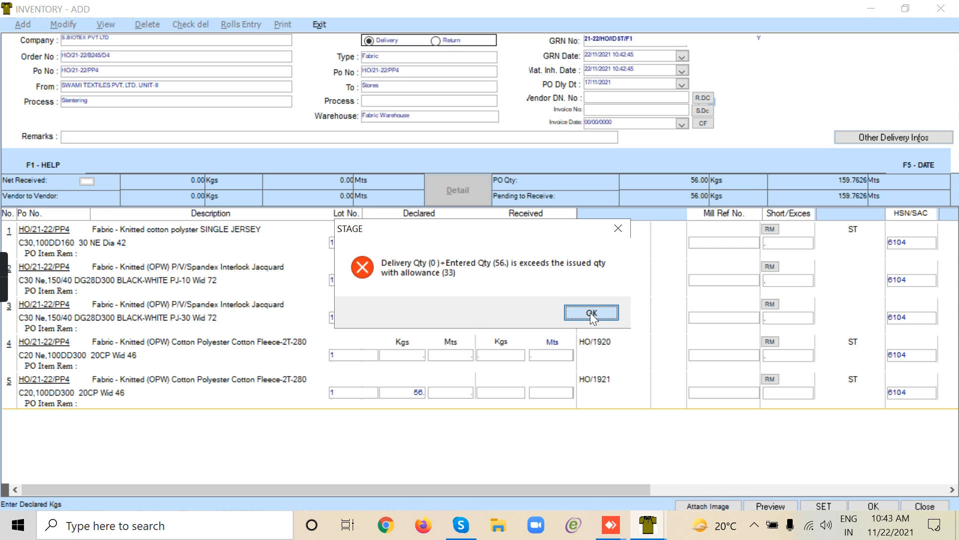
left_click(592, 314)
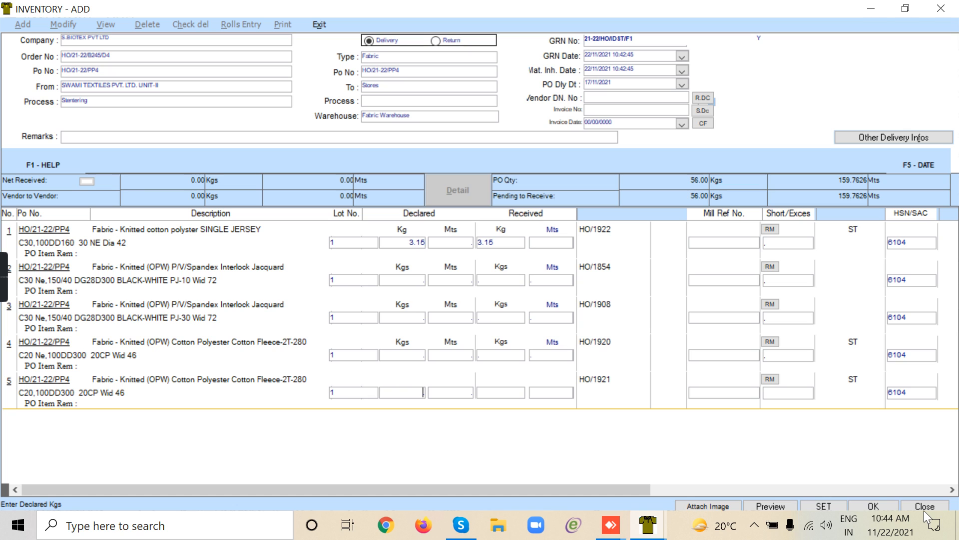
Close the Stentering receipt entry without saving the GRN
left_click(426, 247)
left_click(592, 316)
left_click(917, 506)
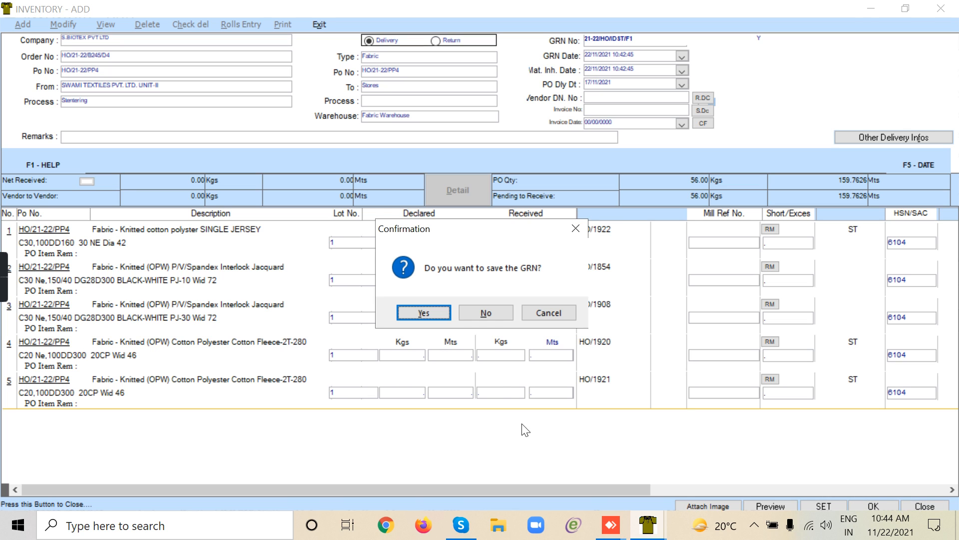
left_click(500, 316)
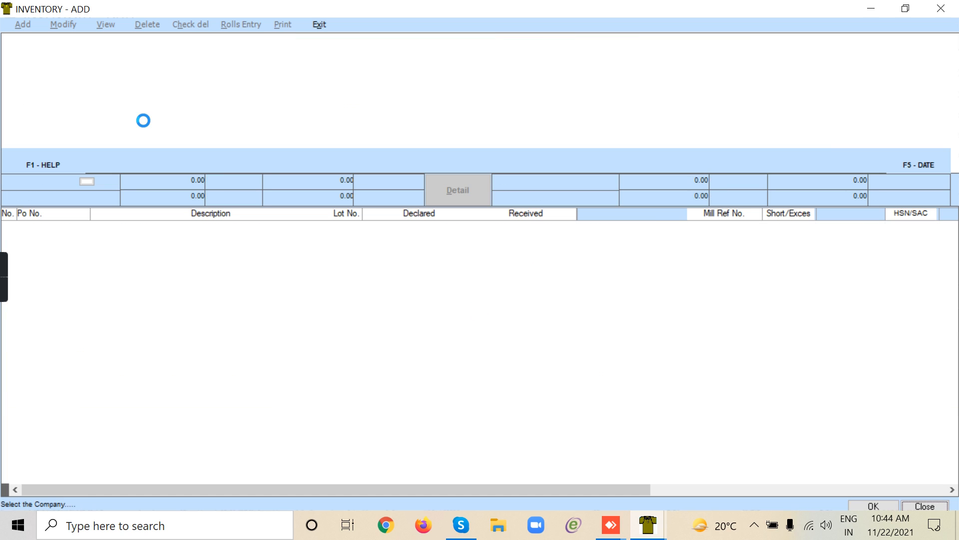
Start a new Issue/Receipt entry for the style SBTS11 order and set its material type to Fabric
left_click(22, 25)
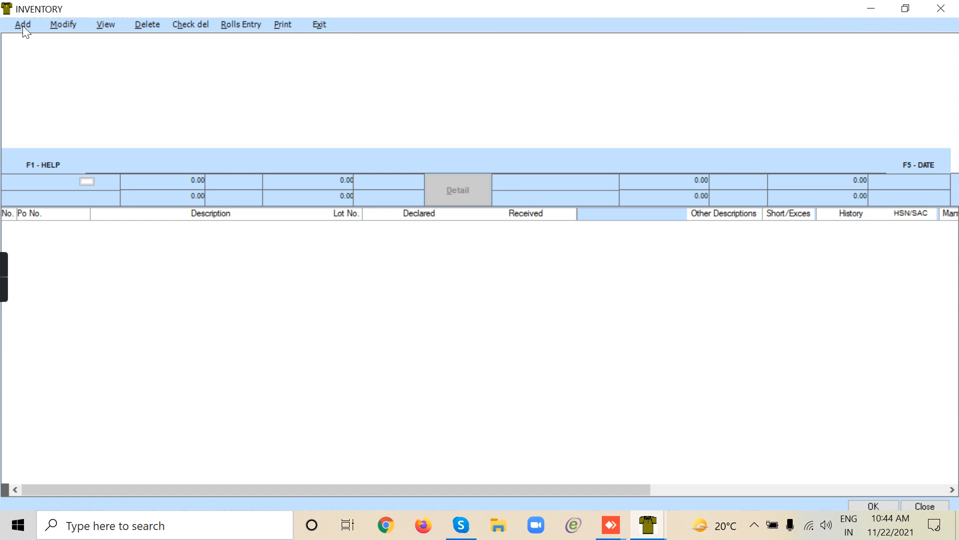
left_click(23, 25)
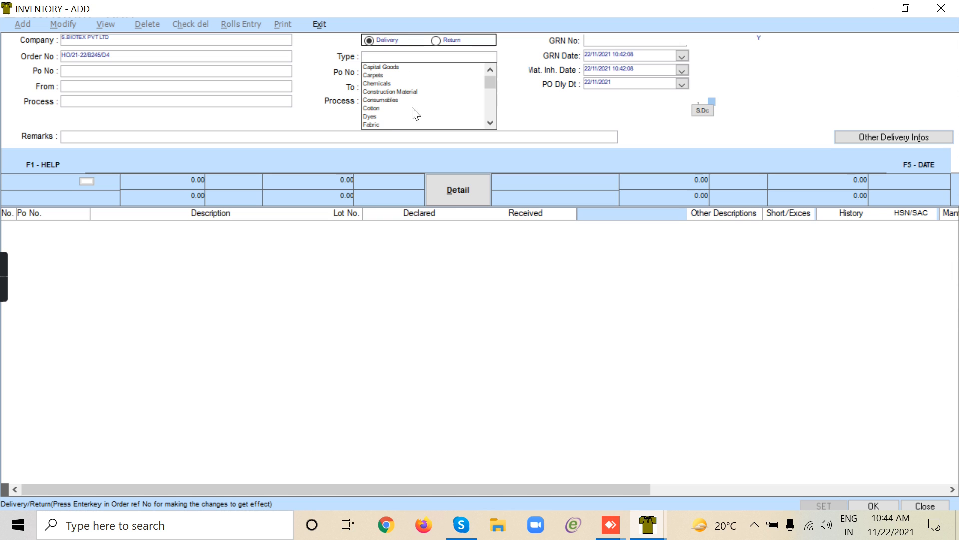
left_click(371, 123)
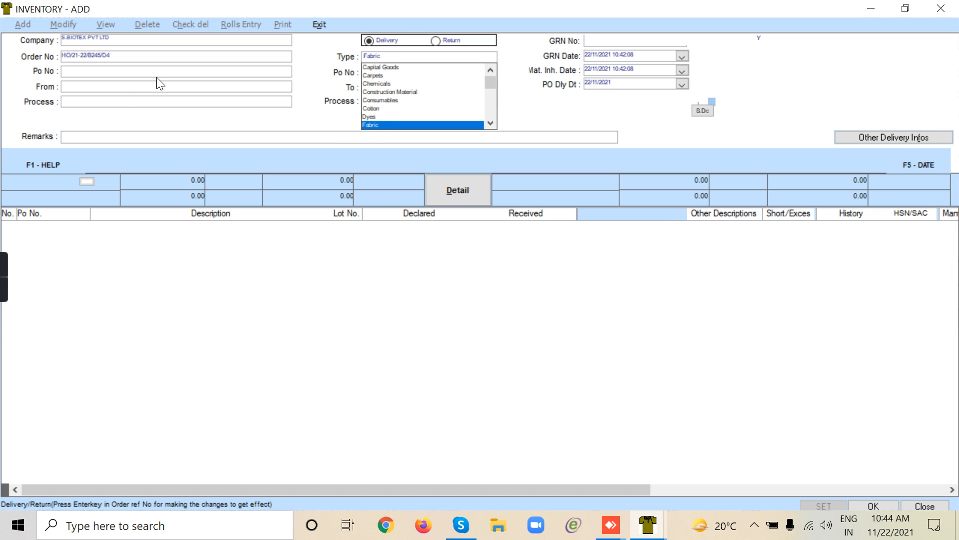
Select Stentering PO HO/21-22/PP4 with Stores as the receiver and load its item details
left_click(121, 72)
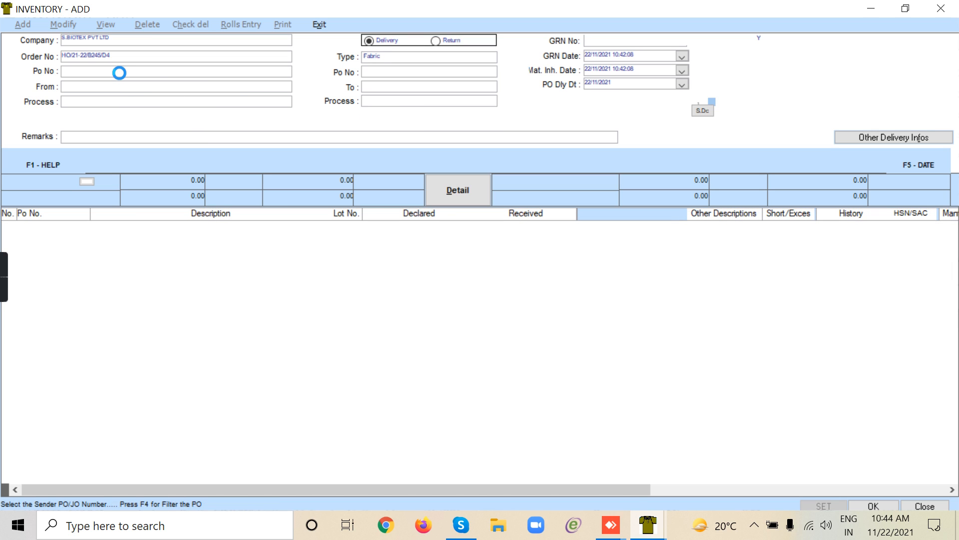
double_click(110, 129)
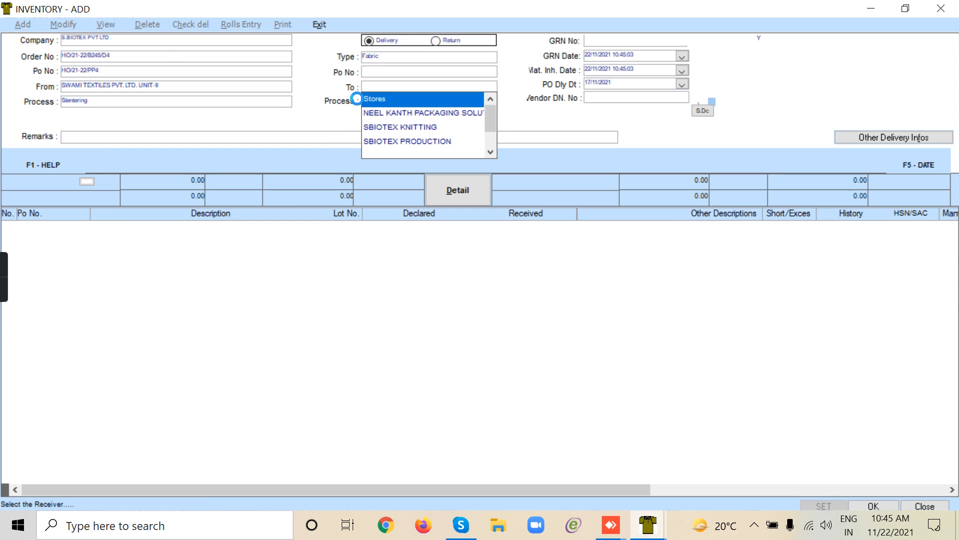
left_click(359, 98)
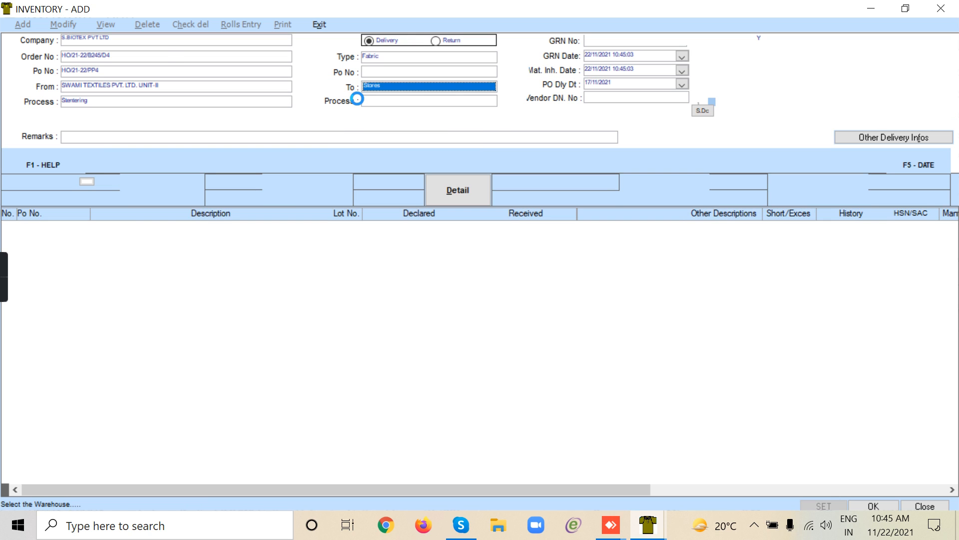
left_click(458, 195)
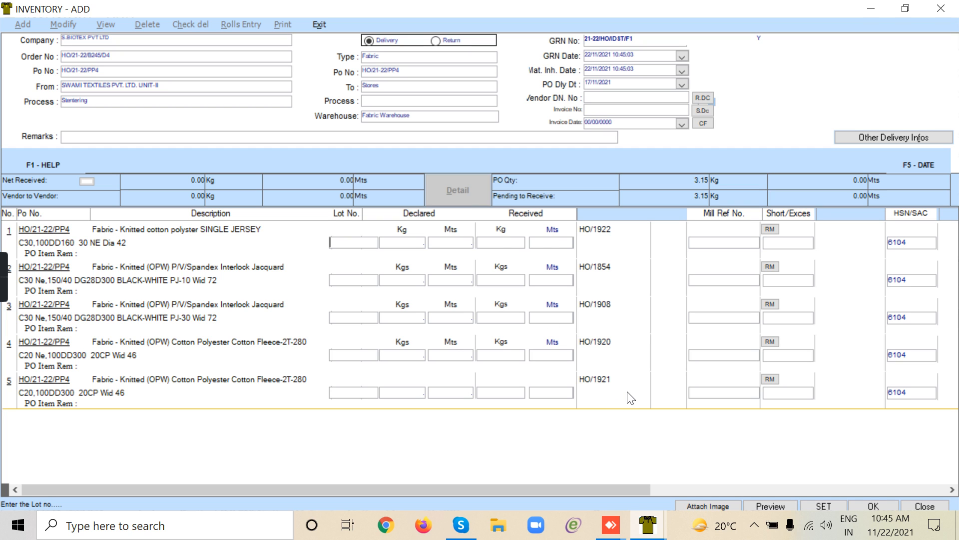
Open the MRP Fab Process Estimation report for style SBTS11, order HO/21-22/B245/D4
left_click(875, 14)
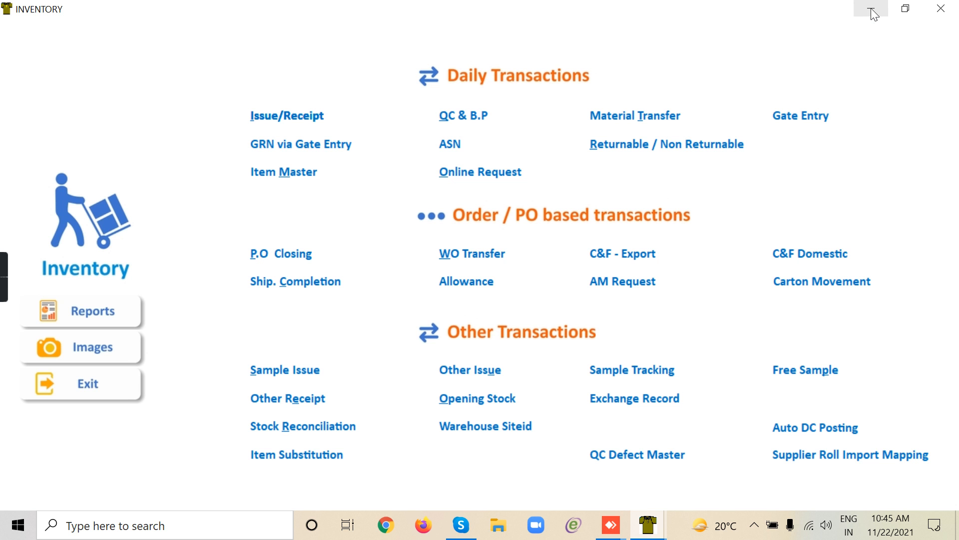
left_click(871, 9)
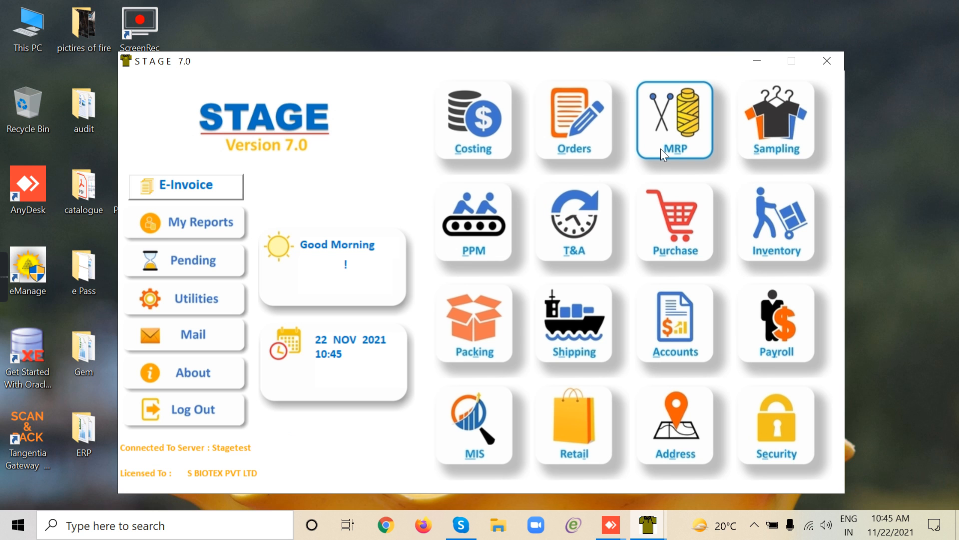
left_click(661, 148)
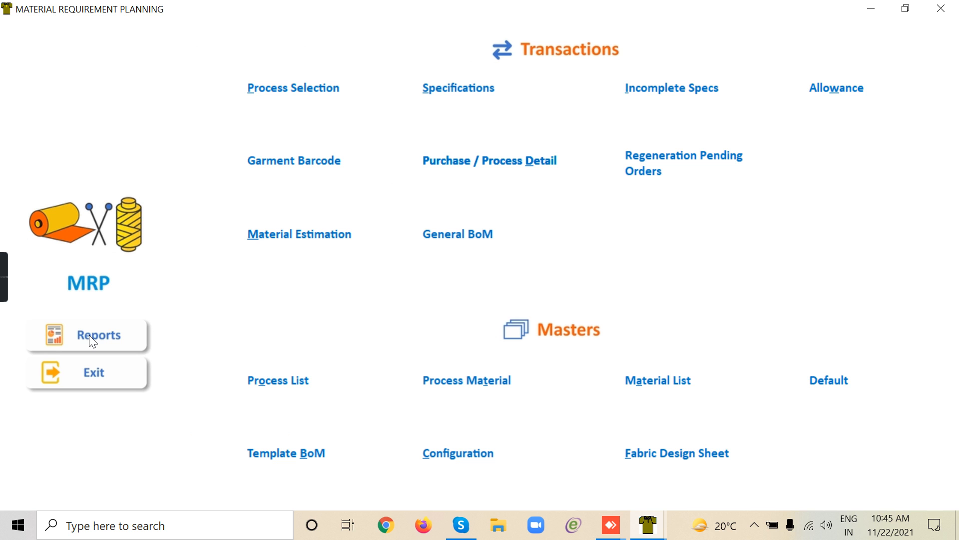
left_click(115, 337)
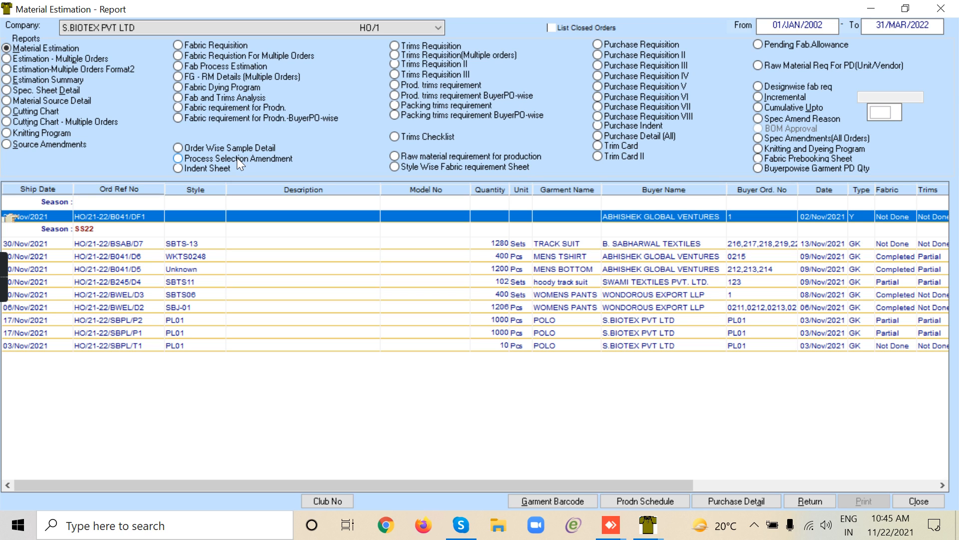
left_click(169, 281)
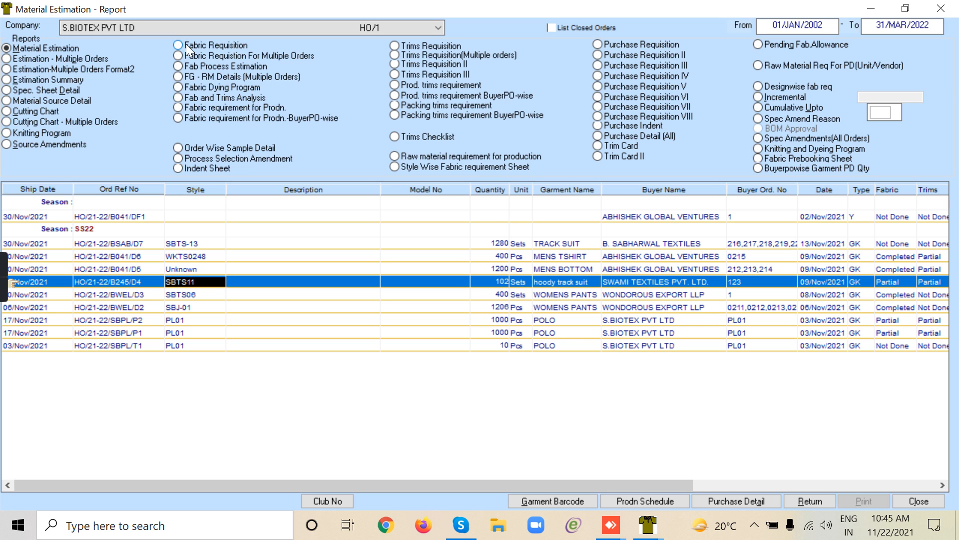
left_click(190, 66)
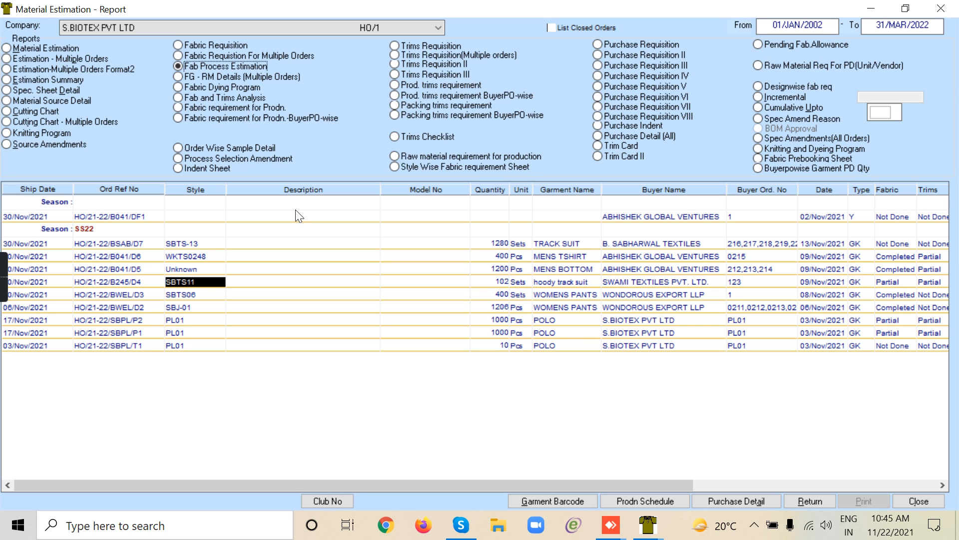
left_click(145, 283)
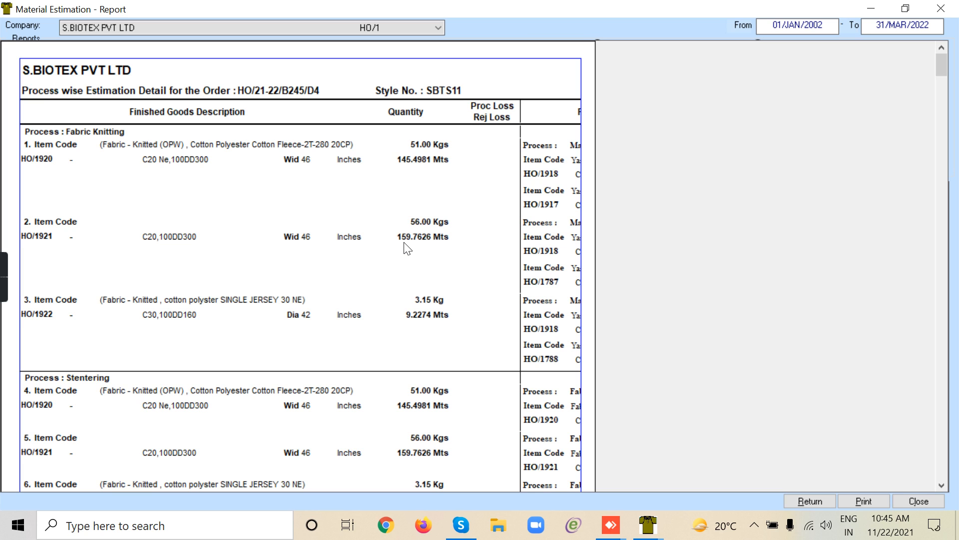
Set the estimation report's page setup to portrait orientation and A4 210 x 297 mm size
right_click(365, 276)
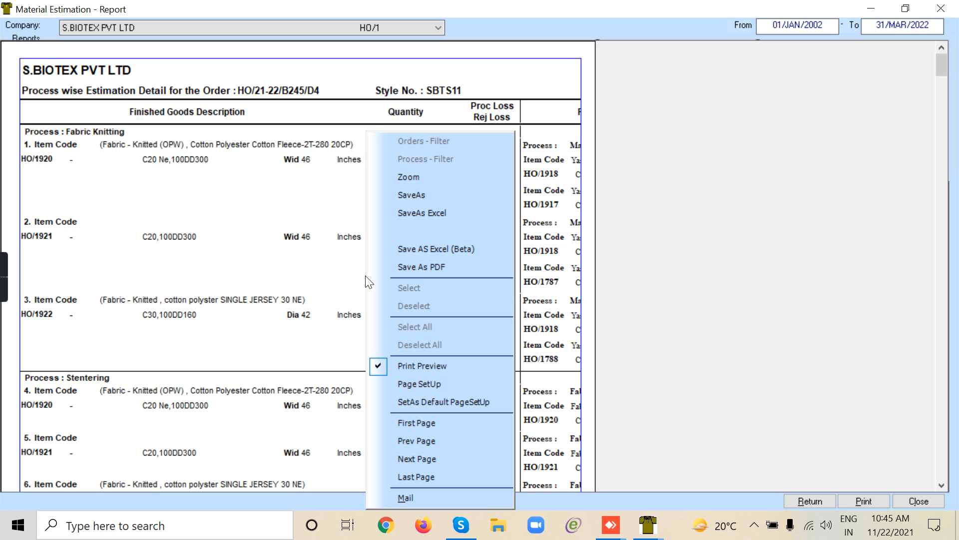
left_click(431, 385)
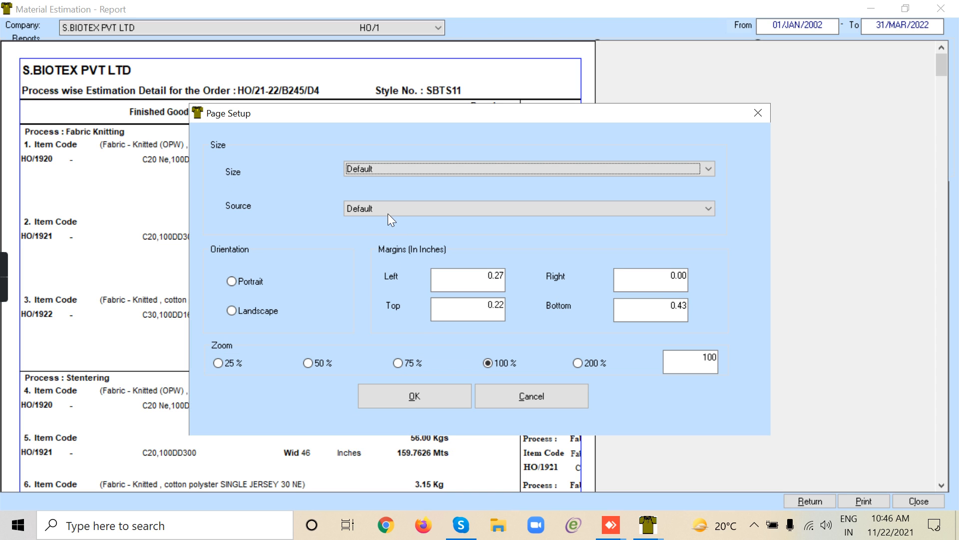
left_click(256, 281)
left_click(448, 170)
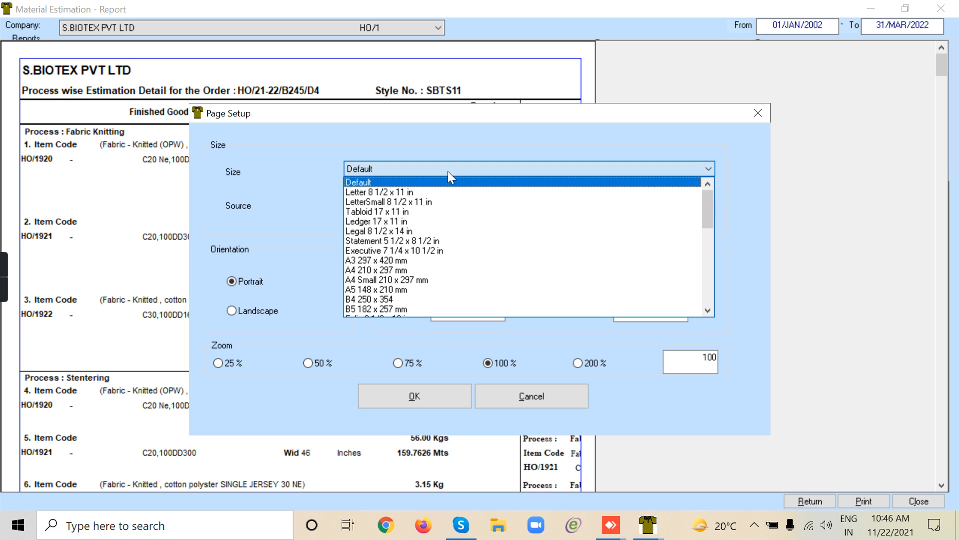
left_click(364, 269)
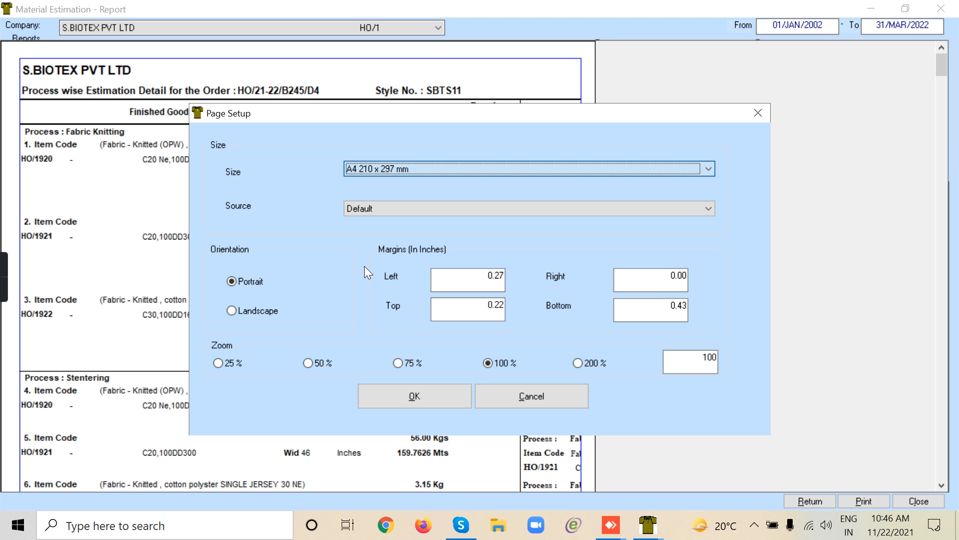
left_click(443, 393)
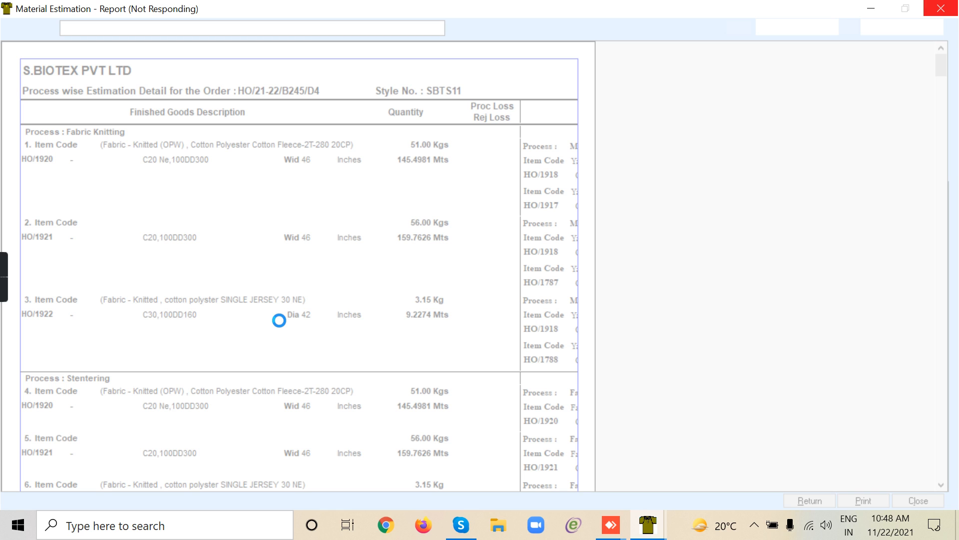
Review the process-wise fabric quantities for style SBTS11, and close the estimation report and the MRP module
scroll(278, 320, "down", 5)
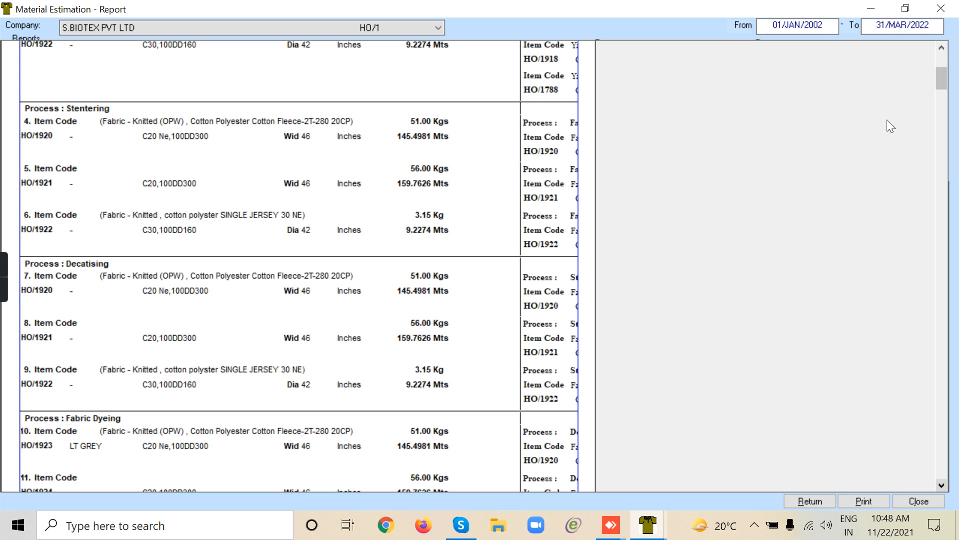
left_click(943, 46)
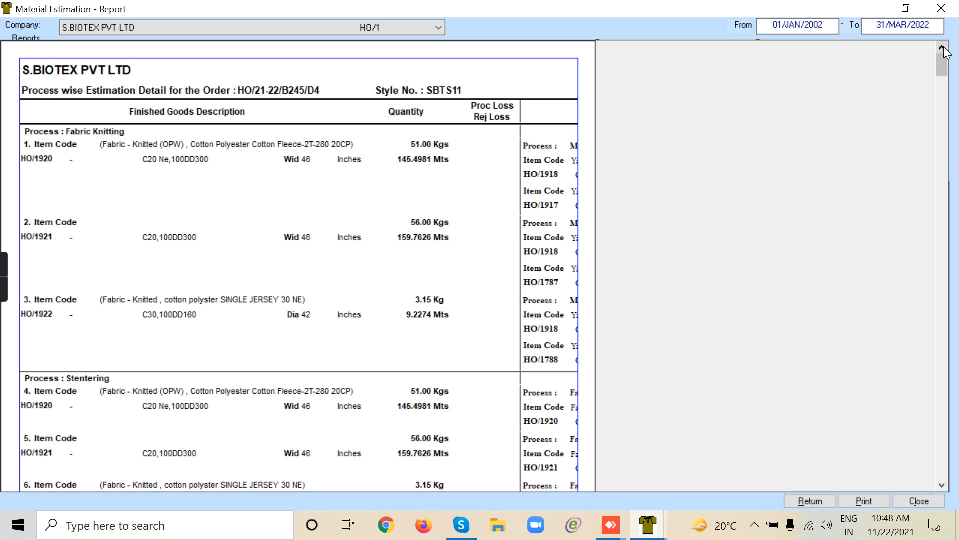
left_click(942, 9)
left_click(942, 9)
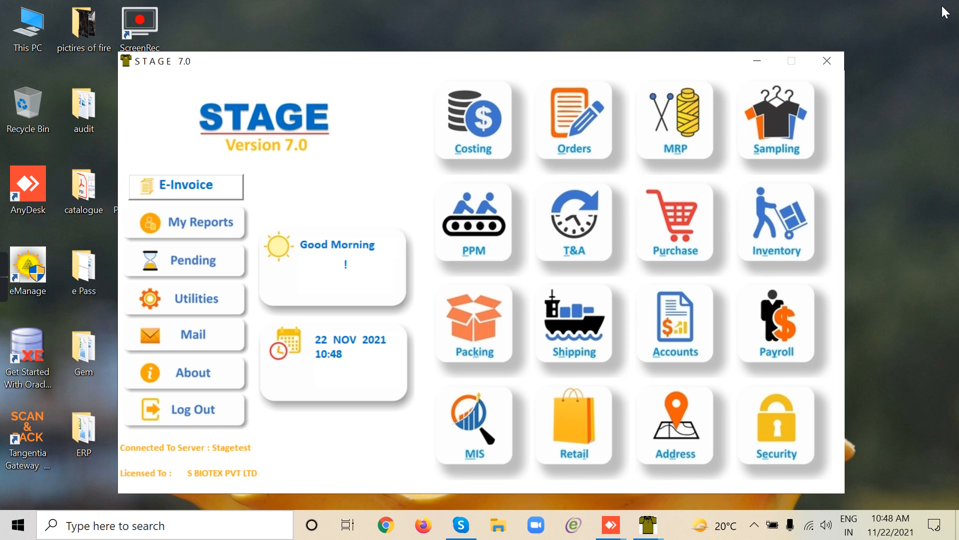
Open the combined domestic process order HO/21-22/PP4 for Stentering in modify mode
left_click(688, 245)
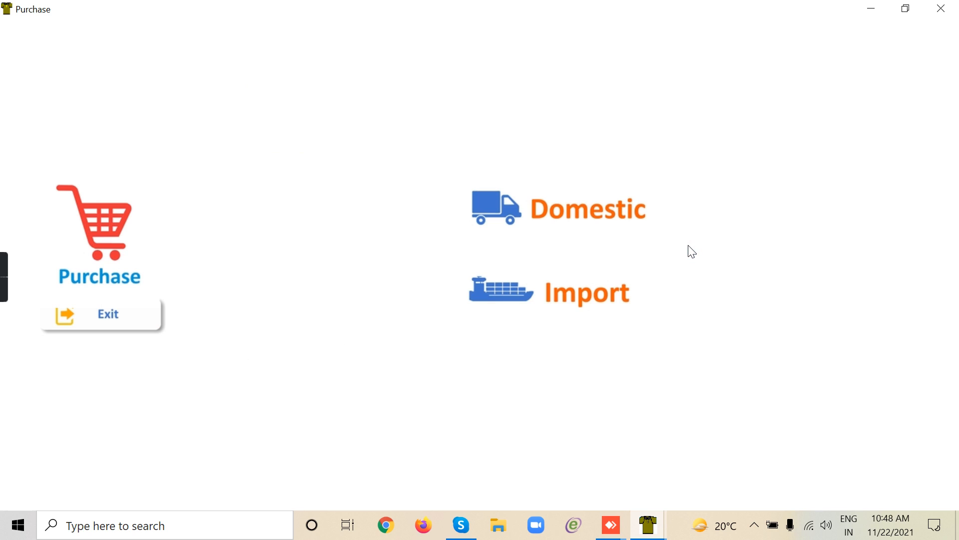
left_click(625, 208)
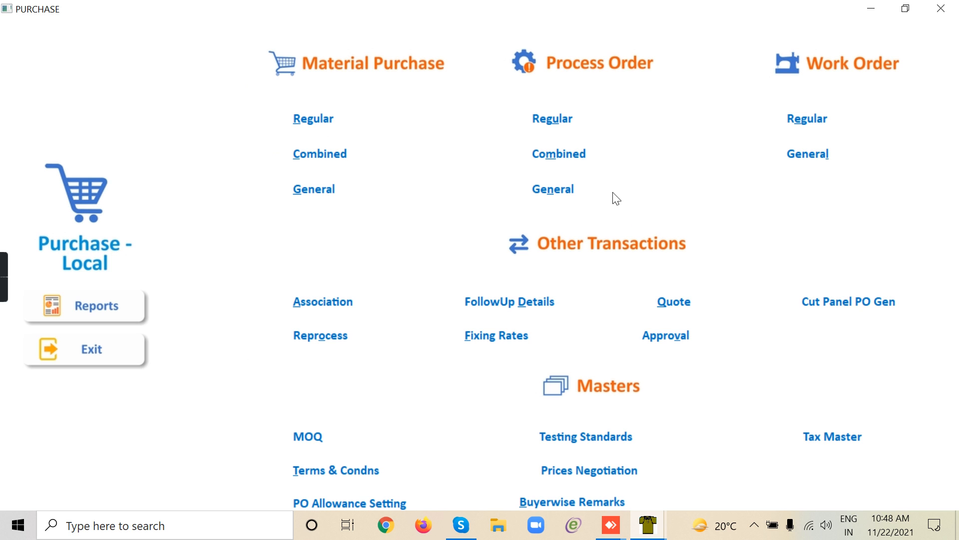
left_click(565, 119)
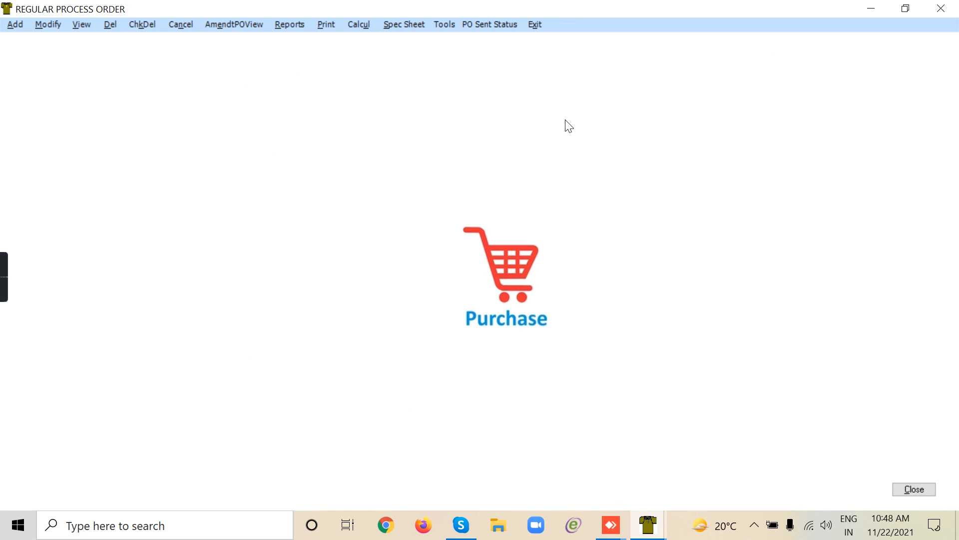
left_click(541, 25)
left_click(567, 156)
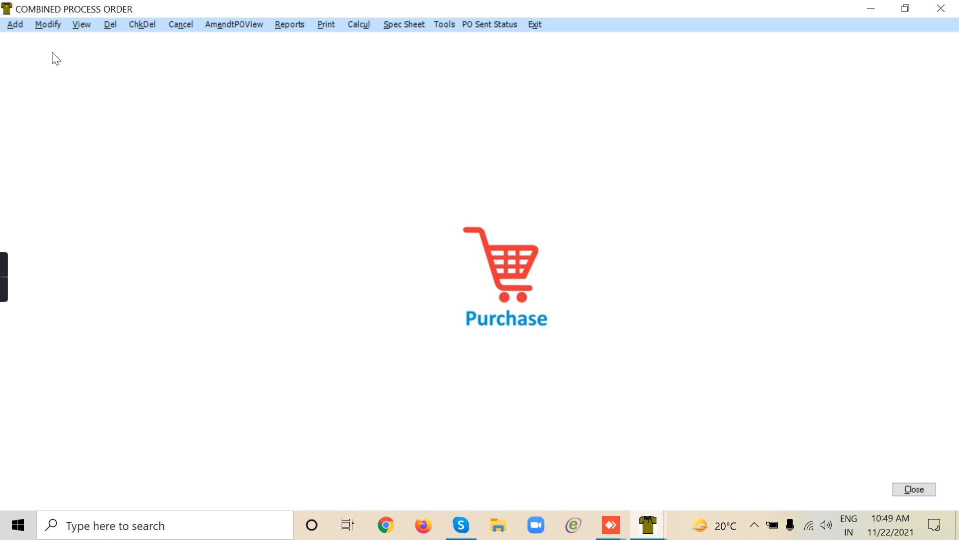
left_click(53, 25)
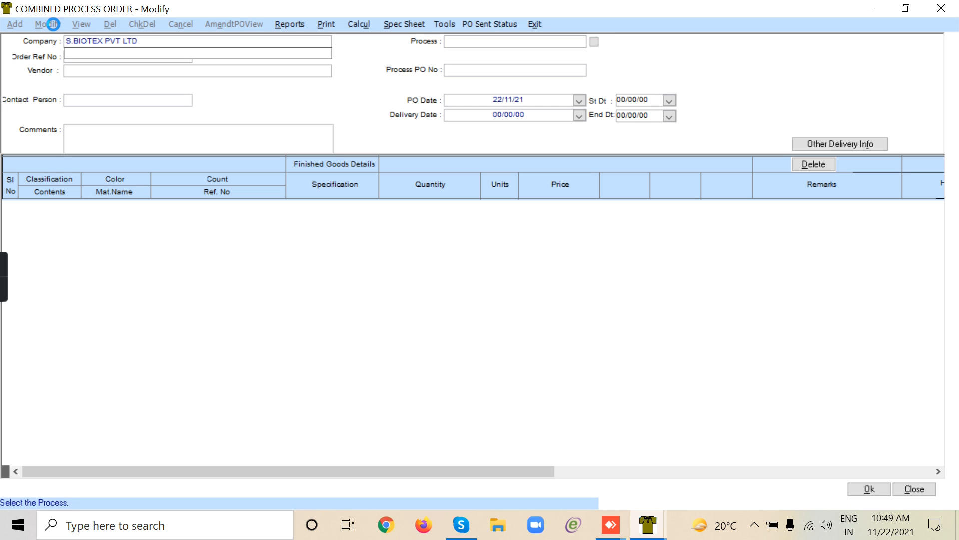
left_click(113, 98)
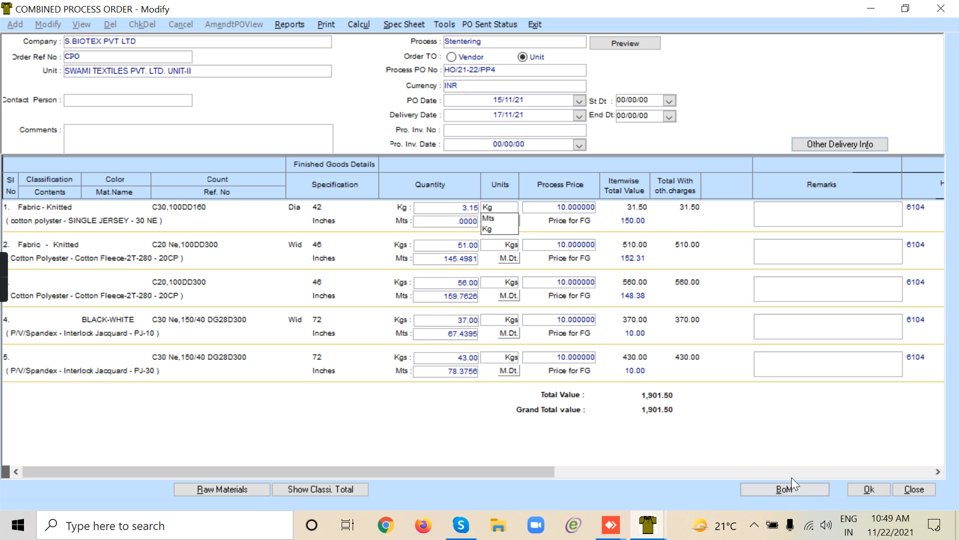
Check the orders and quantities associated in the Stentering order's BoM, and close the Purchase module without changes
left_click(791, 489)
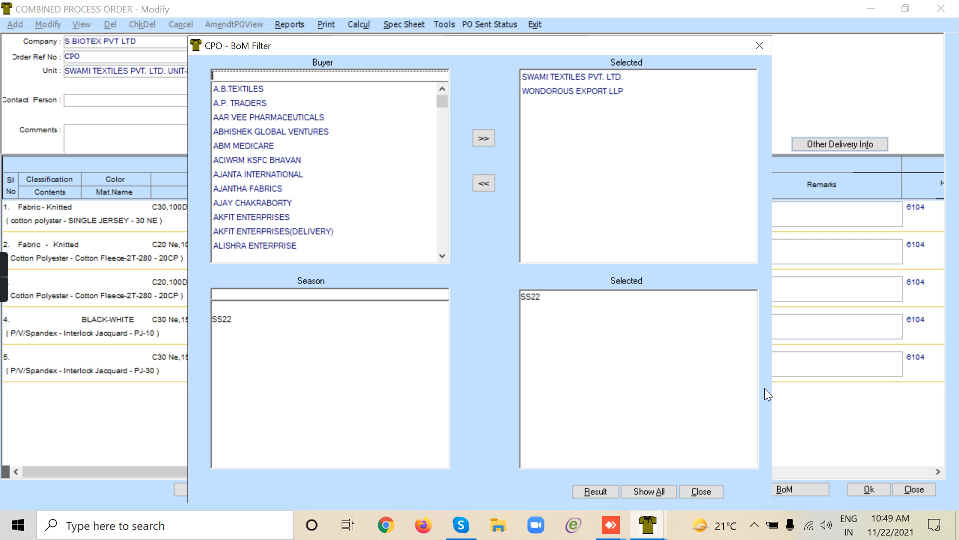
left_click(595, 491)
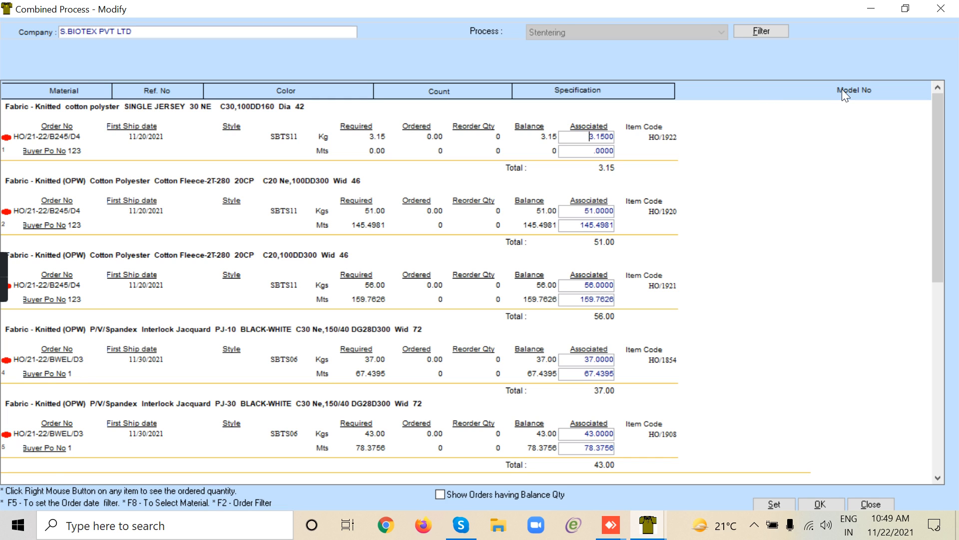
left_click(941, 14)
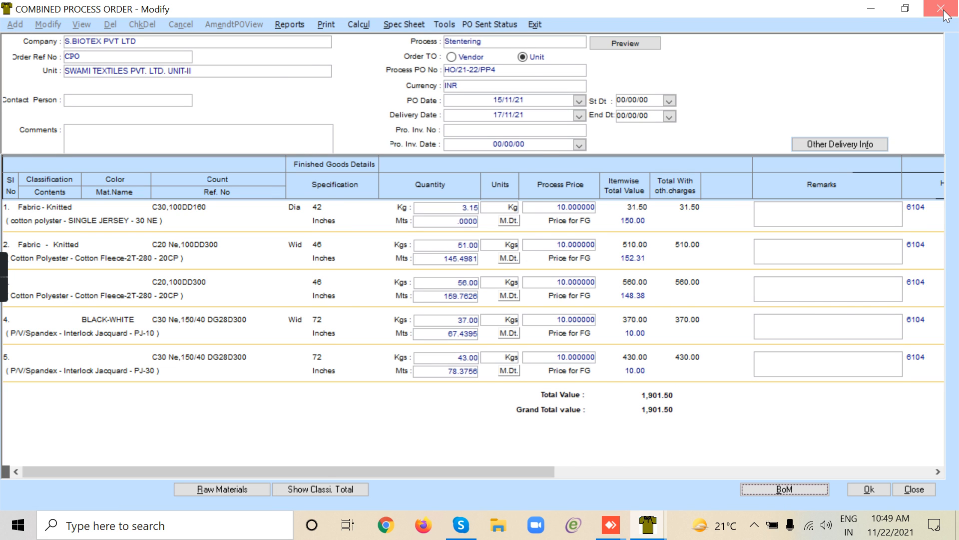
left_click(944, 11)
left_click(944, 11)
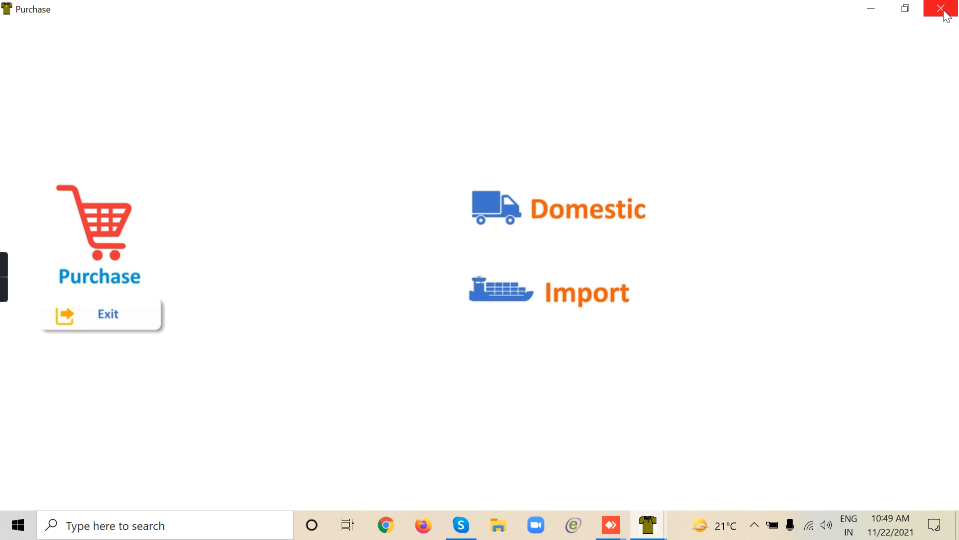
left_click(945, 12)
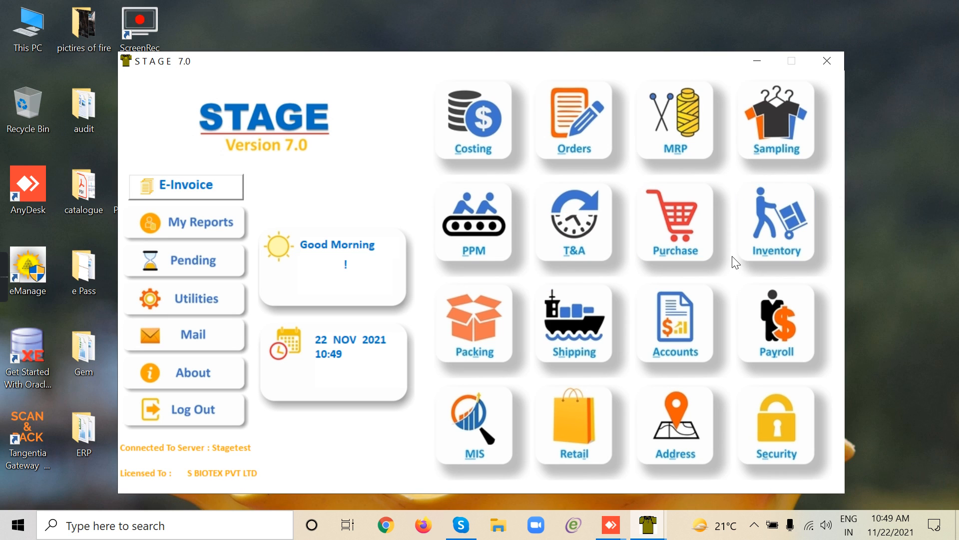
Return to the inventory receipt entry for PO HO/21-22/PP4 and discard it without saving the GRN
mouse_move(638, 526)
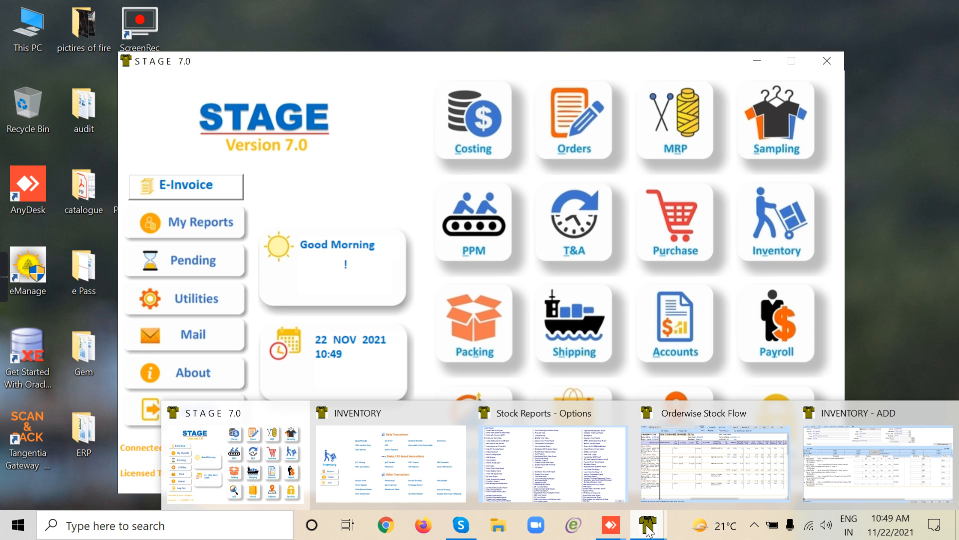
left_click(849, 477)
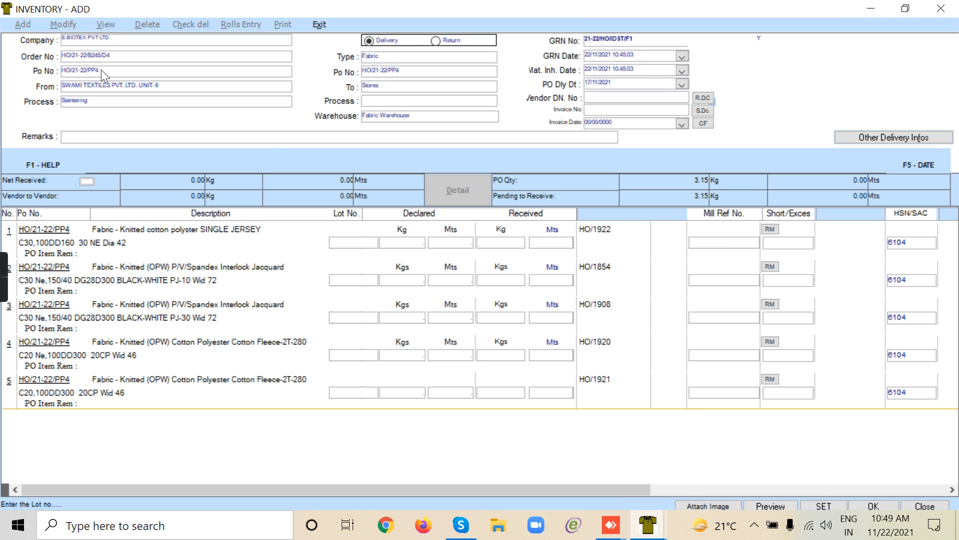
left_click(924, 506)
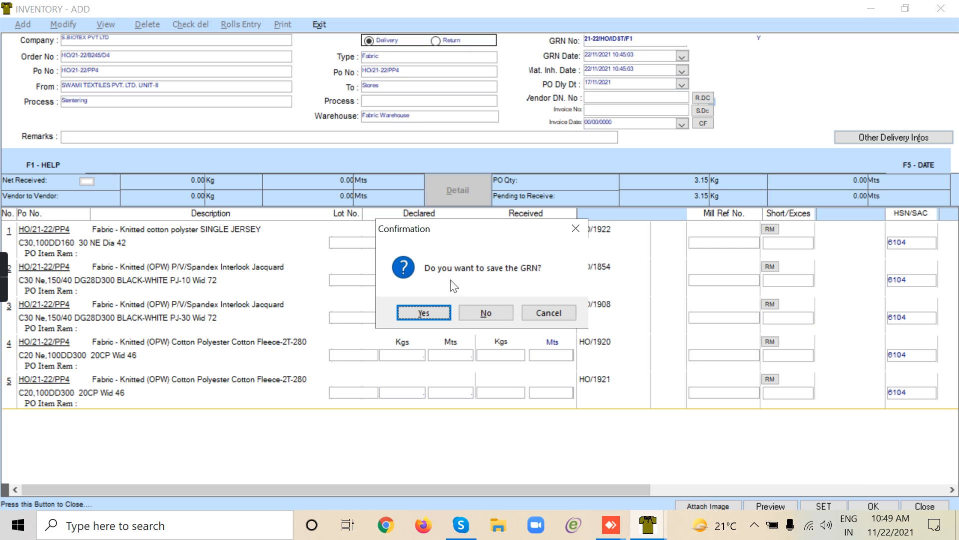
left_click(484, 315)
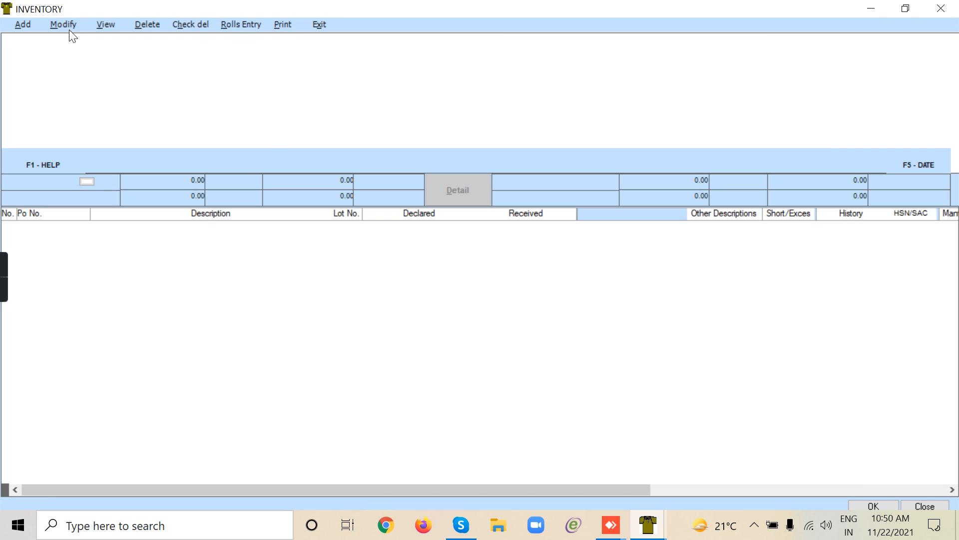
Start a new inventory receipt under order CPO with the material type Fabric
left_click(29, 27)
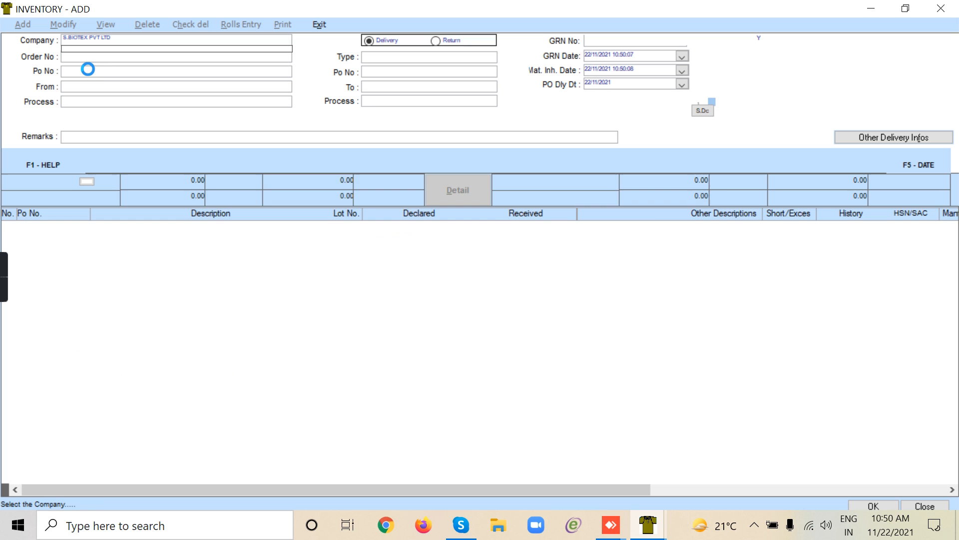
left_click(125, 56)
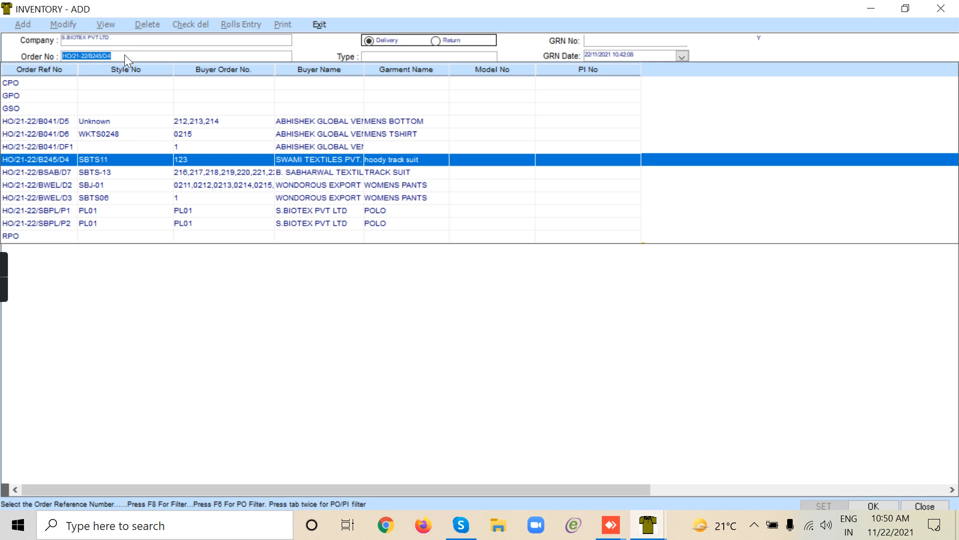
left_click(14, 84)
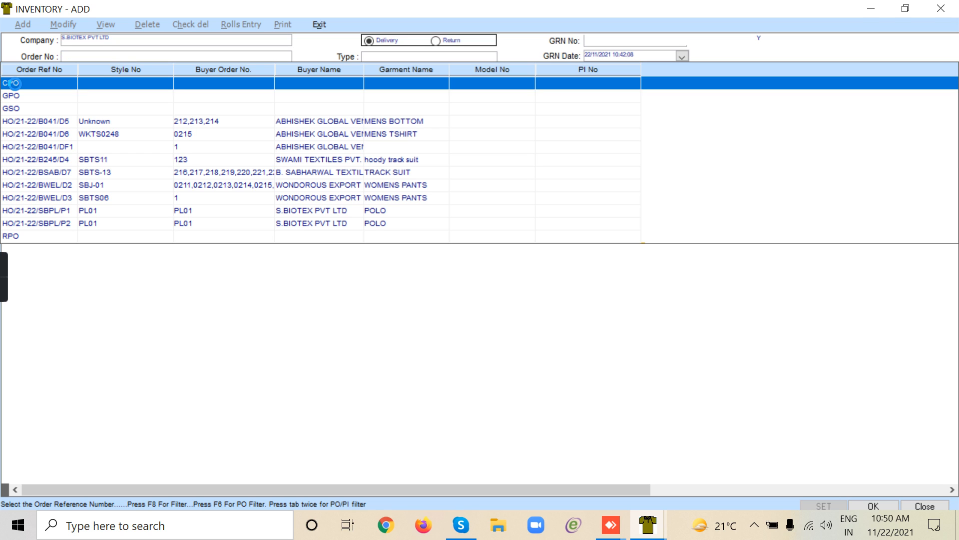
left_click(14, 84)
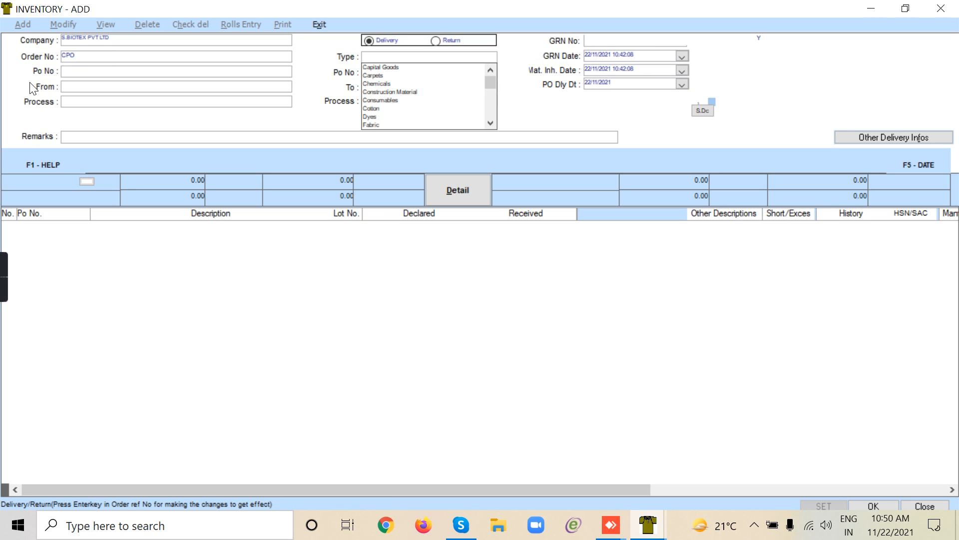
left_click(370, 124)
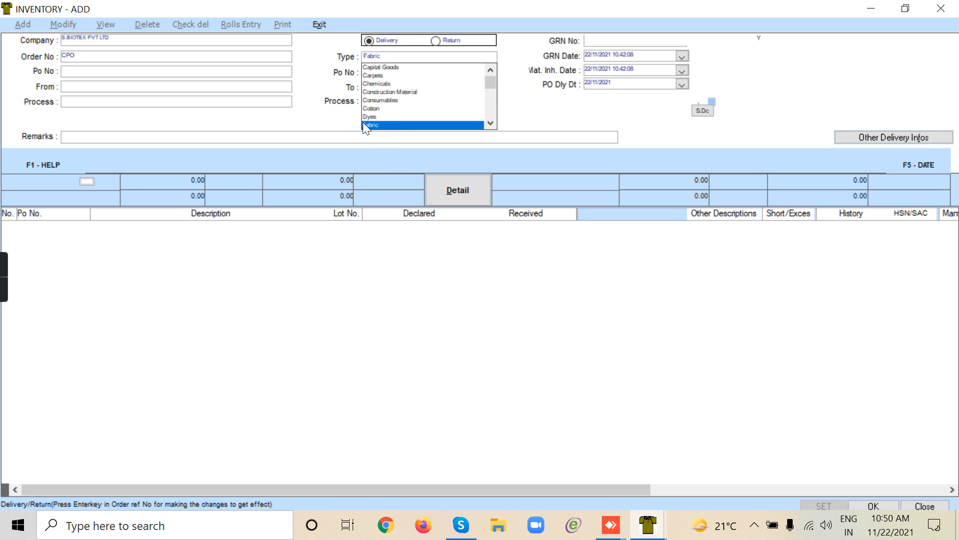
Select PO HO/21-22/PP4 for the receipt, deliver it to Stores in the Fabric Warehouse, and load its item details
left_click(103, 74)
double_click(111, 95)
double_click(396, 100)
double_click(395, 111)
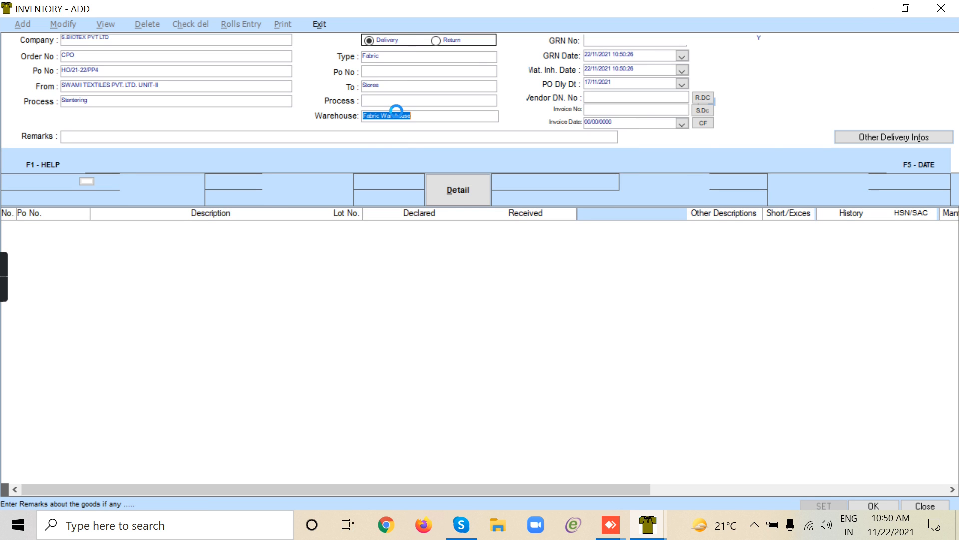
left_click(477, 203)
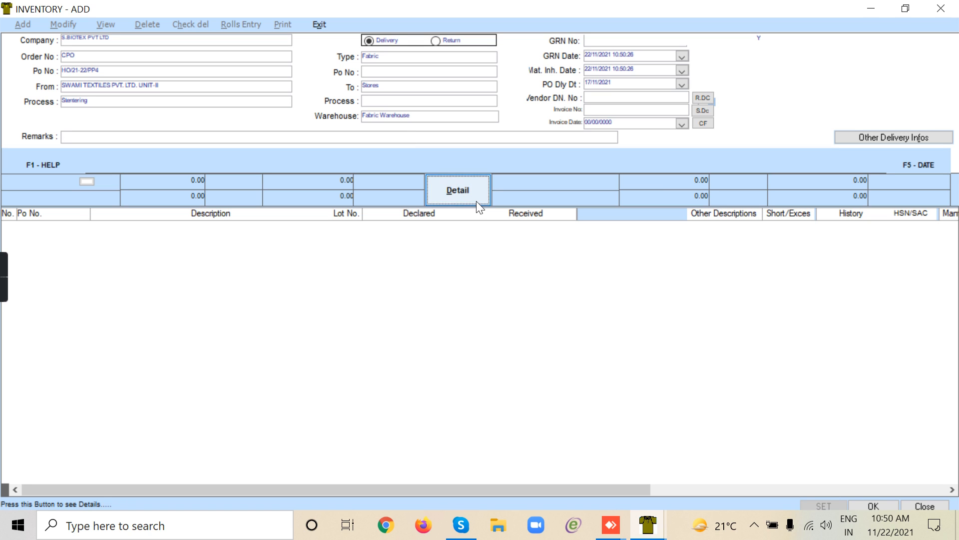
left_click(476, 201)
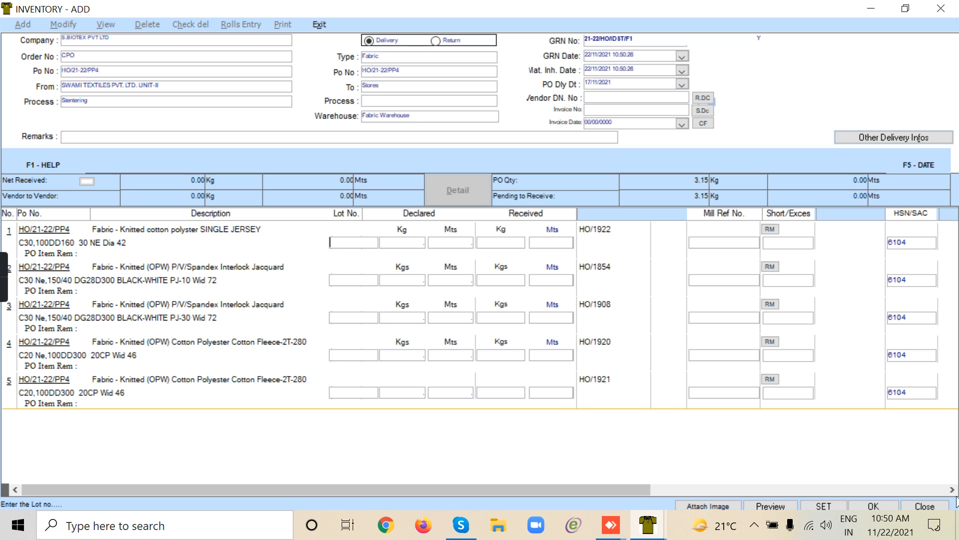
Set the declared quantity of the Single Jersey fabric on line 1 to 3.15 Kg
left_click(953, 491)
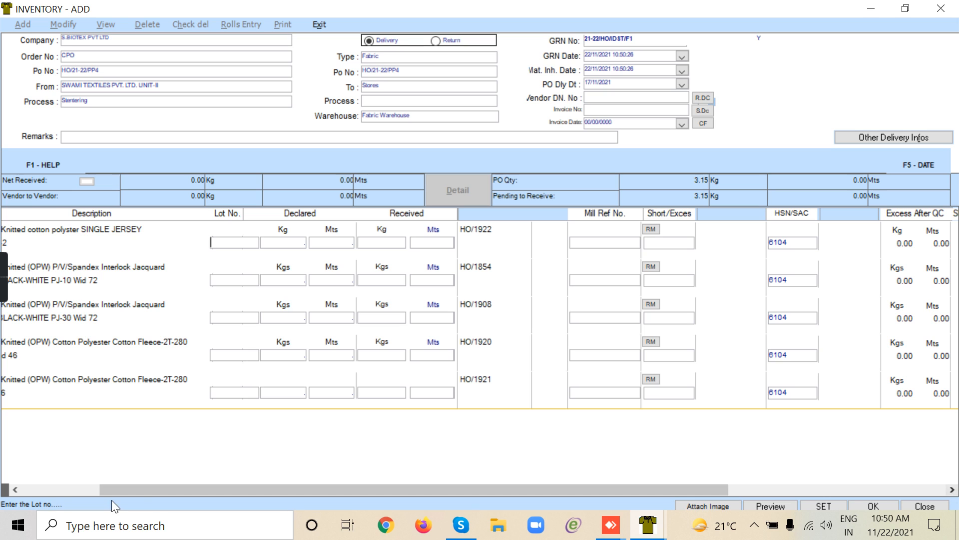
left_click(50, 486)
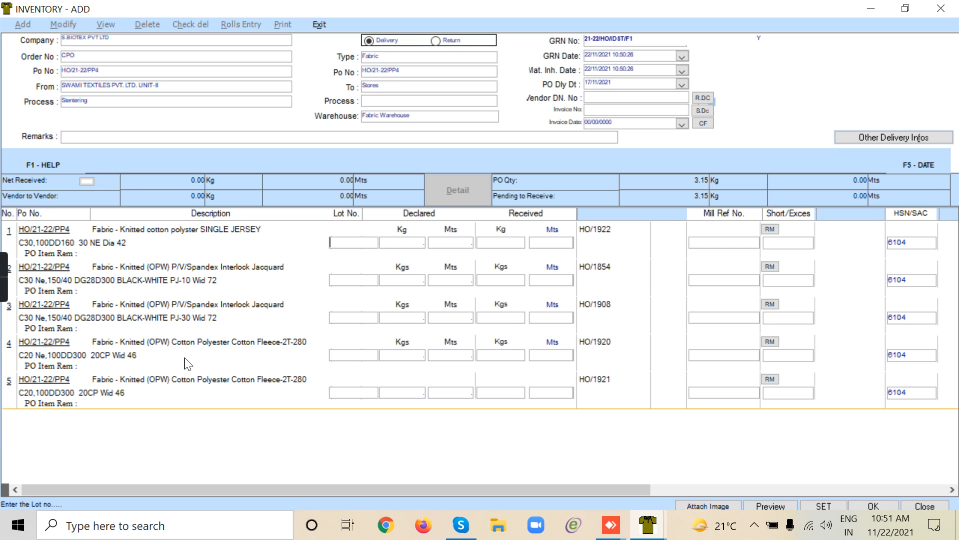
left_click(410, 243)
type("3.15")
key("Return")
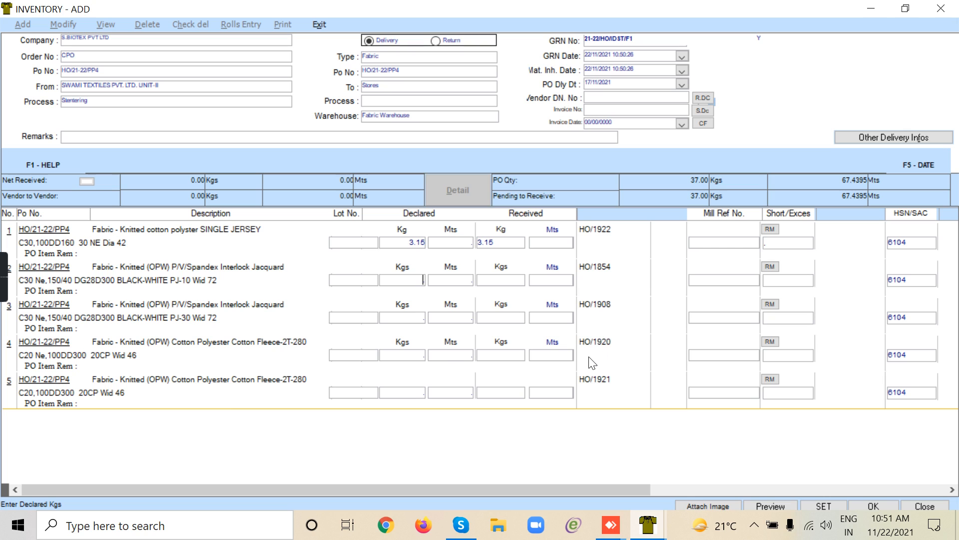
Enter declared quantities for the two Cotton Fleece lines: 20 and then 40 Kgs on line 4, and 30 Kgs on line 5
left_click(398, 357)
type("20")
key("Tab")
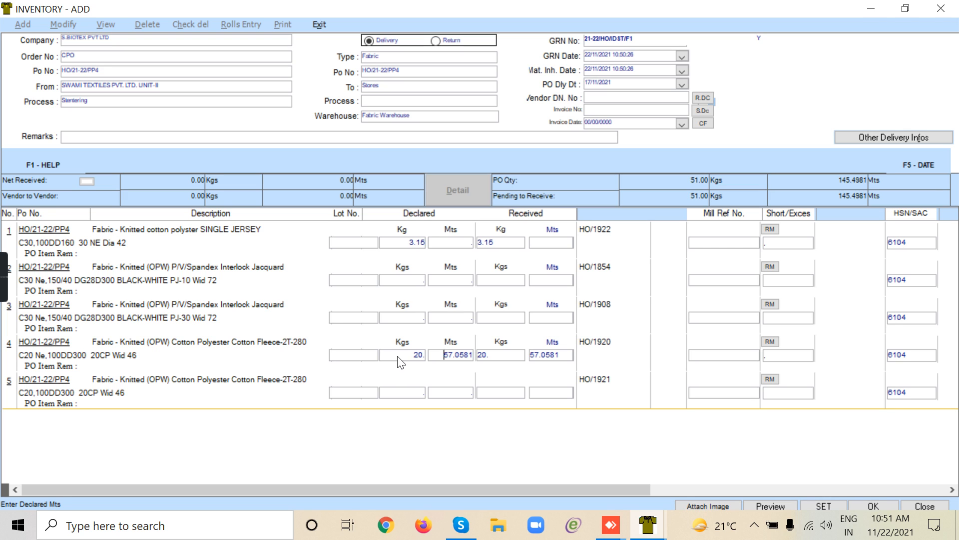
left_click(417, 356)
right_click(417, 363)
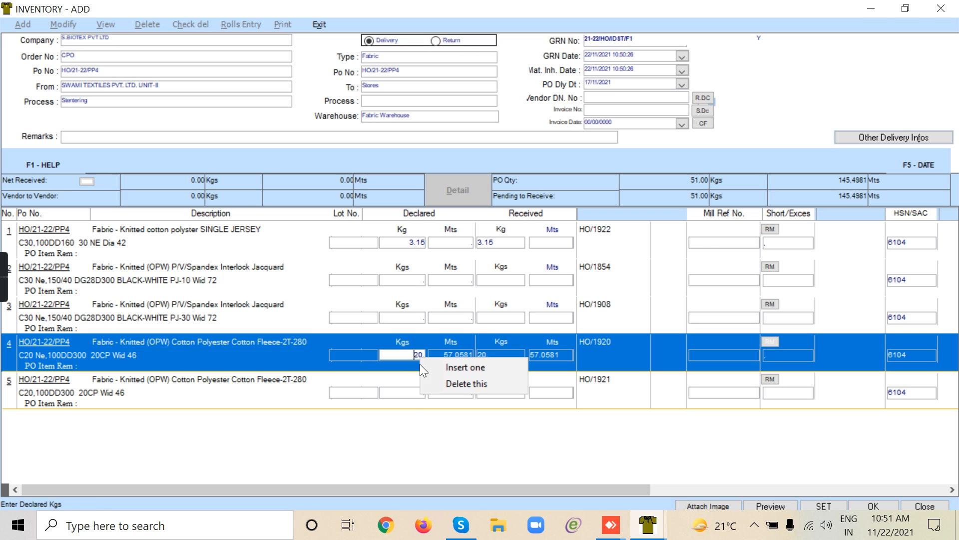
left_click(409, 396)
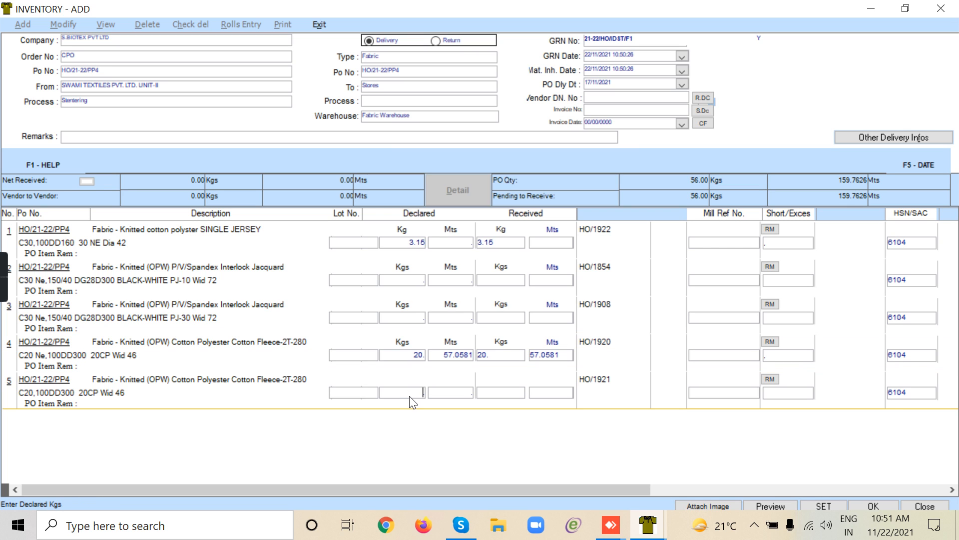
type("30.")
key("Return")
left_click(421, 355)
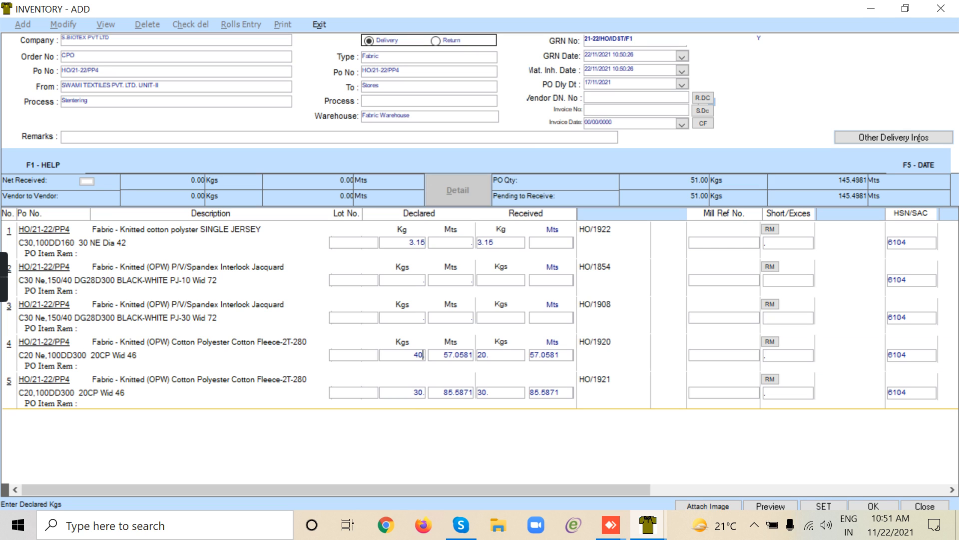
type("40")
key("Return")
Set the declared quantities of the Cotton Fleece fabrics to 51 Kgs on line 4 and 56 Kgs on line 5
left_click(418, 394)
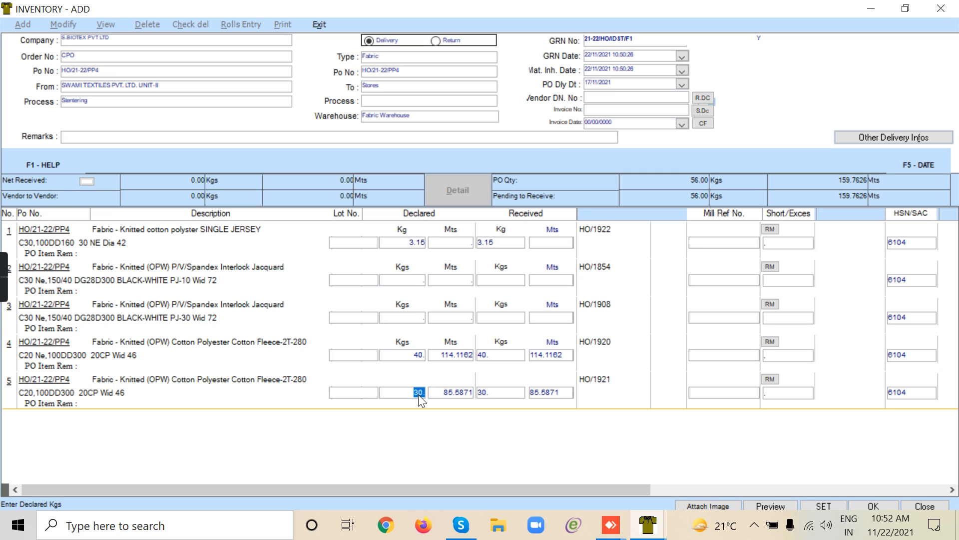
left_click(419, 354)
type("51")
key("Return")
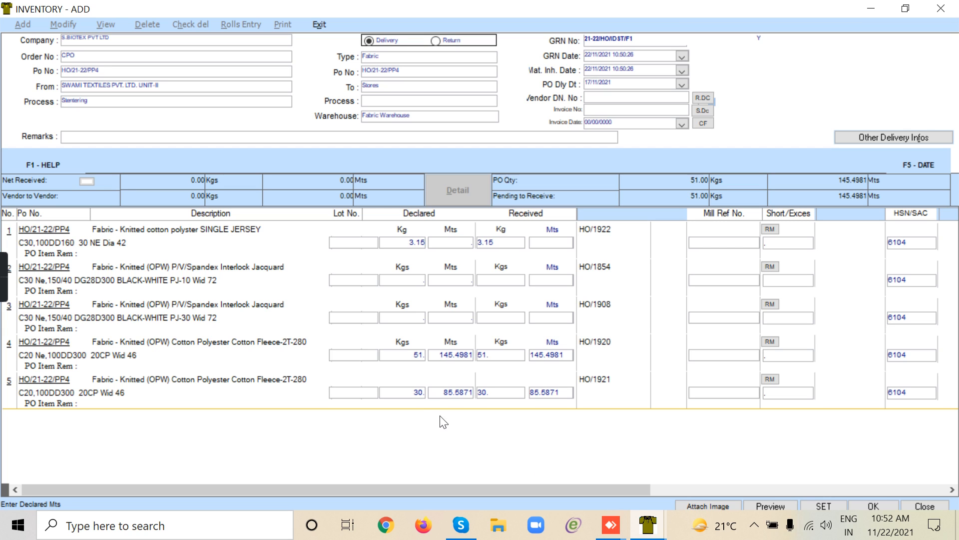
left_click(421, 394)
double_click(420, 394)
type("56")
key("Return")
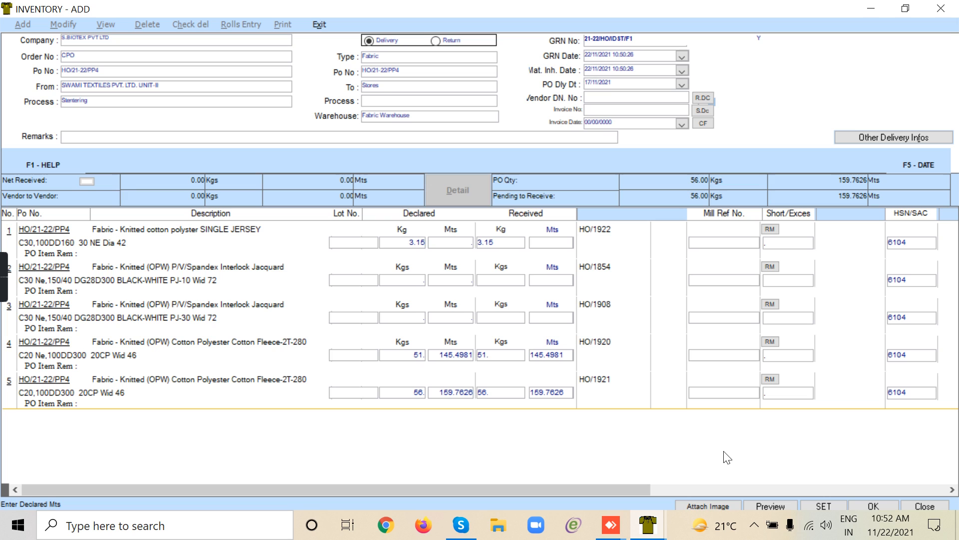
Try to save the GRN for PO HO/21-22/PP4
left_click(873, 506)
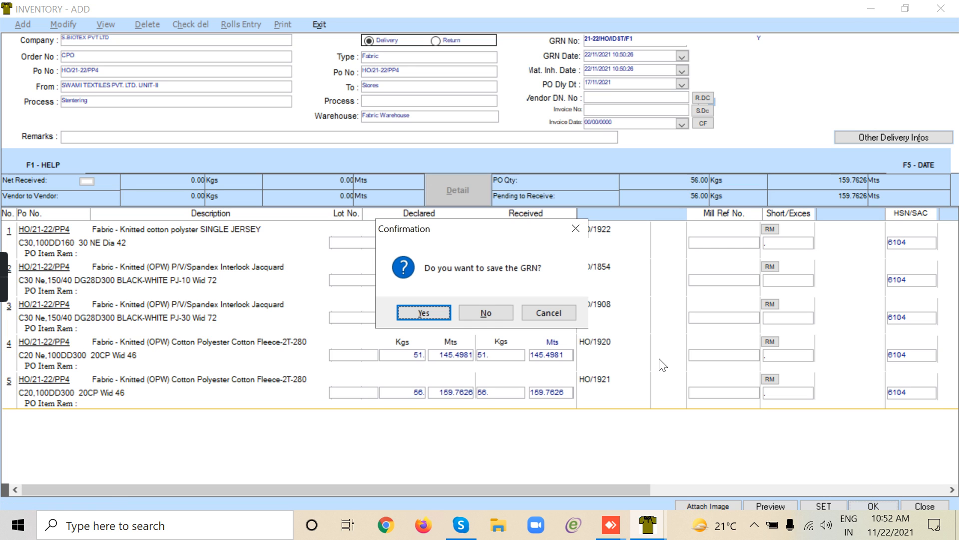
left_click(422, 308)
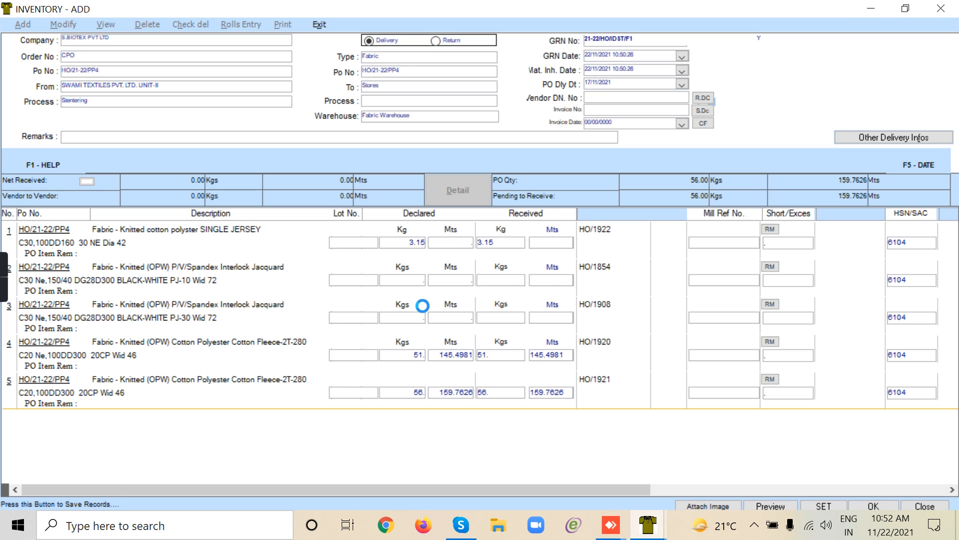
left_click(540, 311)
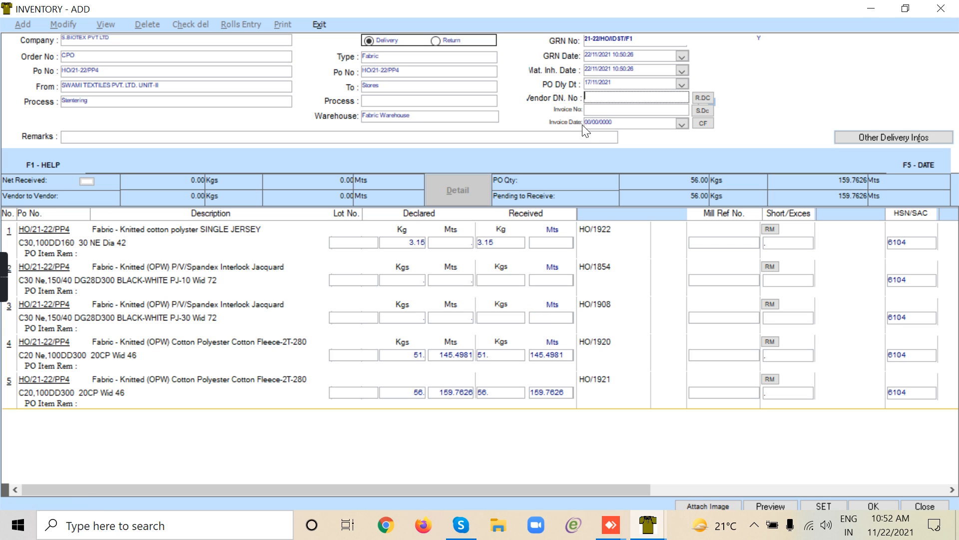
Fill in the GRN's Vendor DN No. as 1, Invoice No. as 3 and Invoice Date as 22/11/2021
type("1")
key("Return")
type("3")
key("Return")
left_click(683, 123)
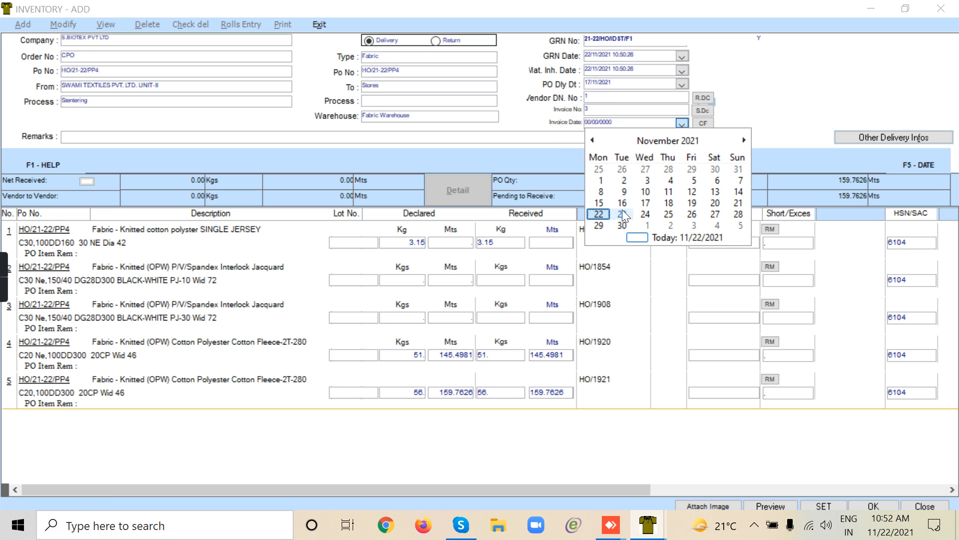
left_click(602, 214)
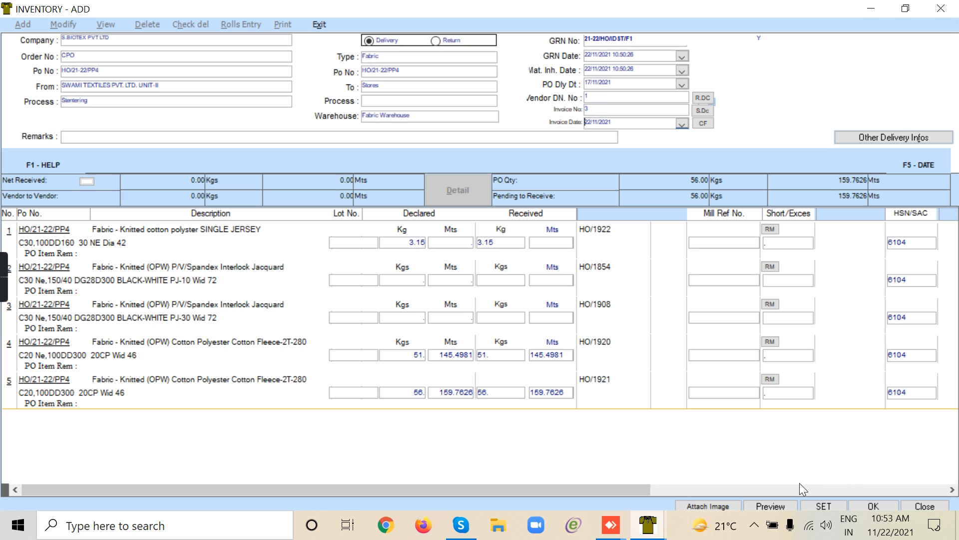
Assign lot number 1 to all five fabric lines, with 37 and 43 Kgs declared for the two Interlock Jacquard lines
left_click(828, 505)
type("1")
key("Return")
type("1")
key("Return")
type("1")
key("Return")
key("Return")
type("1")
key("Return")
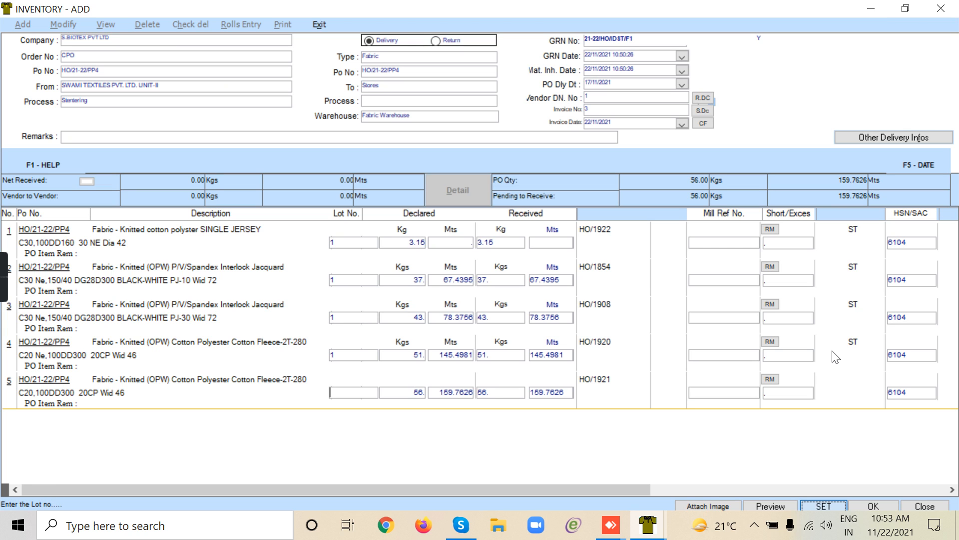
type("1")
key("Return")
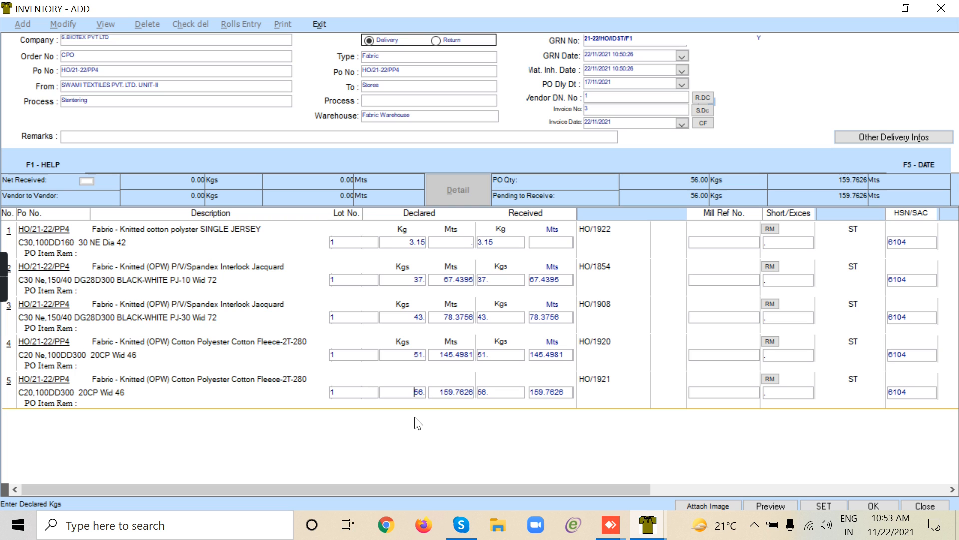
Exit the GRN entry and open the Inventory parameters in the Security module
left_click(322, 24)
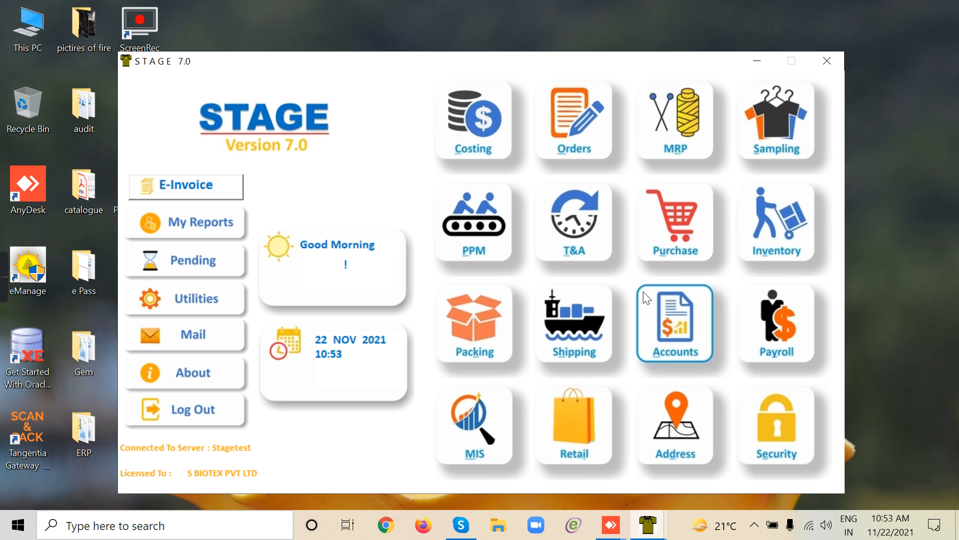
left_click(779, 452)
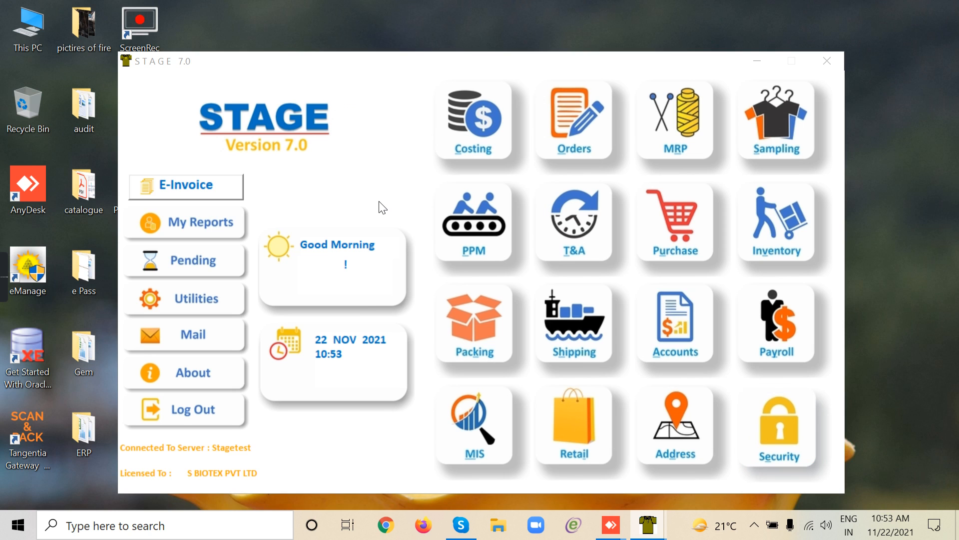
left_click(262, 249)
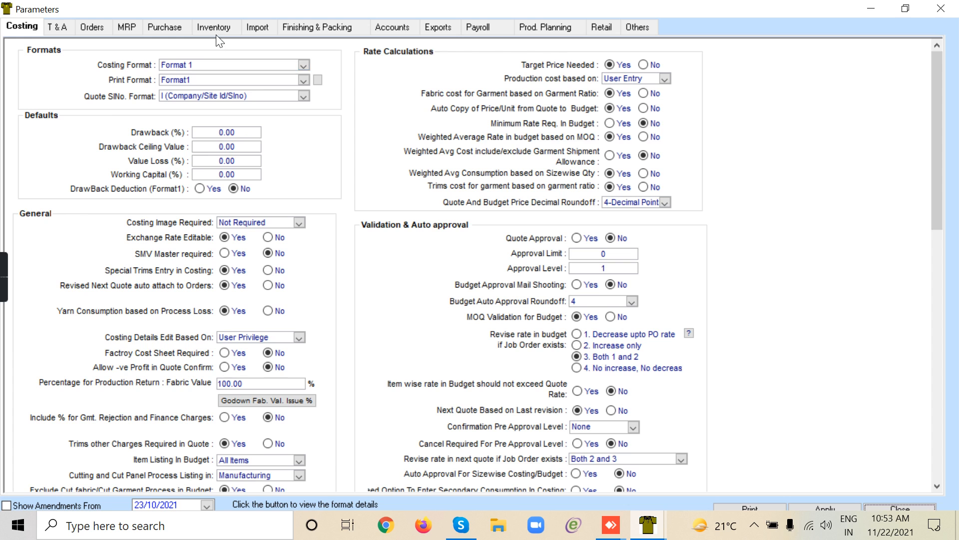
left_click(217, 28)
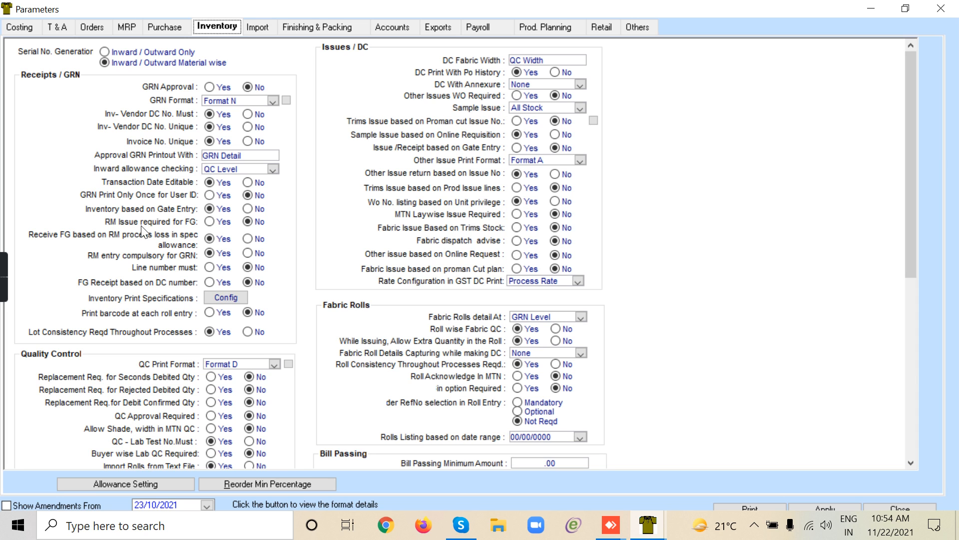
Set RM Issue required for FG and Lot Consistency Reqd Throughout Processes to Yes, apply the parameters, and exit Security
left_click(209, 223)
left_click(209, 331)
left_click(840, 507)
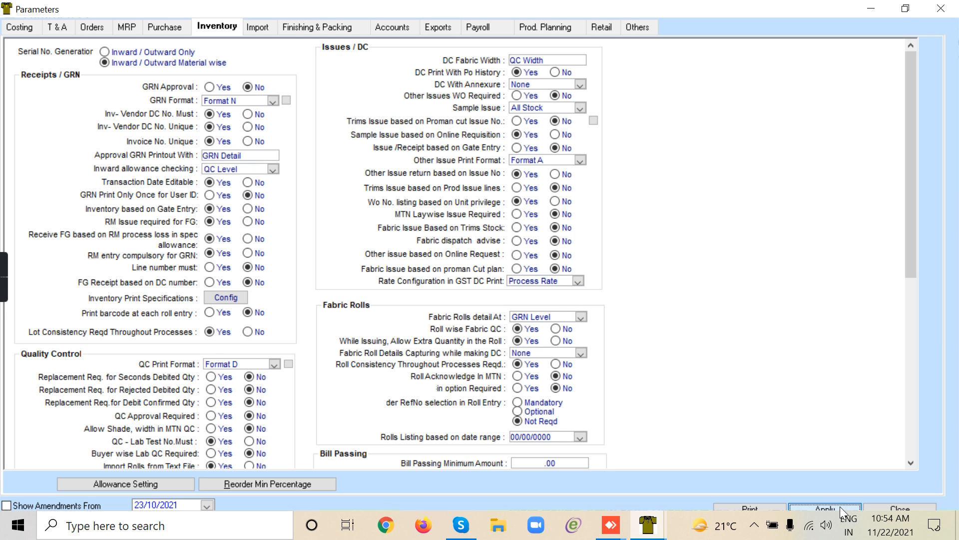
left_click(509, 316)
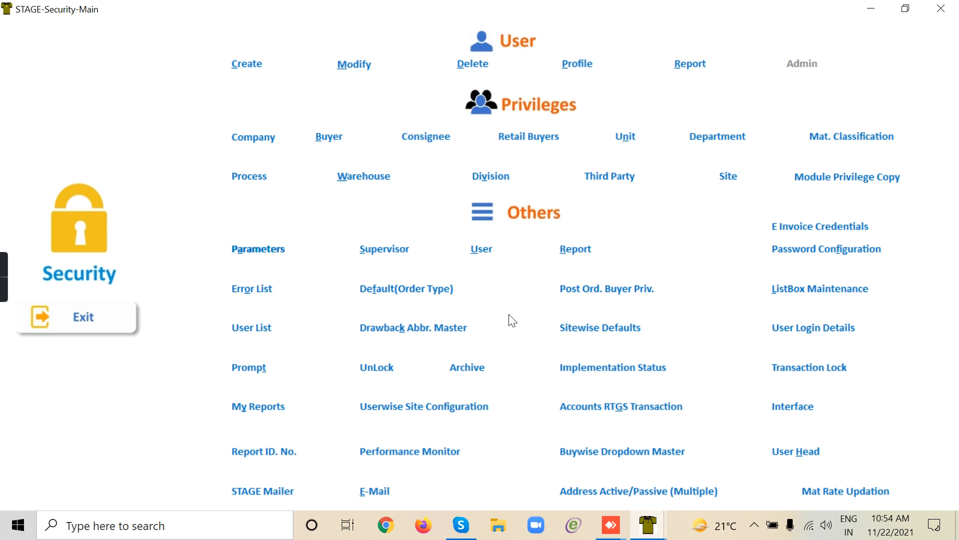
left_click(89, 318)
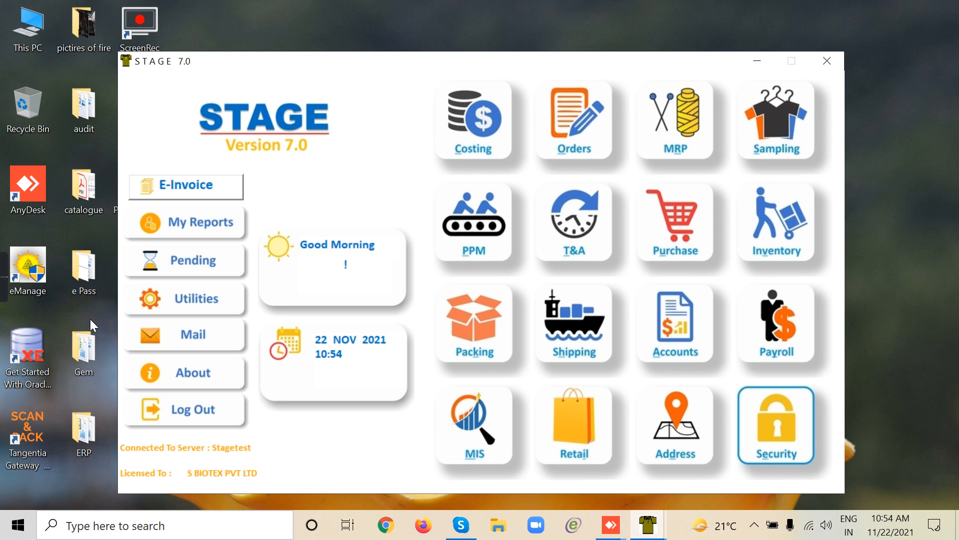
Reopen the Inventory module and close the leftover Orderwise Stock Flow report window
left_click(757, 232)
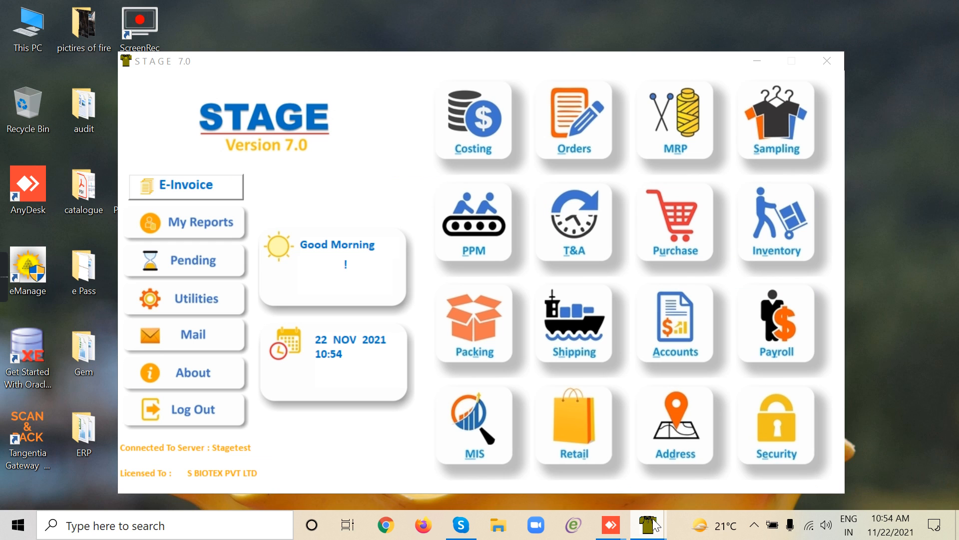
mouse_move(653, 517)
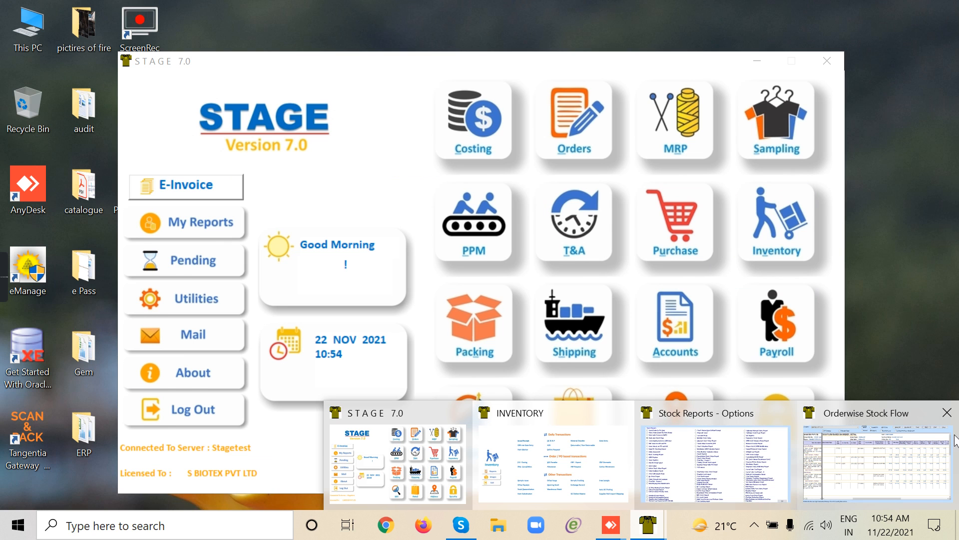
mouse_move(956, 439)
left_click(946, 415)
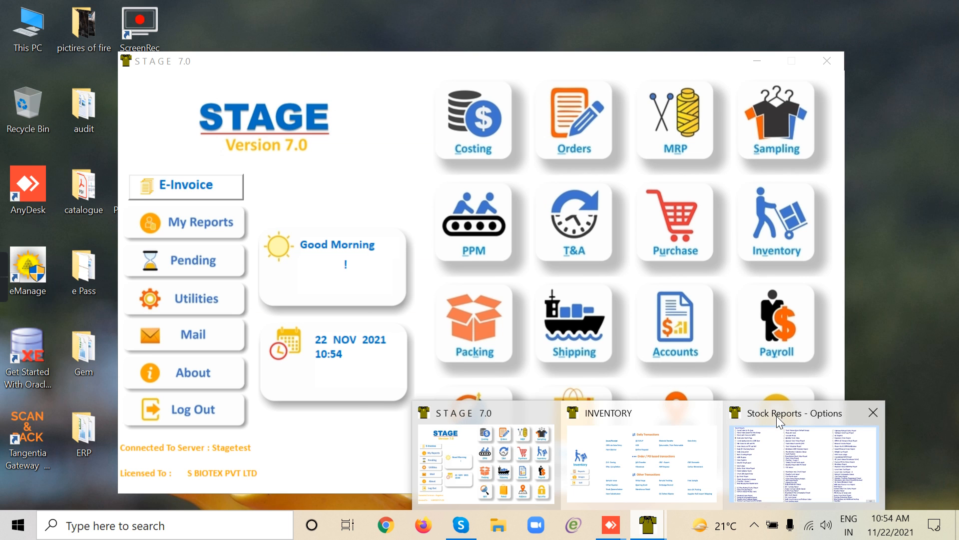
Close the leftover Stock Reports options and Inventory windows and reopen the Inventory module
mouse_move(776, 416)
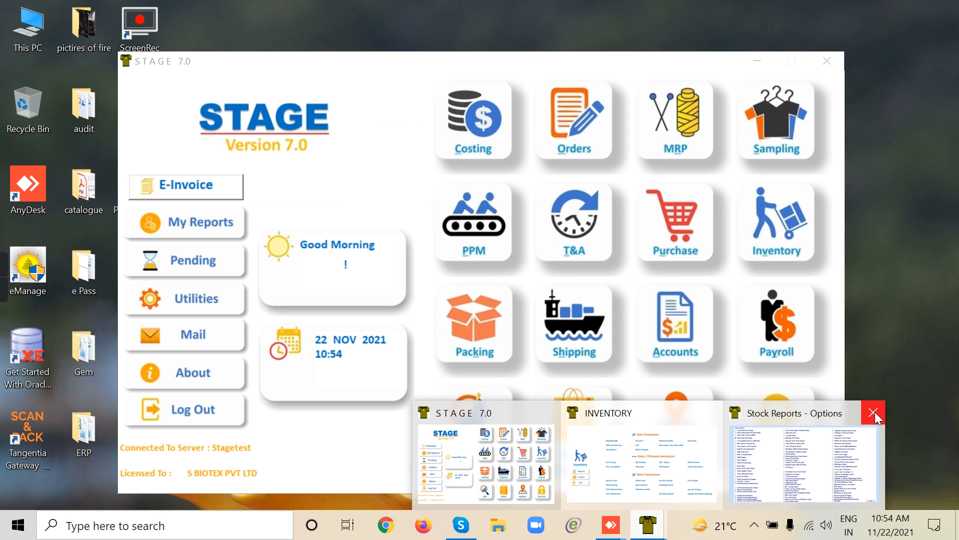
left_click(873, 412)
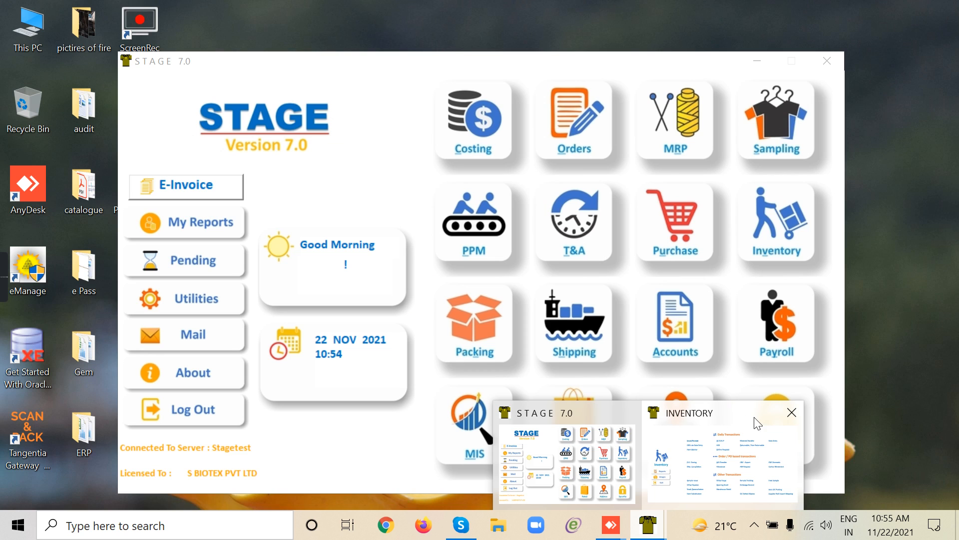
left_click(792, 412)
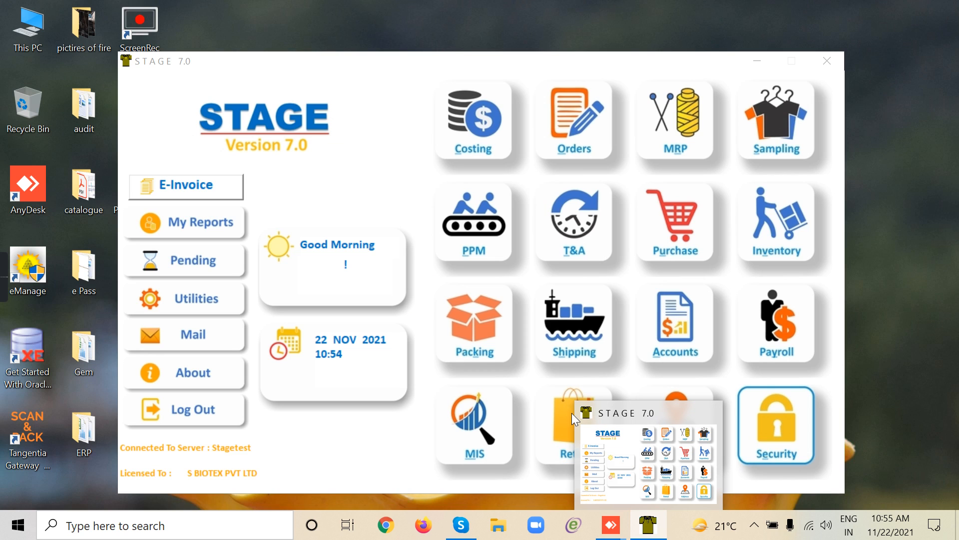
left_click(641, 418)
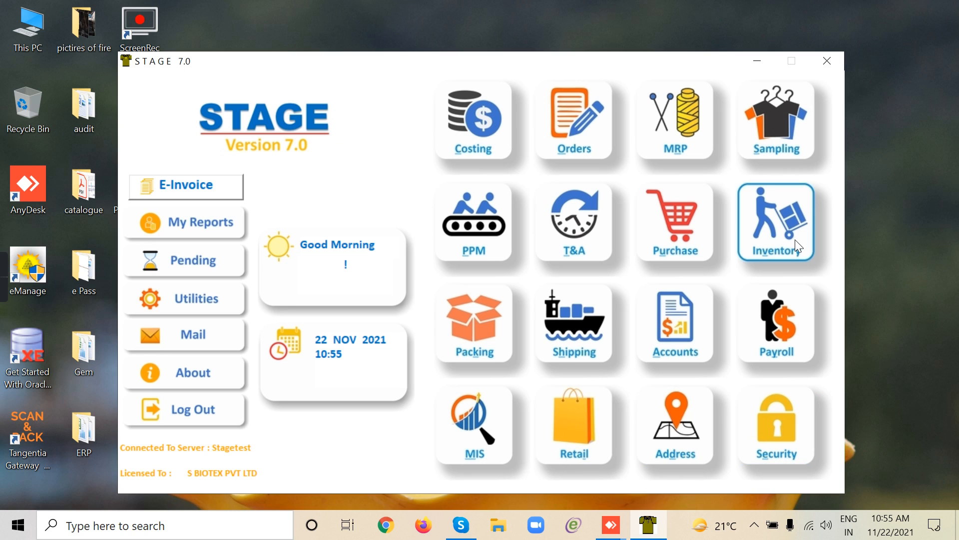
left_click(798, 245)
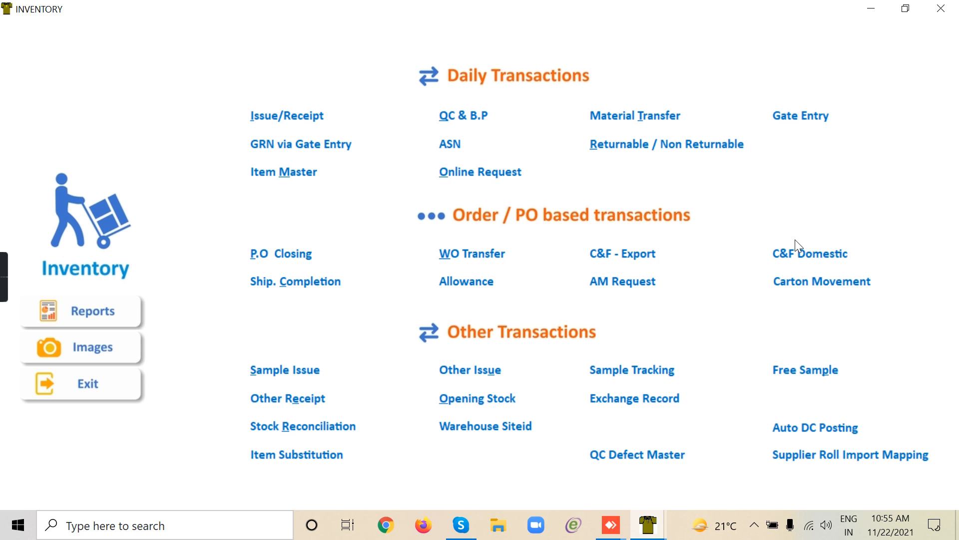
Start a new Issue/Receipt entry for style SBTS11 with type Fabric, the Stentering PO and receiver Stores, and load its detail lines
left_click(306, 118)
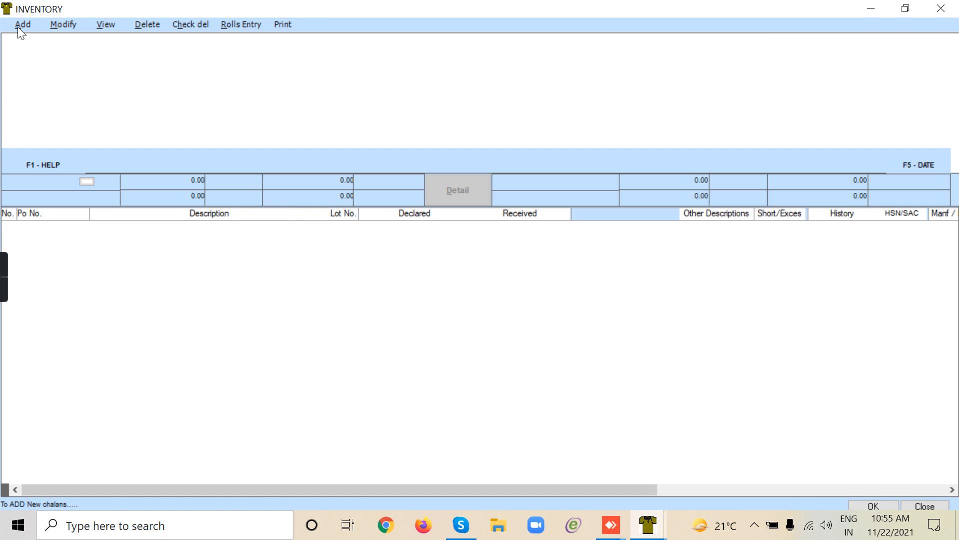
left_click(17, 26)
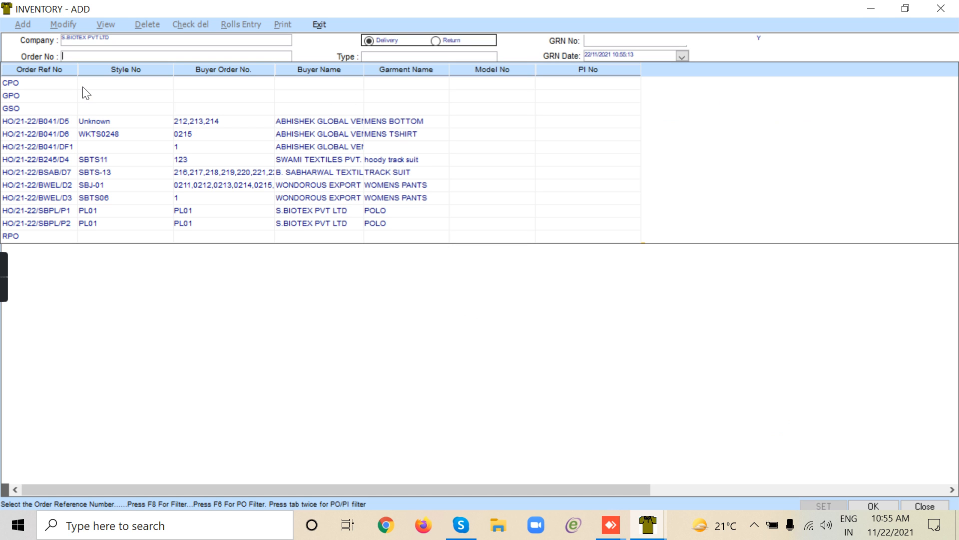
left_click(64, 161)
double_click(64, 160)
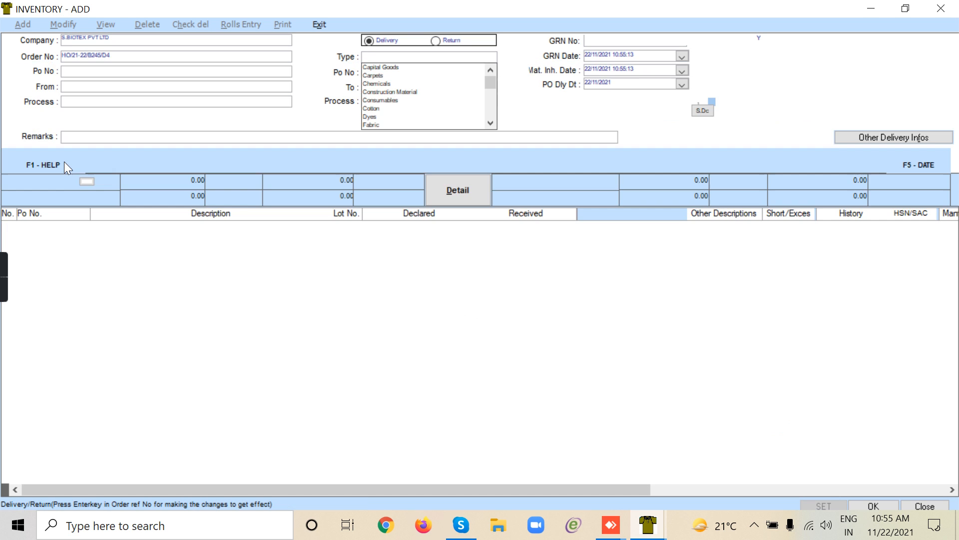
double_click(385, 125)
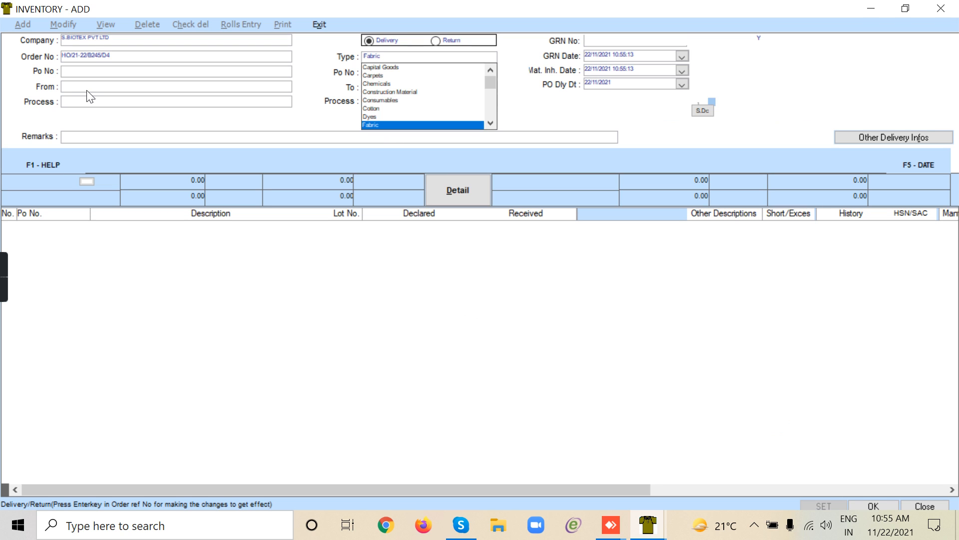
key("Return")
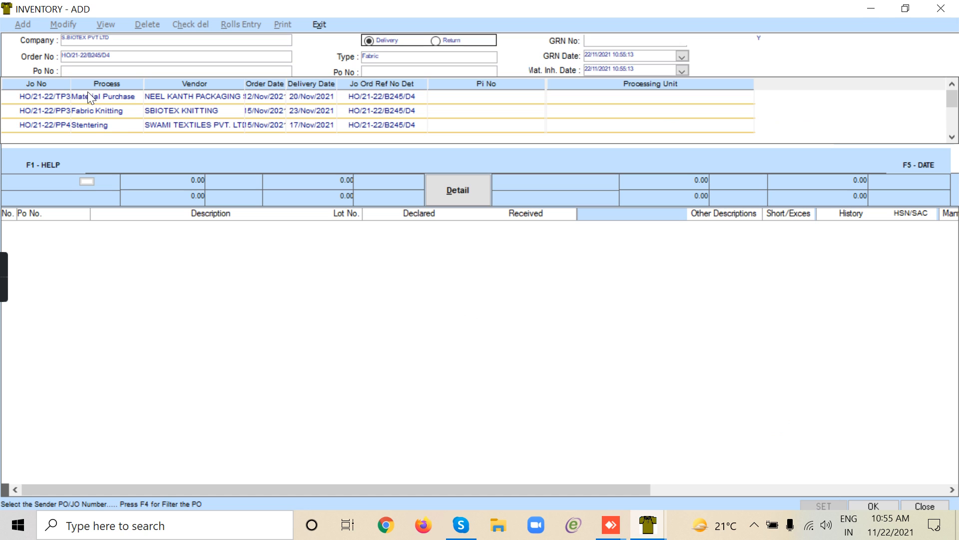
left_click(108, 126)
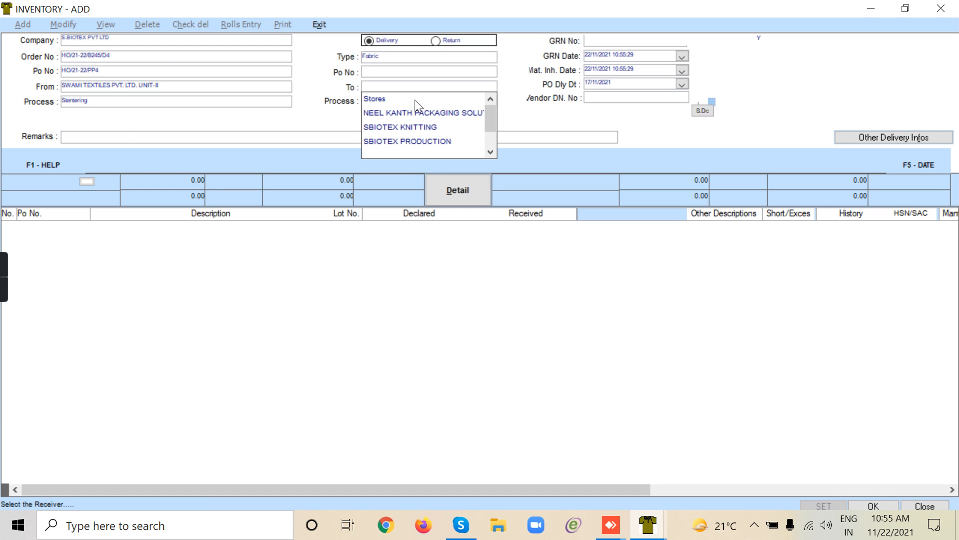
left_click(414, 100)
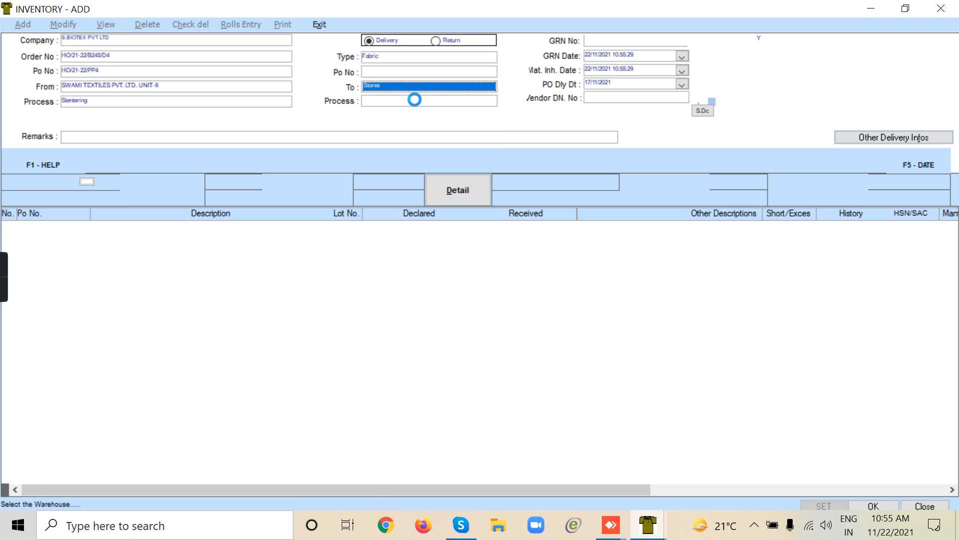
left_click(452, 196)
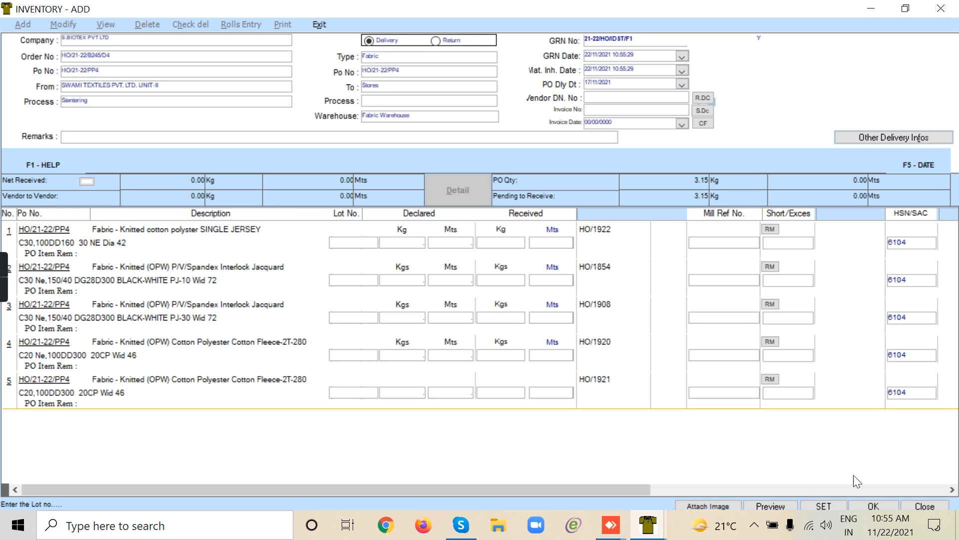
Assign lot number 1 to the Single Jersey and PJ-10 Interlock Jacquard lines, trying 37 Kgs declared for the PJ-10 line
left_click(824, 506)
type("1")
key("Return")
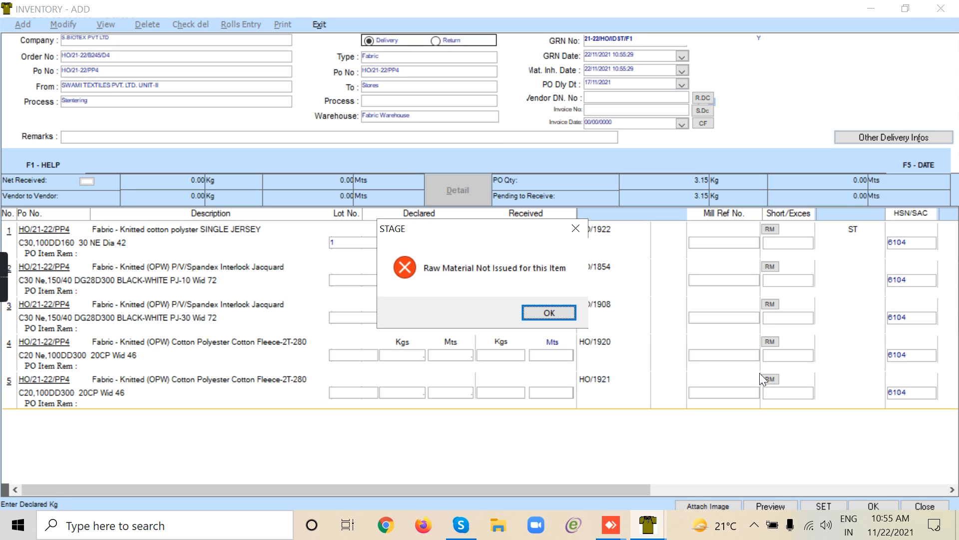
left_click(549, 313)
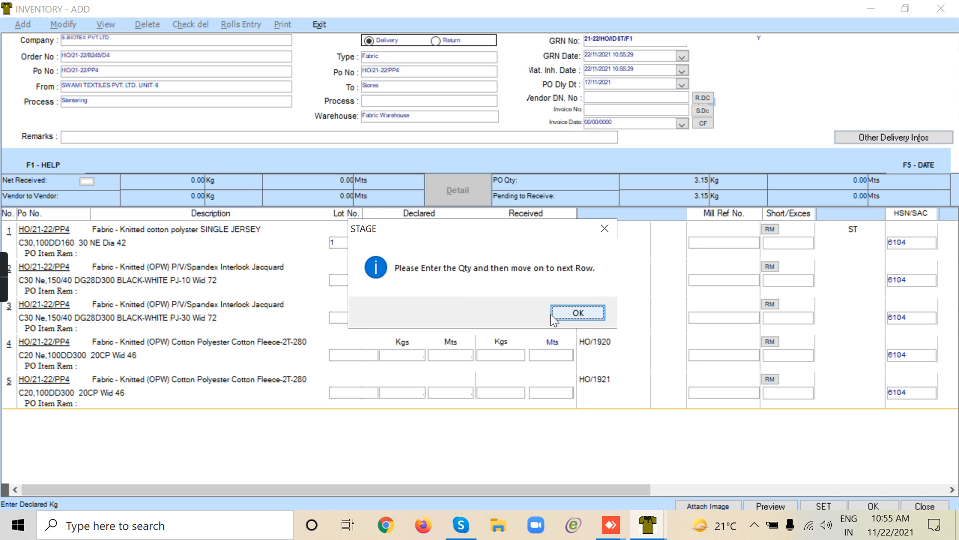
left_click(550, 313)
left_click(563, 312)
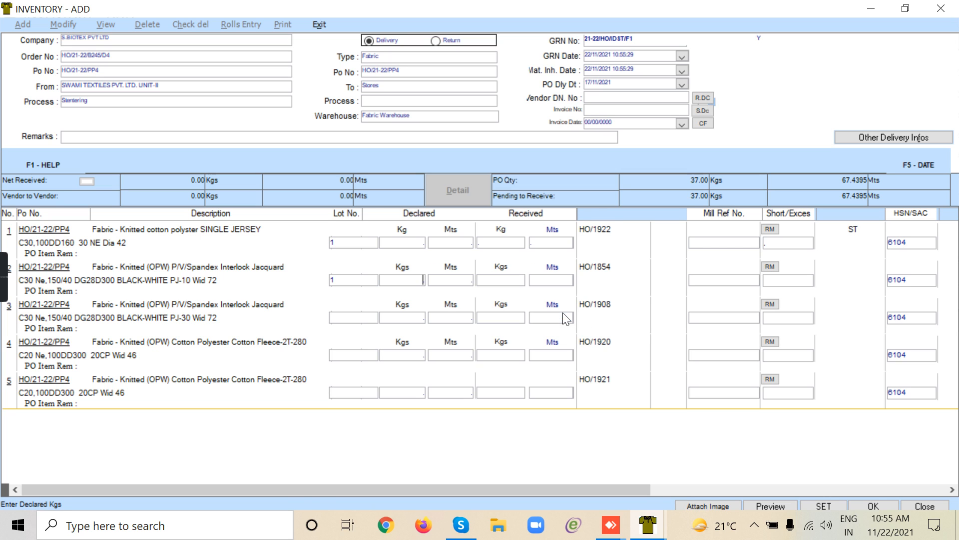
left_click(563, 313)
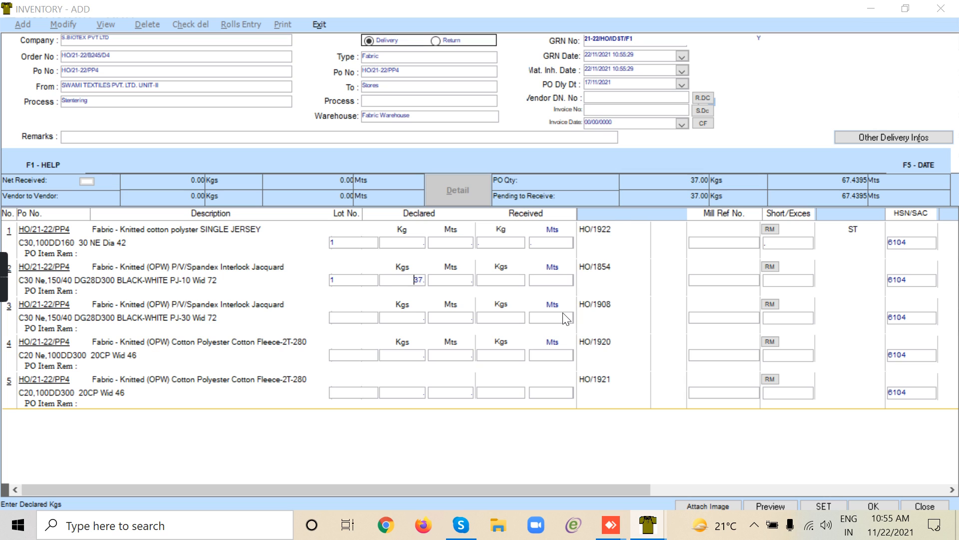
left_click(563, 312)
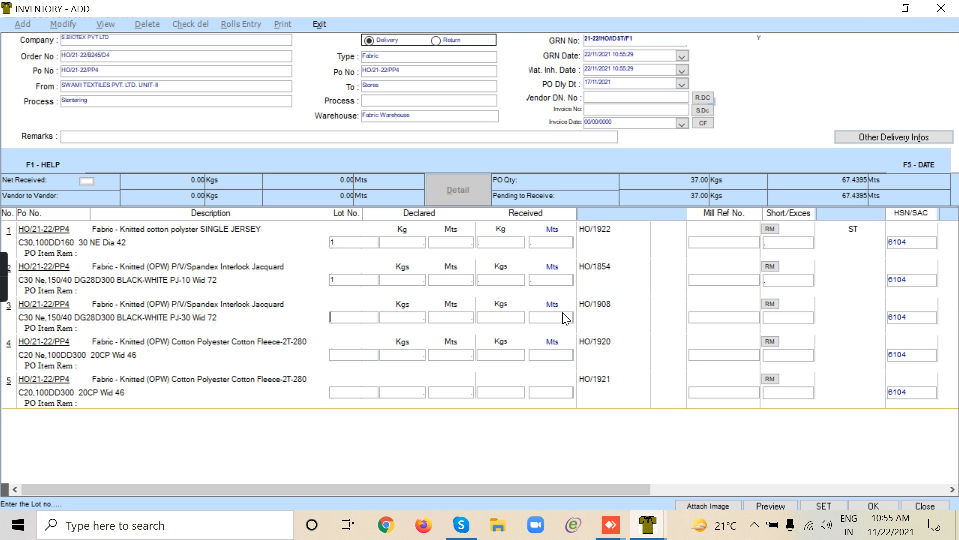
Assign lot number 1 to the PJ-30 Interlock Jacquard line and move on without a declared quantity
type("1")
key("Return")
left_click(563, 313)
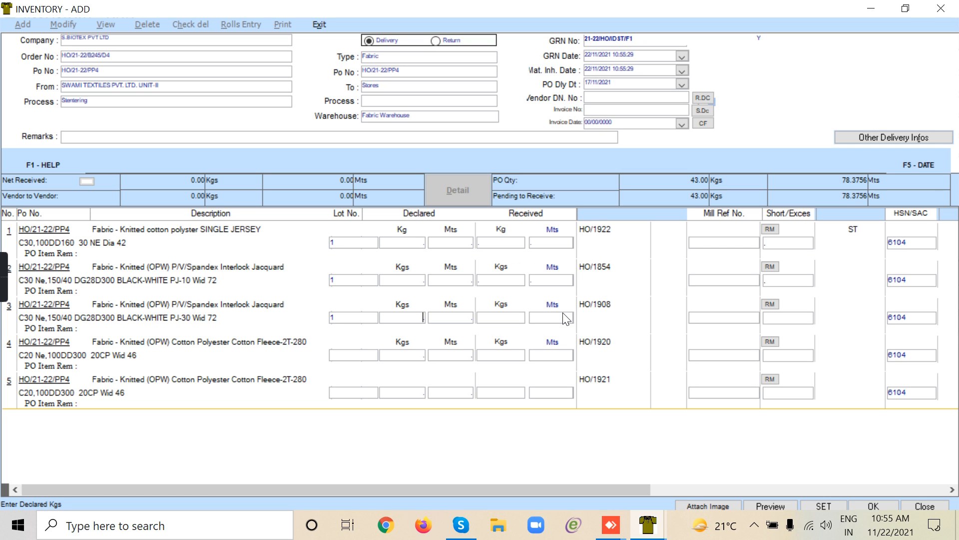
key("Return")
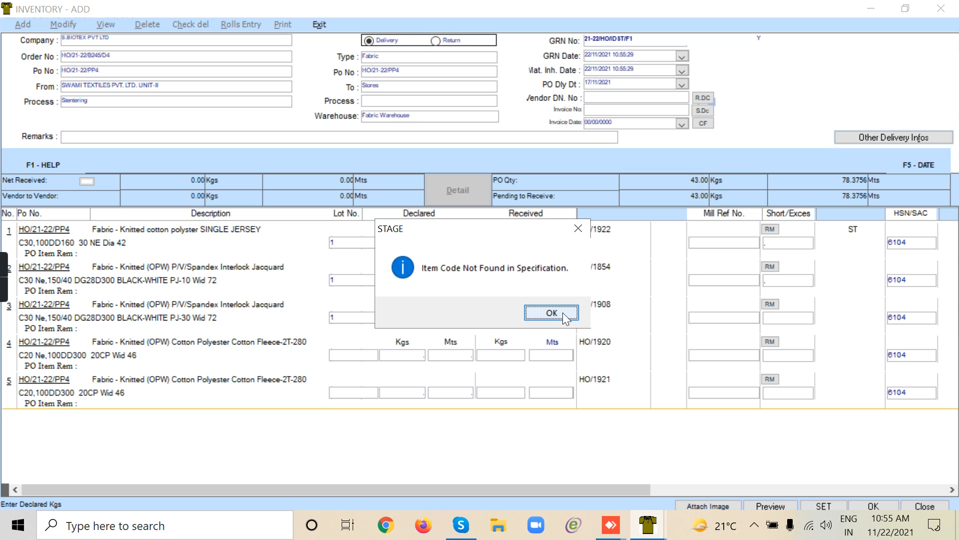
left_click(562, 313)
left_click(563, 313)
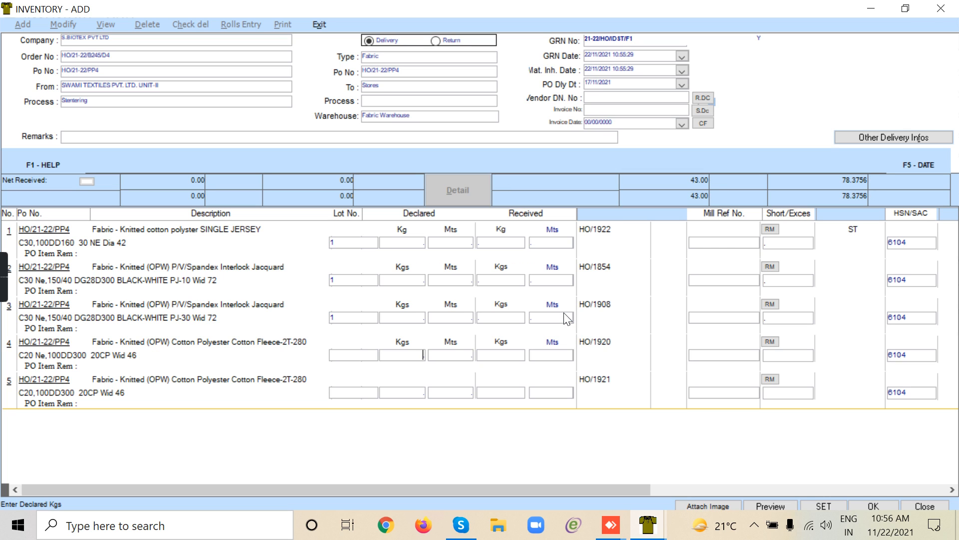
Assign lot number 1 to both Cotton Fleece lines and try declaring 51 Kgs for HO/1920 and 56 Kgs for HO/1921
type("51")
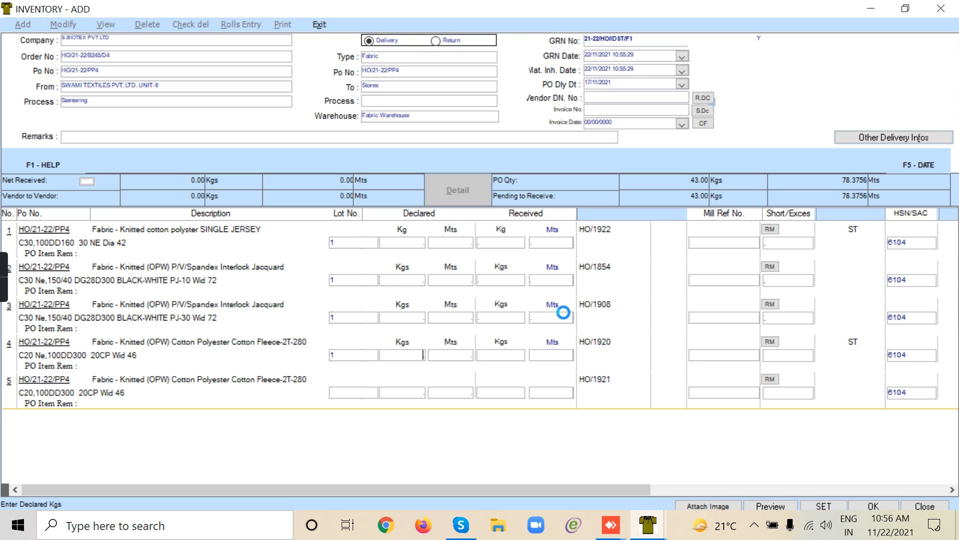
key("Return")
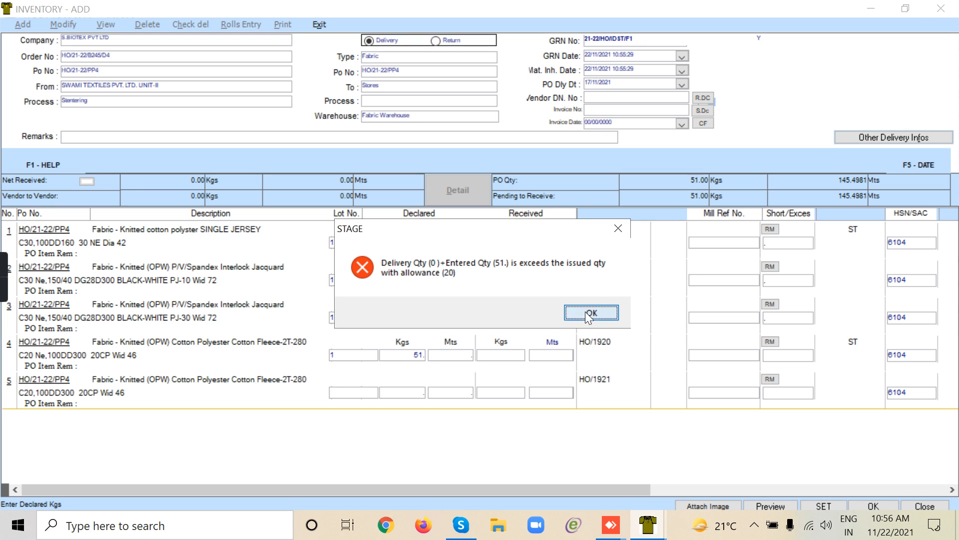
left_click(585, 311)
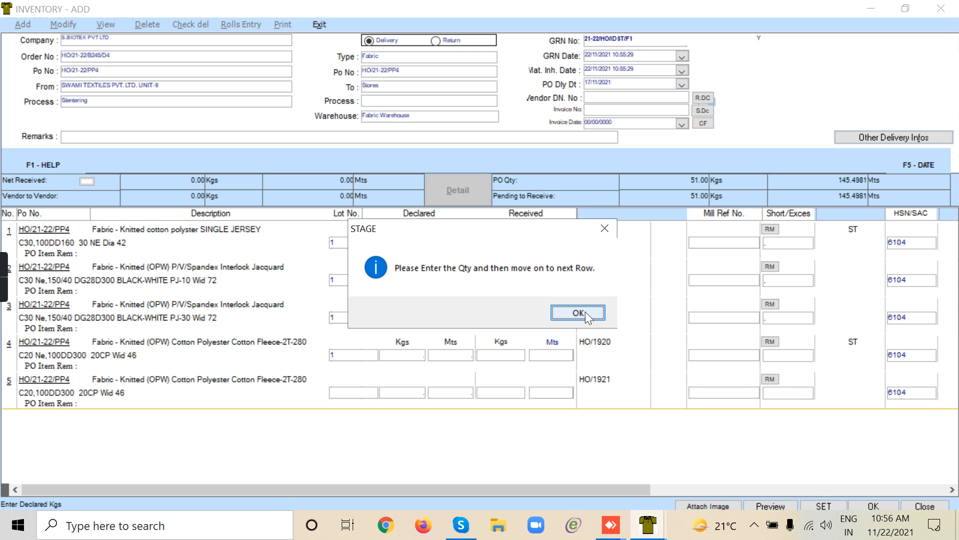
left_click(578, 312)
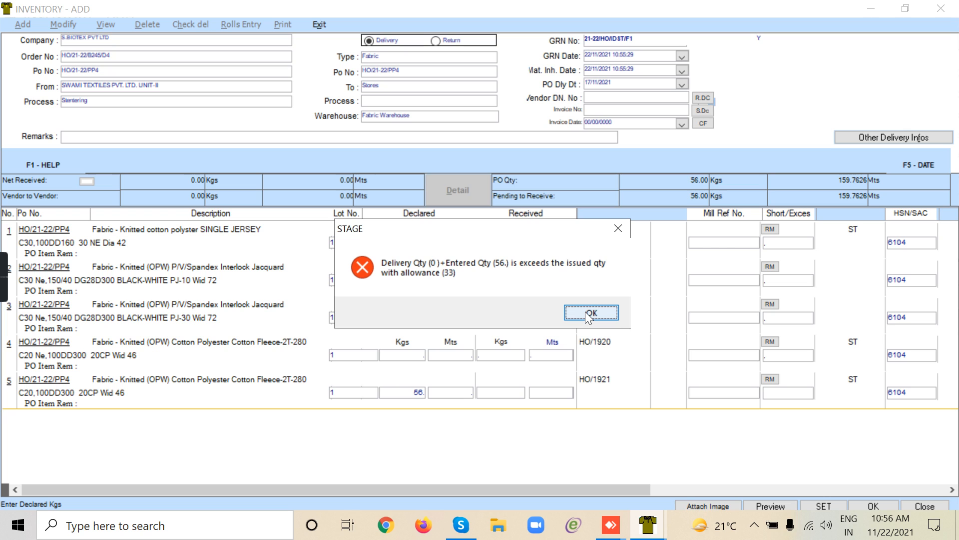
left_click(586, 310)
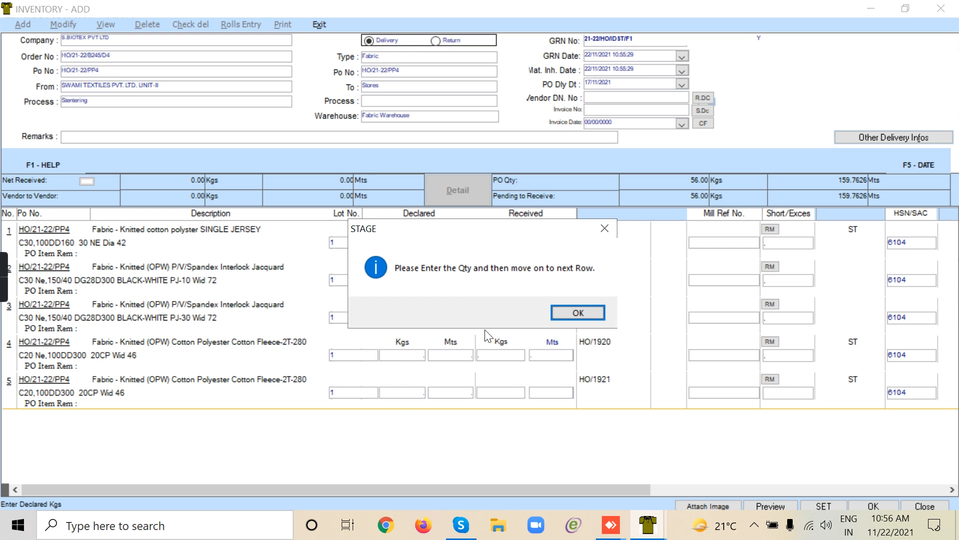
Set the declared quantity to 33 Kgs for Cotton Fleece item HO/1921 and 20 Kgs for item HO/1920
left_click(587, 312)
type("33.")
left_click(419, 363)
type("20")
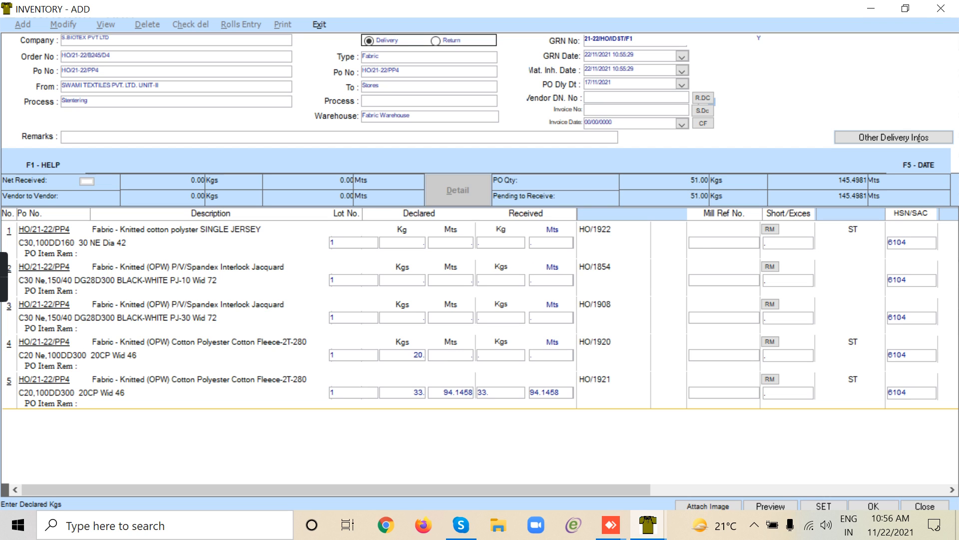
key("Return")
Enter vendor DN number 232 and invoice number 23213 on the GRN, and try to save it
left_click(879, 503)
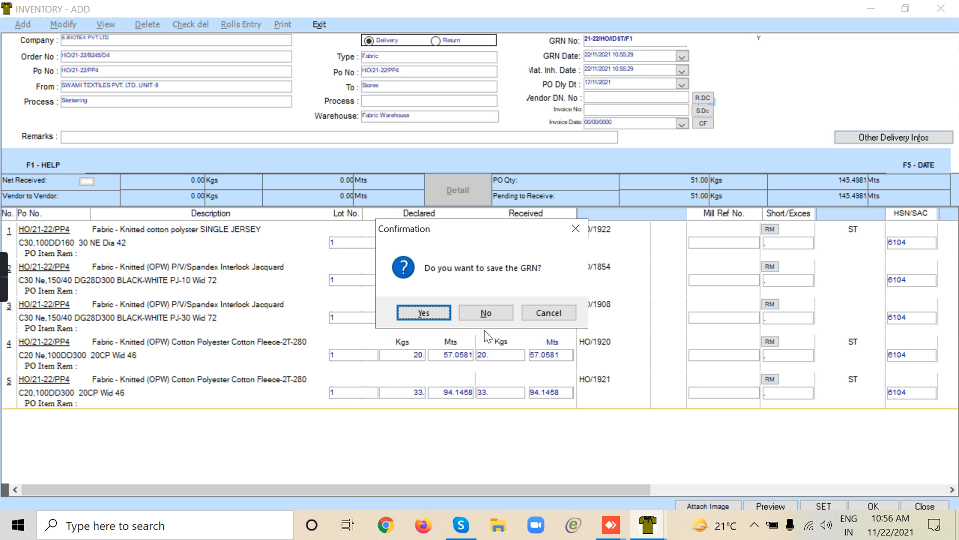
left_click(445, 316)
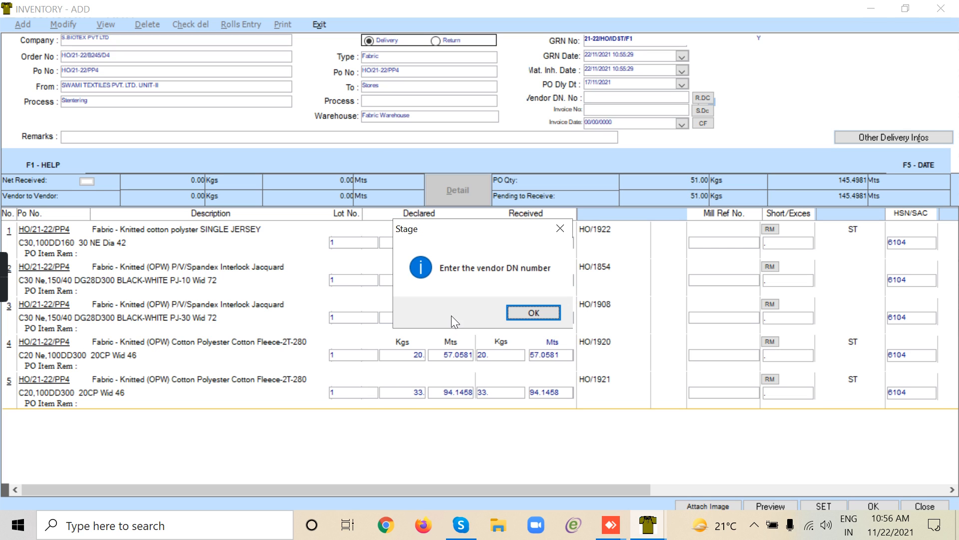
left_click(534, 308)
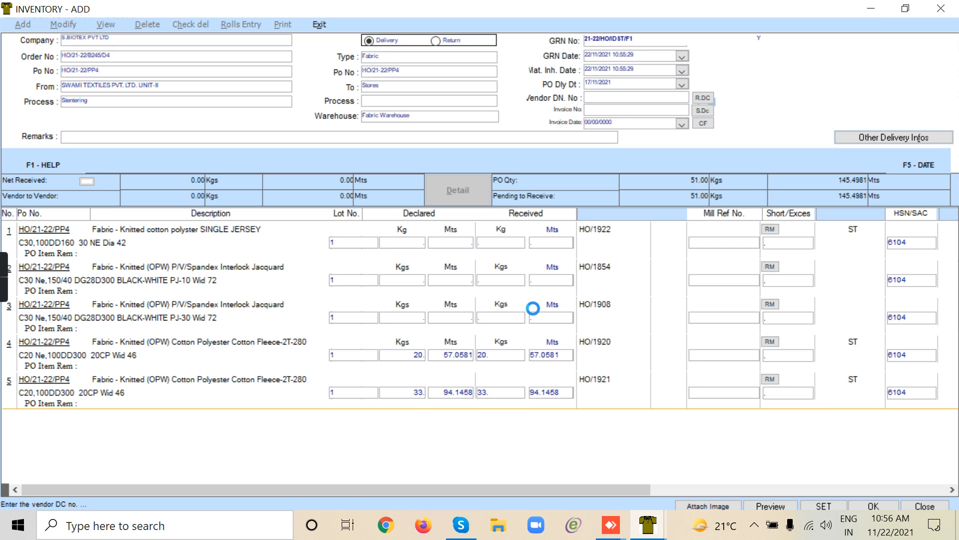
left_click(616, 101)
type("232")
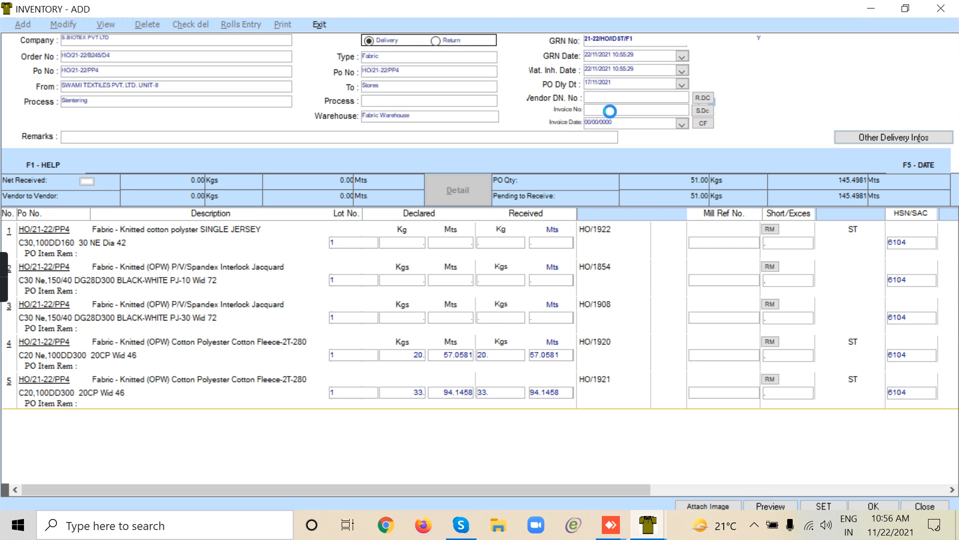
type("23213")
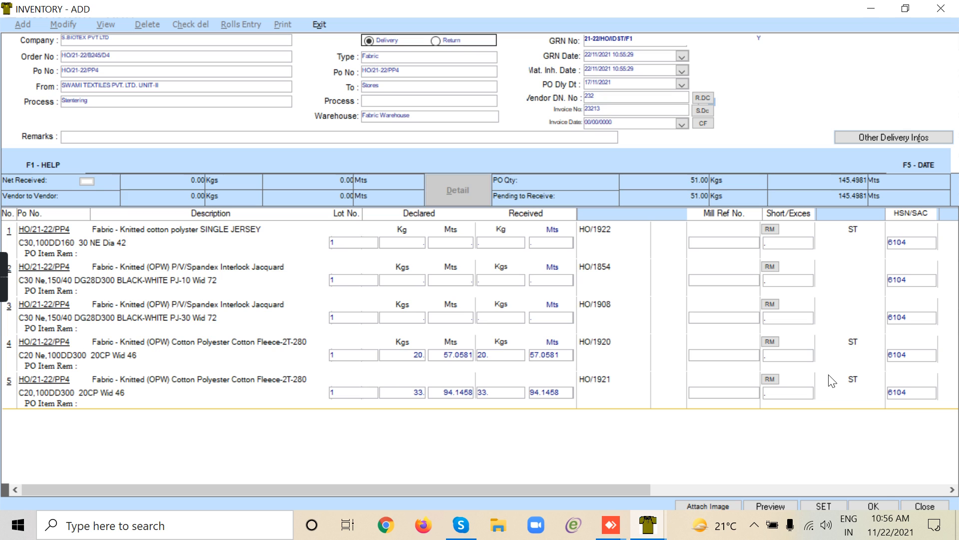
left_click(883, 502)
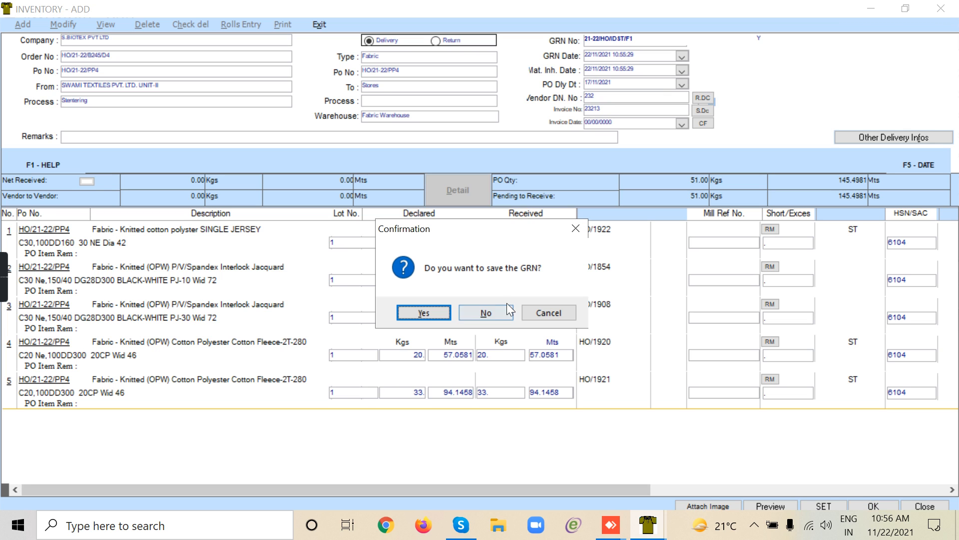
left_click(427, 313)
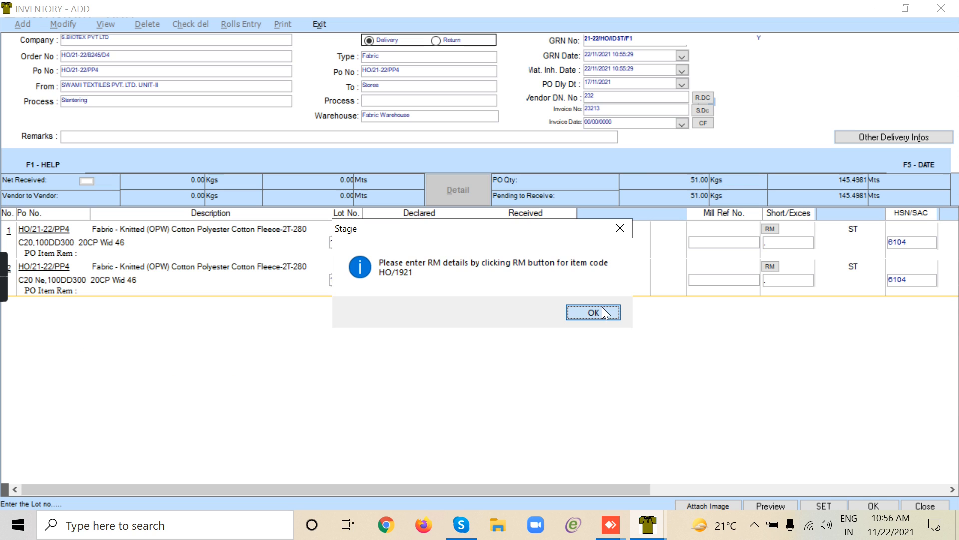
left_click(604, 312)
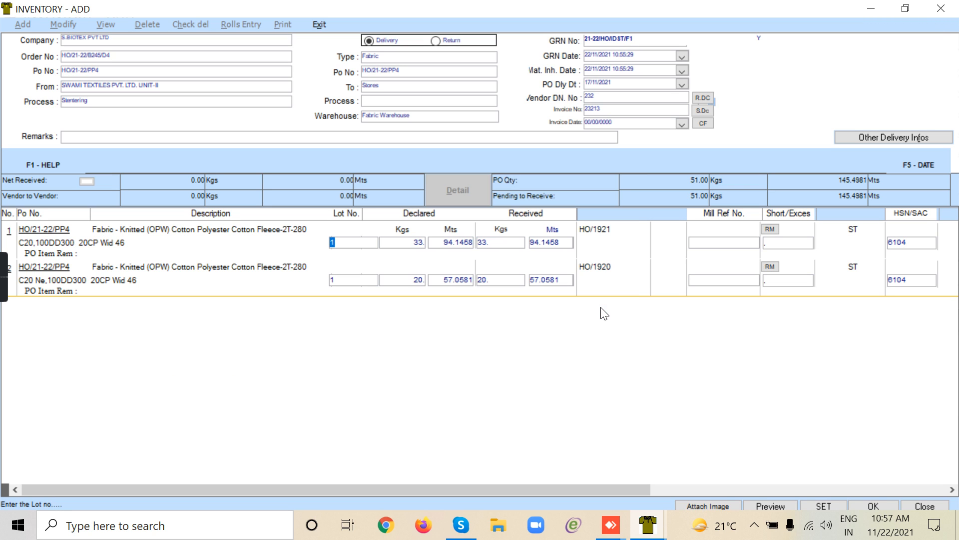
Record the actual raw-material quantity used as 33 Kgs for Cotton Fleece item HO/1921 and 20 Kgs for item HO/1920
left_click(771, 230)
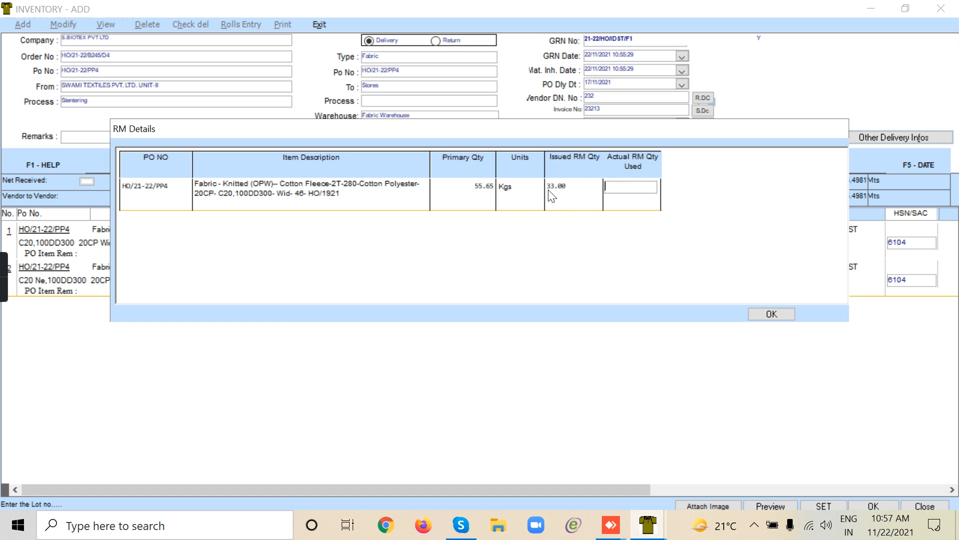
type("33")
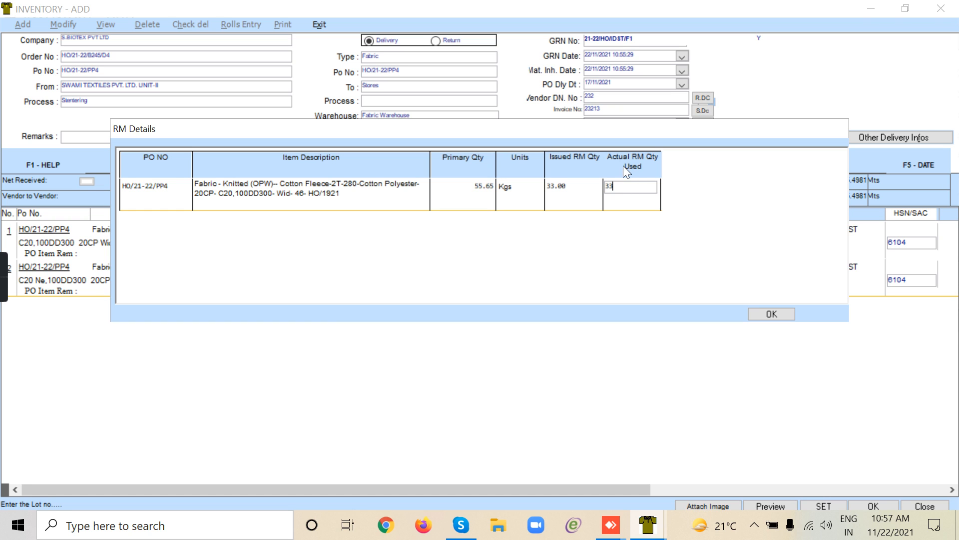
left_click(788, 316)
left_click(770, 266)
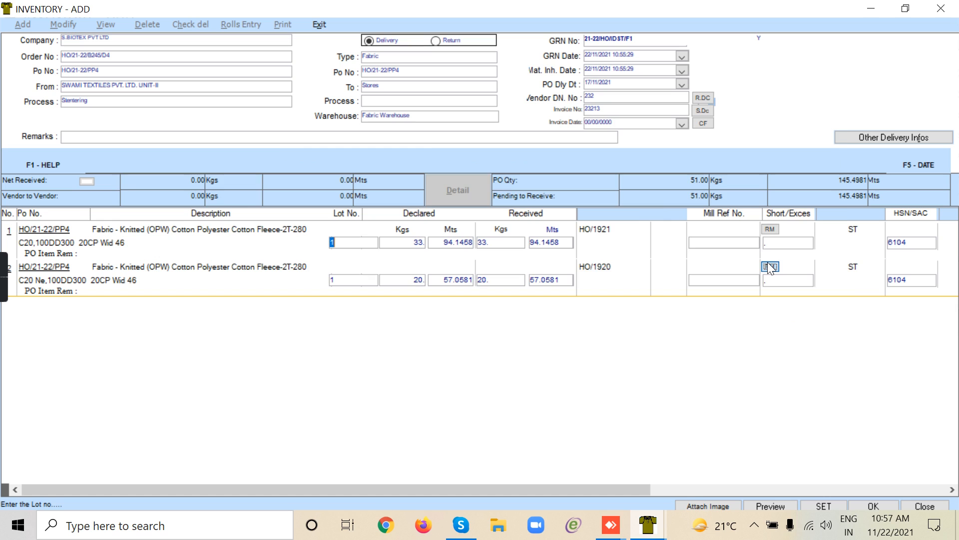
left_click(616, 189)
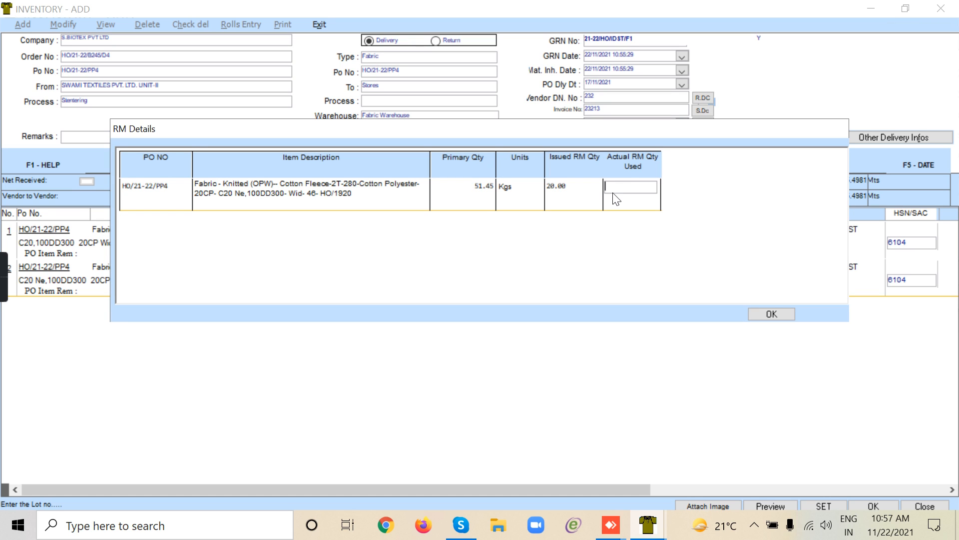
type("20")
key("Return")
left_click(771, 314)
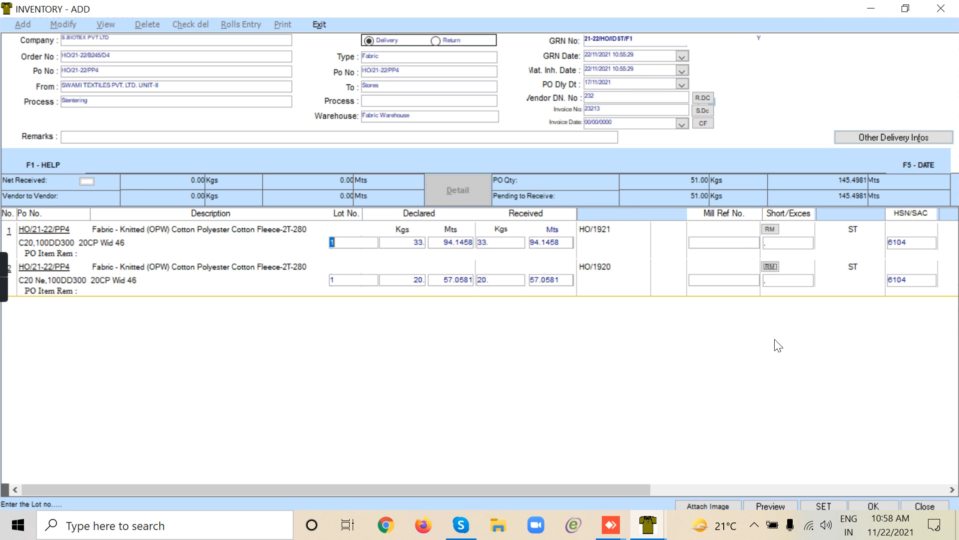
Save the Stentering GRN without printing the goods receipt note, and close the blank GRN entry
left_click(880, 503)
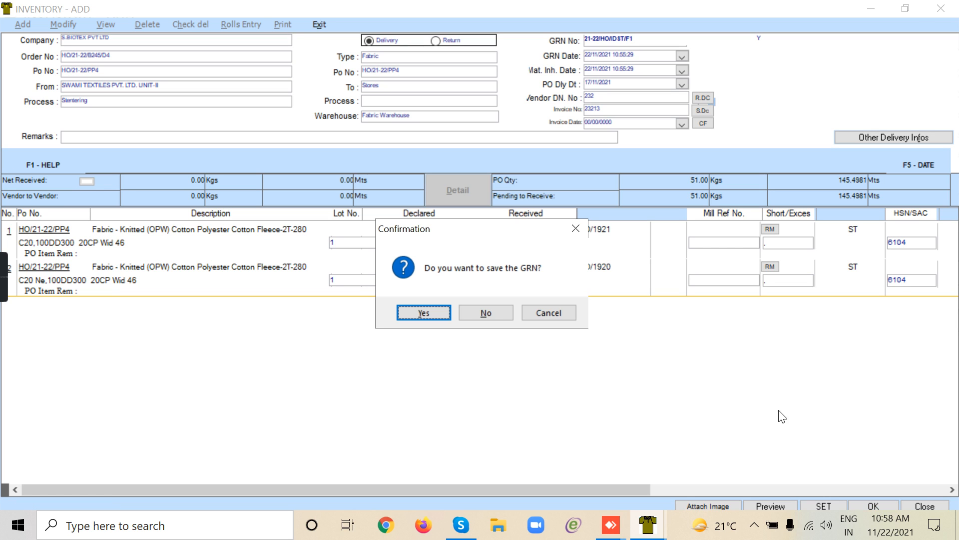
left_click(436, 312)
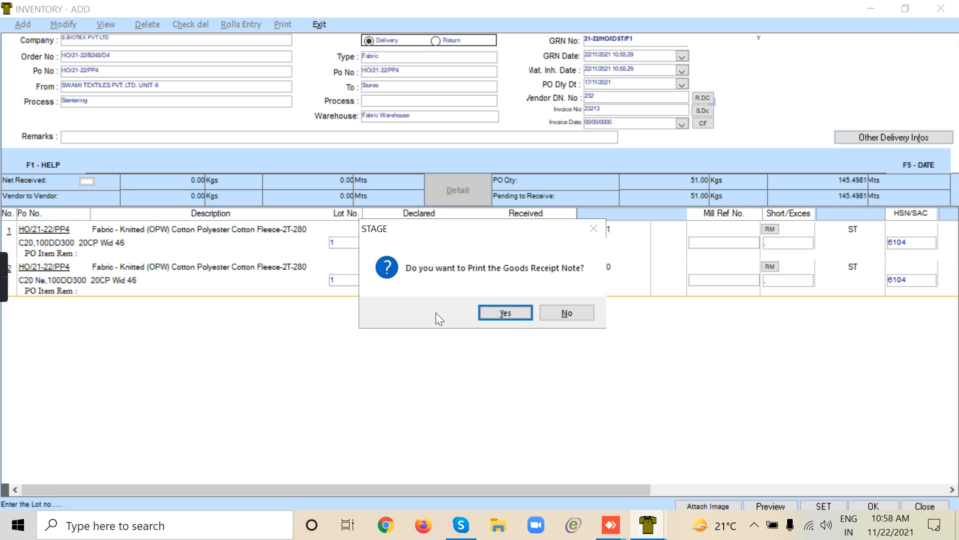
left_click(545, 313)
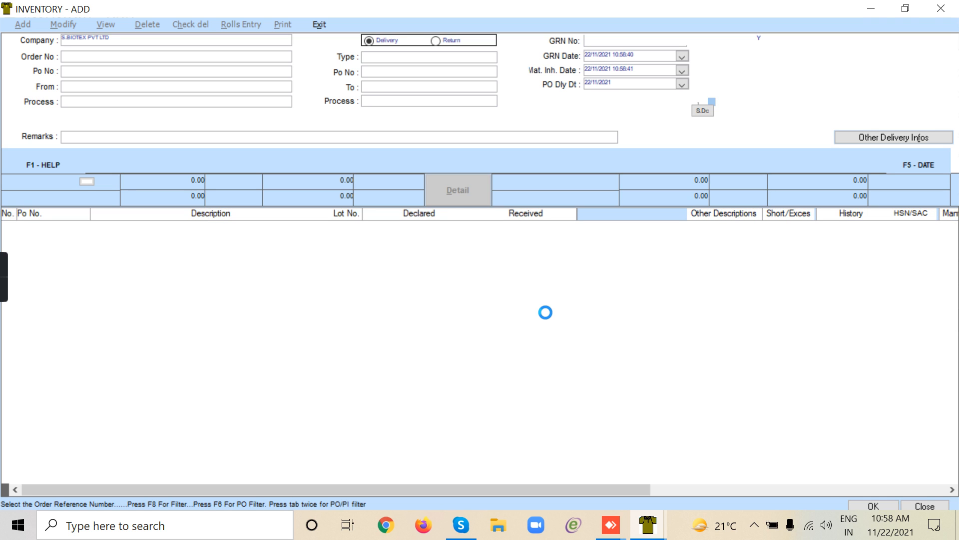
left_click(931, 505)
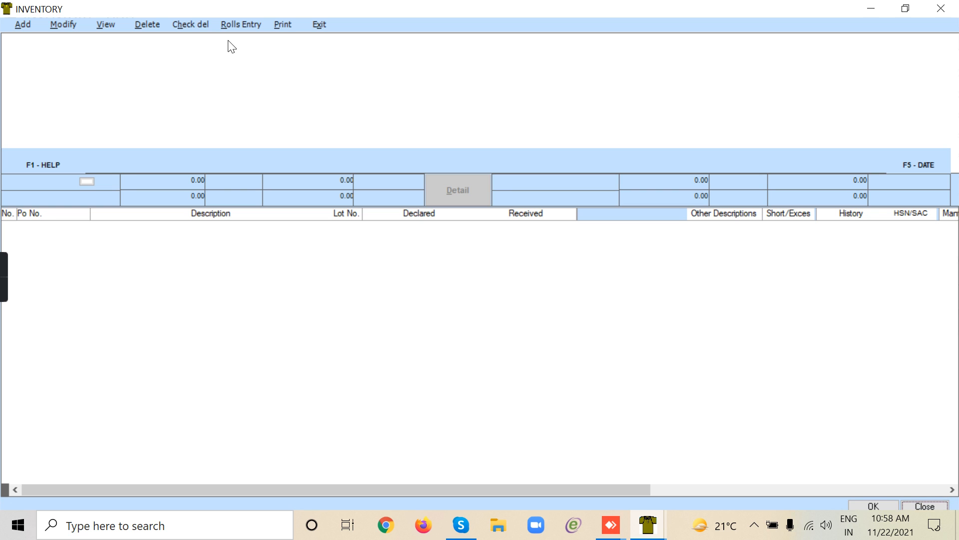
Load the Stentering GRN 21-22/HO/IDST/F1 of style SBTS11 for rolls entry
left_click(231, 25)
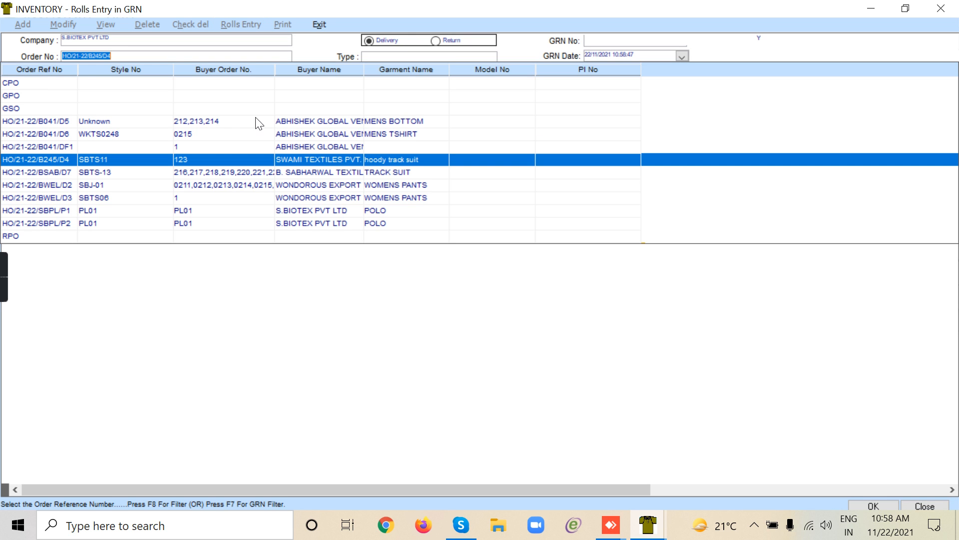
key("Return")
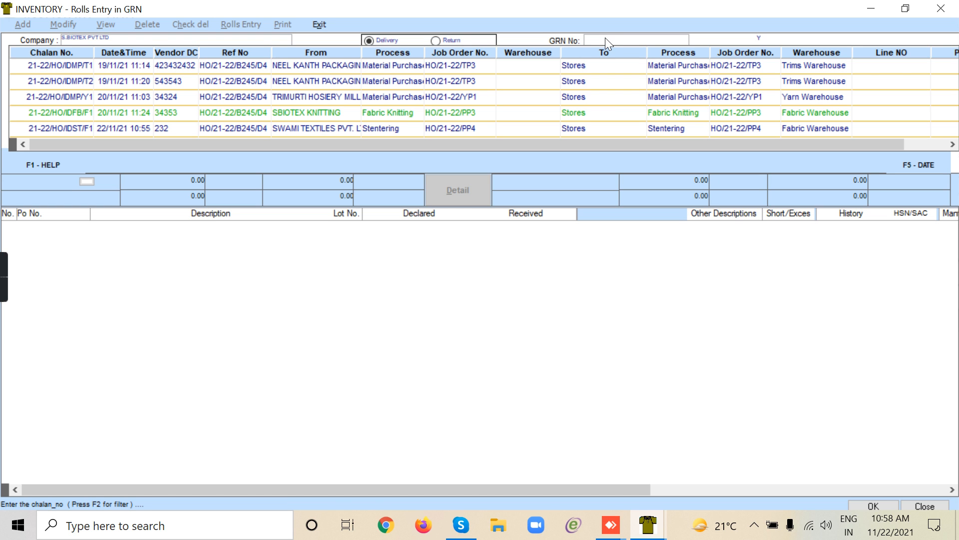
left_click(379, 128)
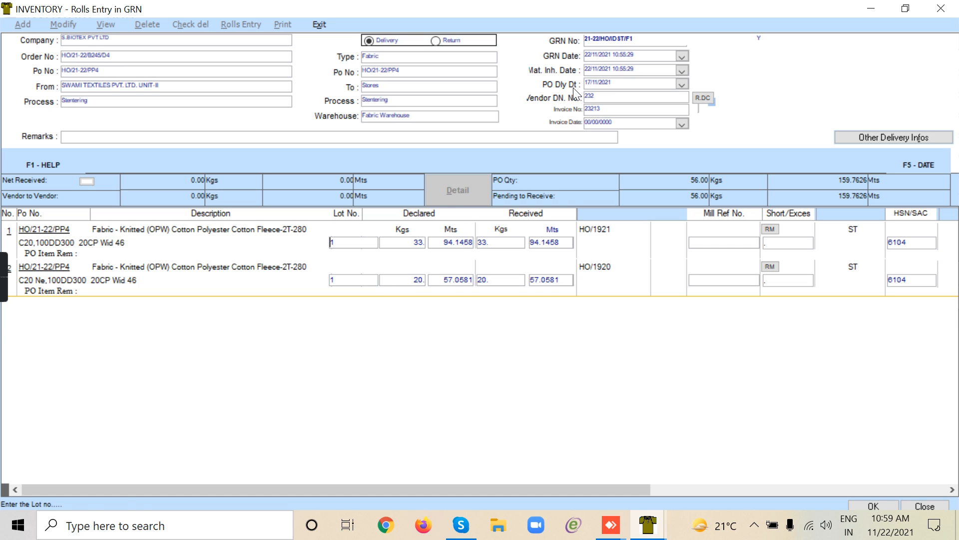
Try to open roll details from the declared and received quantities of the Cotton Fleece lines, and leave the rolls entry
left_click(610, 39)
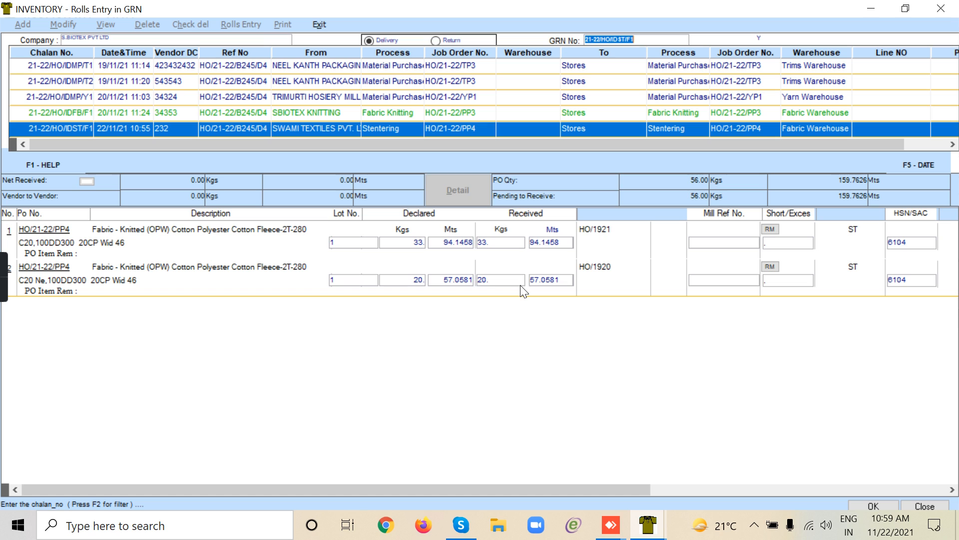
left_click(456, 246)
right_click(455, 244)
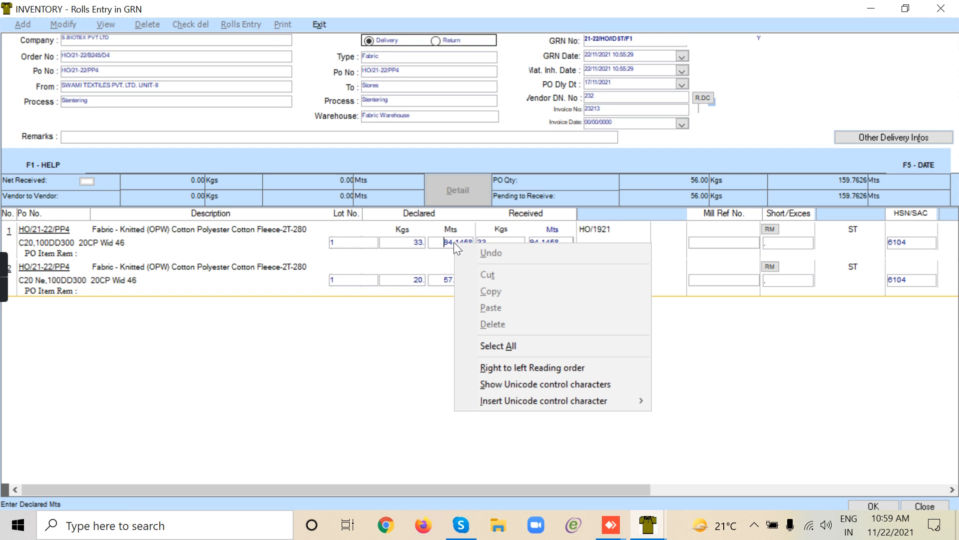
left_click(418, 239)
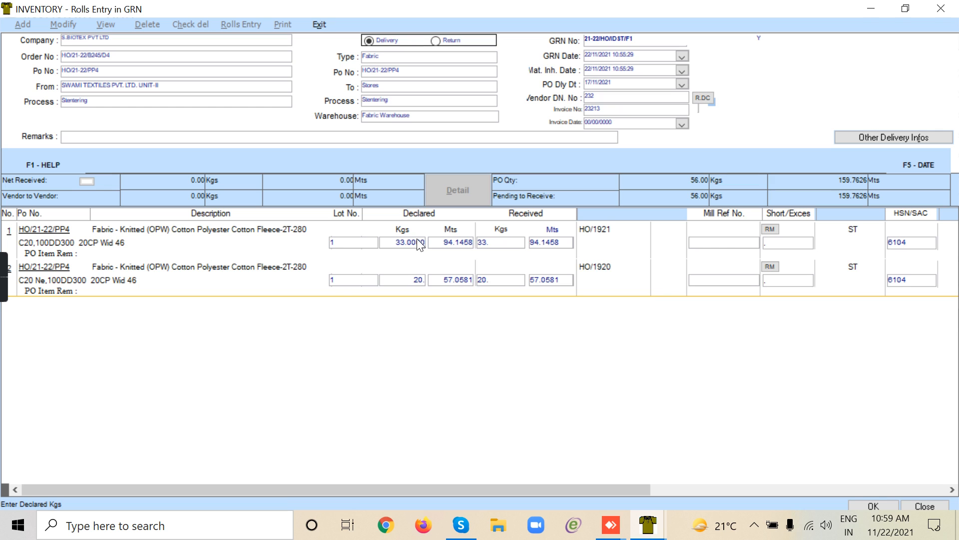
right_click(416, 238)
left_click(398, 244)
left_click(398, 244)
right_click(398, 243)
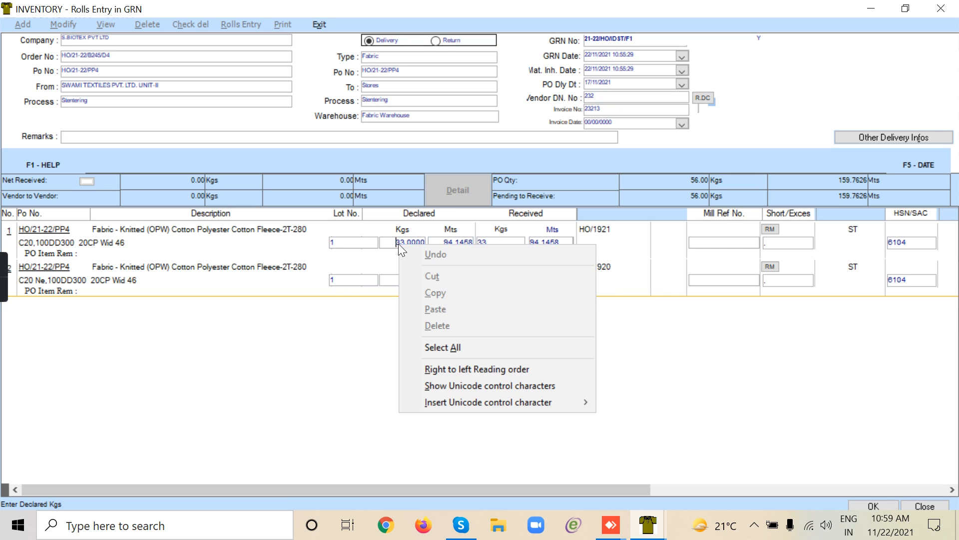
left_click(393, 283)
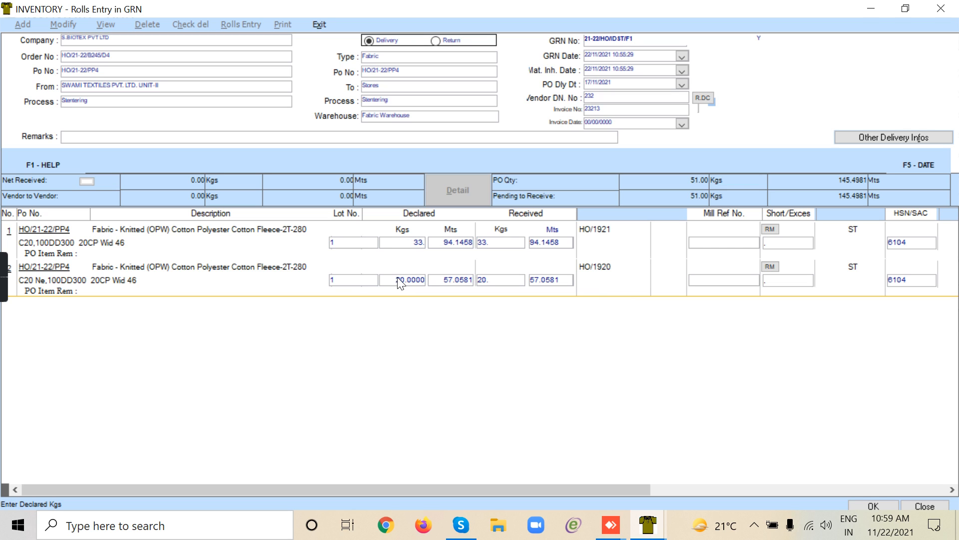
right_click(398, 277)
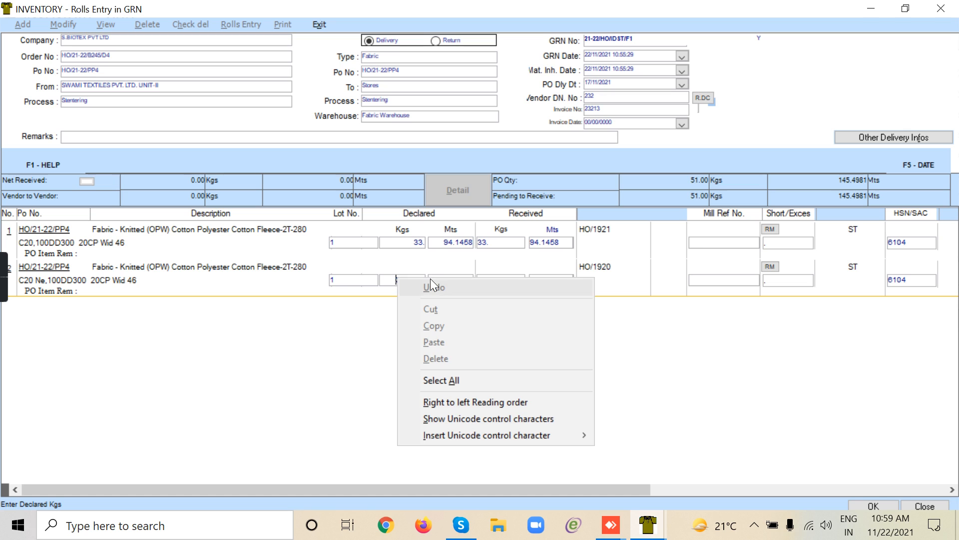
left_click(714, 338)
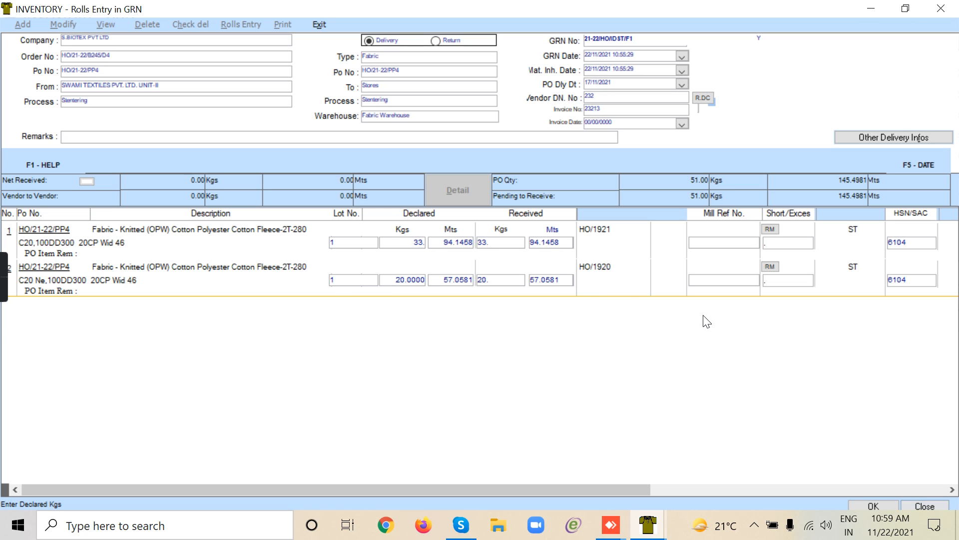
left_click(515, 242)
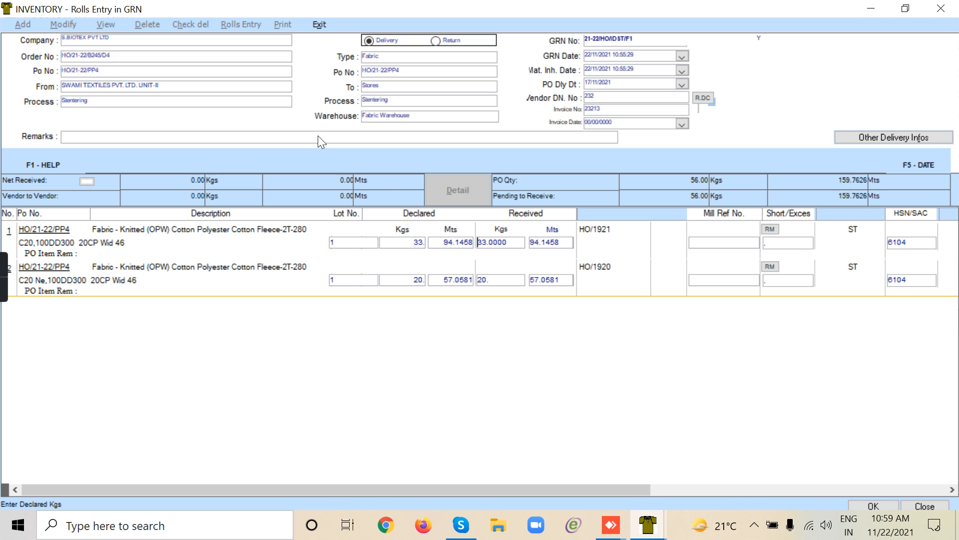
left_click(322, 24)
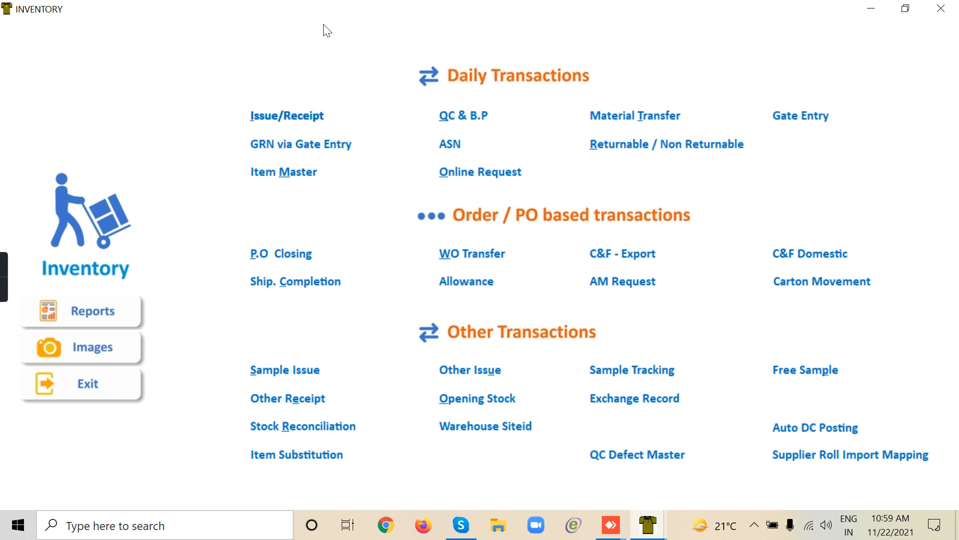
Start a new quality control entry for style SBTS11's Stentering purchase order and load GRN 21-22/HO/IDST/F1
left_click(480, 117)
left_click(313, 160)
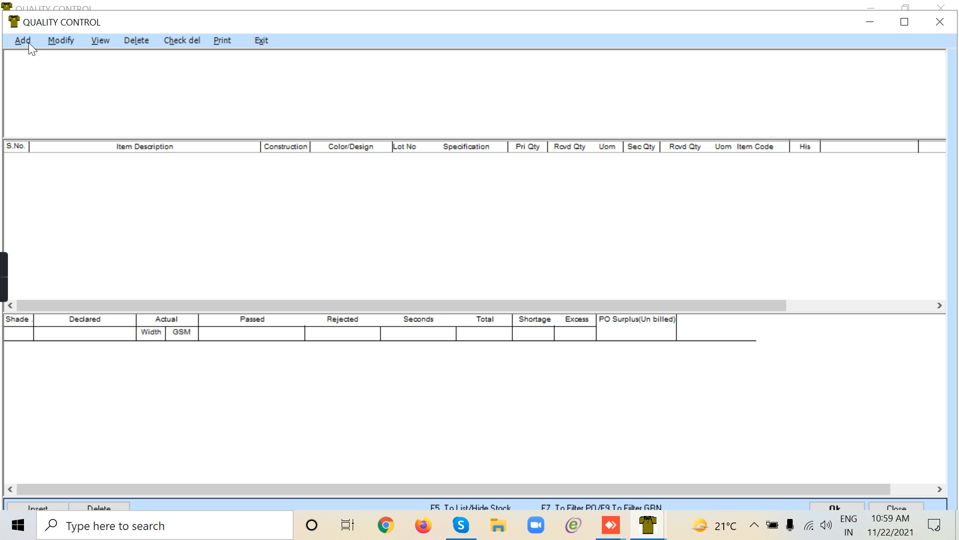
left_click(27, 41)
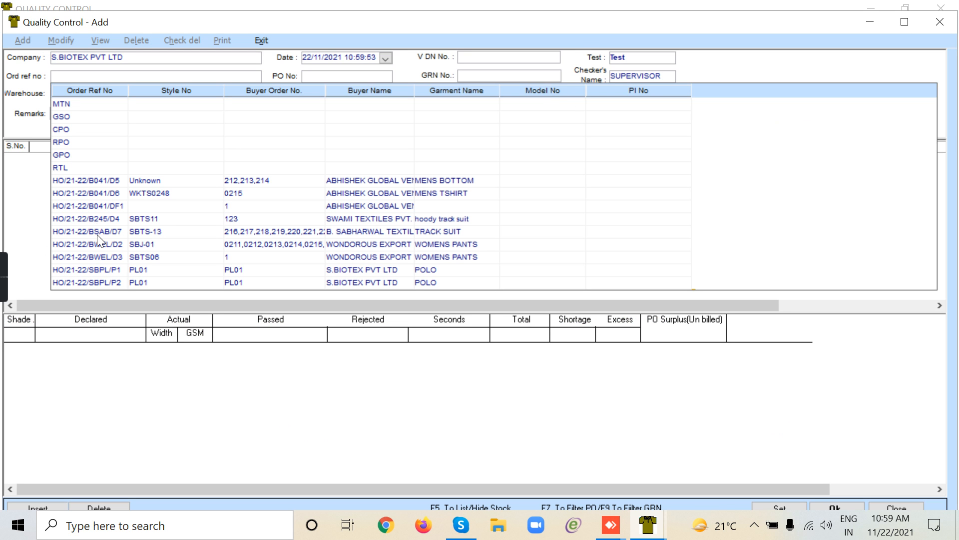
left_click(110, 218)
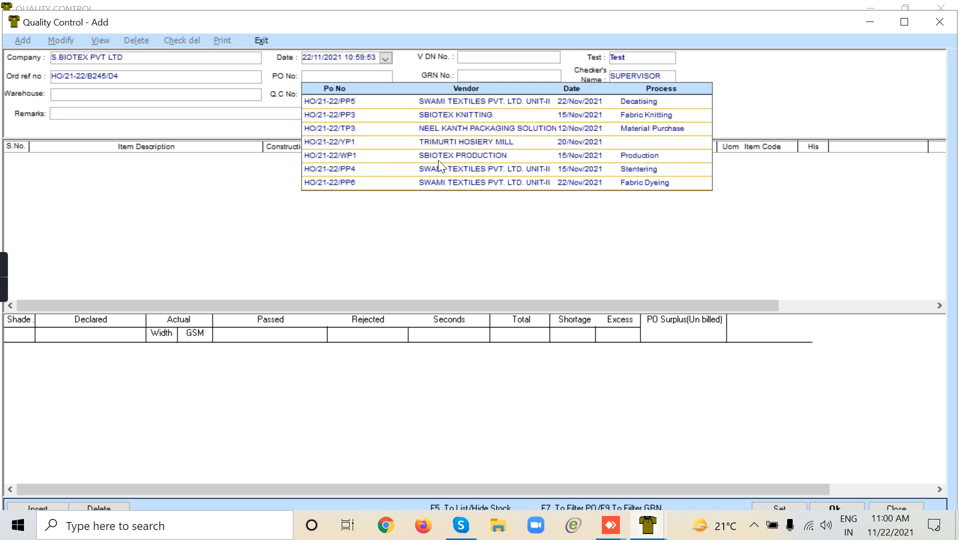
left_click(617, 169)
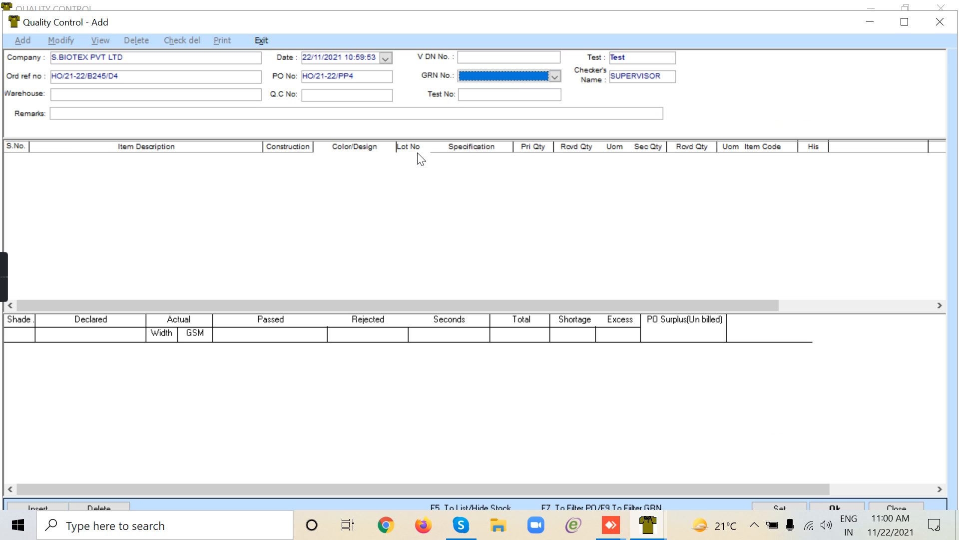
left_click(515, 76)
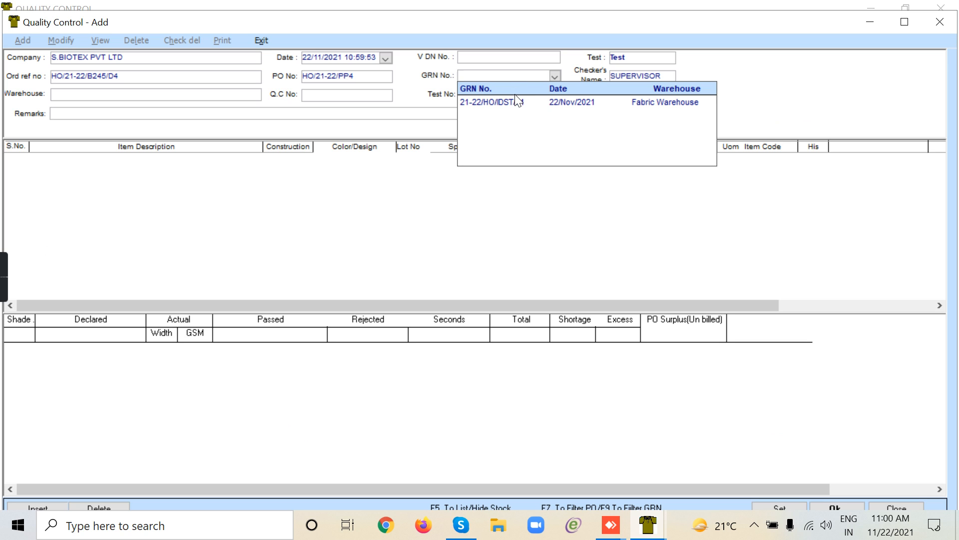
left_click(515, 98)
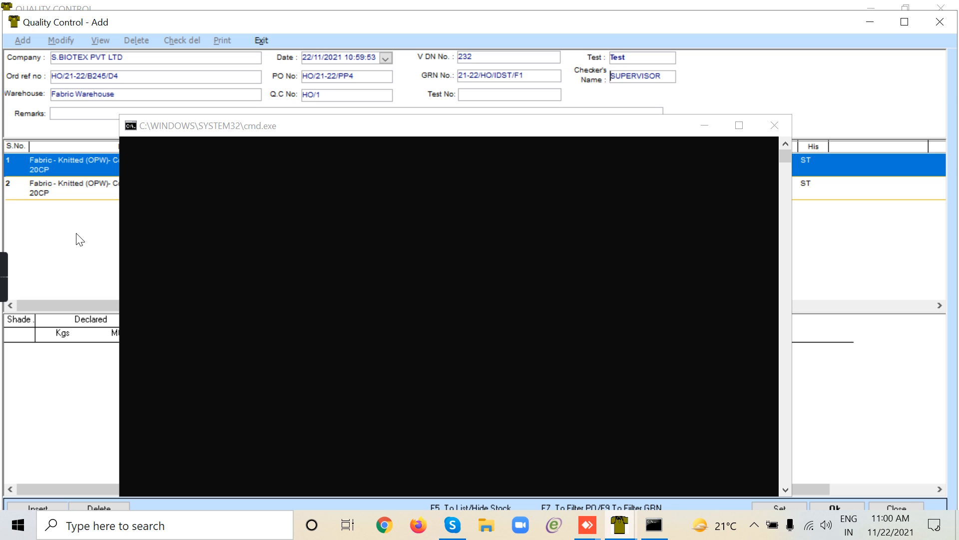
left_click(705, 127)
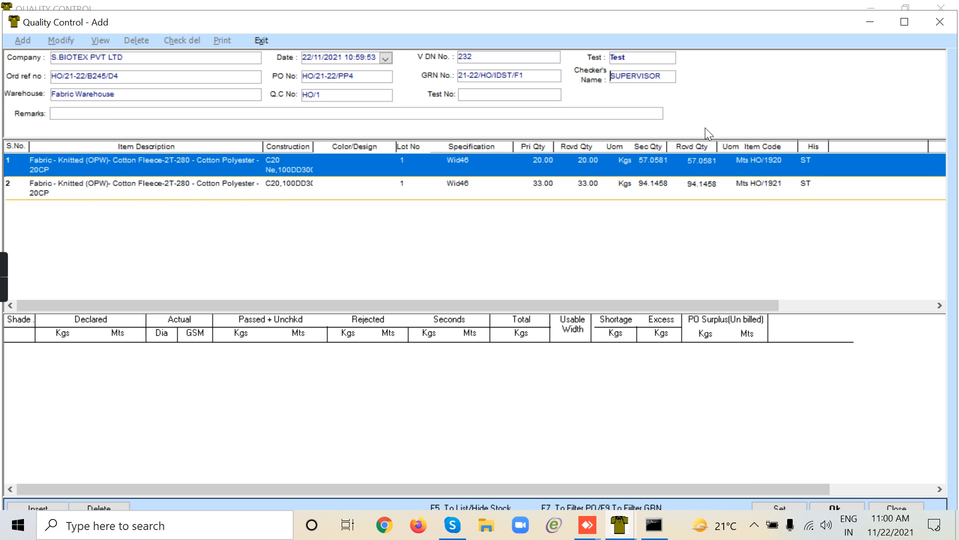
Insert an inspection row for Cotton Fleece item HO/1920 and open the roll breakup of its passed quantity in Kgs
left_click(62, 513)
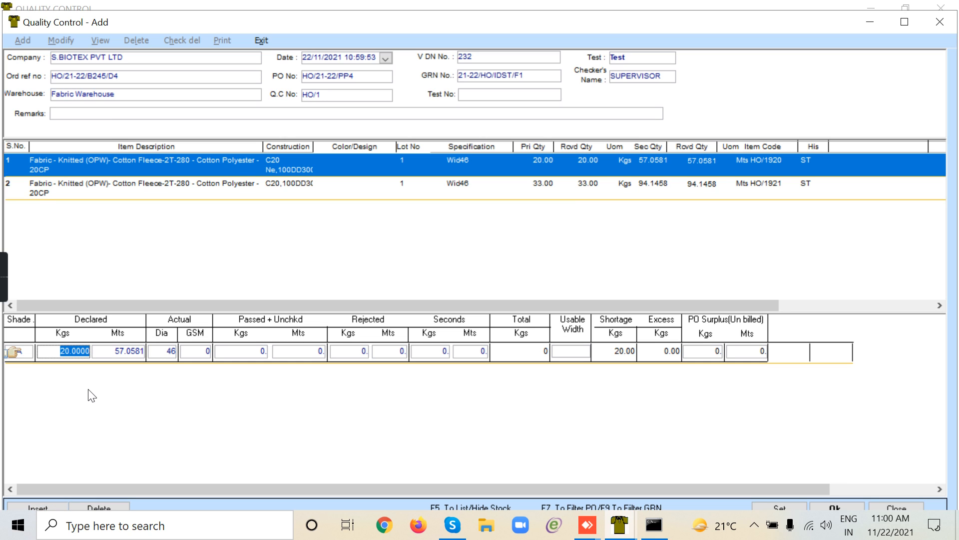
left_click(233, 352)
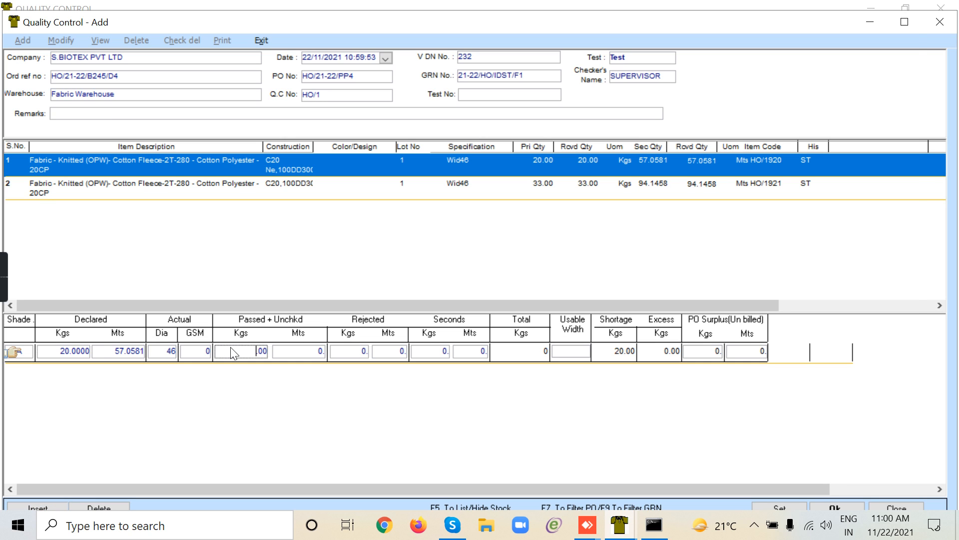
left_click(233, 352)
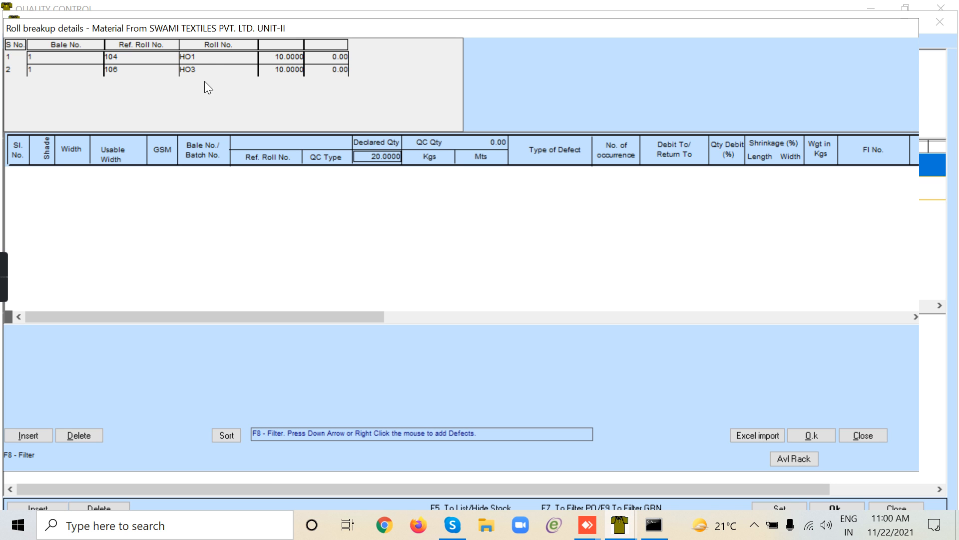
Add rolls with reference numbers 104 and 106 to the roll breakup, dismissing the error messages
left_click(211, 55)
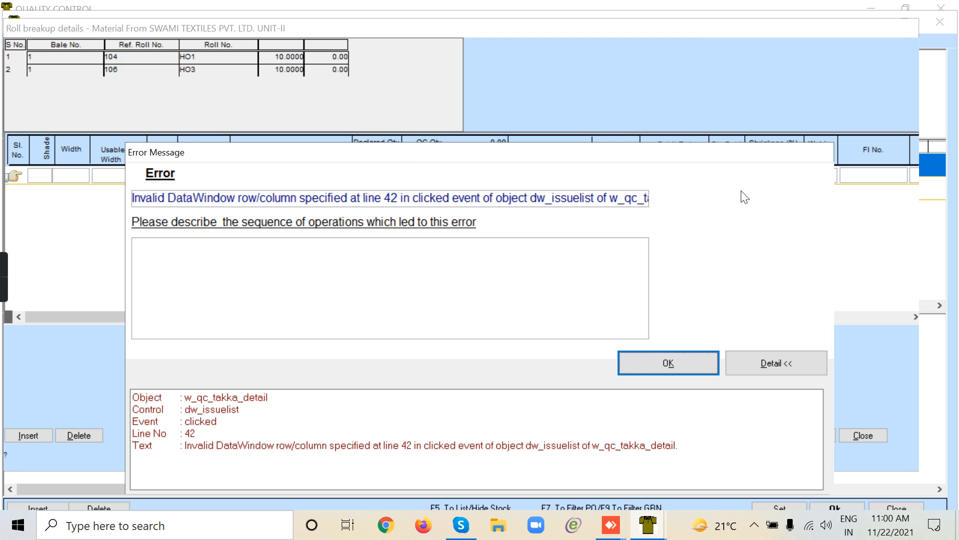
left_click(679, 368)
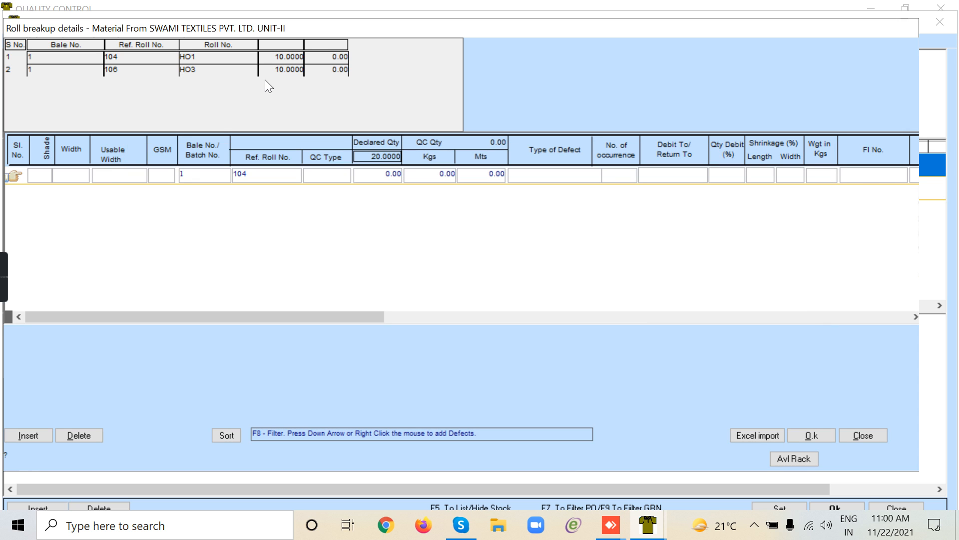
left_click(265, 80)
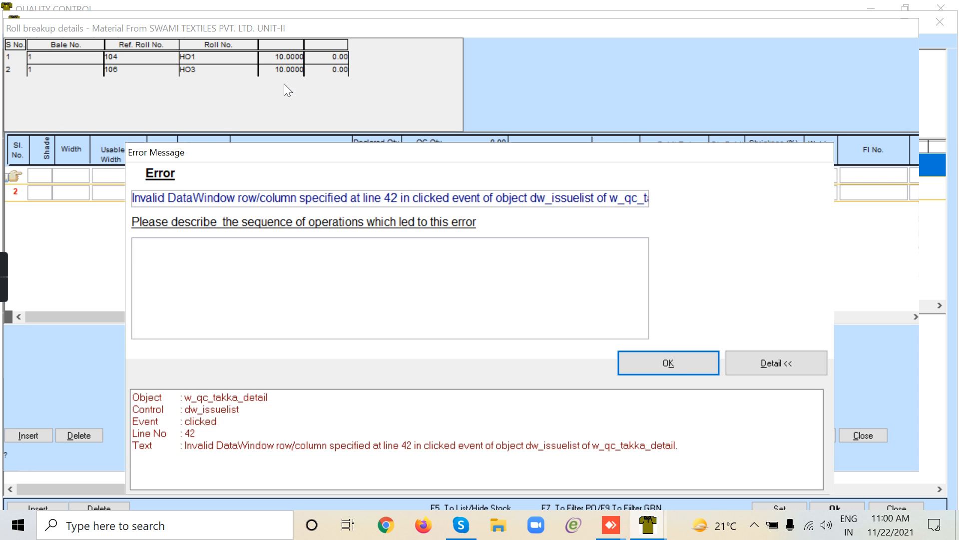
left_click(677, 362)
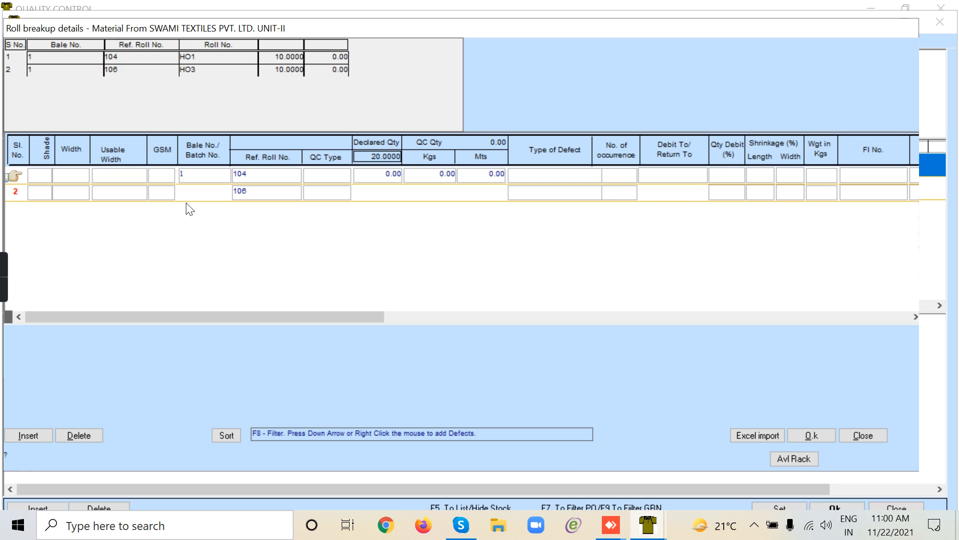
Try to edit roll 104's declared quantity, leave the roll breakup, and open and close the rejected Kgs breakup for item HO/1920
left_click(395, 173)
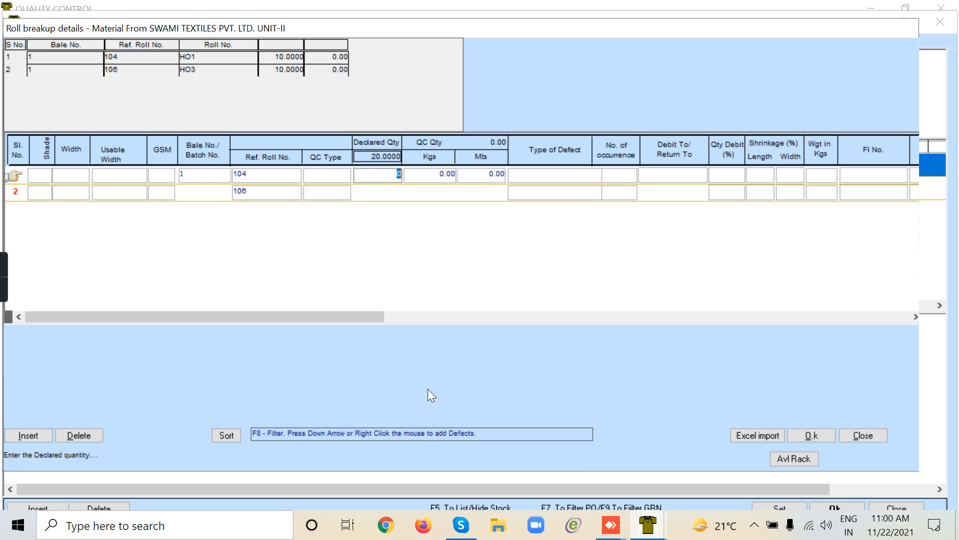
left_click(880, 435)
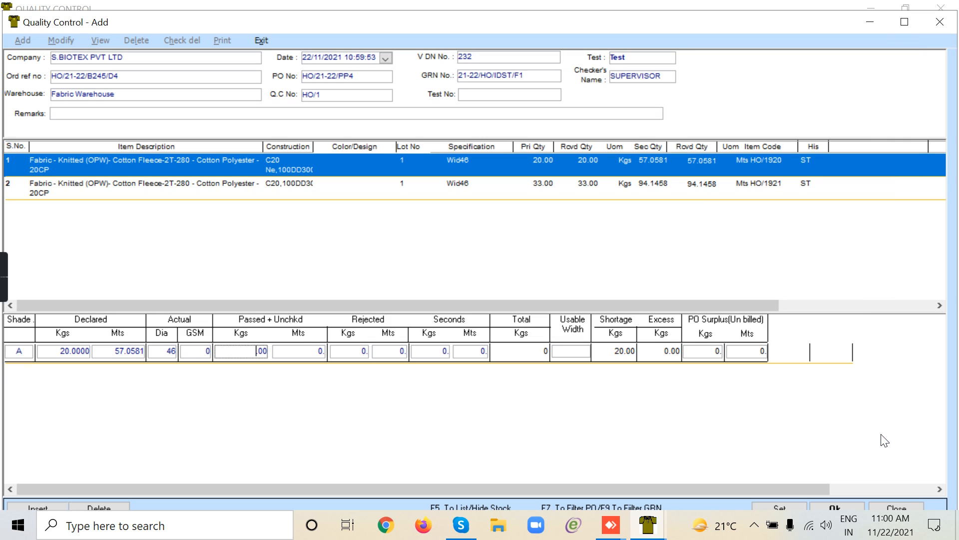
left_click(349, 353)
double_click(348, 353)
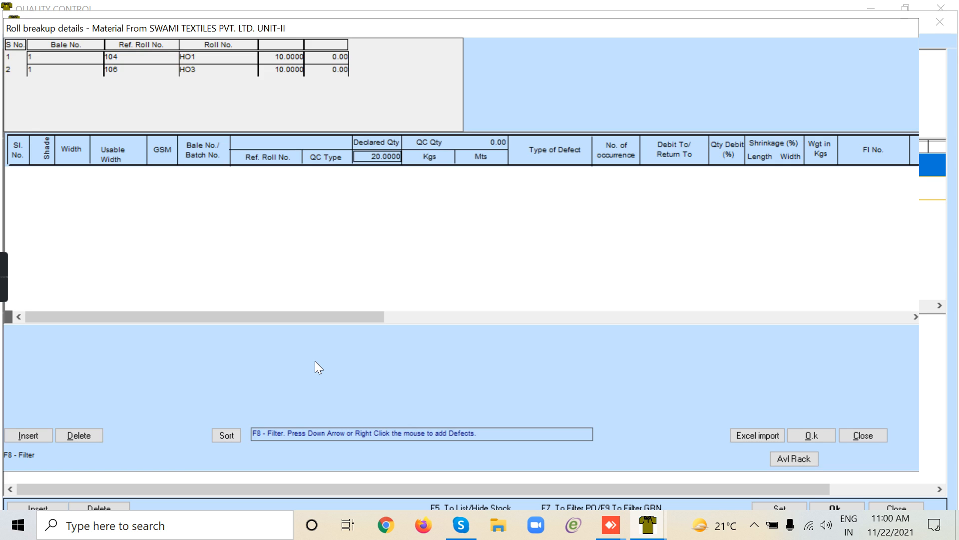
left_click(876, 434)
Try to add rolls 106 and 104 to item HO/1920's passed Kgs breakup, dismiss the error messages, and leave the breakup
left_click(258, 352)
double_click(258, 353)
left_click(138, 79)
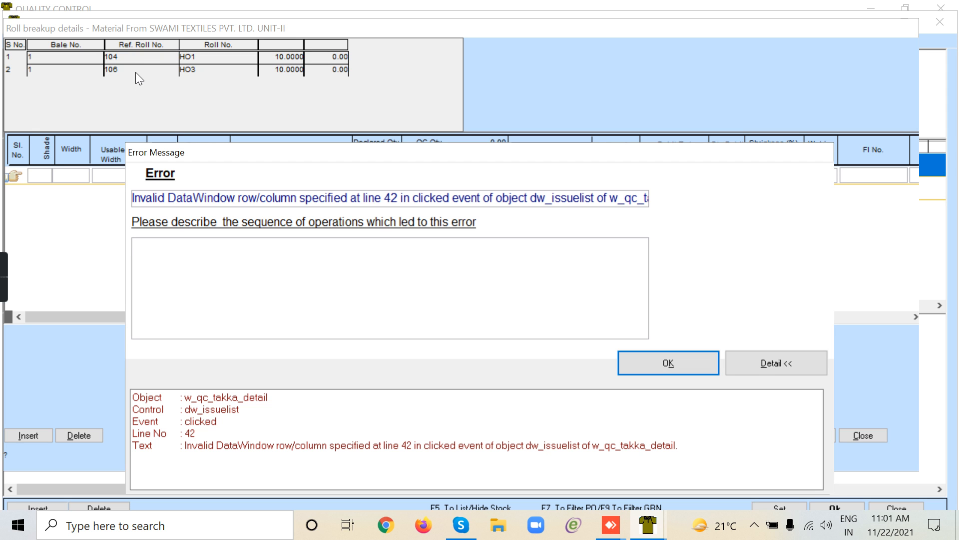
left_click(642, 361)
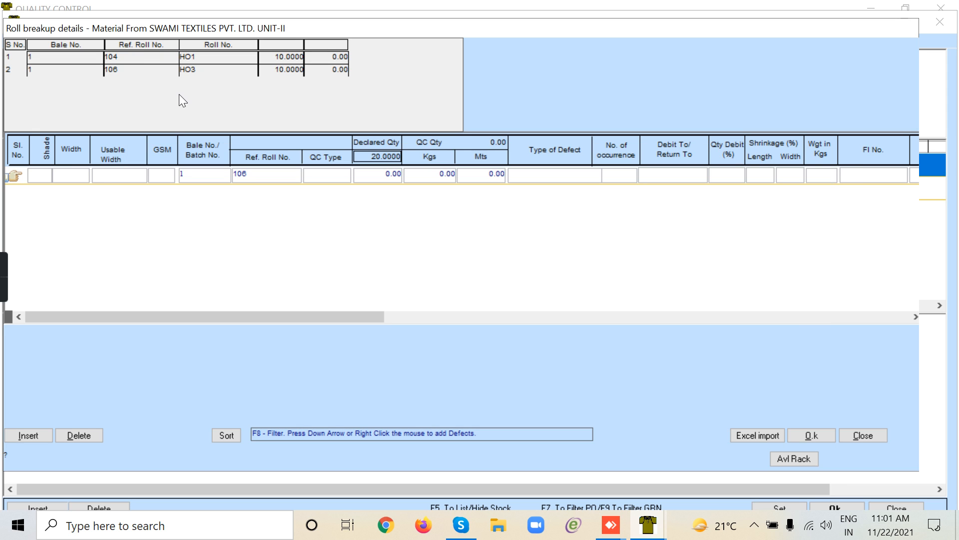
left_click(173, 46)
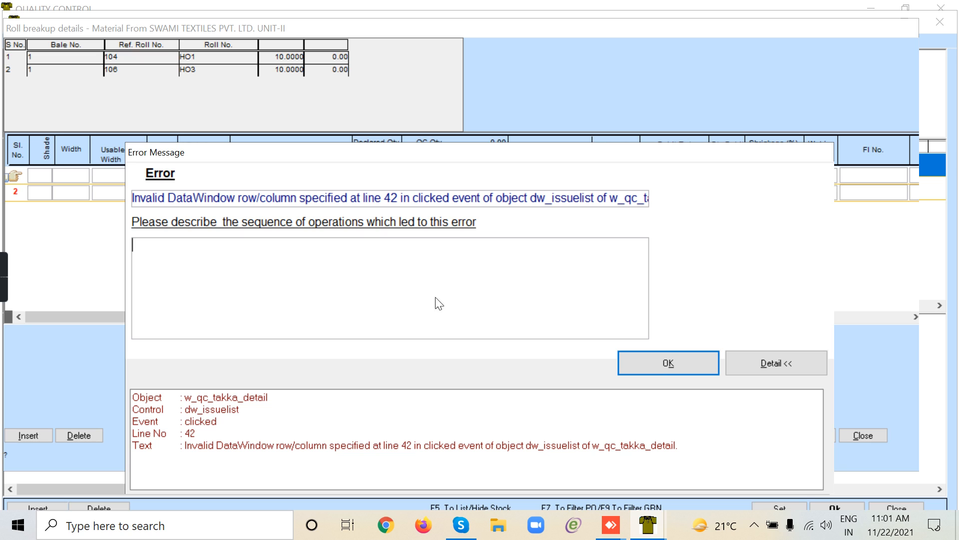
left_click(666, 363)
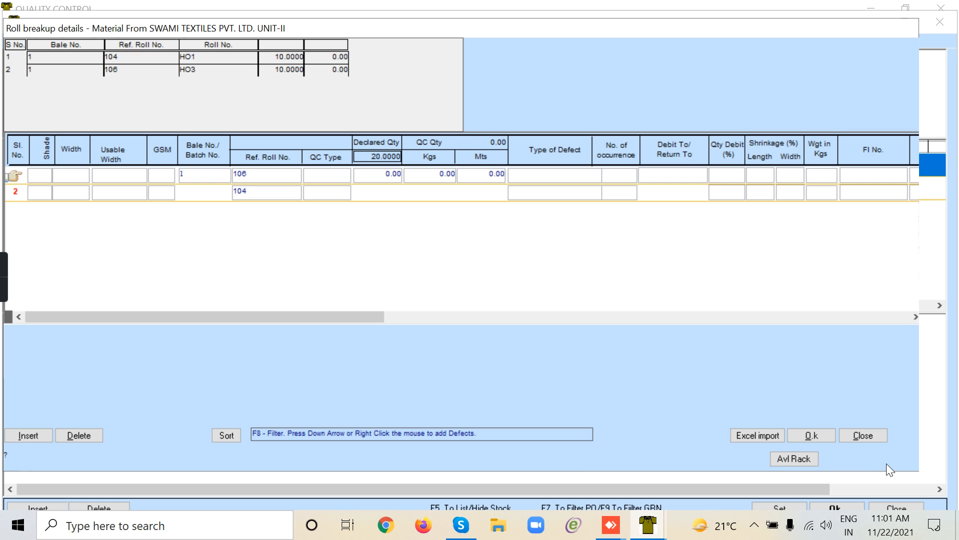
left_click(863, 435)
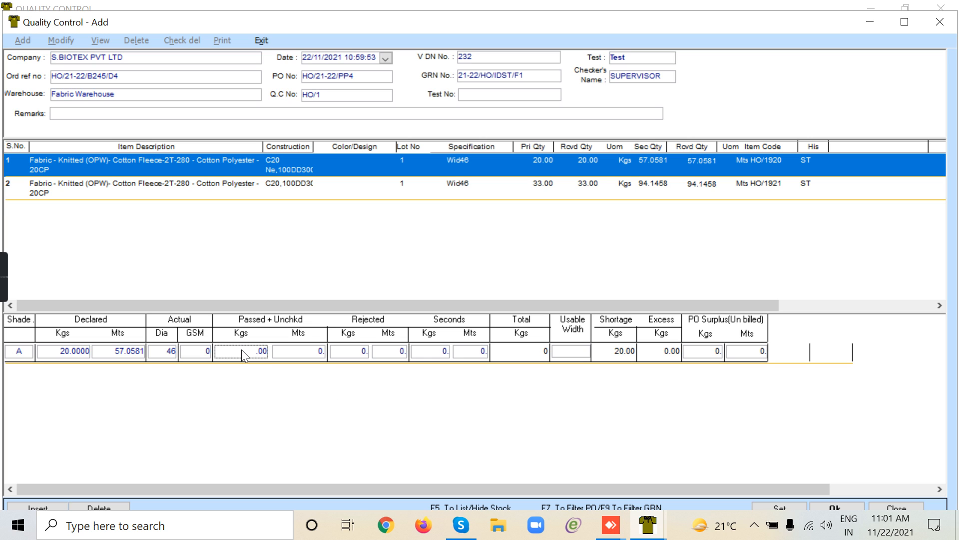
Insert an inspection row for item HO/1921, try to add roll 101 to its passed Kgs breakup, and leave the breakup
left_click(265, 187)
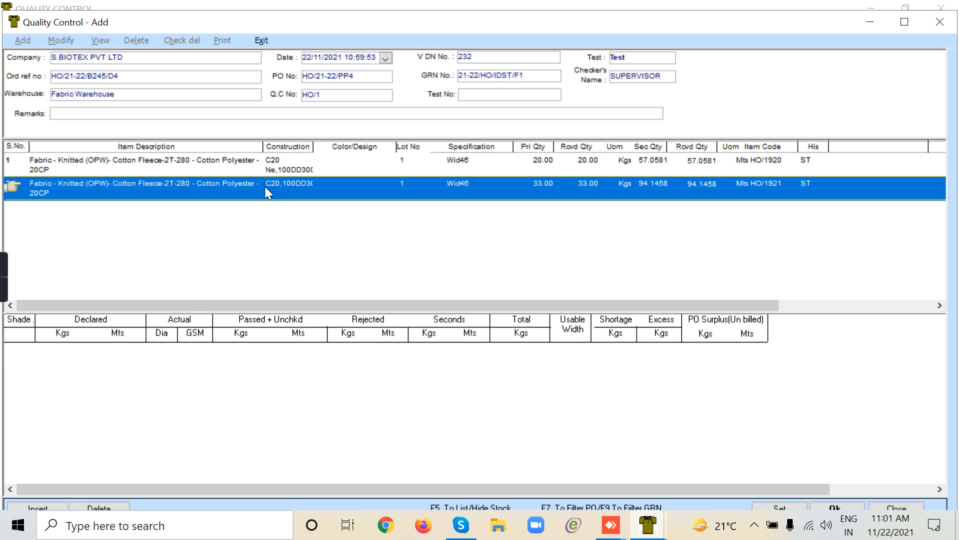
left_click(53, 505)
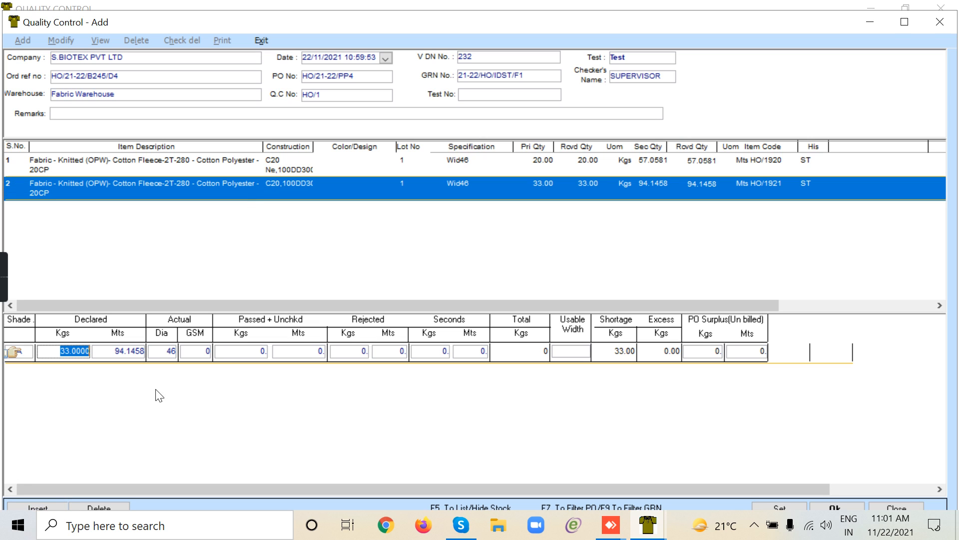
left_click(227, 355)
double_click(227, 353)
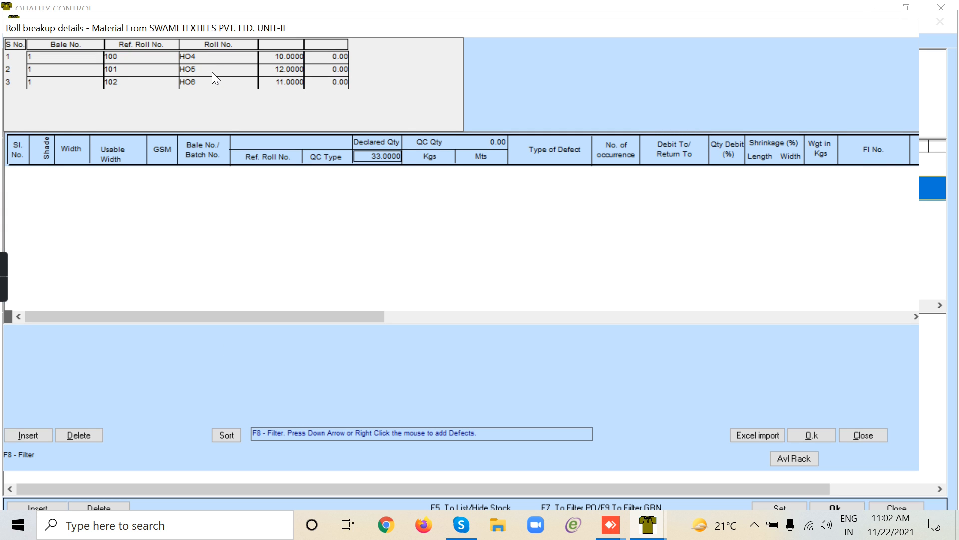
left_click(214, 72)
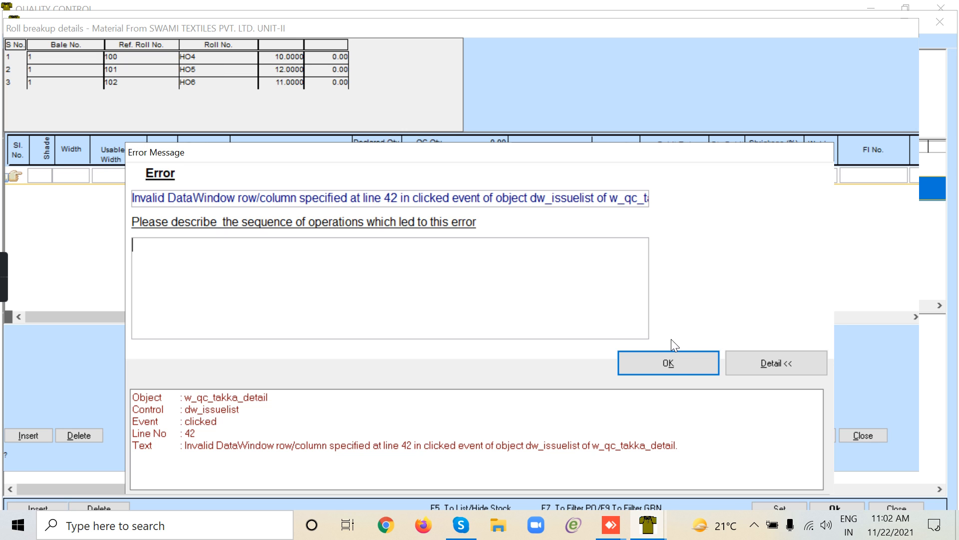
left_click(673, 359)
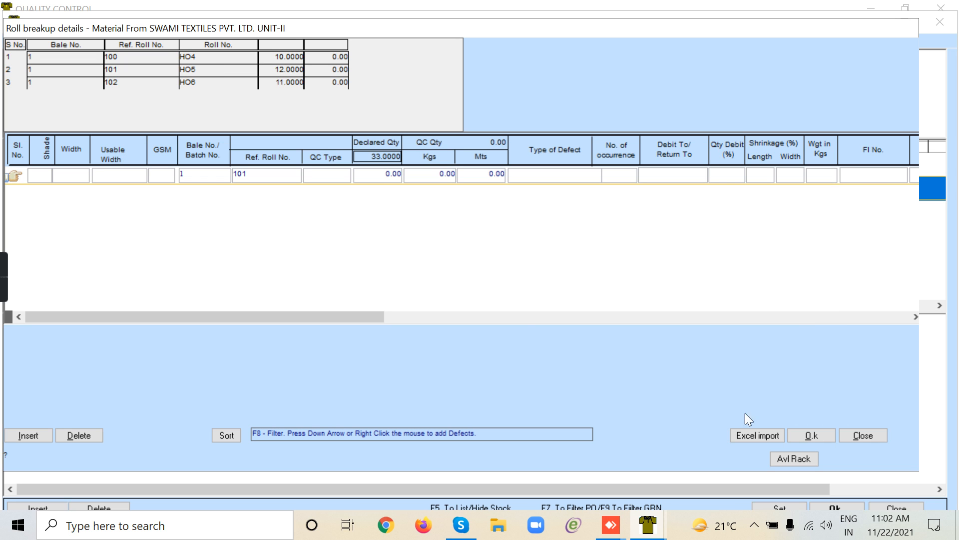
left_click(848, 435)
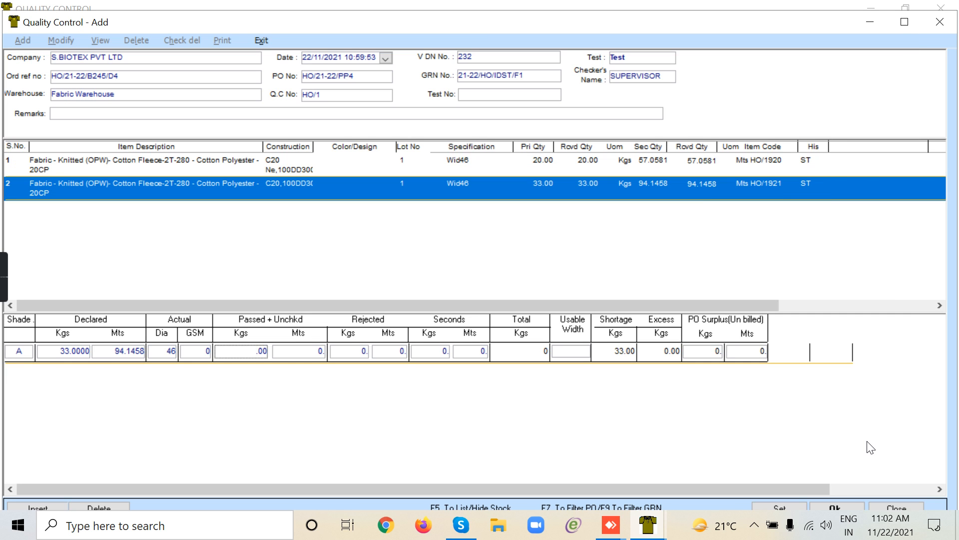
Abandon the quality control entry, leave Inventory, and open the Inventory parameters in the Security module
left_click(894, 508)
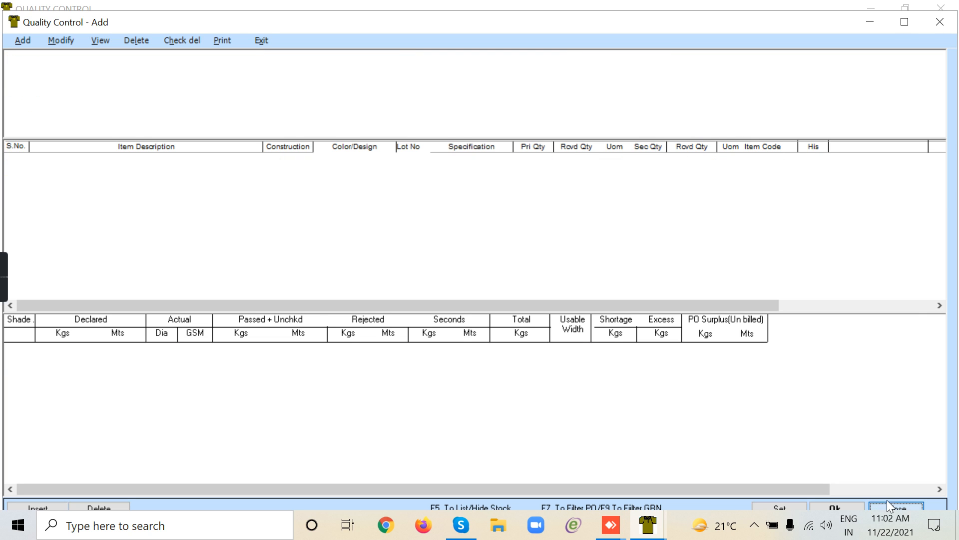
left_click(260, 42)
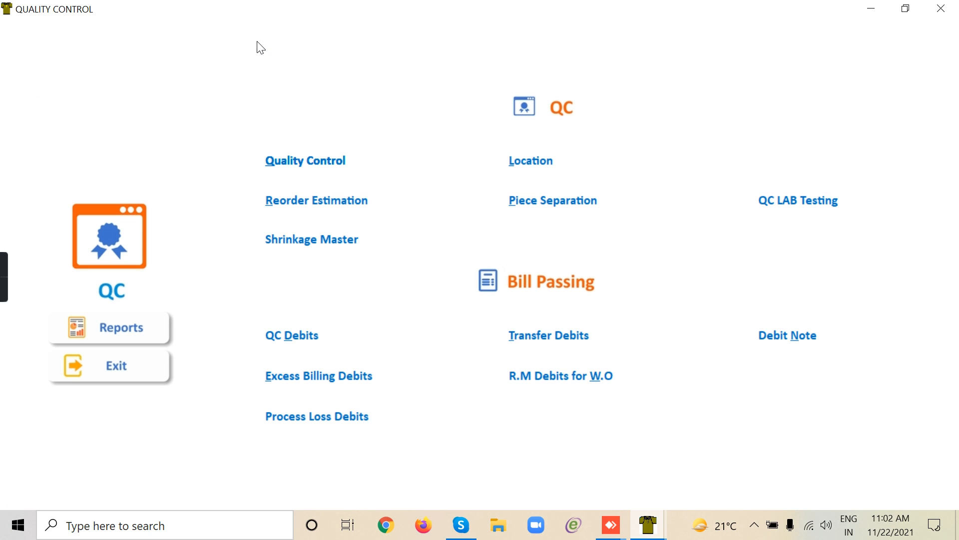
left_click(115, 373)
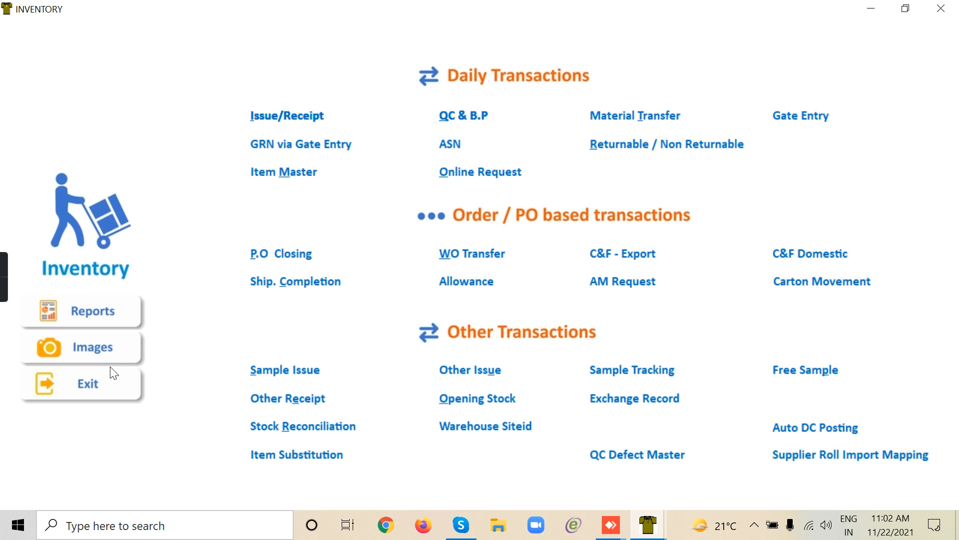
left_click(88, 386)
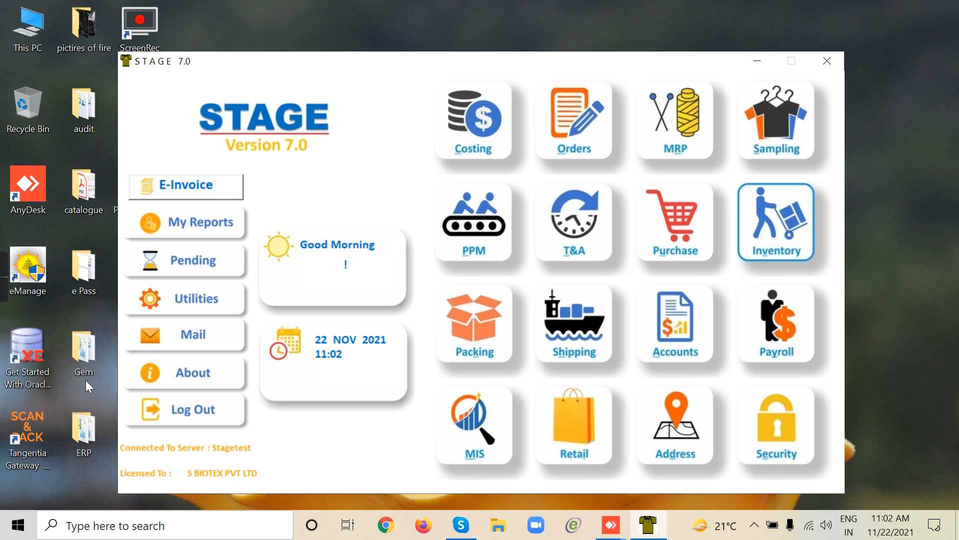
left_click(774, 428)
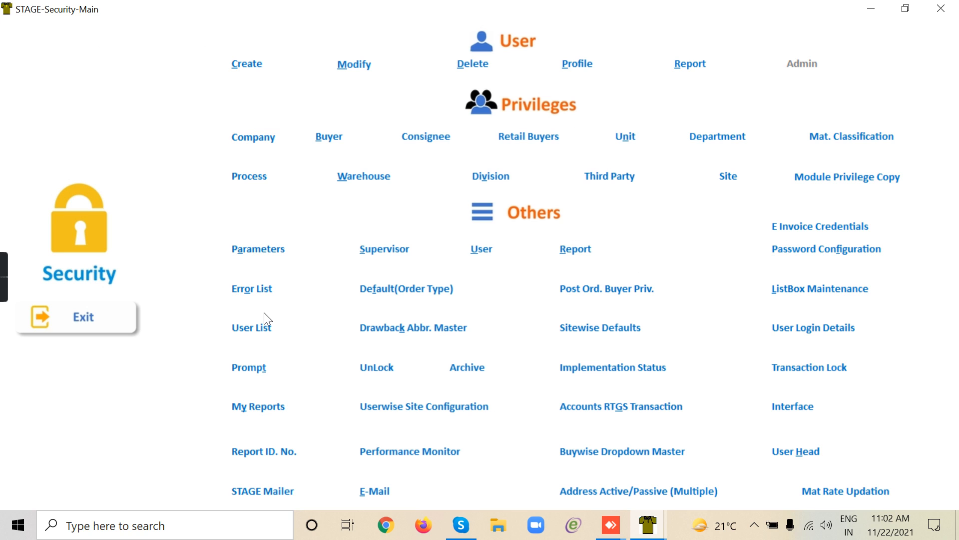
left_click(258, 249)
left_click(214, 26)
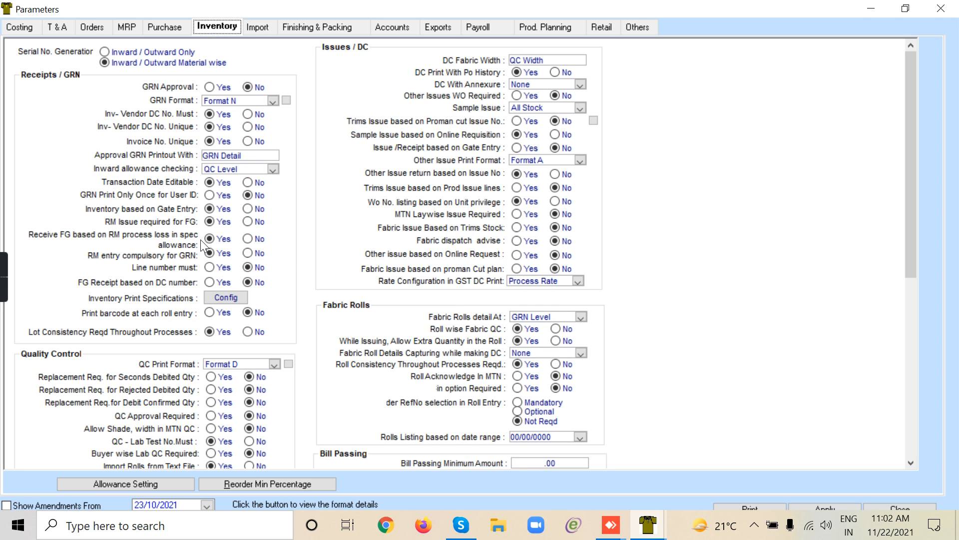
Set FG receipt based on RM process loss, inventory based on gate entry, and lot consistency to No, save, and leave Security
left_click(255, 239)
left_click(248, 208)
left_click(248, 332)
left_click(832, 506)
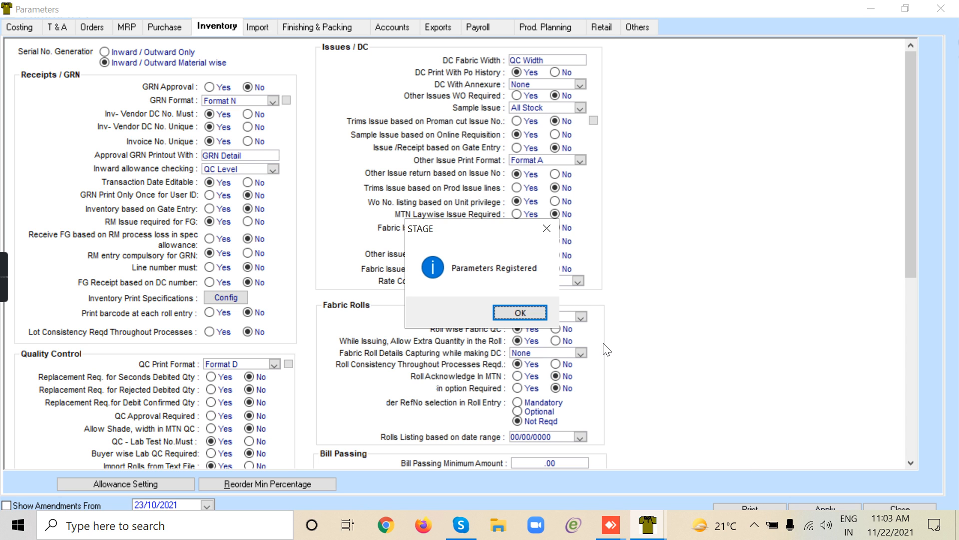
left_click(497, 307)
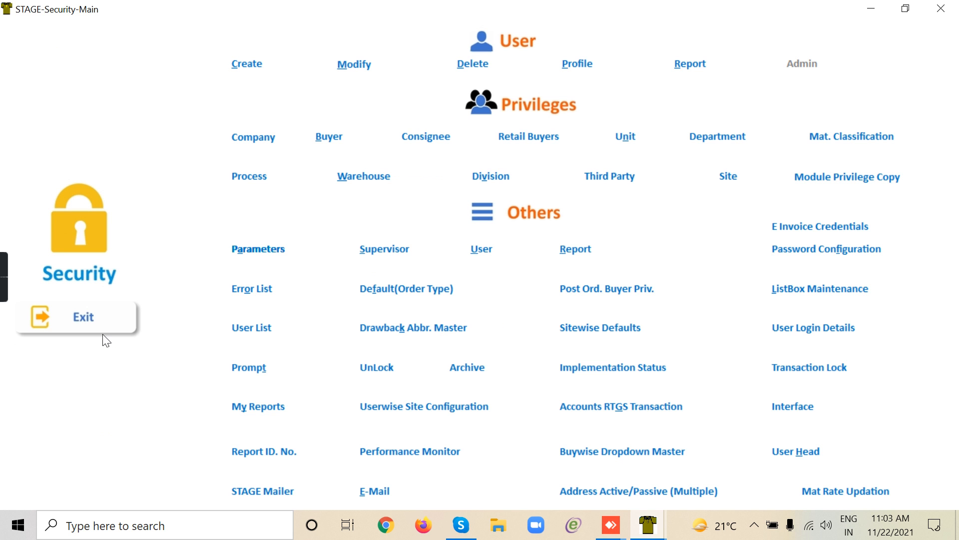
left_click(94, 319)
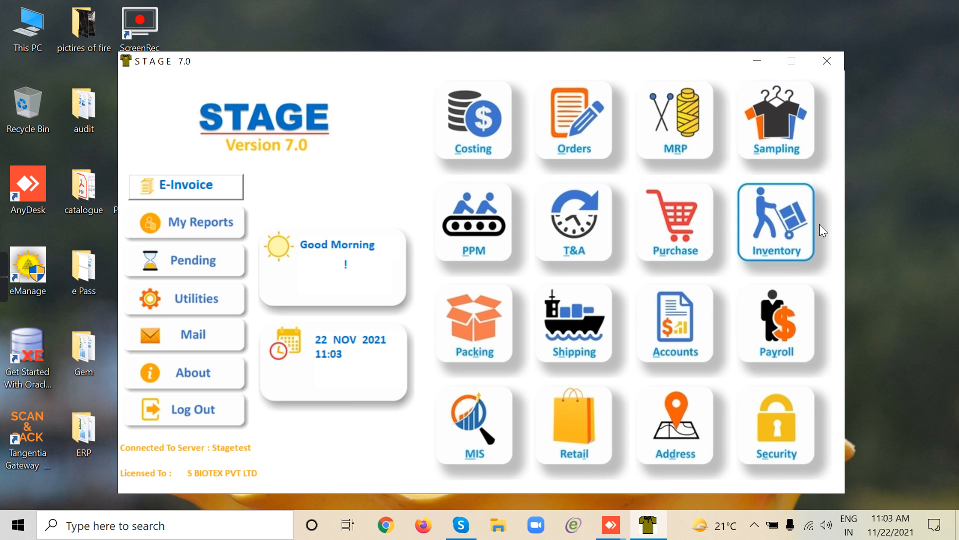
Start a new quality control entry for style SBTS11's Stentering order HO/21-22/PP4 and load GRN 21-22/HO/IDST/F1
left_click(789, 222)
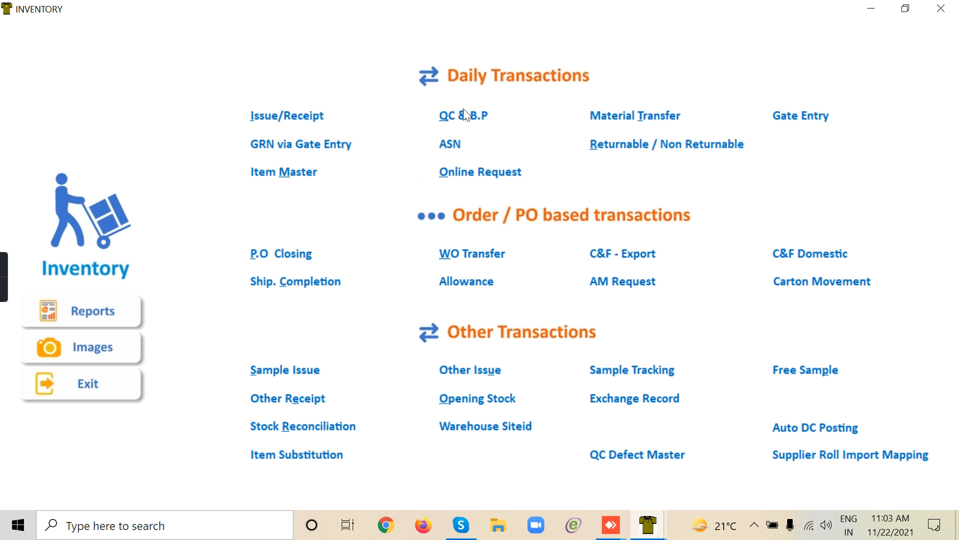
left_click(465, 113)
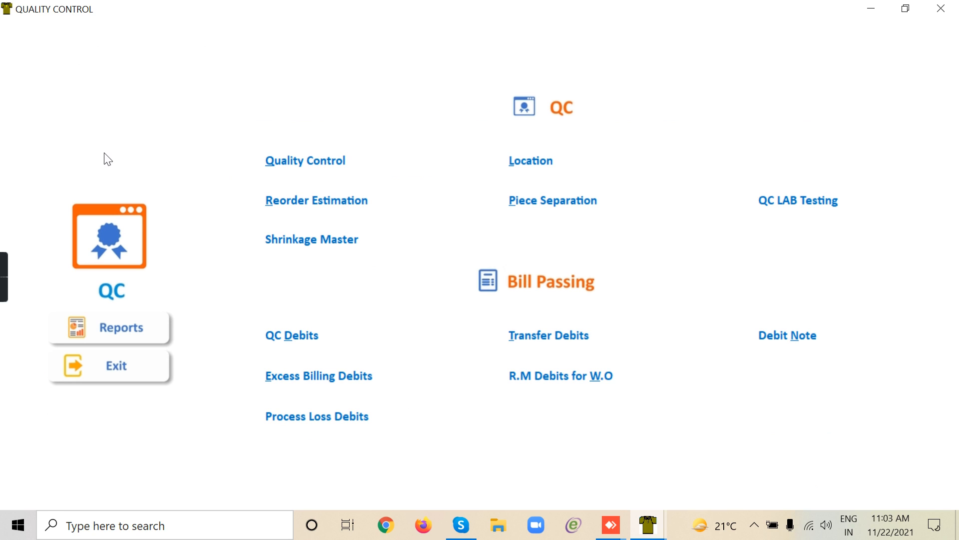
left_click(298, 168)
left_click(26, 41)
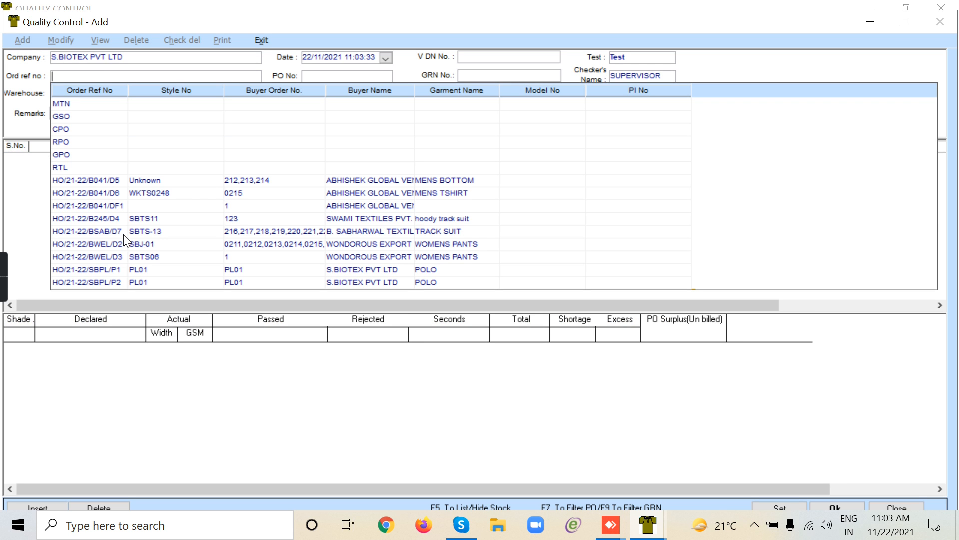
left_click(125, 219)
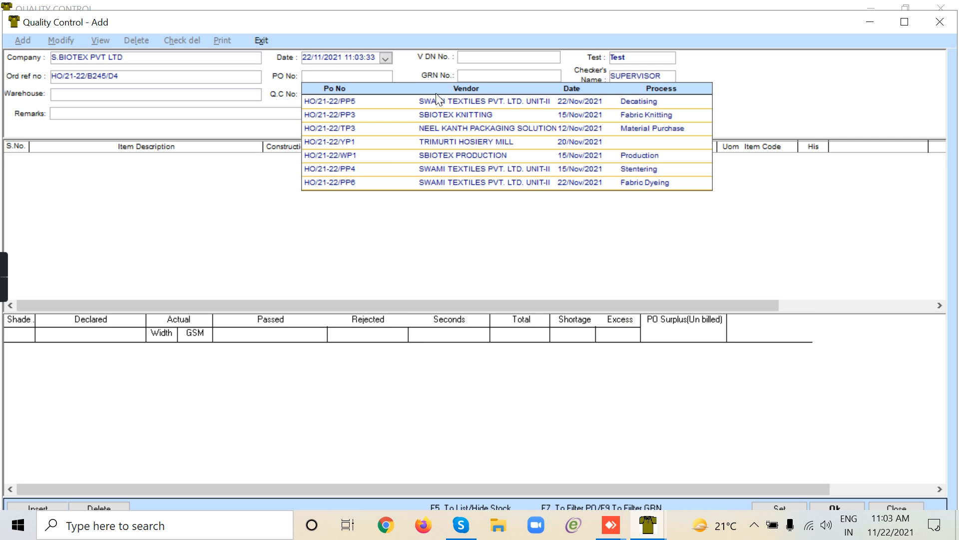
left_click(635, 172)
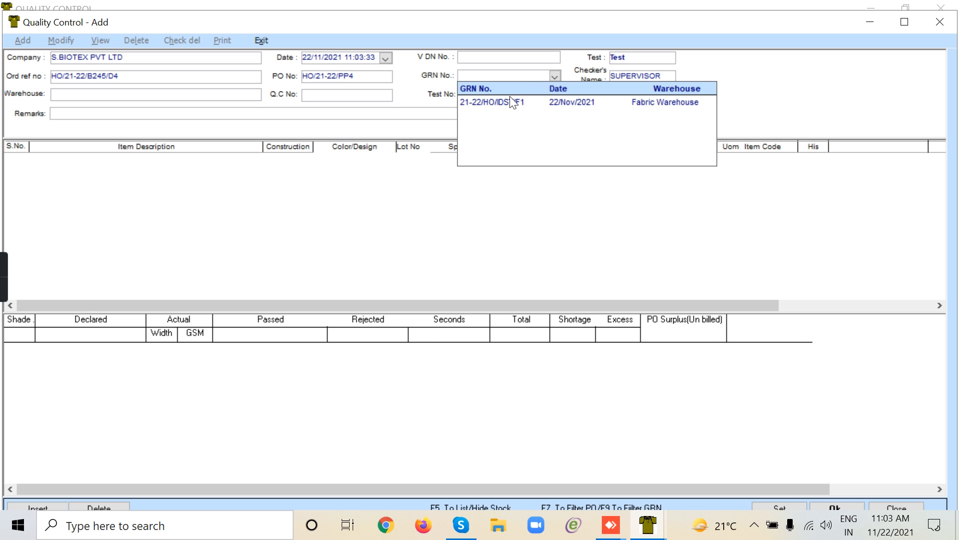
left_click(511, 100)
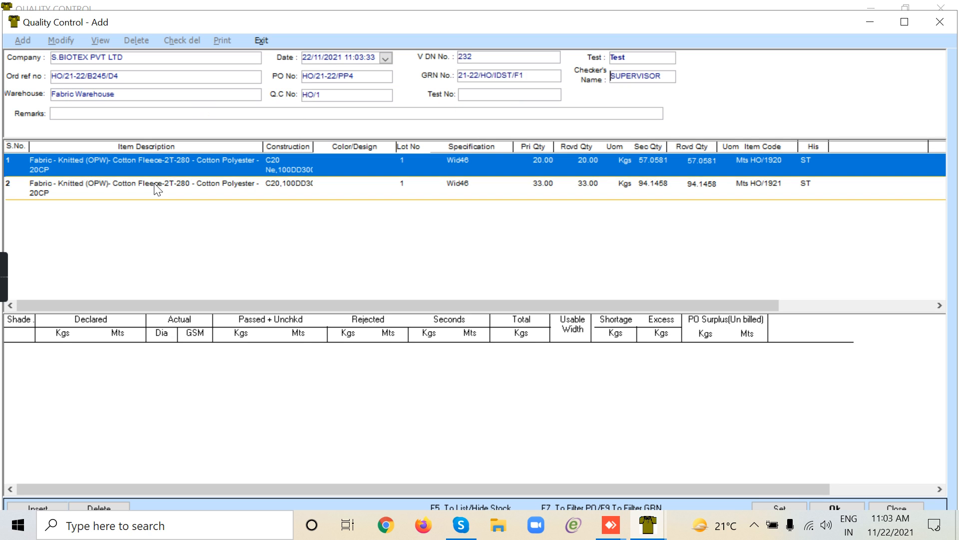
Insert a row for item HO/1920, try adding roll 104 to its passed Kgs breakup, and abandon the quality control entry
left_click(45, 503)
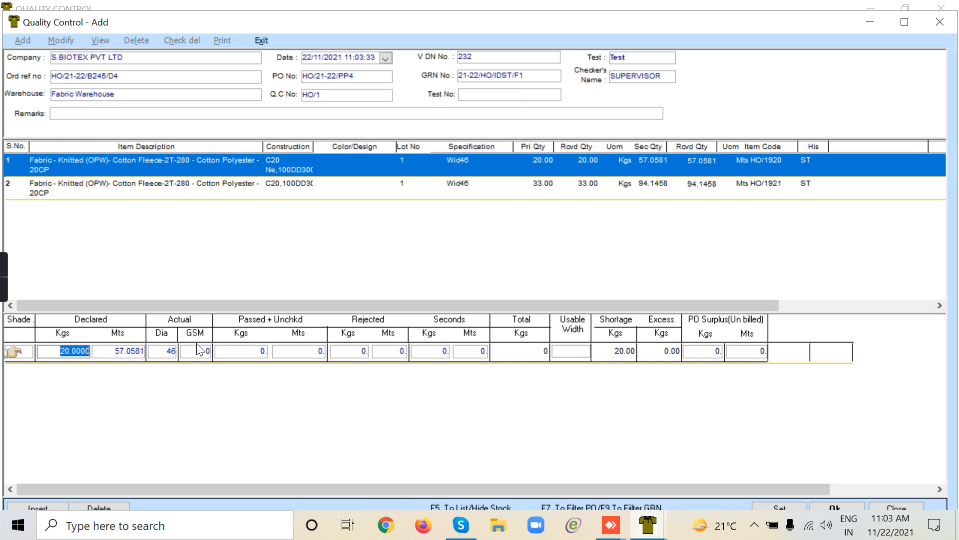
left_click(248, 347)
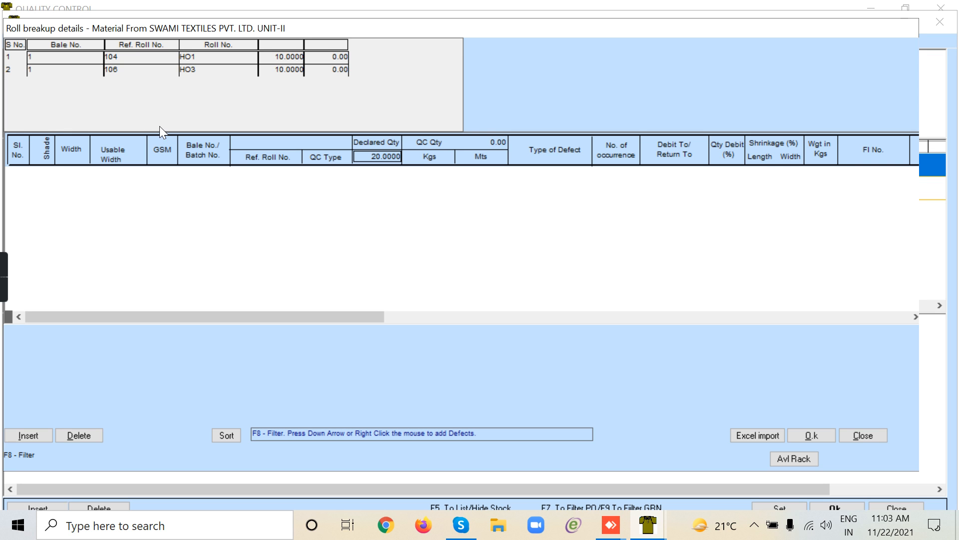
left_click(143, 60)
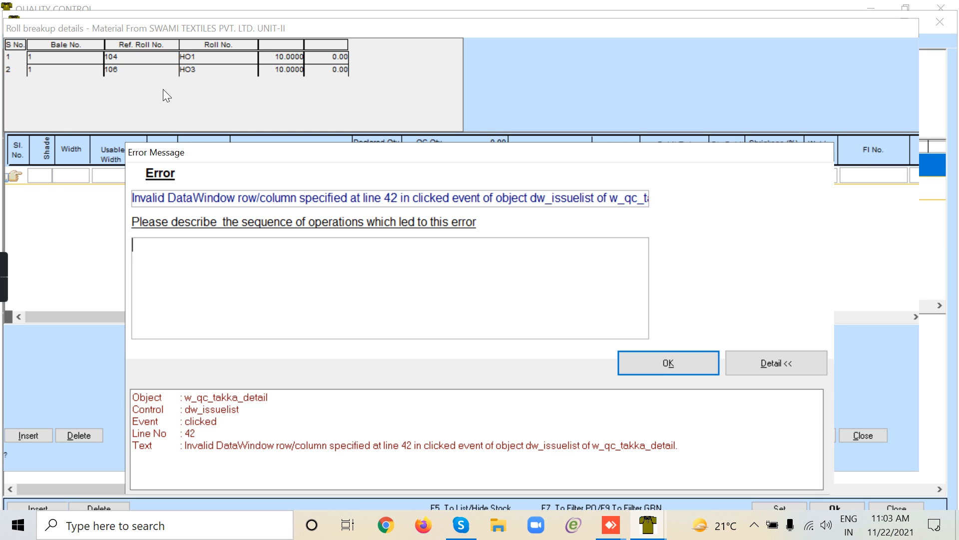
left_click(709, 366)
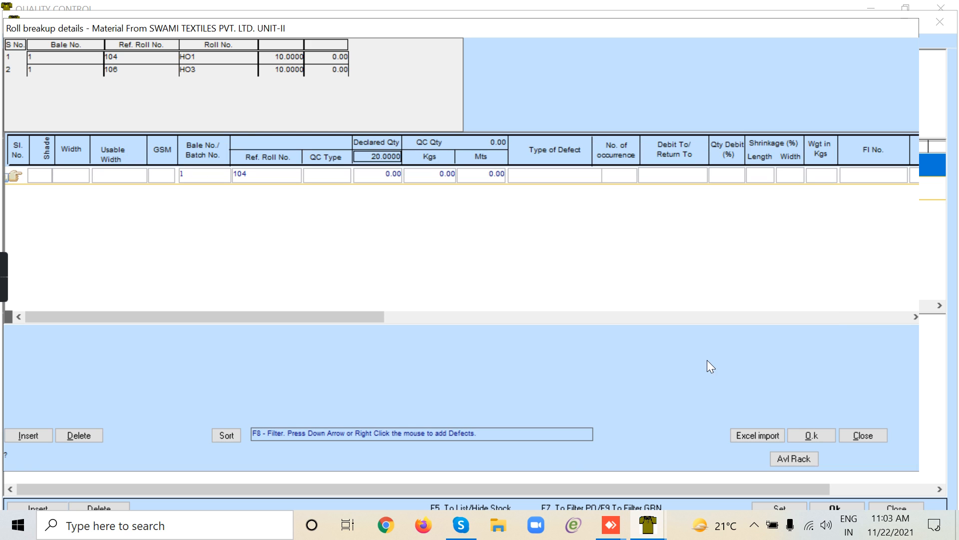
left_click(862, 435)
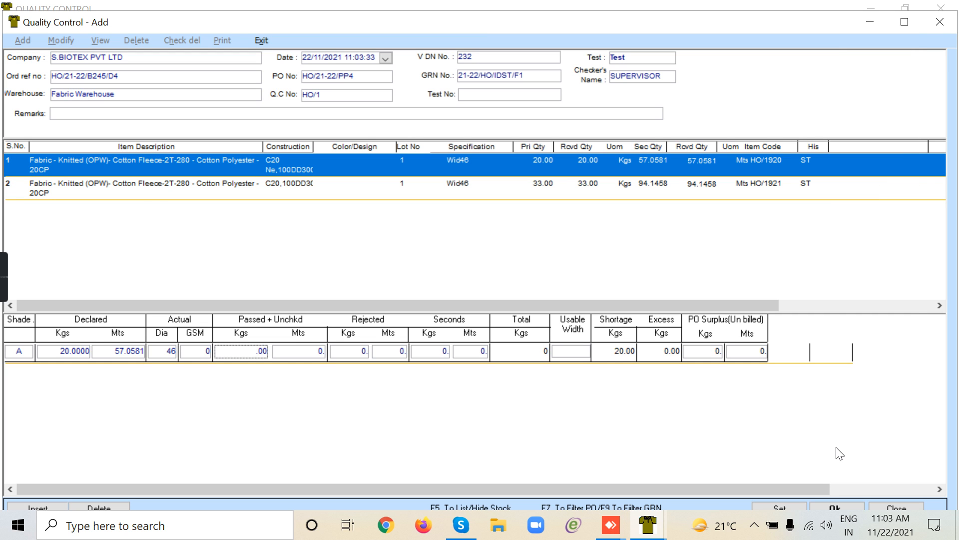
left_click(262, 40)
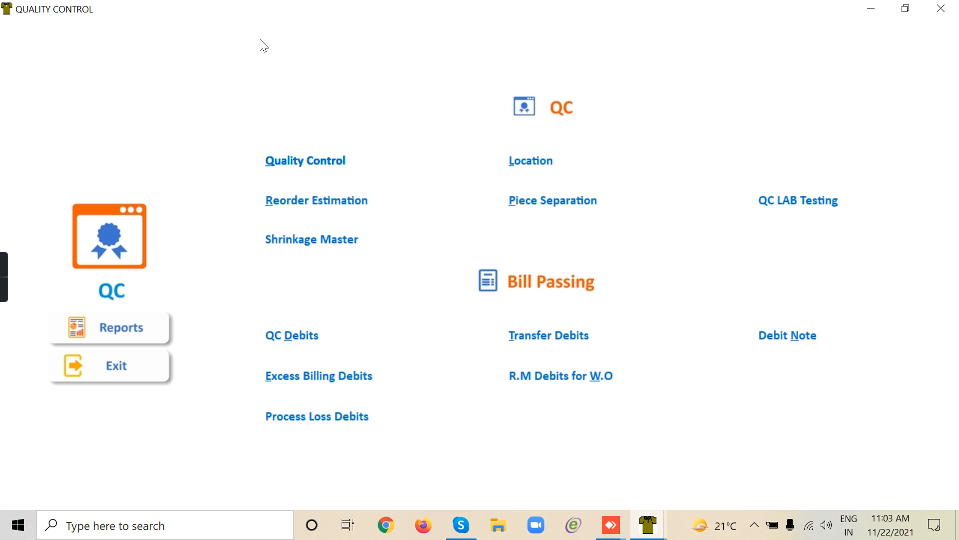
Leave QC and Inventory, and open the Inventory parameters in the Security module
left_click(129, 371)
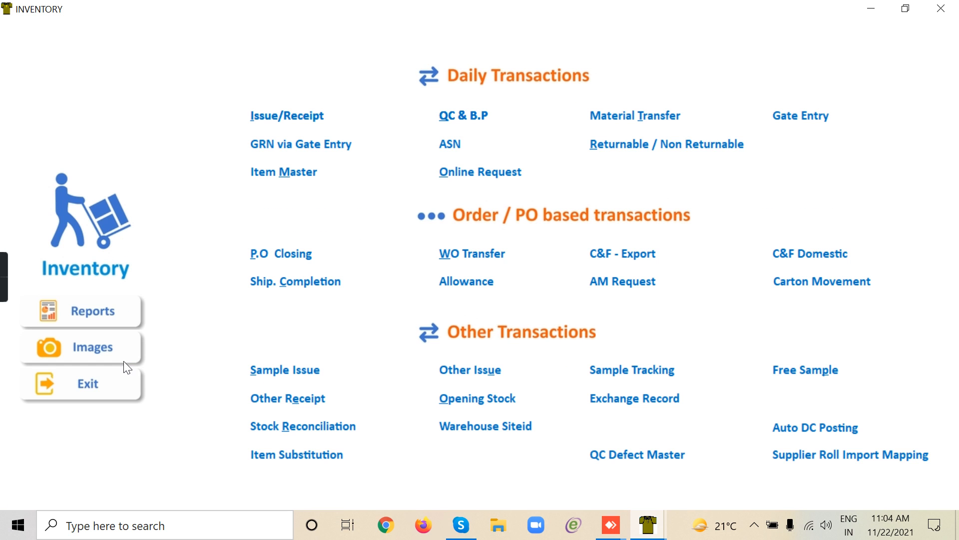
left_click(96, 382)
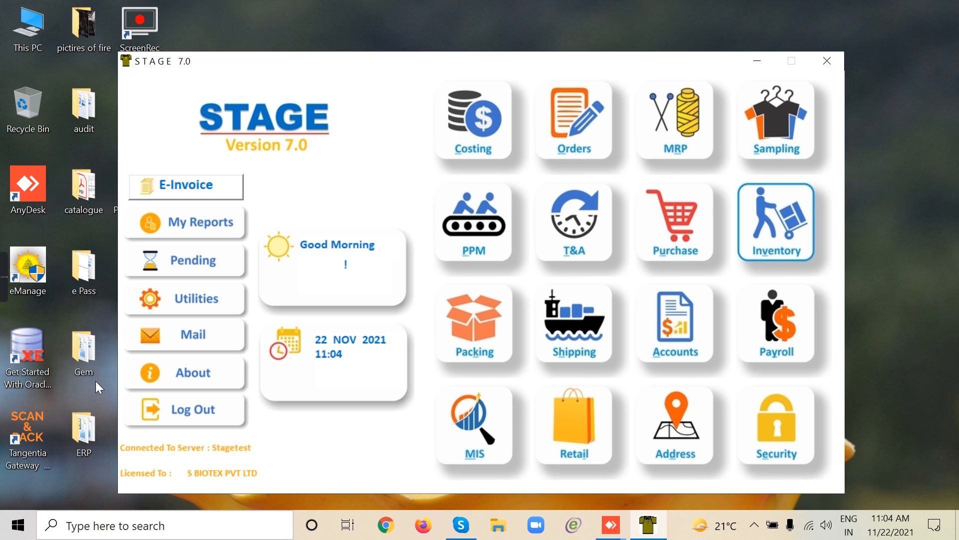
left_click(801, 429)
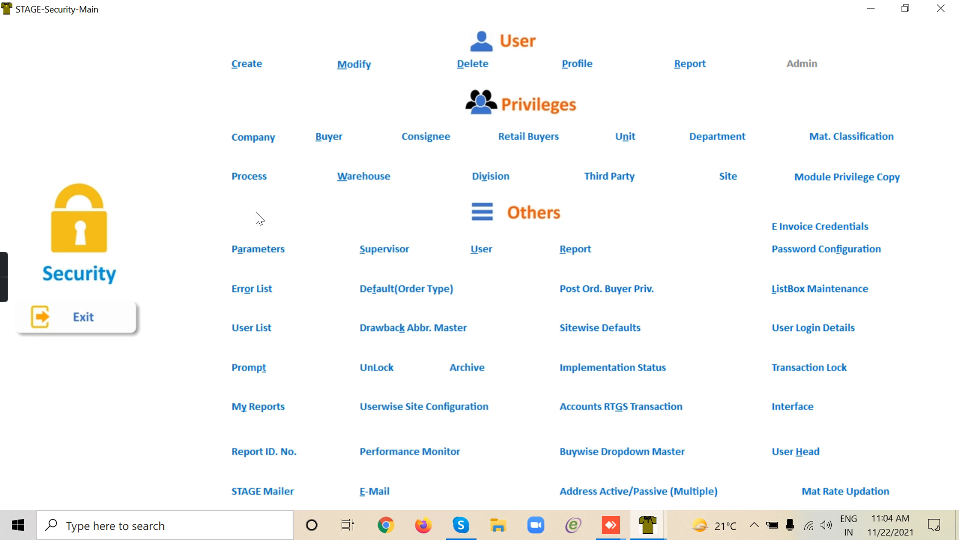
left_click(265, 248)
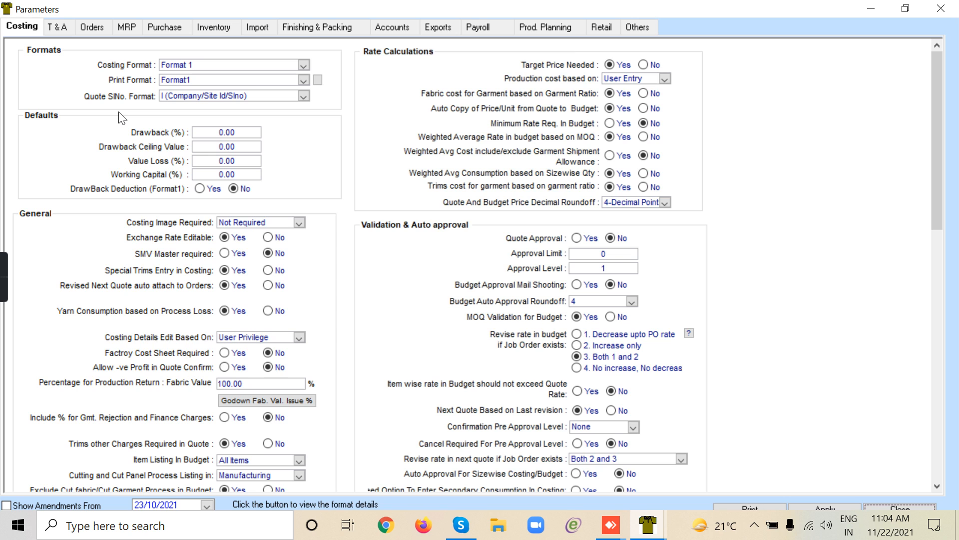
left_click(226, 27)
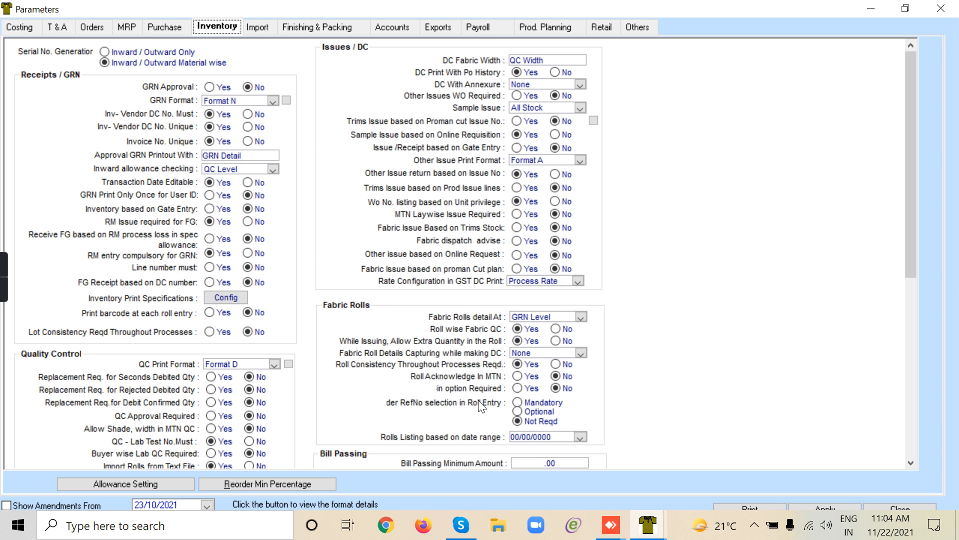
Set roll consistency throughout processes to No and lot consistency throughout processes to Yes, save the parameters, and leave Security
left_click(563, 364)
left_click(211, 332)
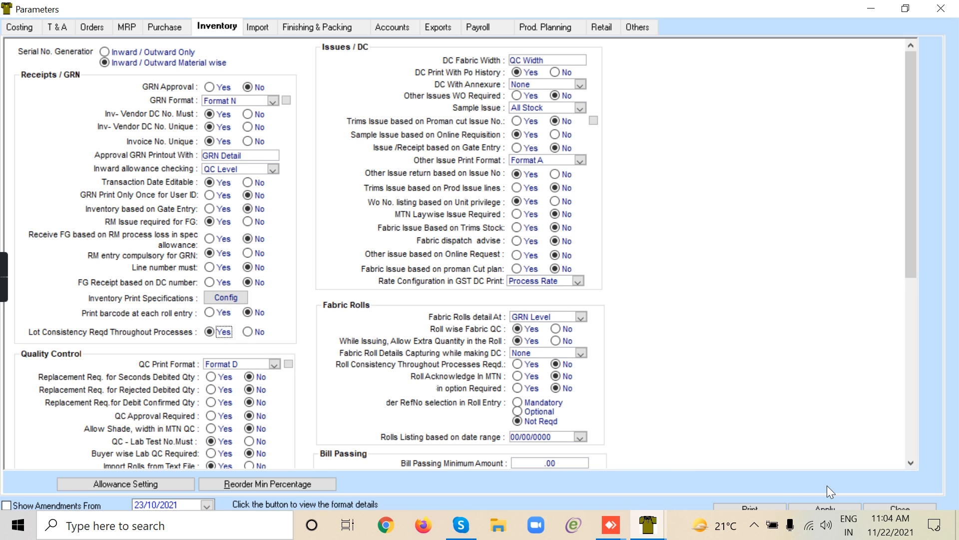
left_click(855, 506)
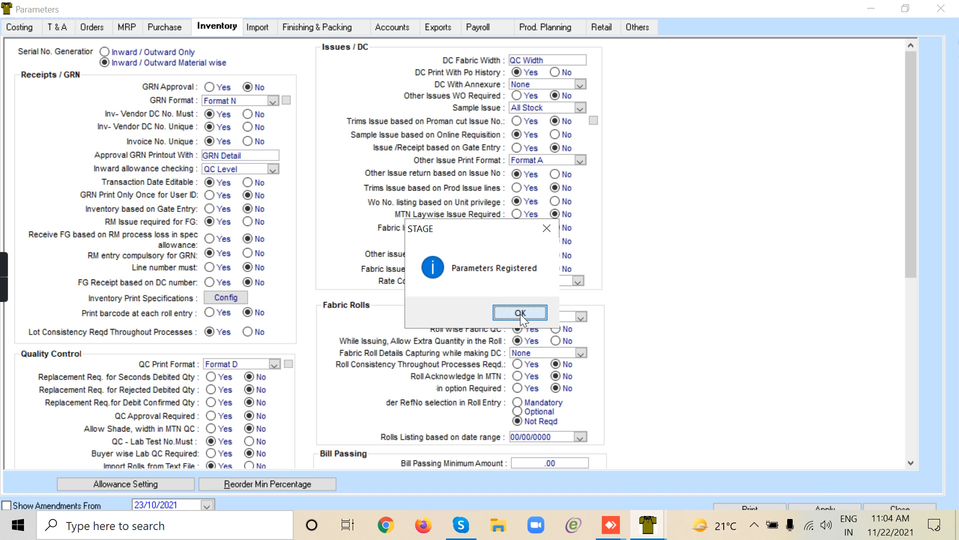
left_click(523, 320)
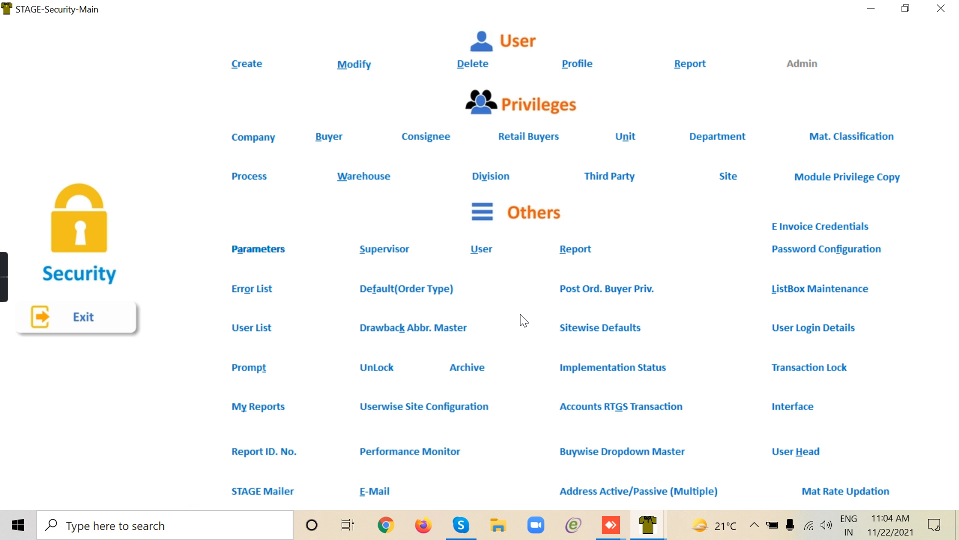
left_click(95, 322)
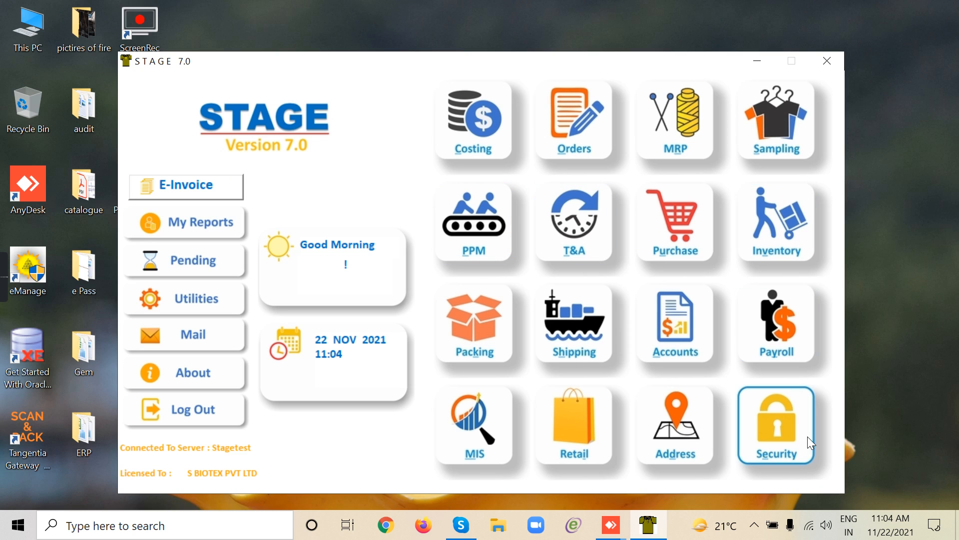
Reopen the Inventory parameters in Security, set receiving FG based on RM process loss in spec allowance to Yes, save, and leave Security
left_click(793, 430)
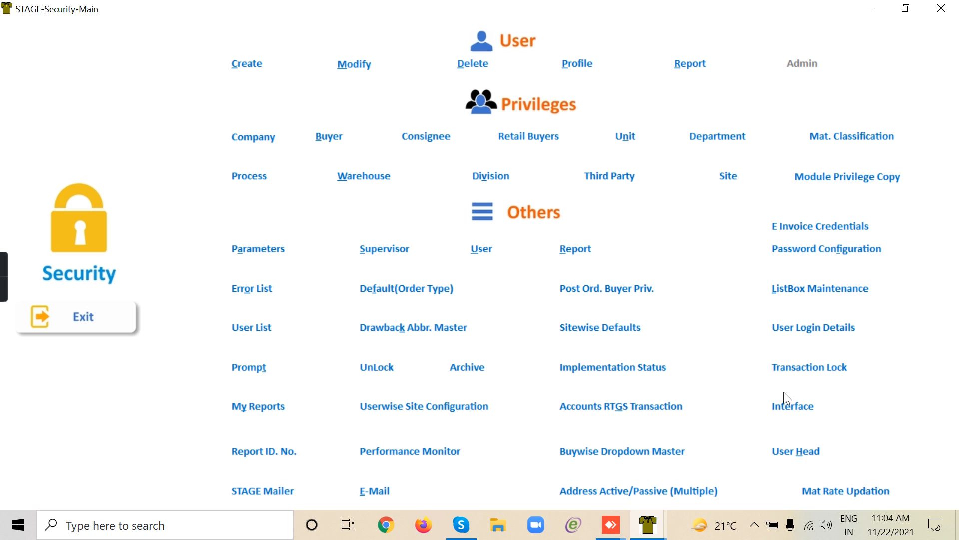
left_click(275, 248)
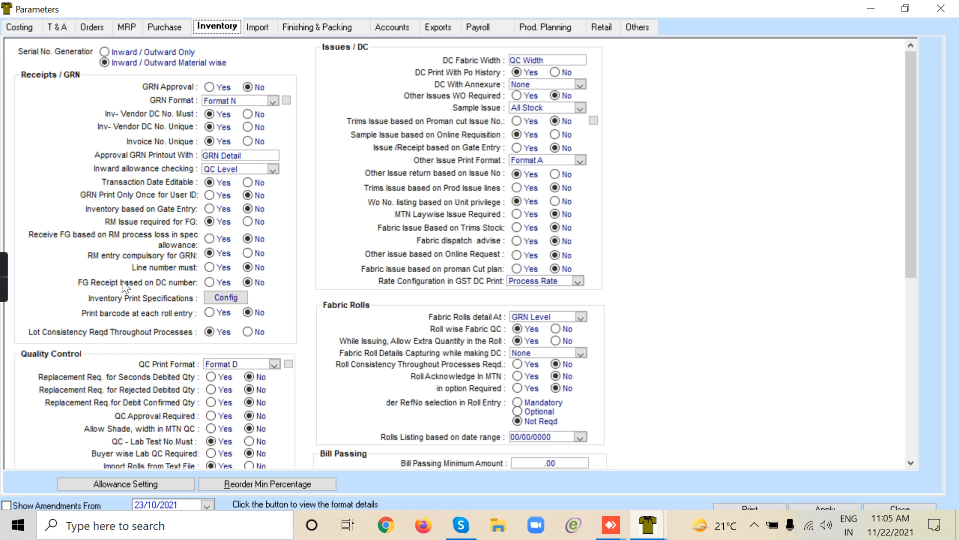
left_click(223, 239)
left_click(850, 504)
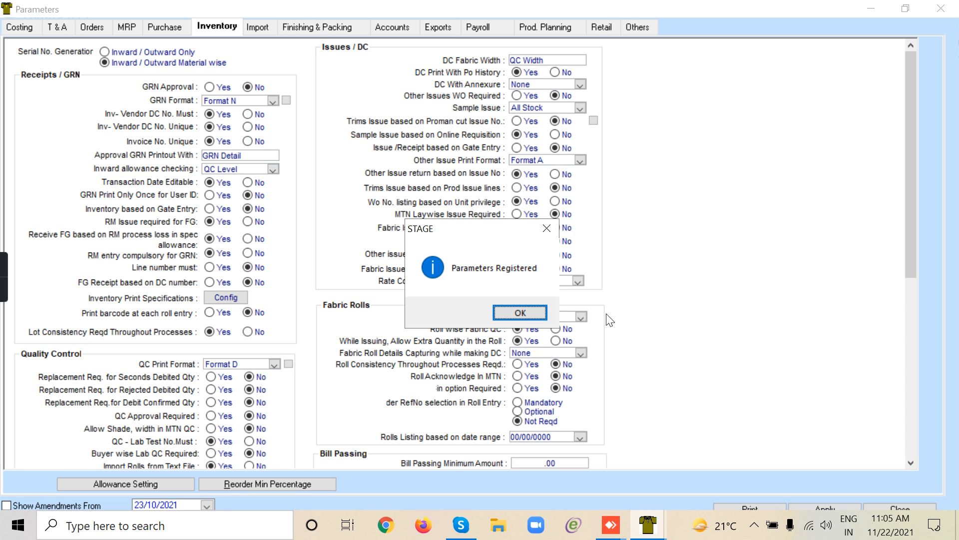
left_click(522, 320)
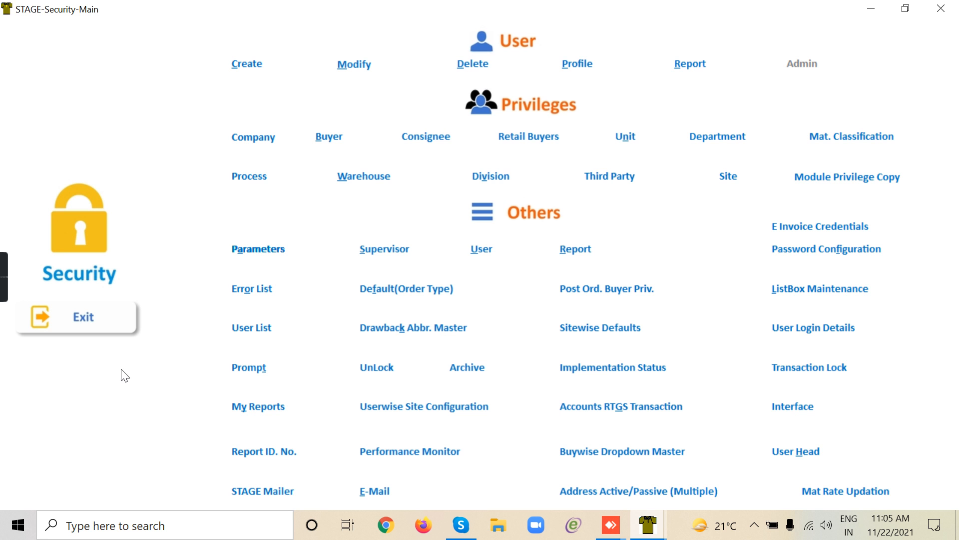
left_click(88, 322)
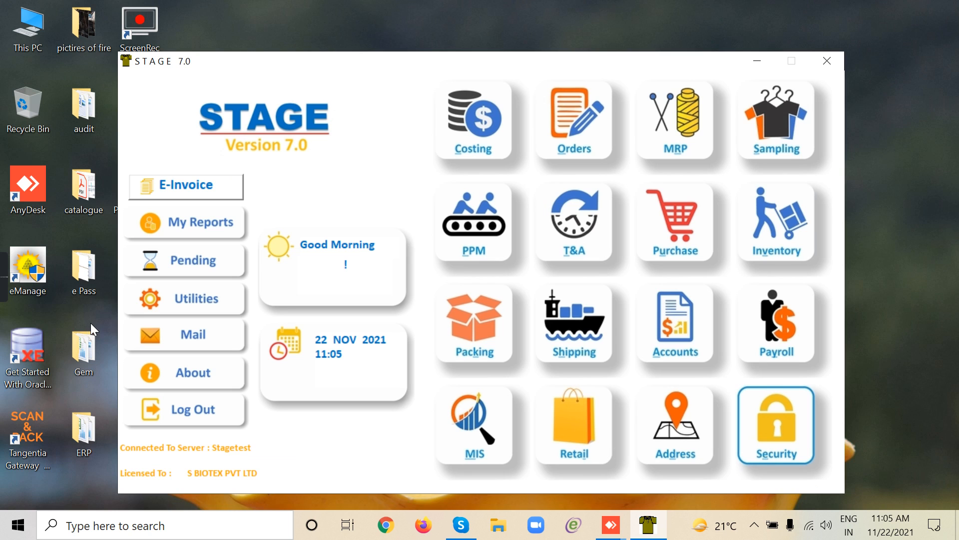
Start a rolls entry in Inventory's Issue/Receipt for style SBTS11's order HO/21-22/B245/D4 and load Stentering GRN 21-22/HO/IDST/F1
left_click(746, 228)
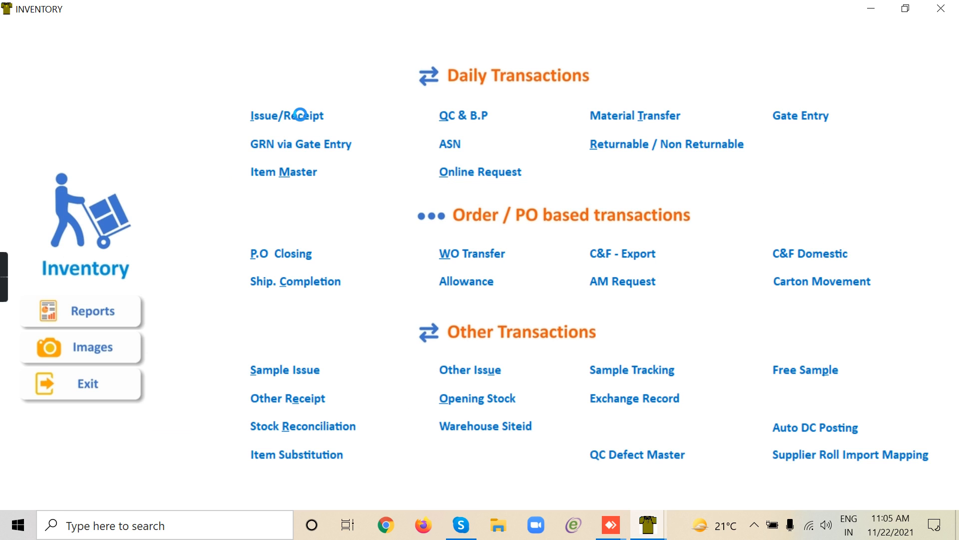
left_click(298, 106)
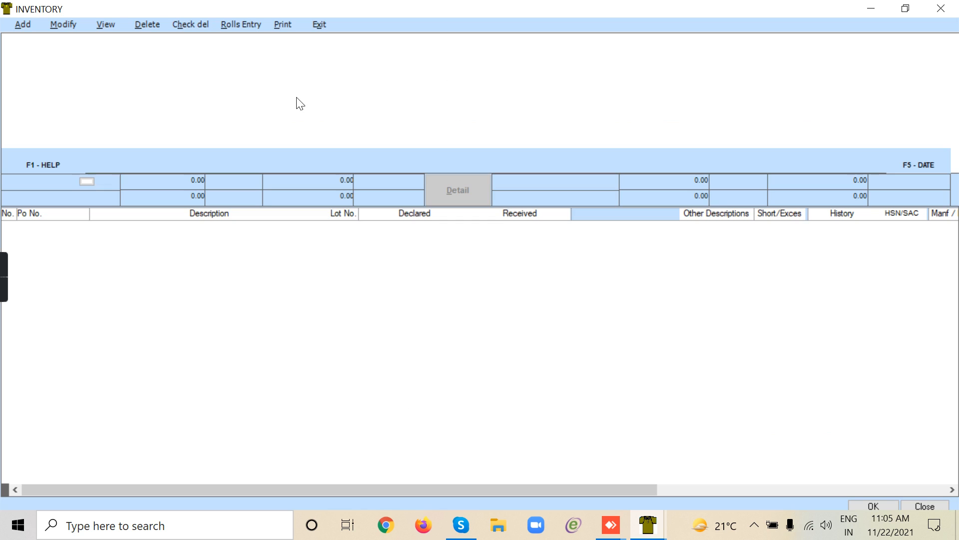
left_click(252, 26)
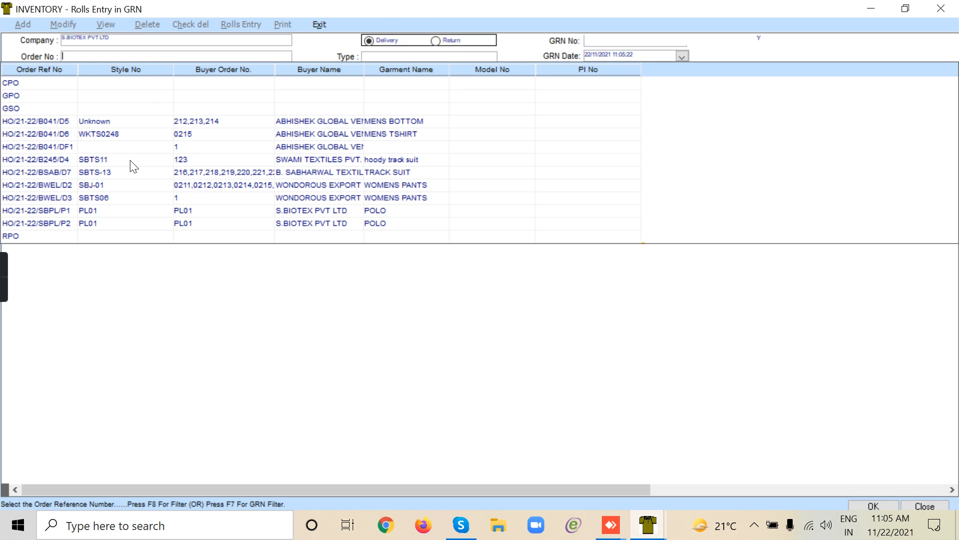
left_click(88, 163)
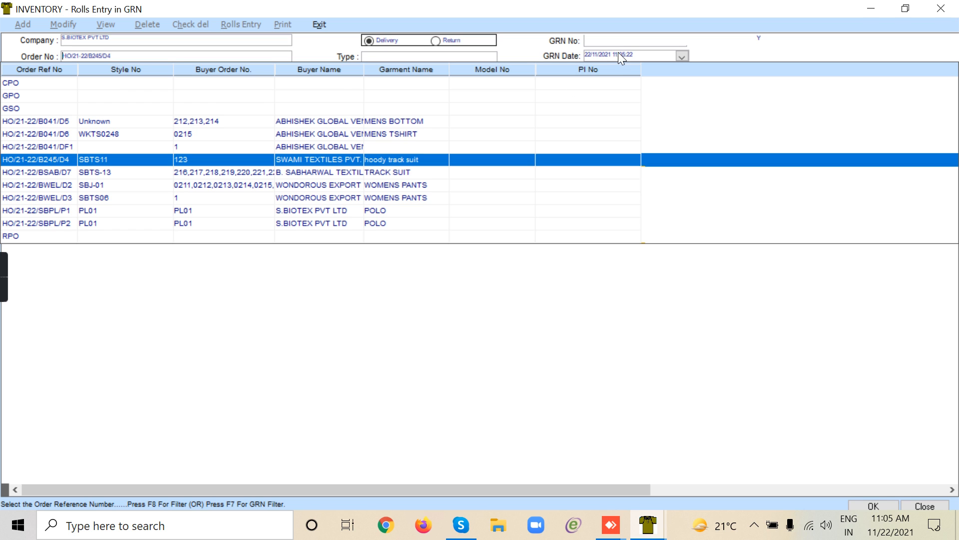
key("Return")
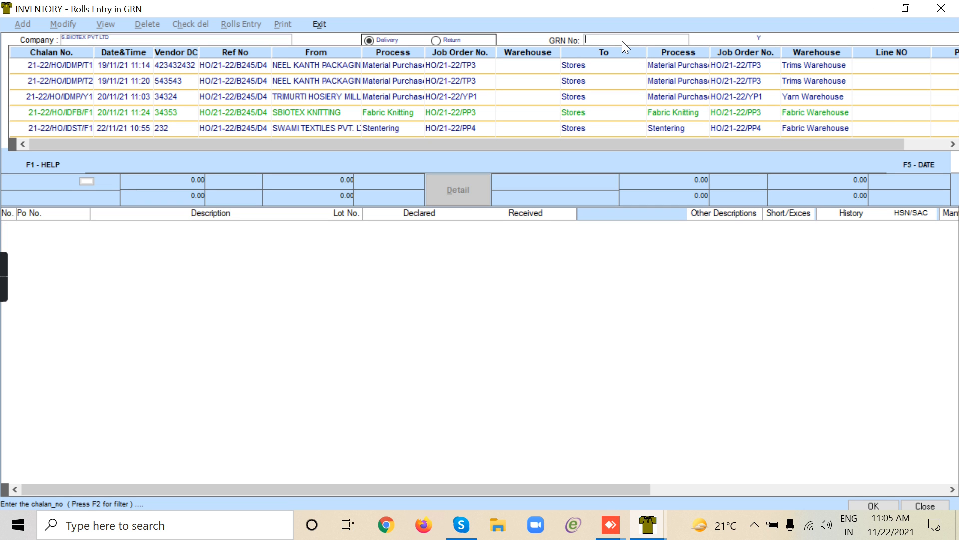
double_click(415, 125)
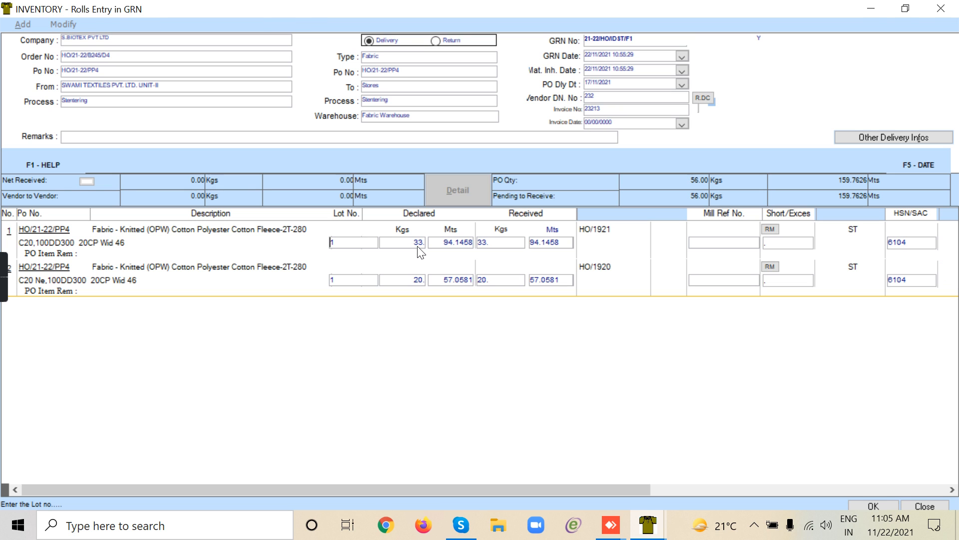
key("Escape")
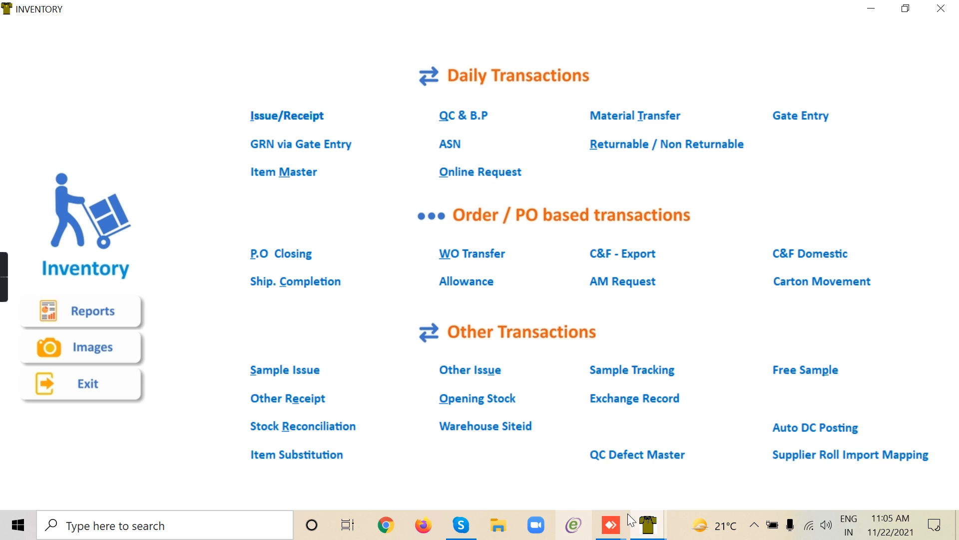
mouse_move(655, 534)
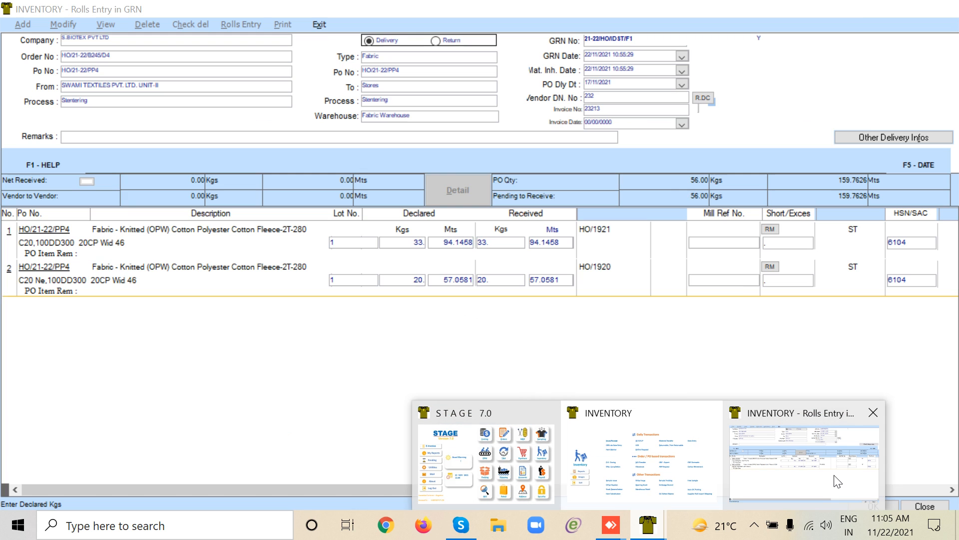
left_click(838, 481)
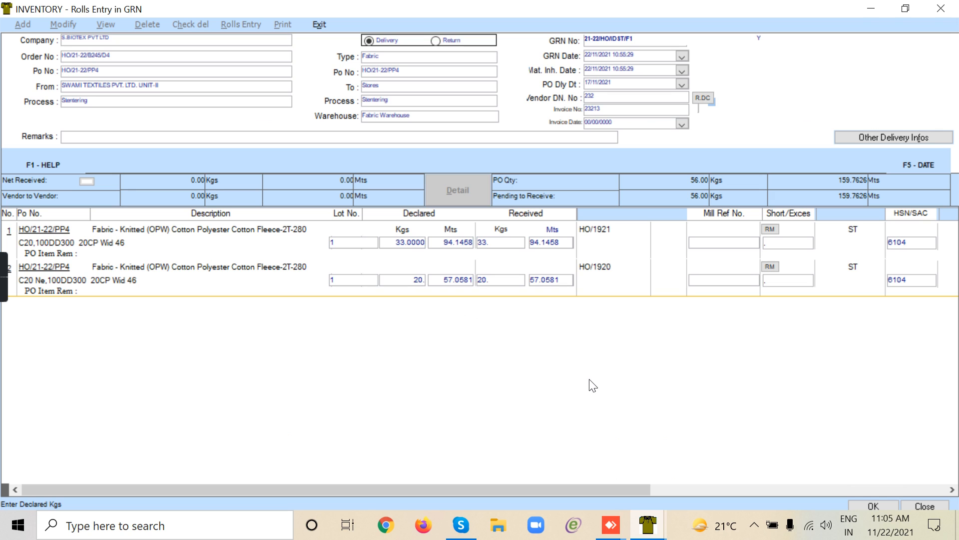
Open the roll breakup for item HO/1921's declared Kgs and insert 2 rolls under bale 1, deleting the blank QC reason row
key("Return")
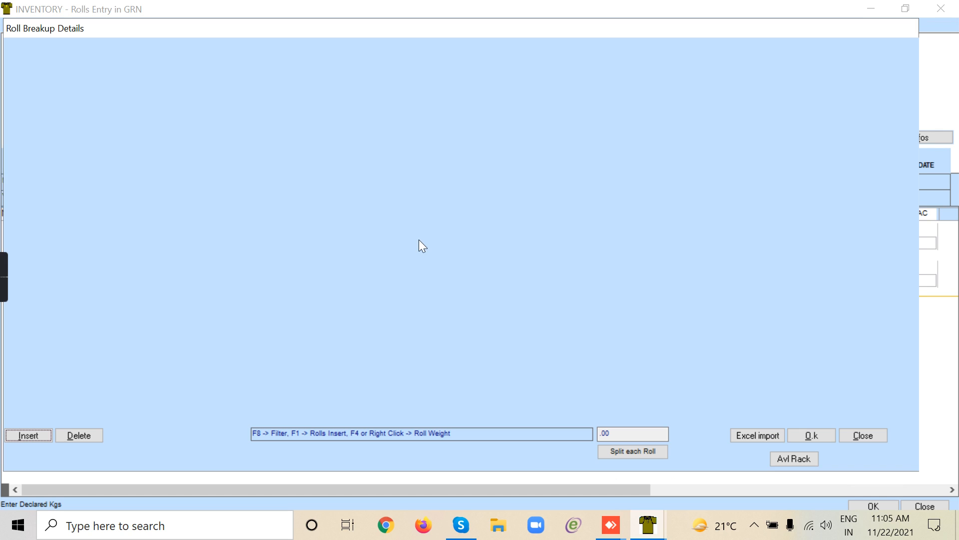
key("F1")
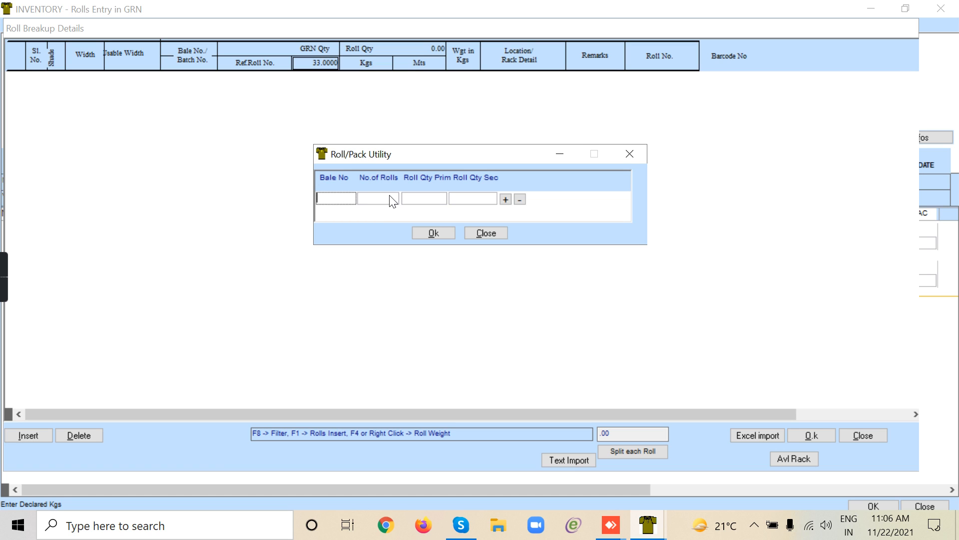
type("1")
key("Tab")
type("2")
key("Tab")
left_click(431, 235)
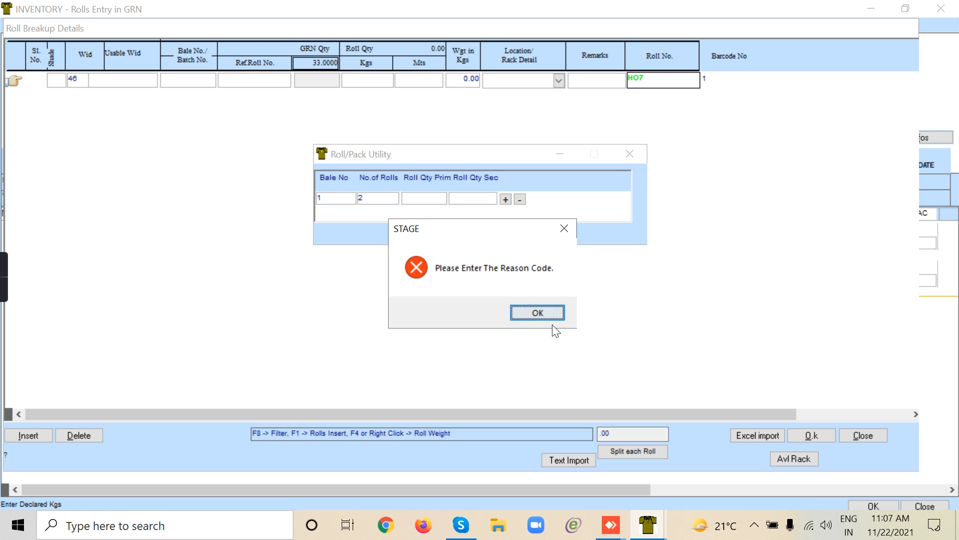
left_click(549, 321)
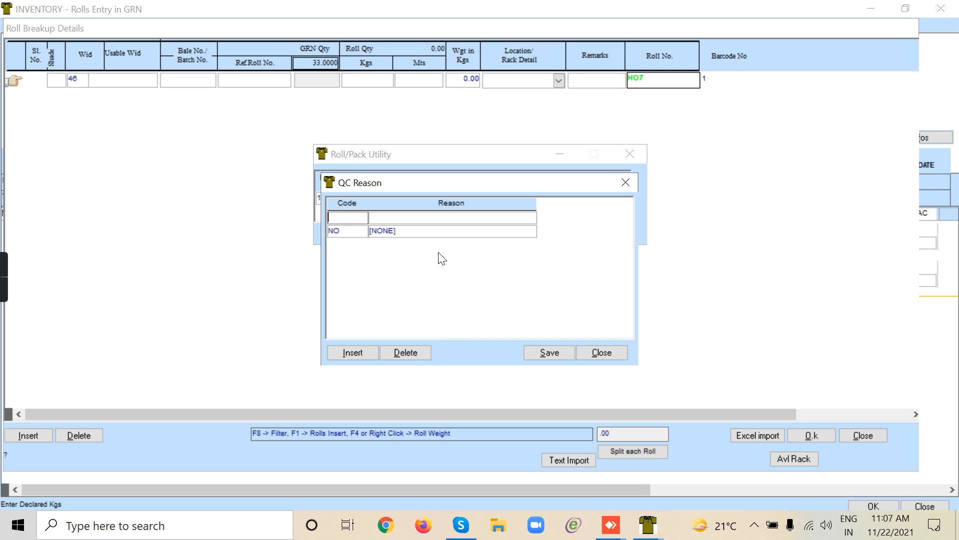
left_click(412, 358)
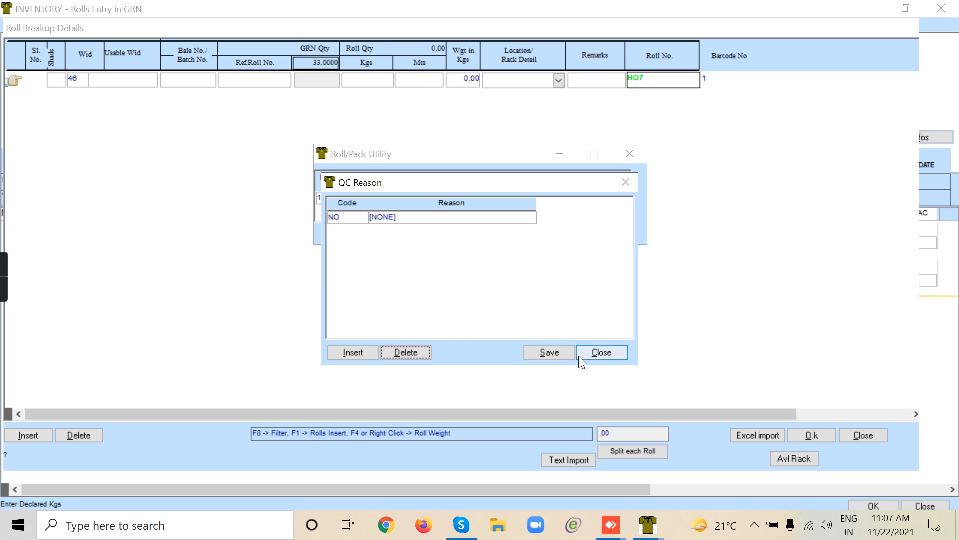
left_click(580, 355)
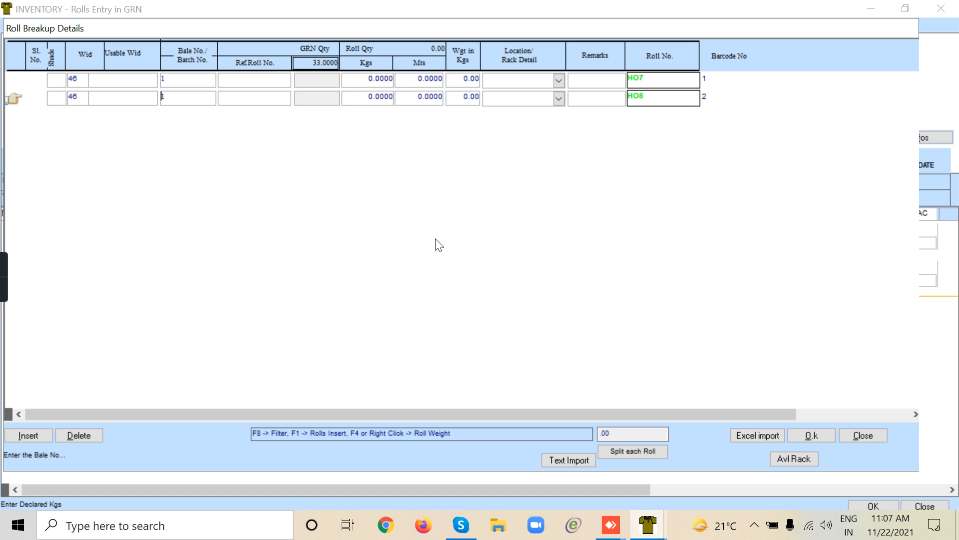
Give the first roll, HO7, reference roll number 1 and a quantity of 12 Kgs
left_click(271, 81)
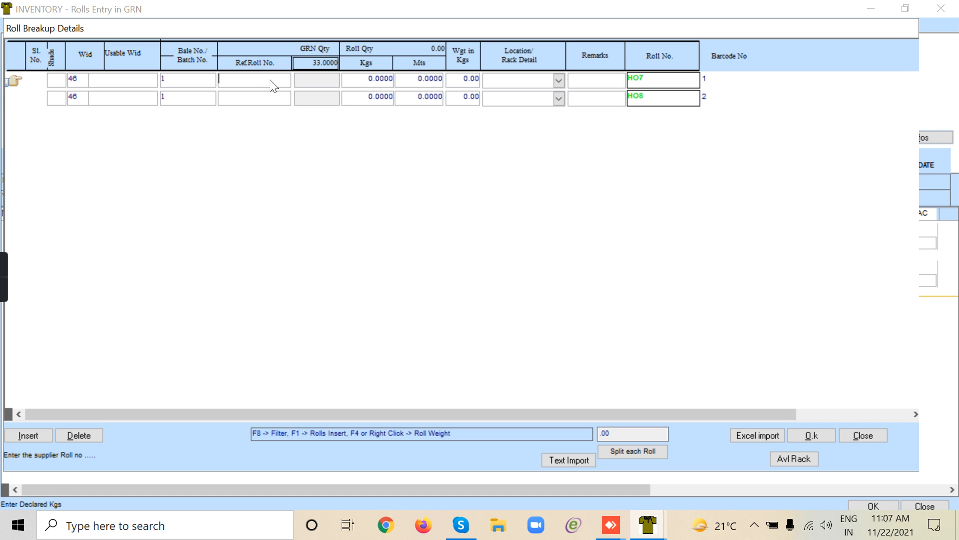
type("1")
key("Return")
type("12")
key("Return")
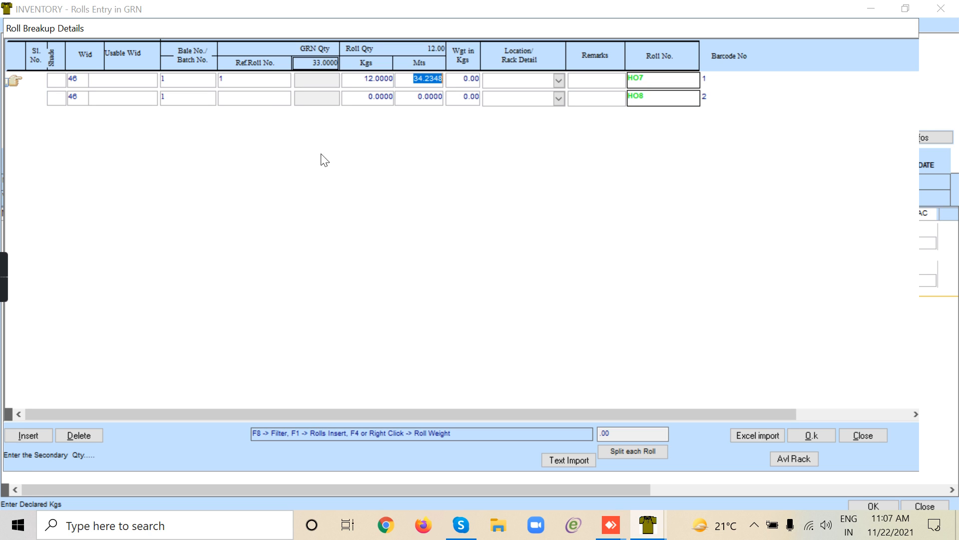
Give the second roll, HO8, reference roll number 2 and a quantity of 11 Kgs, and accept the roll breakup
left_click(269, 102)
type("2")
key("Return")
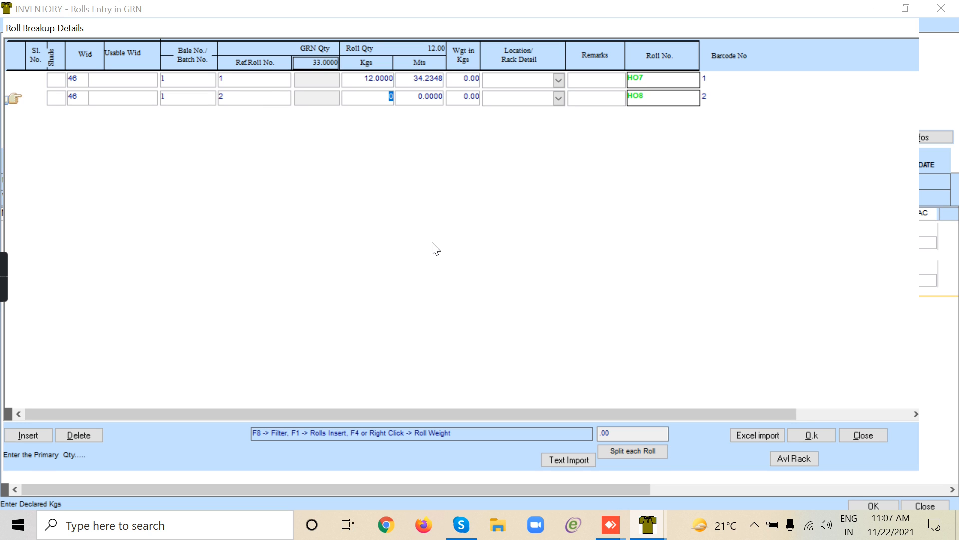
type("11")
key("Return")
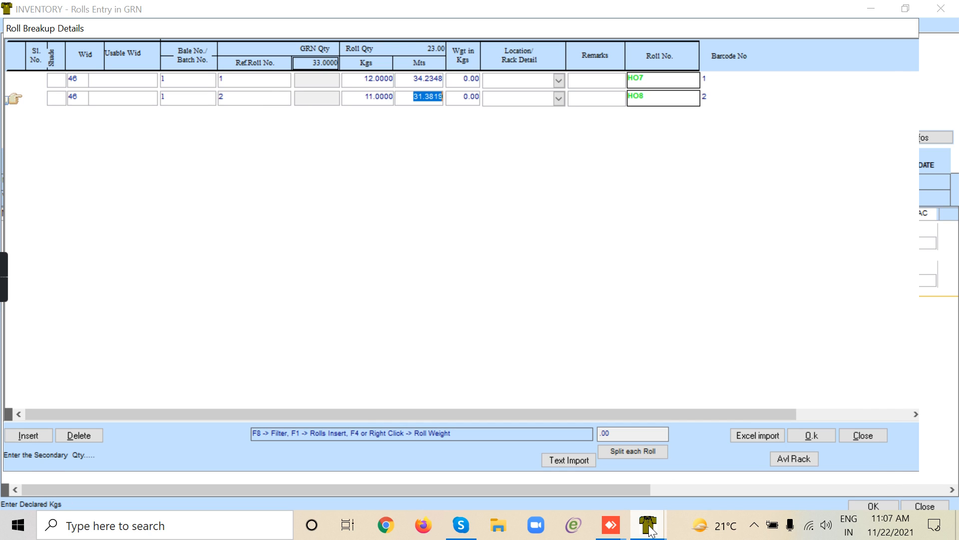
key("Return")
mouse_move(651, 530)
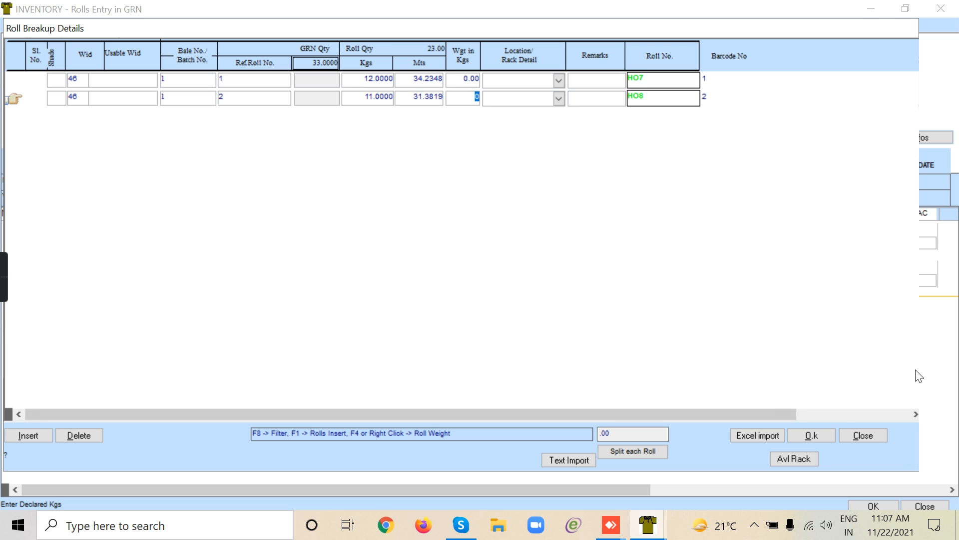
left_click(811, 433)
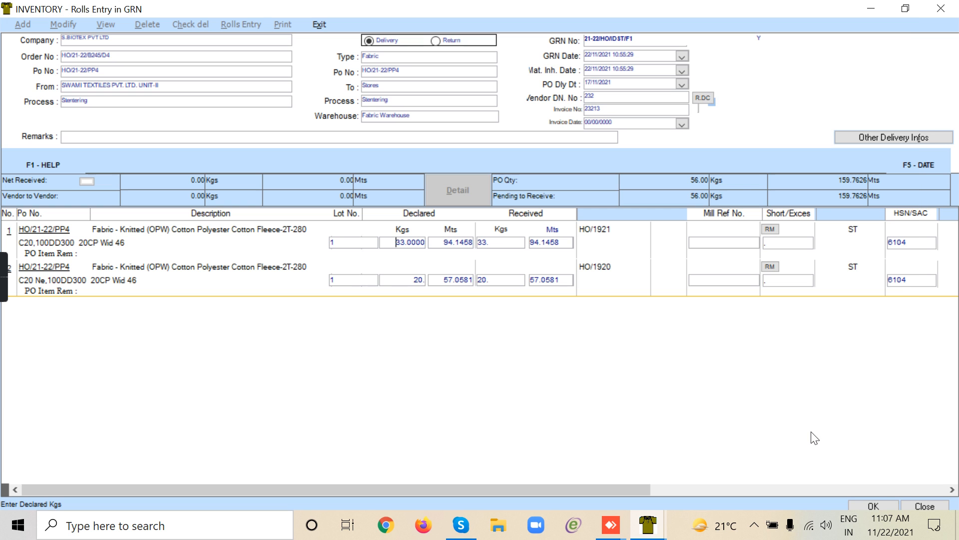
Open the roll breakup for item HO/1920's declared Kgs and insert 2 rolls of 10 Kgs each under bale 1
left_click(418, 281)
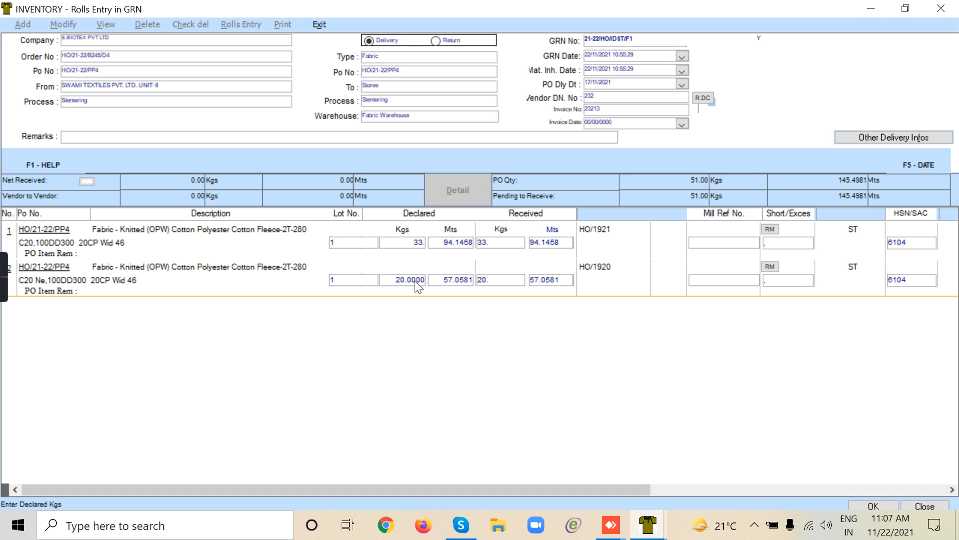
double_click(414, 281)
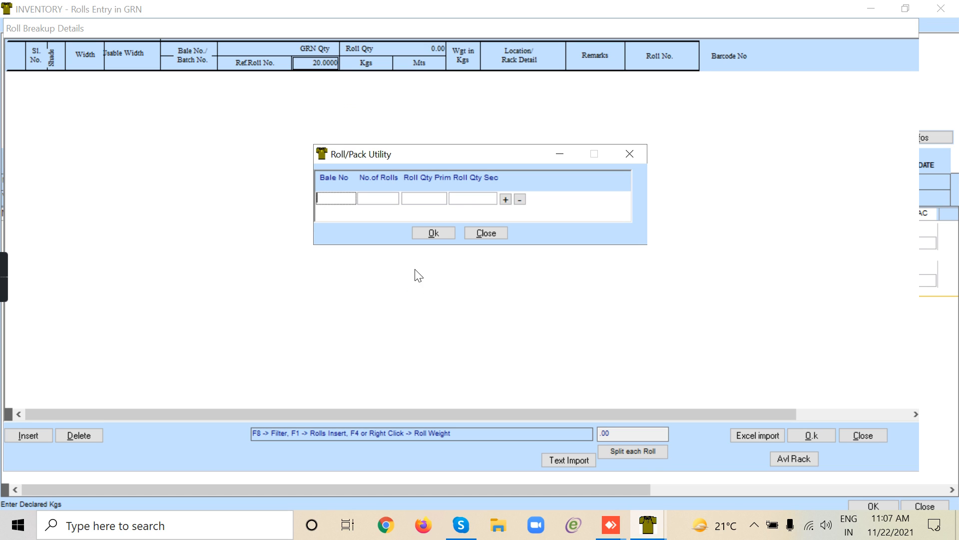
type("1")
key("Tab")
type("2")
key("Tab")
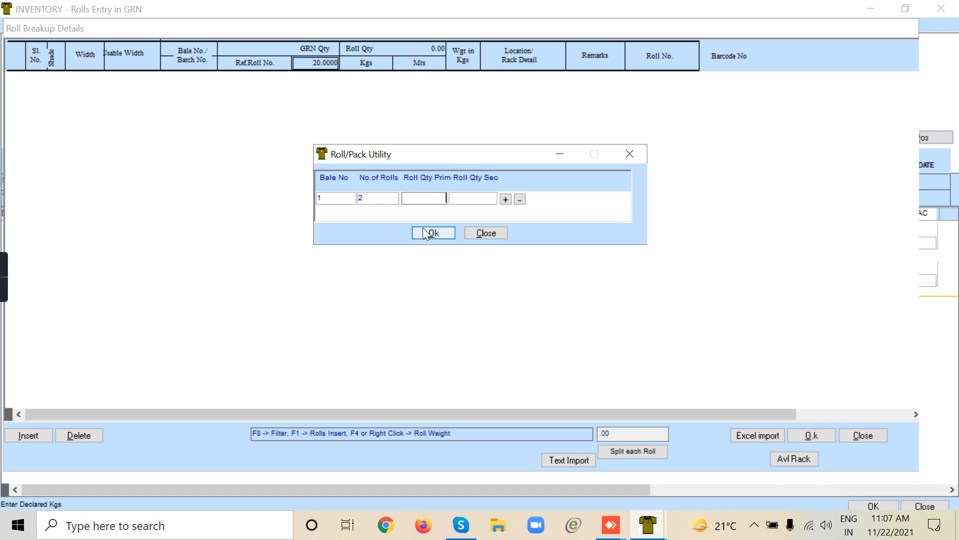
type("10")
left_click(428, 242)
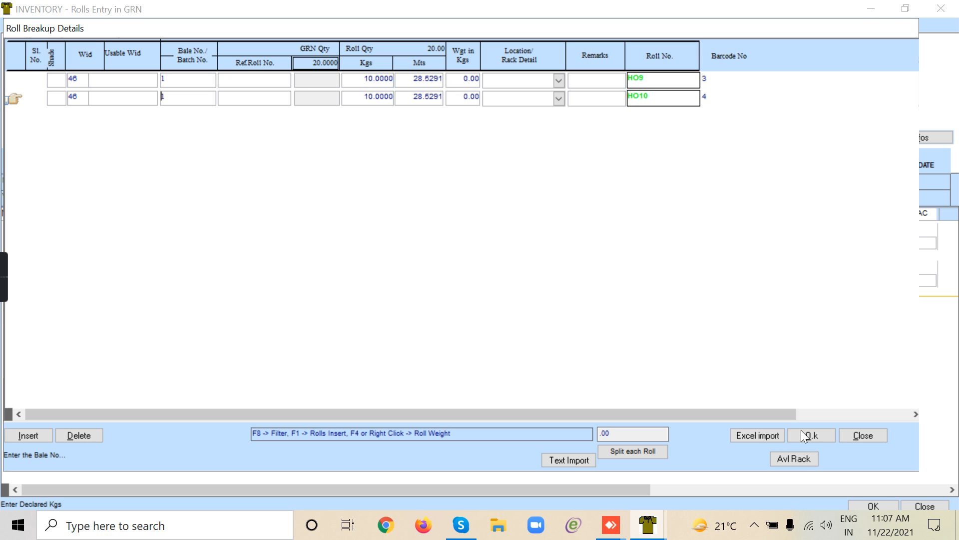
Give roll HO9 reference roll number 1 and roll HO10 reference roll number 2, and accept the roll breakup
left_click(823, 434)
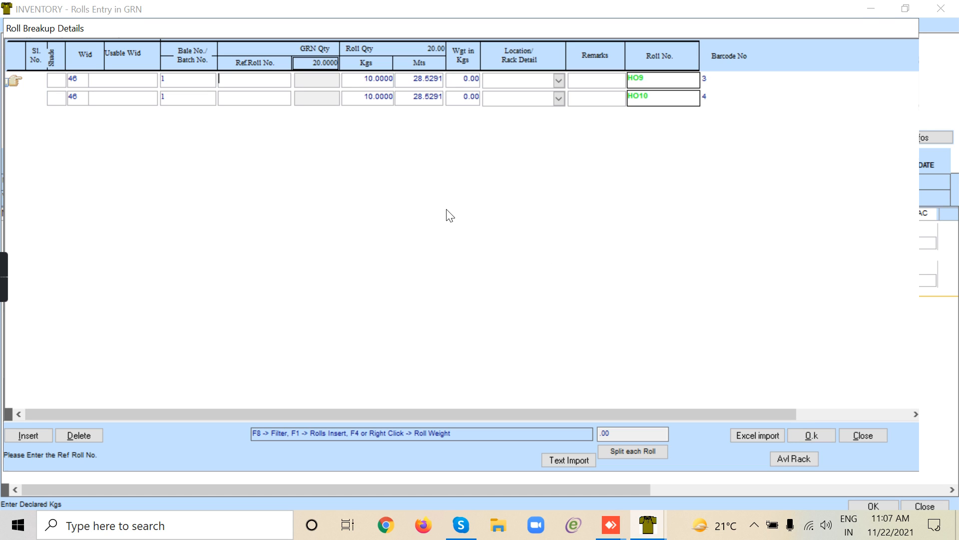
type("1")
left_click(241, 101)
type("2")
key("Tab")
left_click(825, 435)
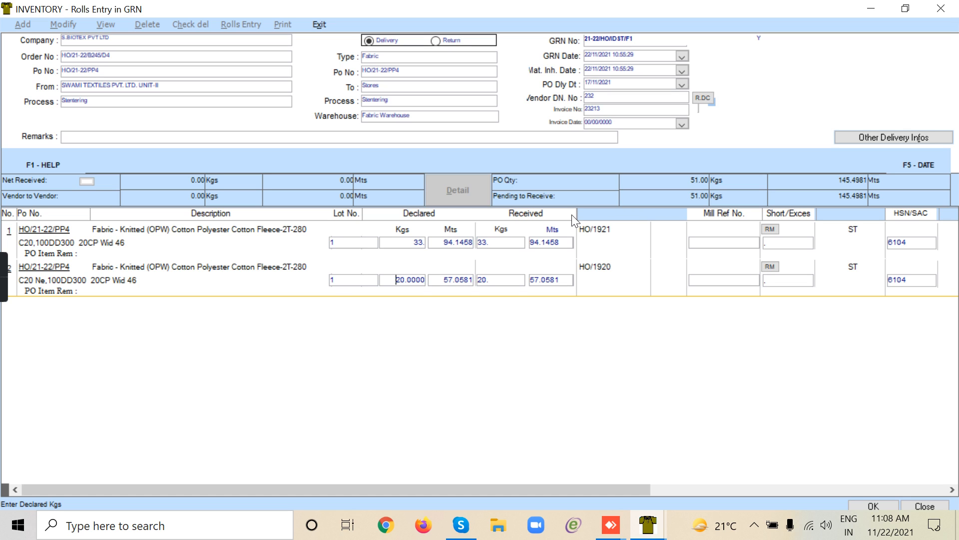
Save the GRN's roll details without printing labels, and close the rolls entry
left_click(873, 506)
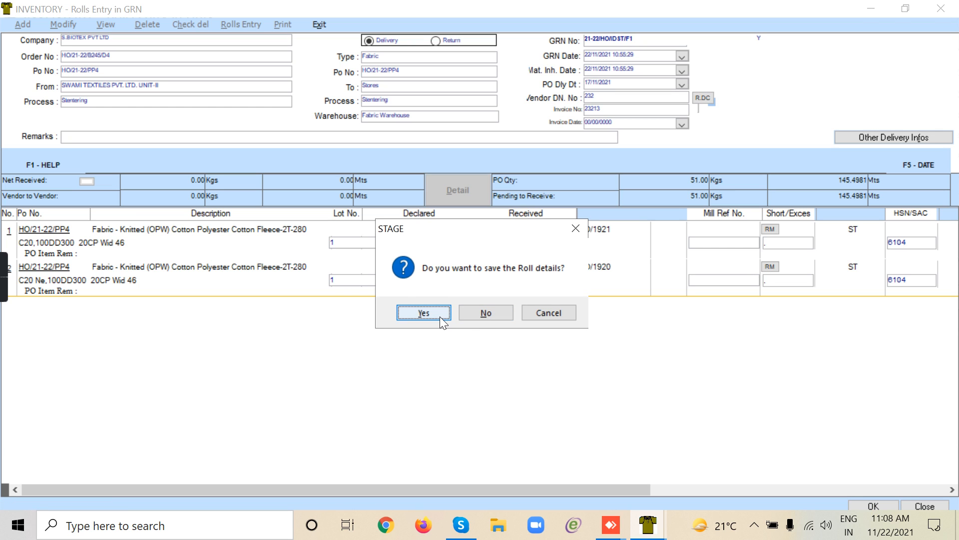
left_click(440, 316)
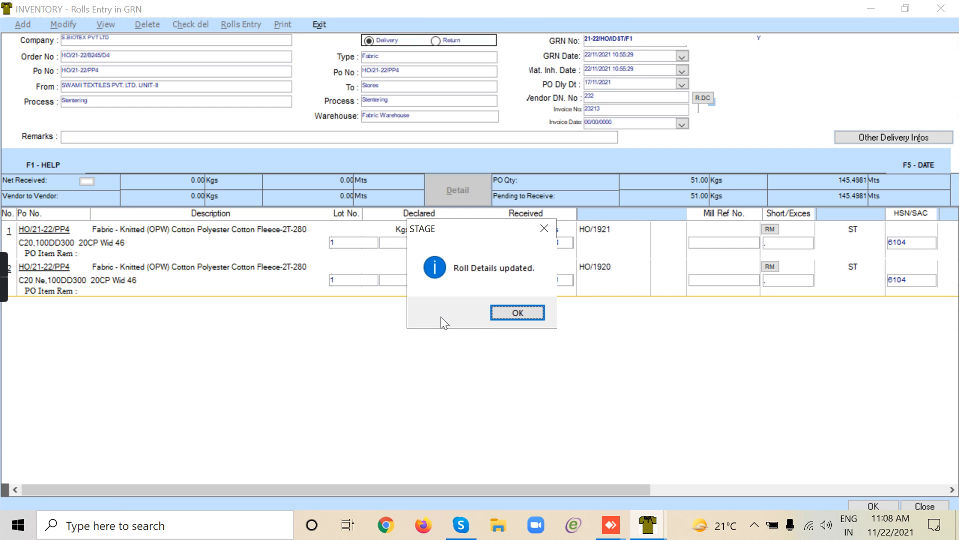
left_click(524, 313)
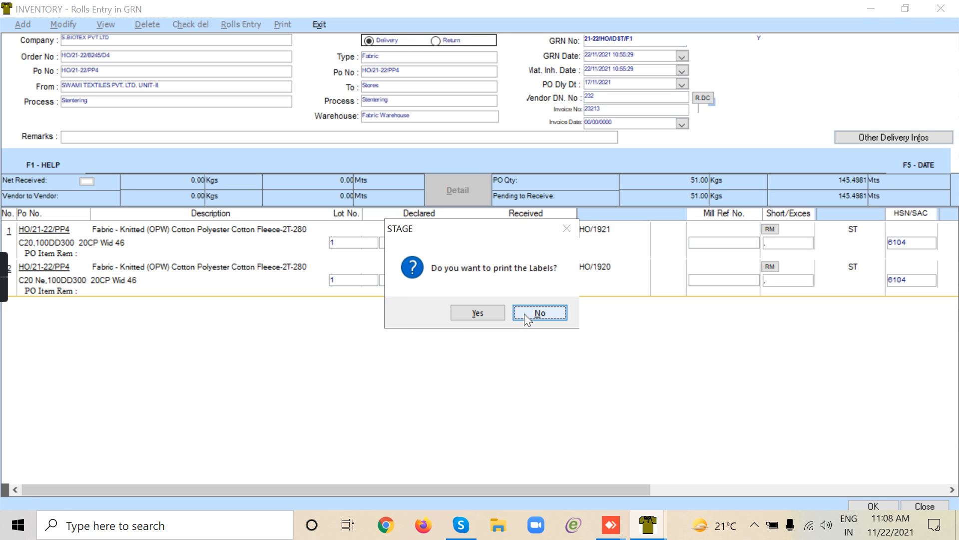
left_click(524, 313)
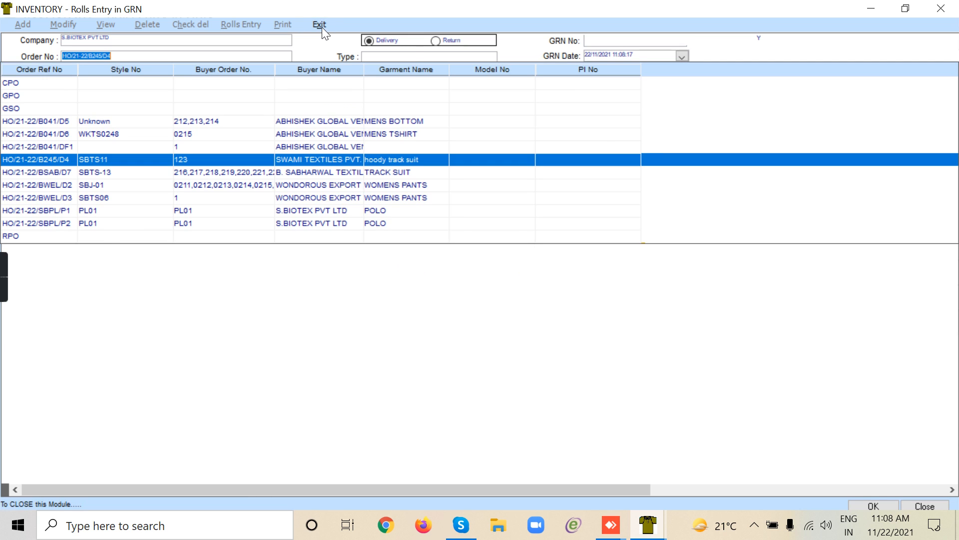
left_click(321, 27)
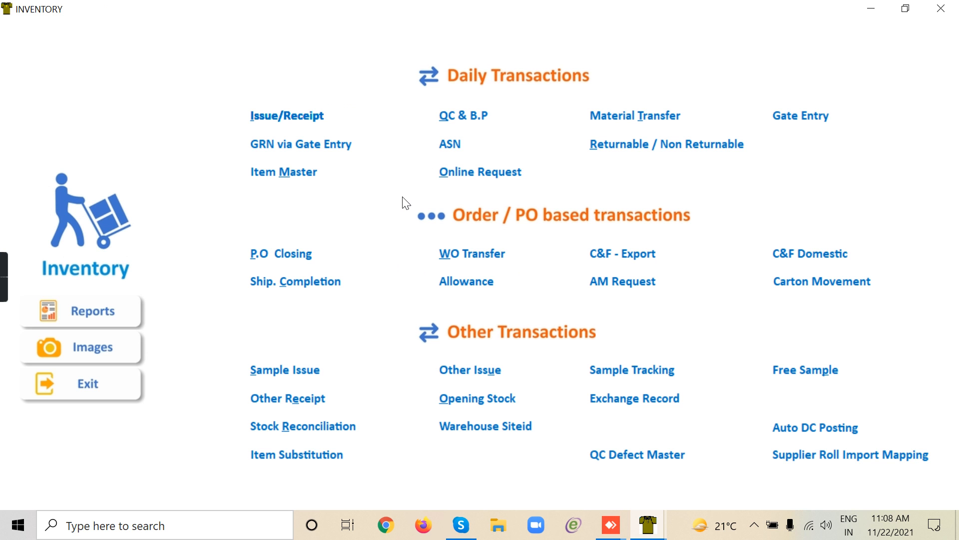
Start a new Quality Control entry for order HO/21-22/B245/D4 and load its Stentering PO HO/21-22/PP4
left_click(471, 117)
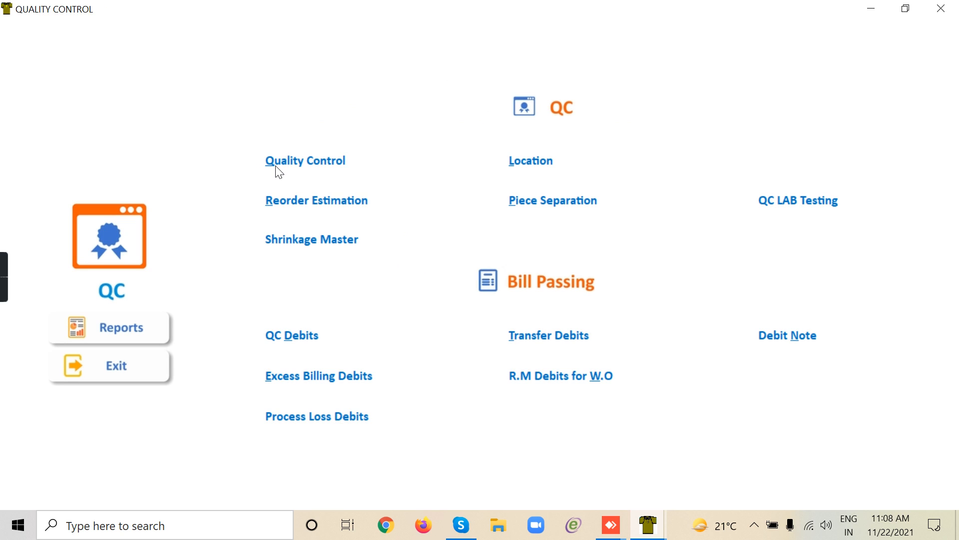
left_click(278, 168)
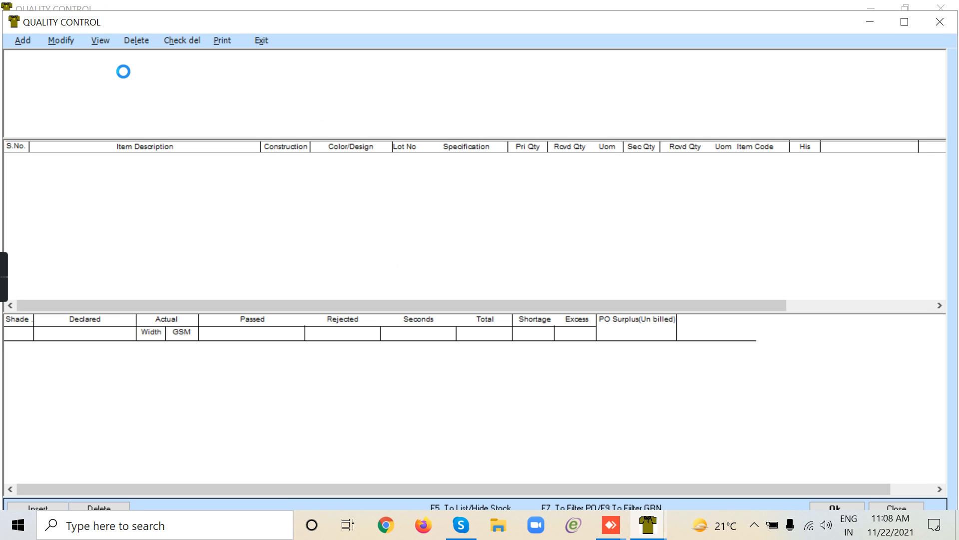
left_click(27, 41)
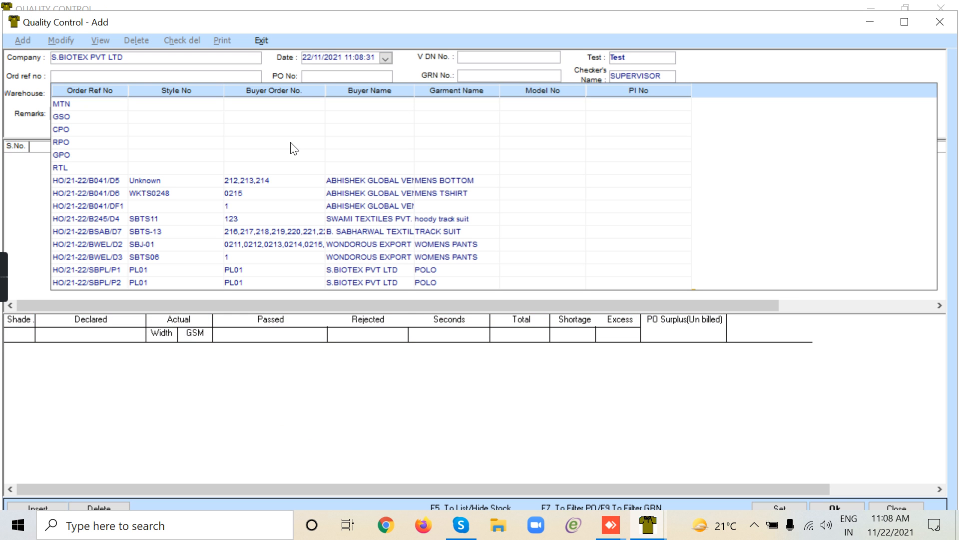
left_click(115, 218)
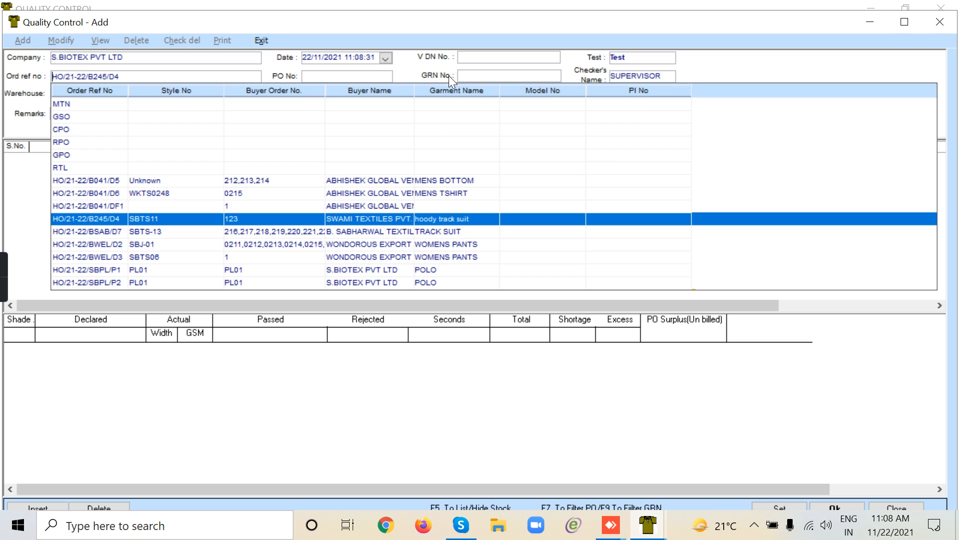
left_click(366, 77)
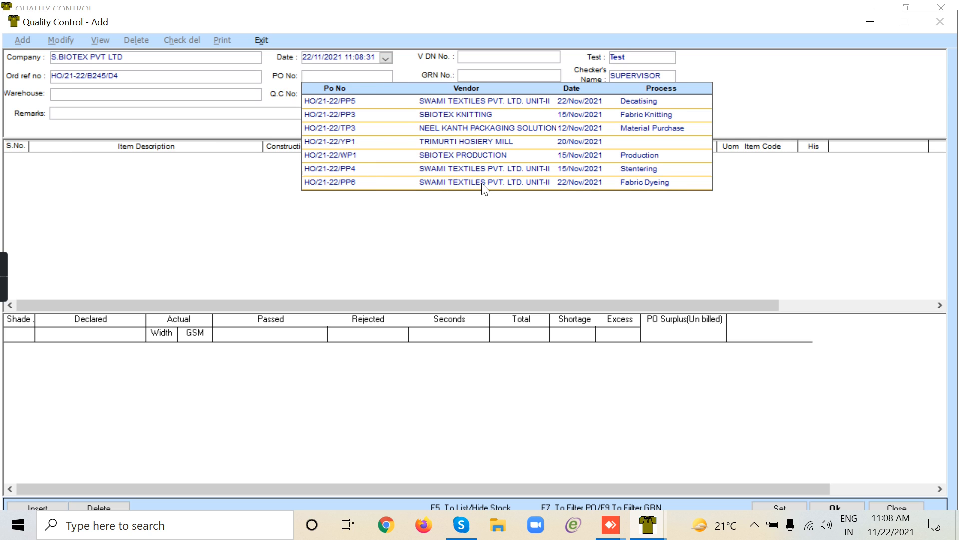
left_click(449, 173)
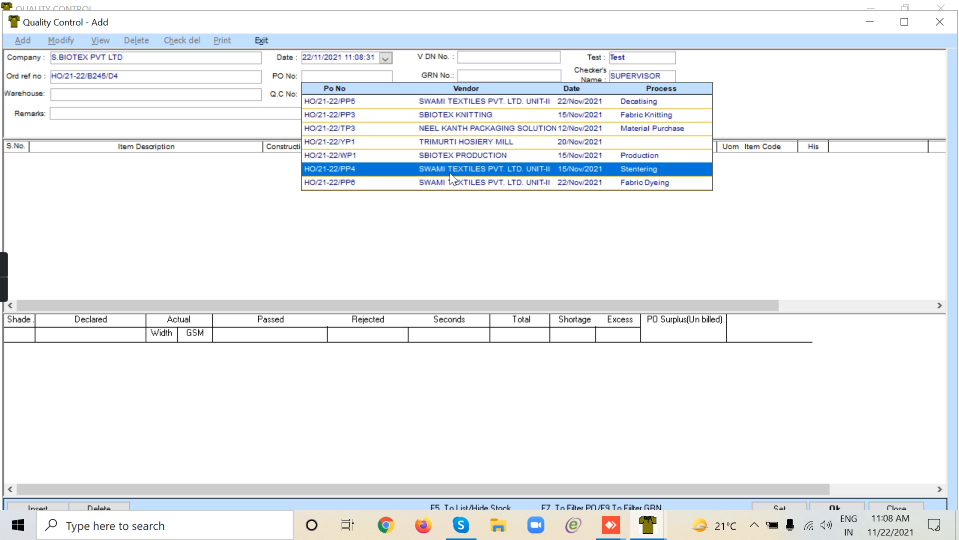
left_click(450, 173)
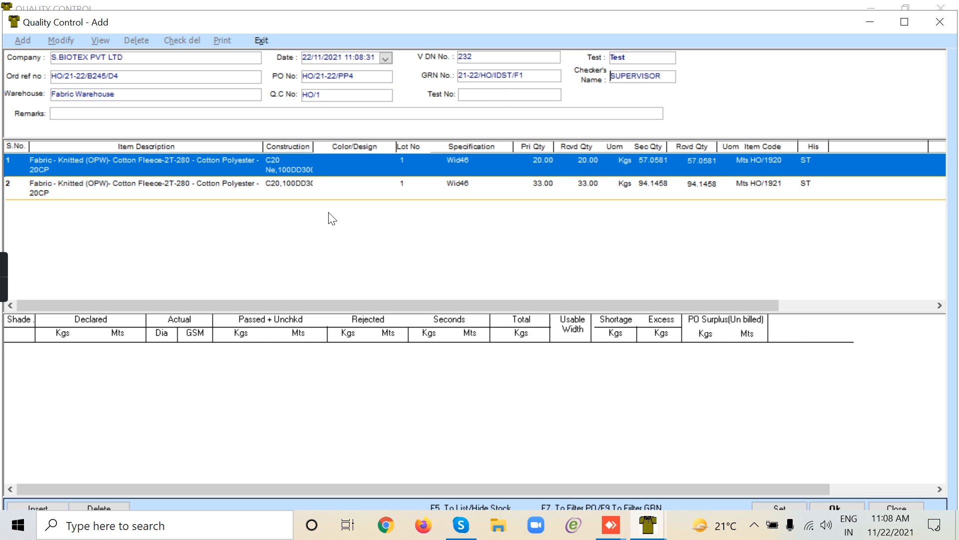
Insert a QC row for item HO/1920 and open the roll breakup for its passed Kgs
left_click(377, 77)
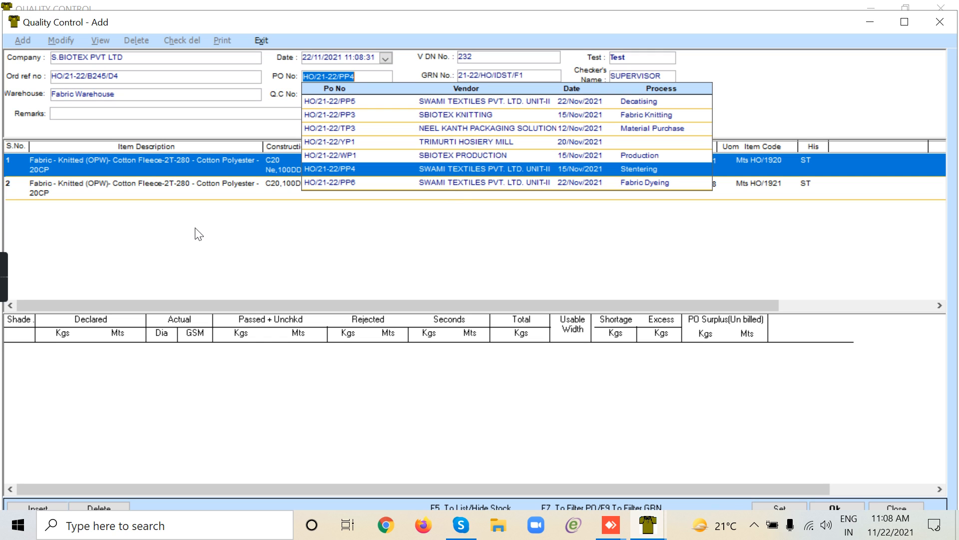
left_click(45, 506)
left_click(46, 509)
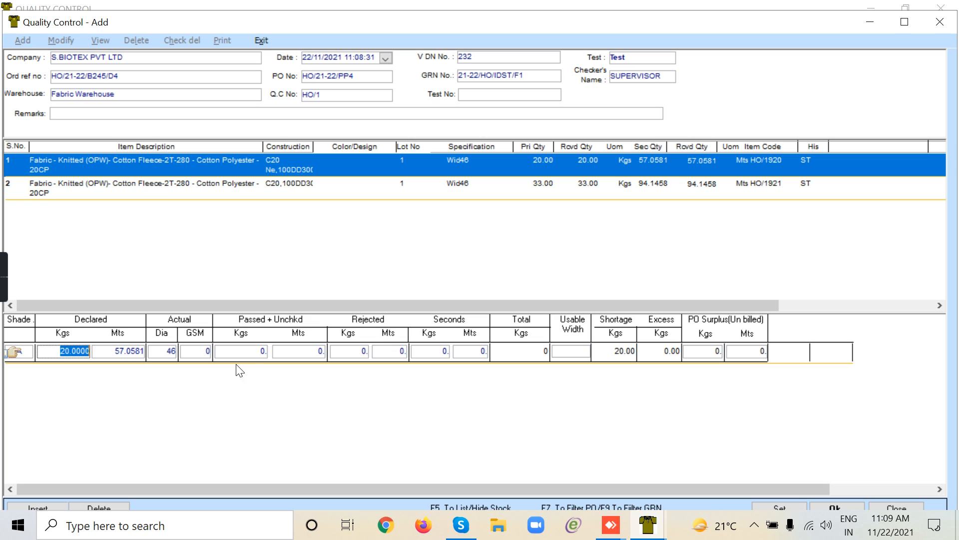
left_click(251, 353)
double_click(251, 353)
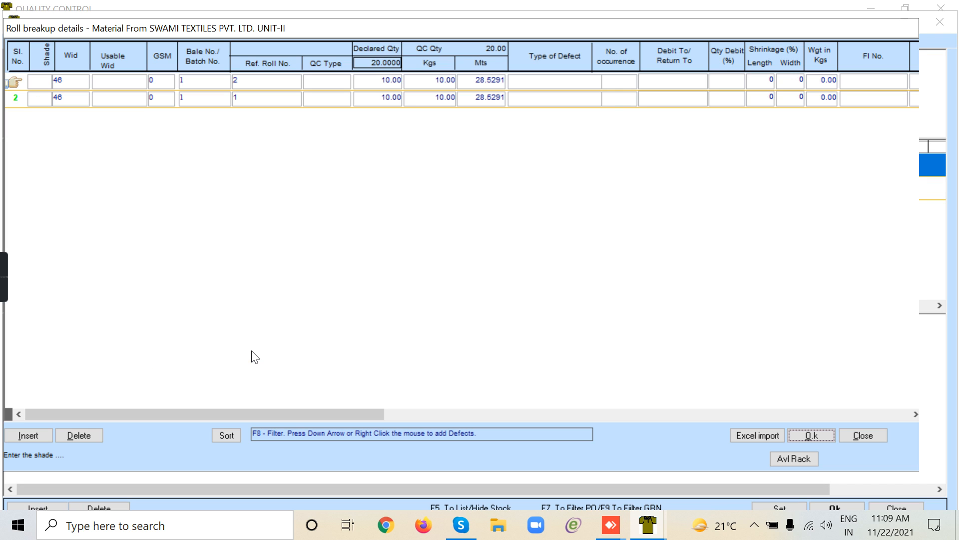
Set the QC type of both HO/1920 rolls to Passed and accept the roll breakup
left_click(340, 80)
left_click(328, 95)
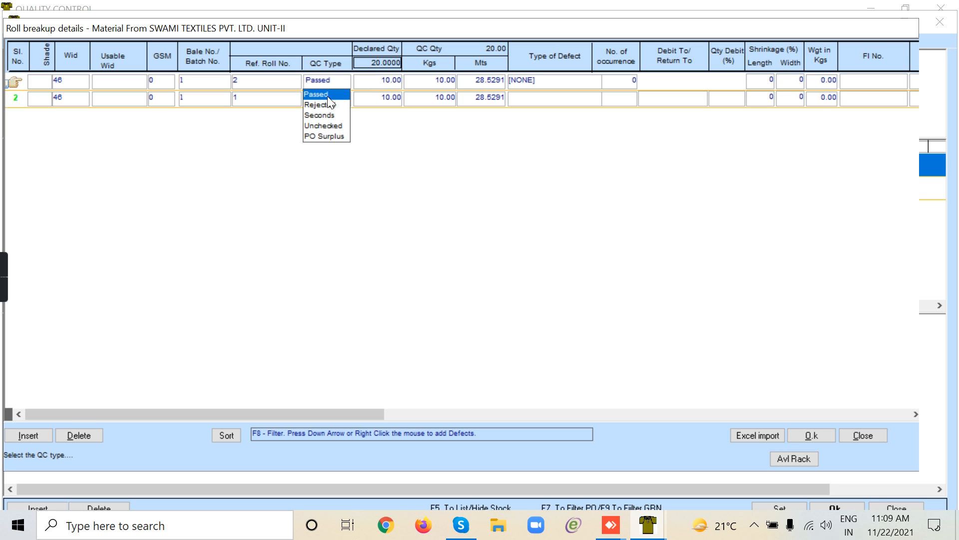
left_click(349, 100)
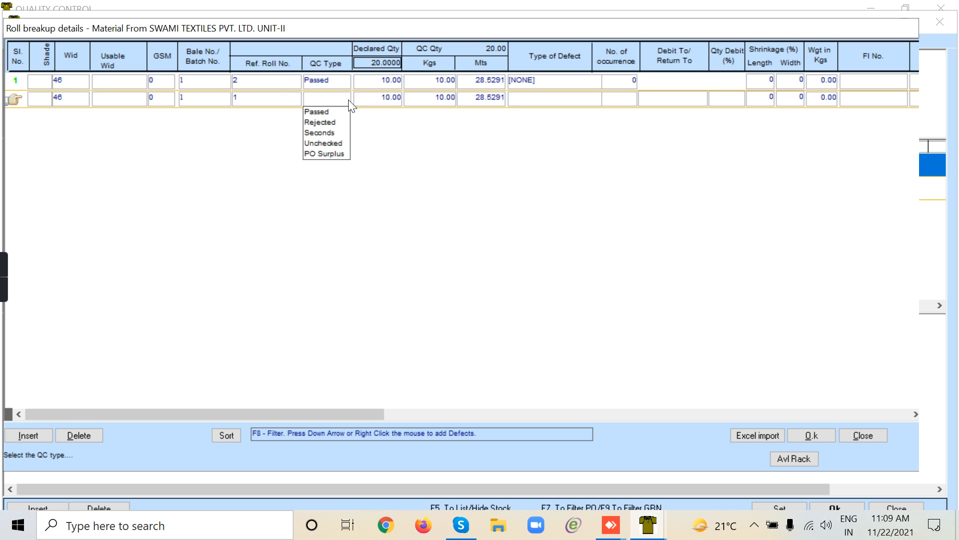
key("Down")
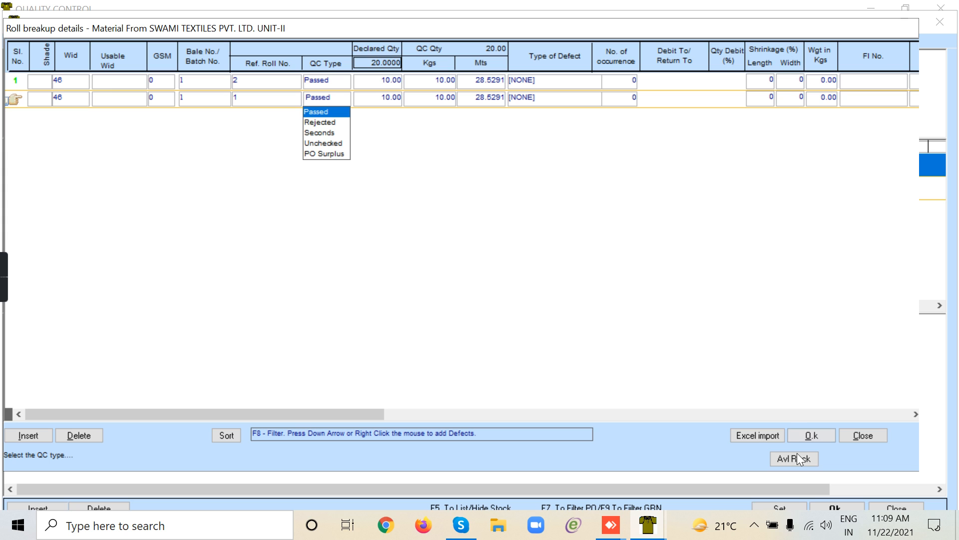
left_click(821, 435)
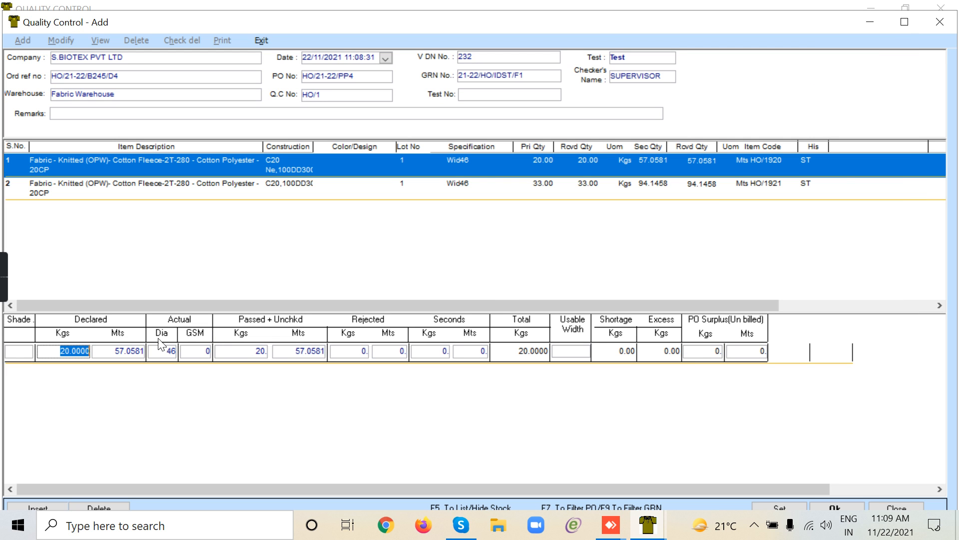
Insert a QC row for item HO/1921 and open the roll breakup for its passed Kgs
left_click(246, 190)
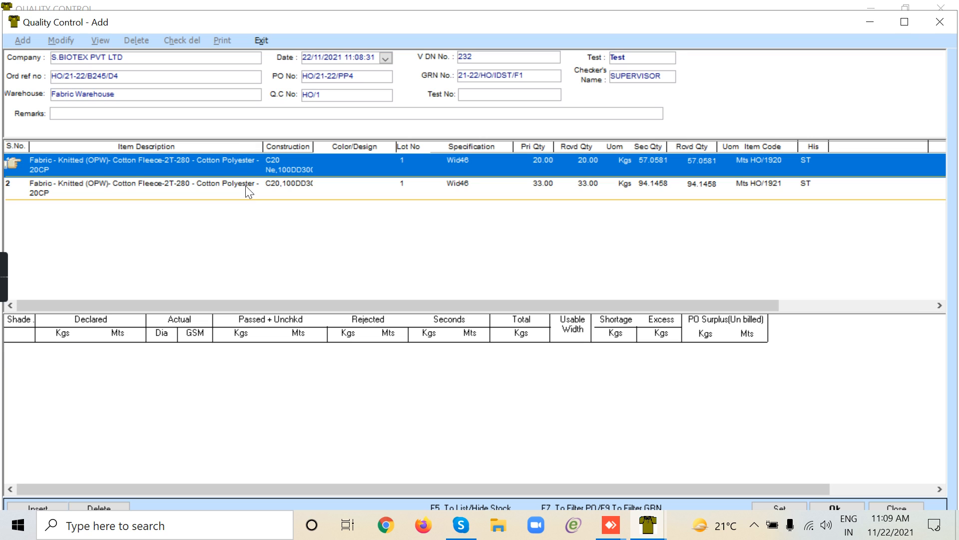
left_click(49, 505)
left_click(244, 352)
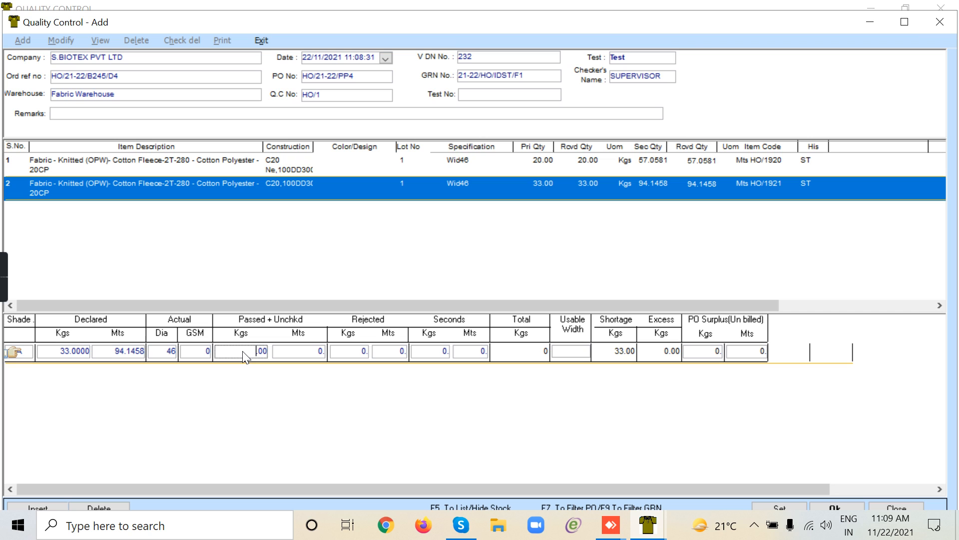
double_click(245, 356)
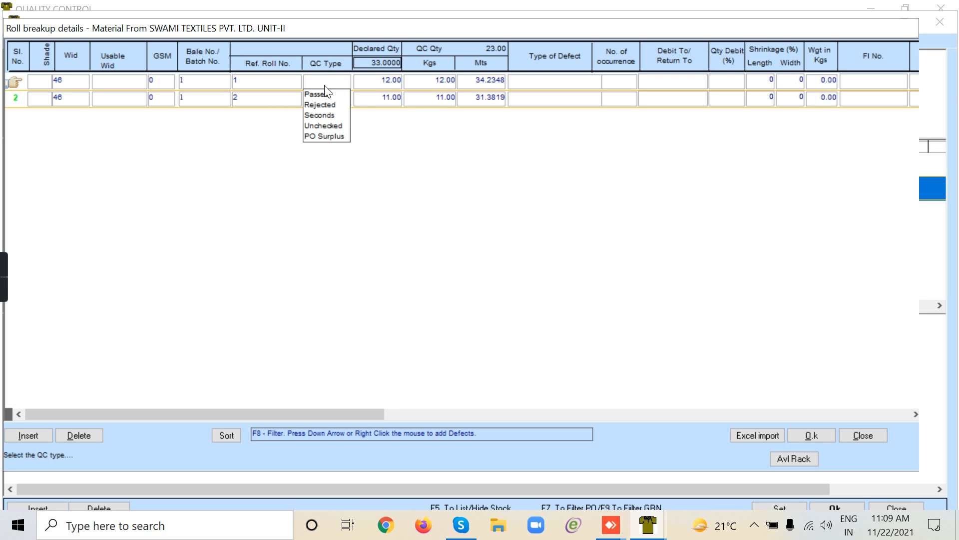
Set the QC type of both HO/1921 rolls to Passed and accept the roll breakup
left_click(326, 92)
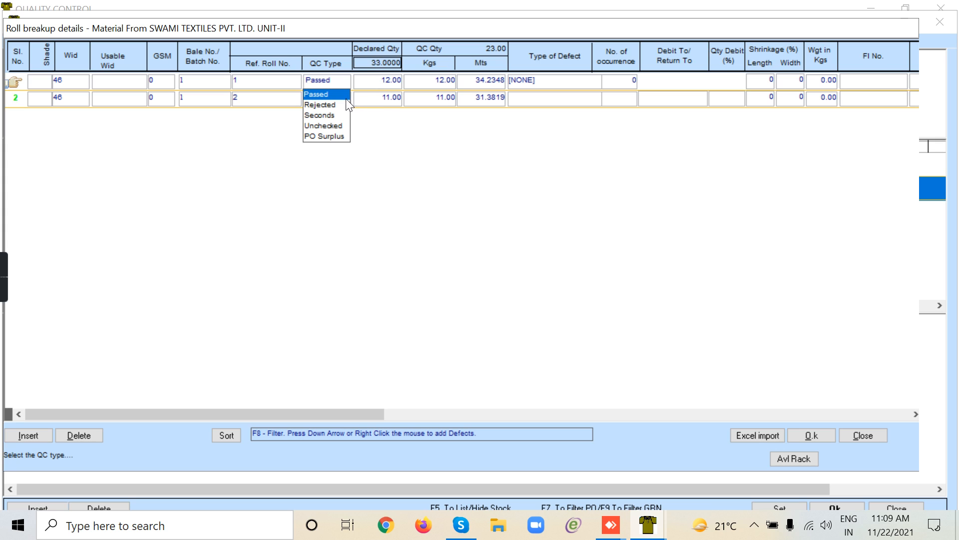
left_click(325, 94)
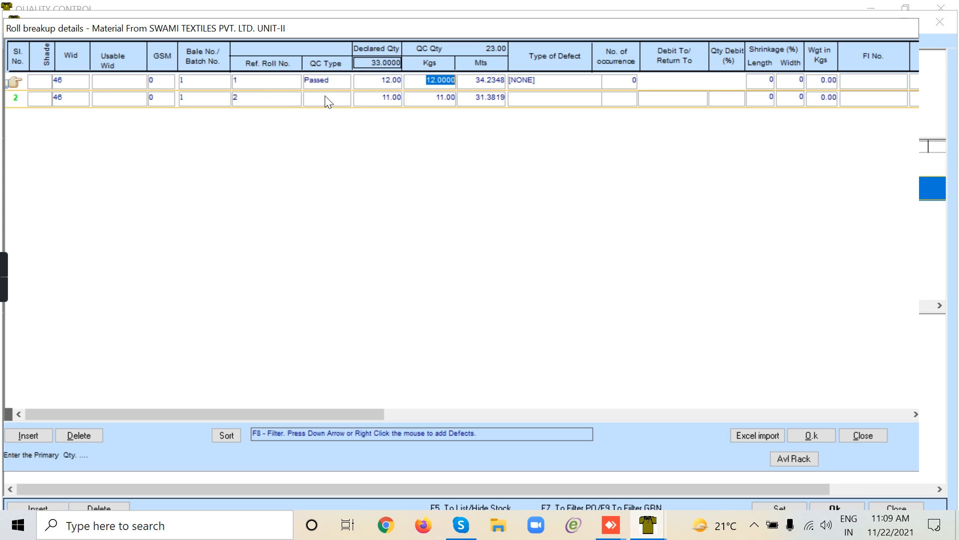
left_click(326, 100)
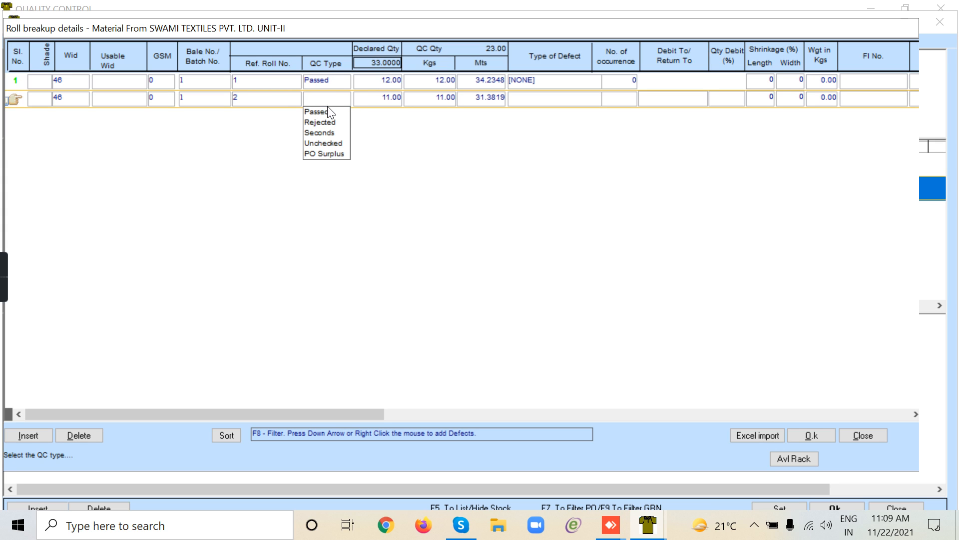
left_click(328, 111)
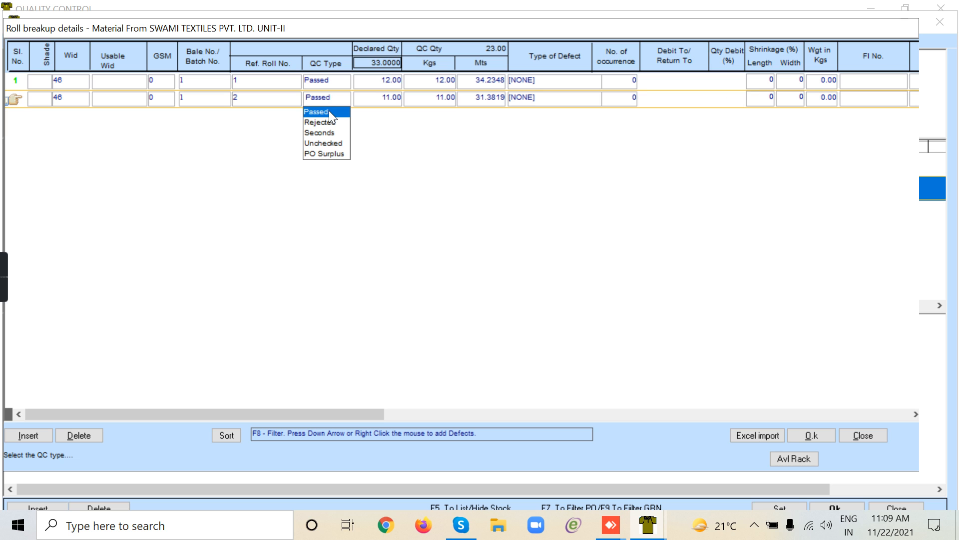
left_click(816, 433)
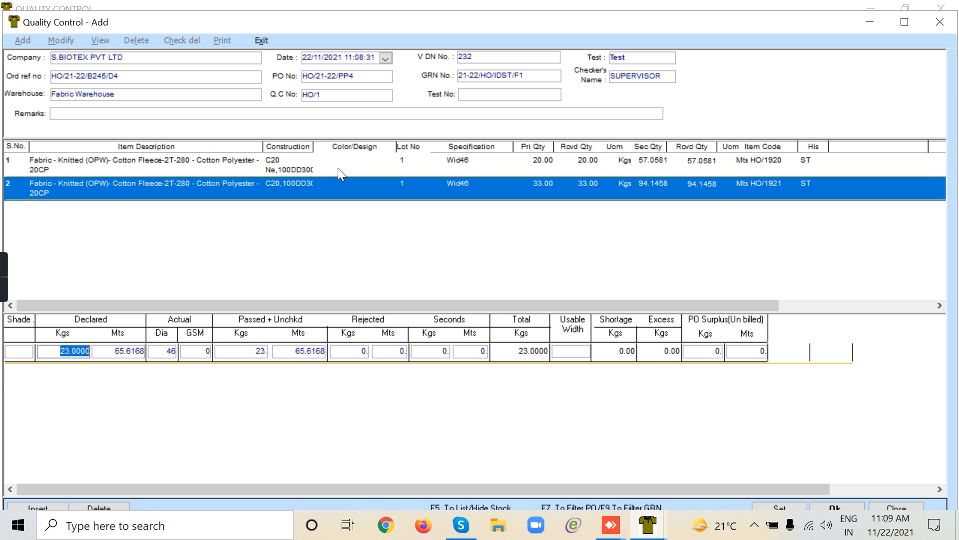
Set the test number to 1 and save the quality control entry without printing the QC details
left_click(523, 309)
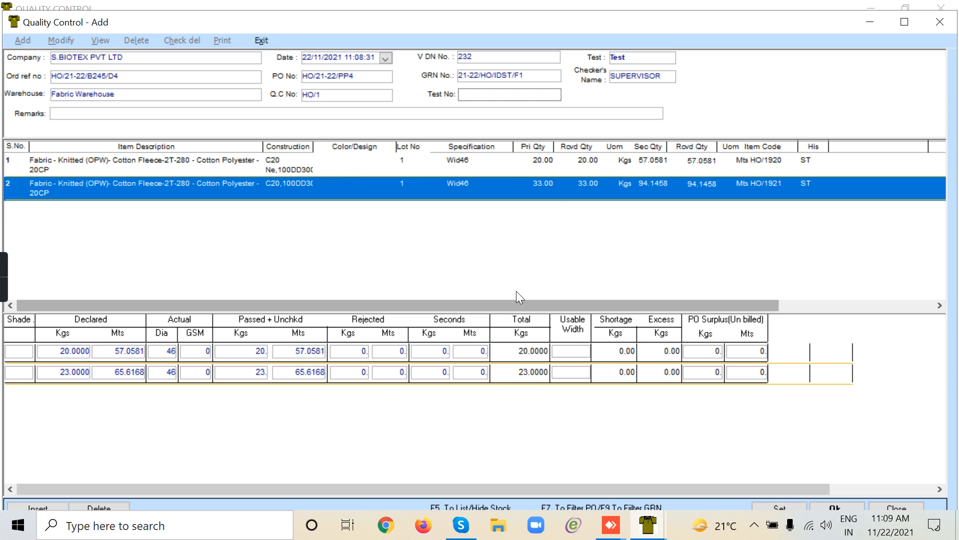
type("1")
key("Return")
left_click(845, 504)
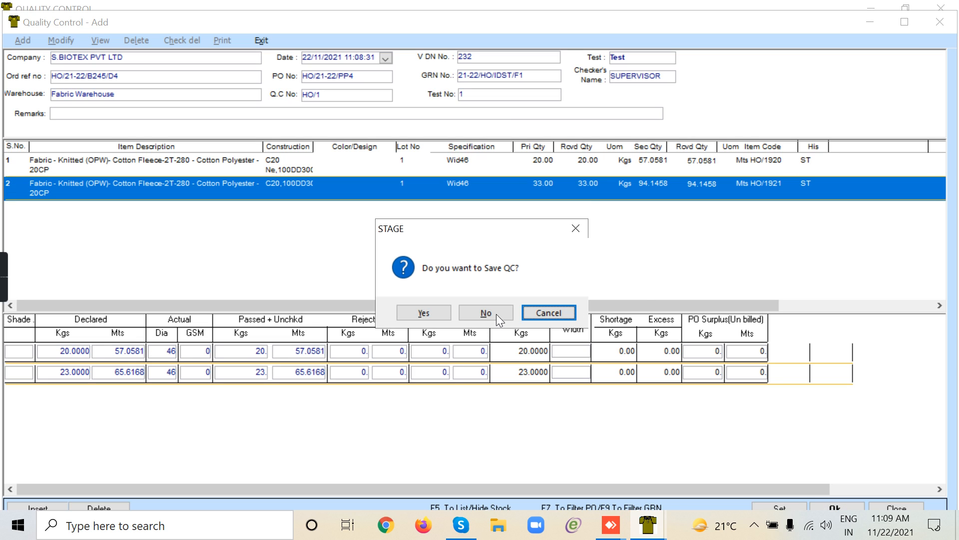
left_click(434, 310)
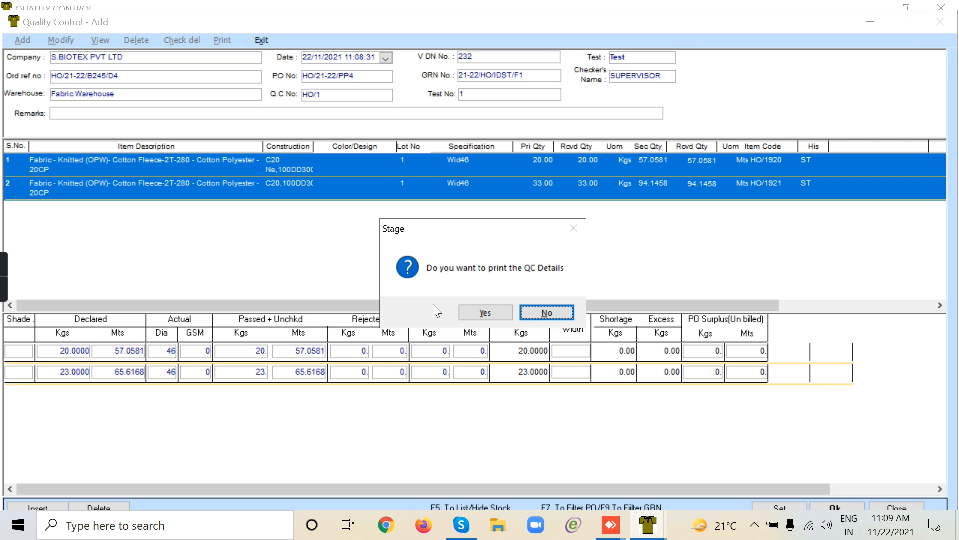
left_click(543, 313)
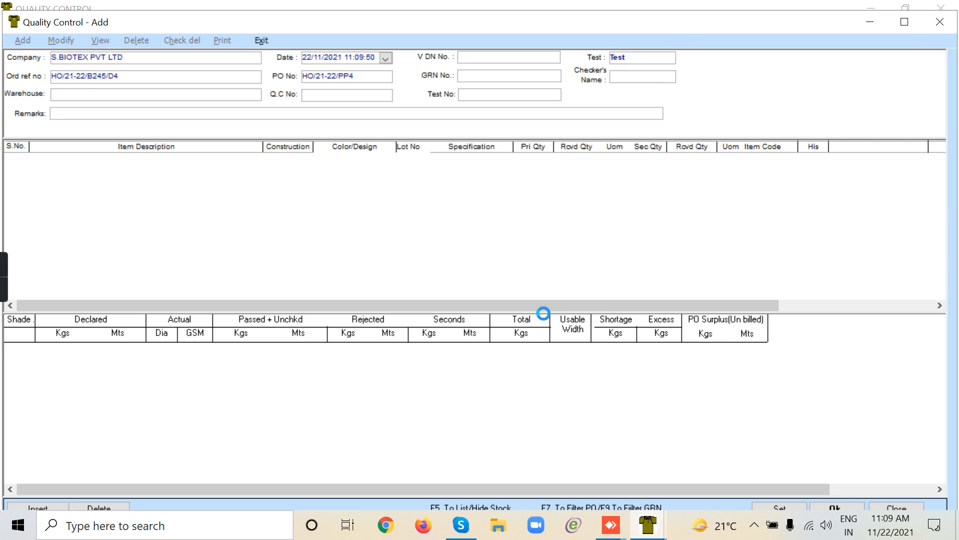
Close the Quality Control and Inventory modules and open the MRP module
left_click(262, 40)
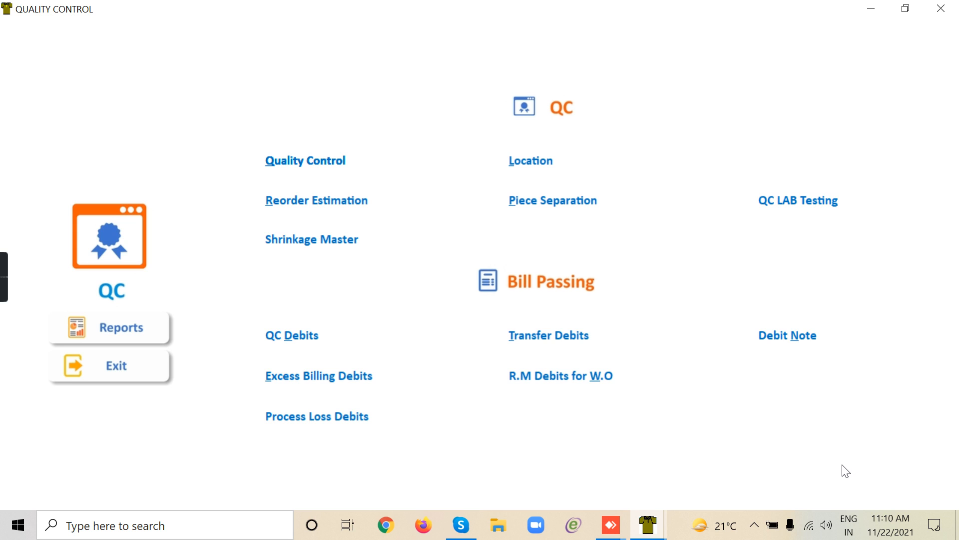
mouse_move(648, 524)
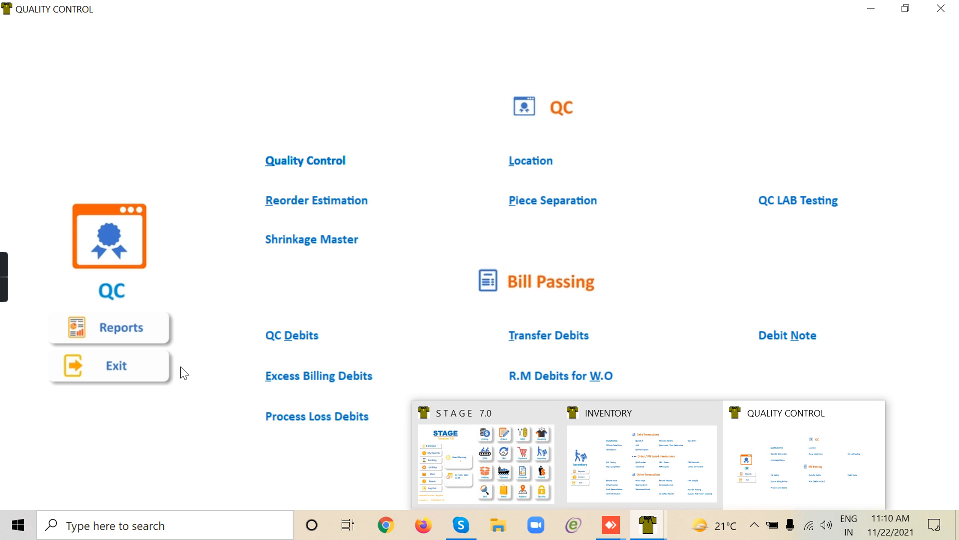
left_click(117, 372)
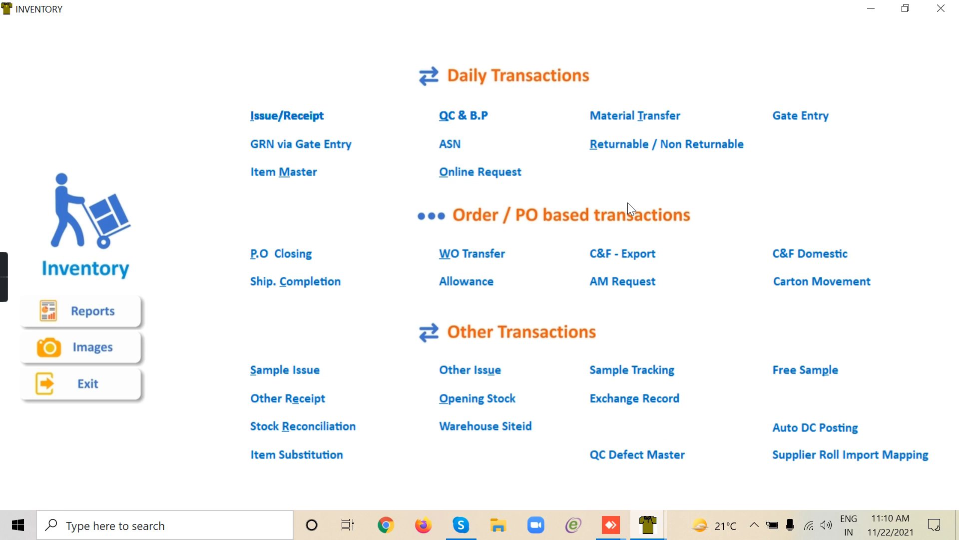
mouse_move(864, 516)
left_click(87, 390)
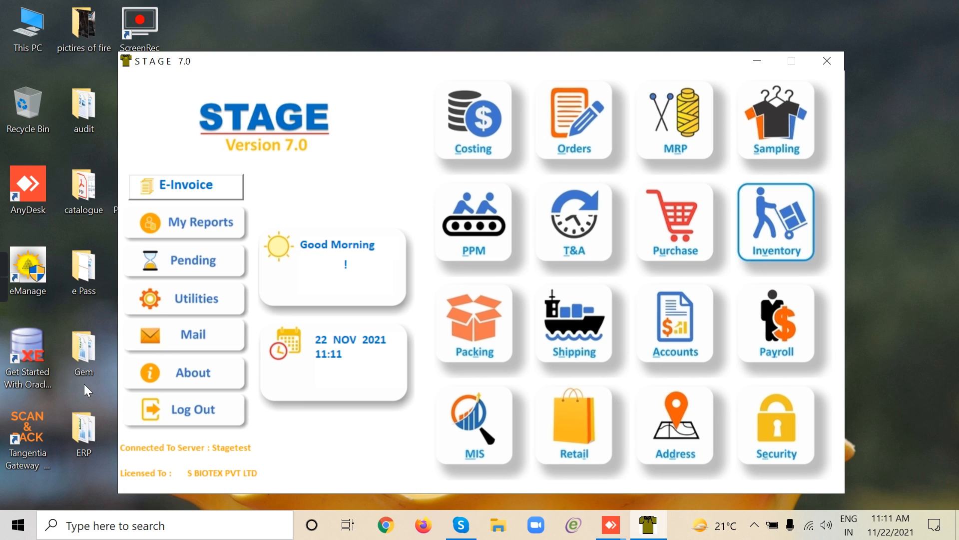
left_click(692, 140)
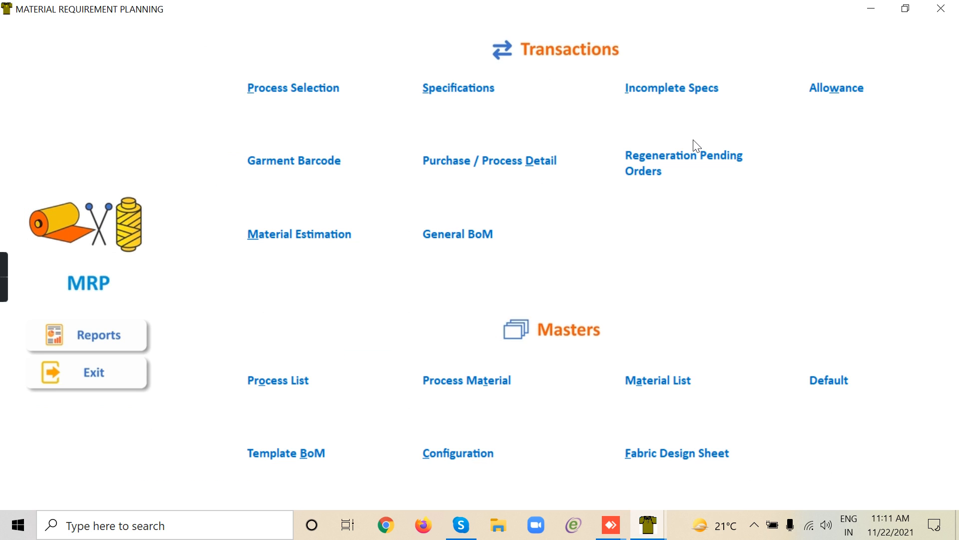
Open the Material List master for modification and go to the end of the list
left_click(673, 390)
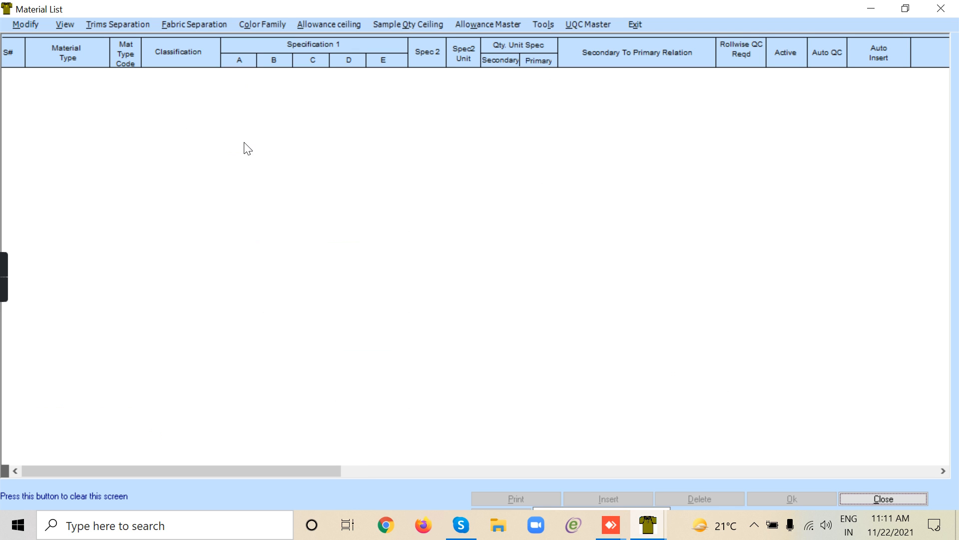
left_click(29, 25)
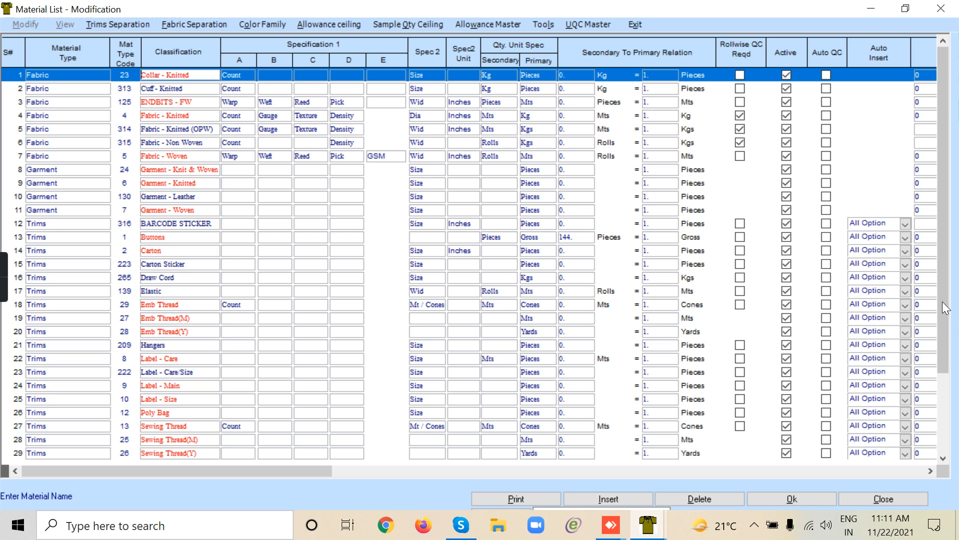
left_click_drag(940, 253, 941, 340)
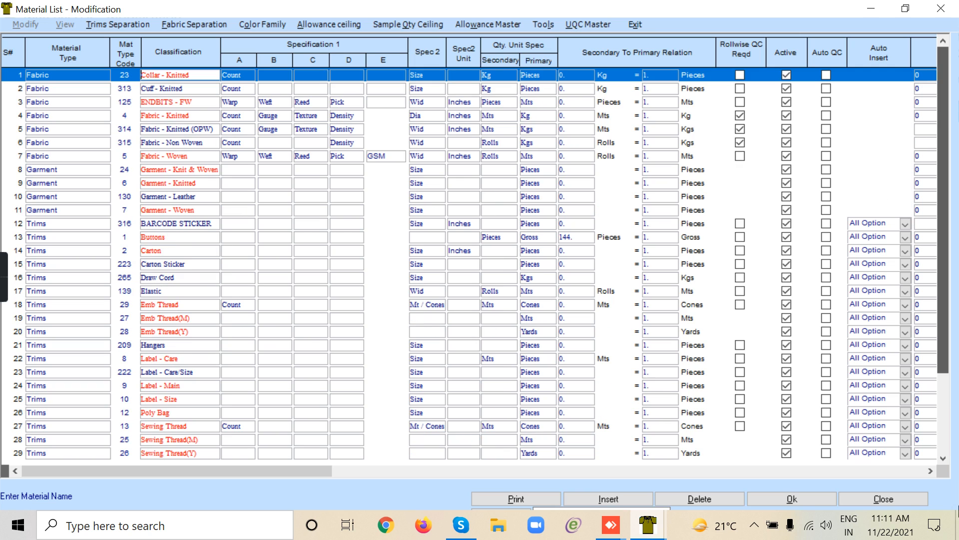
left_click(948, 448)
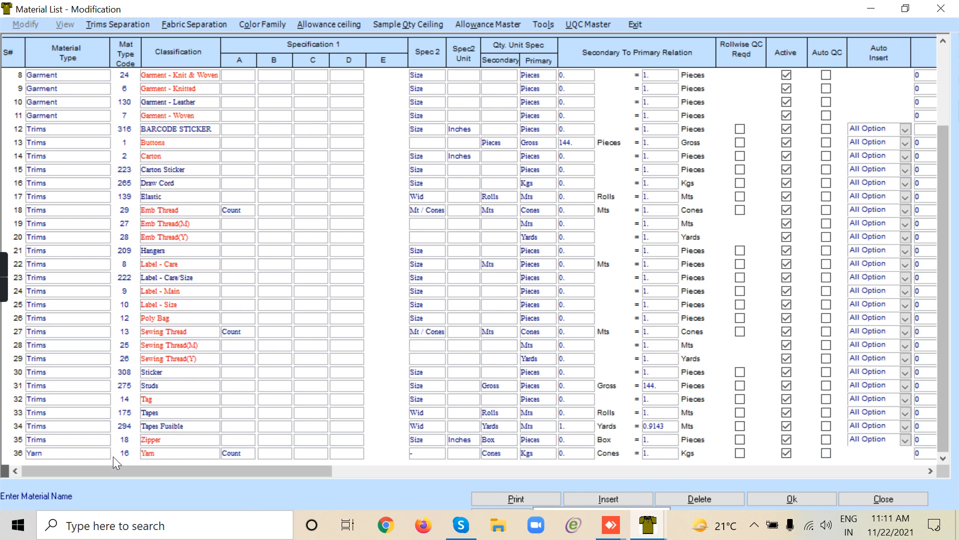
Insert a new row in the Material List with Others as its material type
left_click(589, 501)
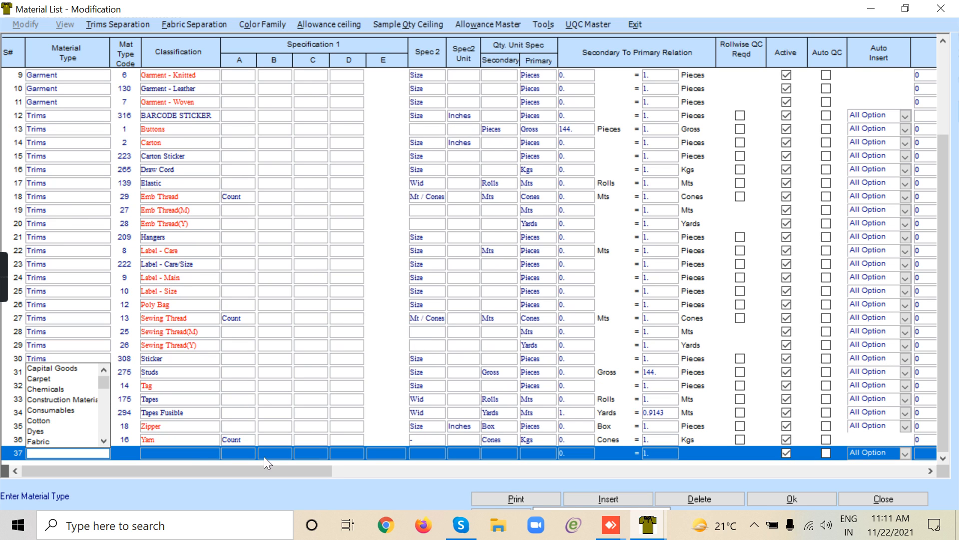
scroll(109, 428, "down", 3)
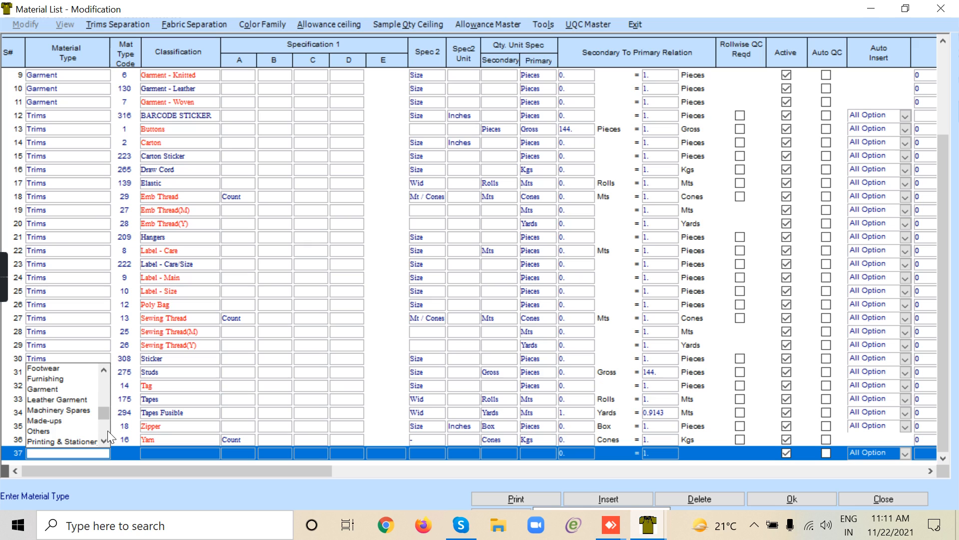
scroll(108, 435, "down", 2)
left_click(39, 388)
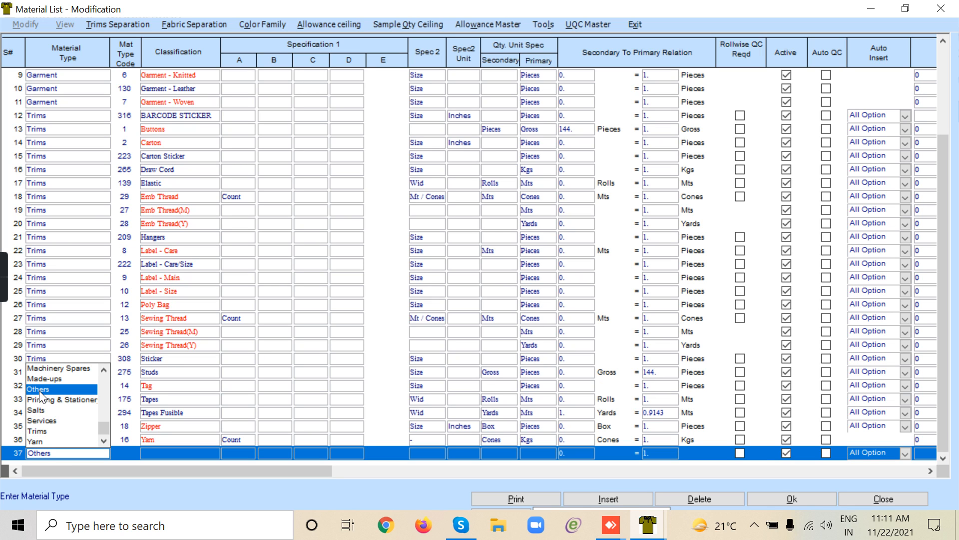
left_click(39, 390)
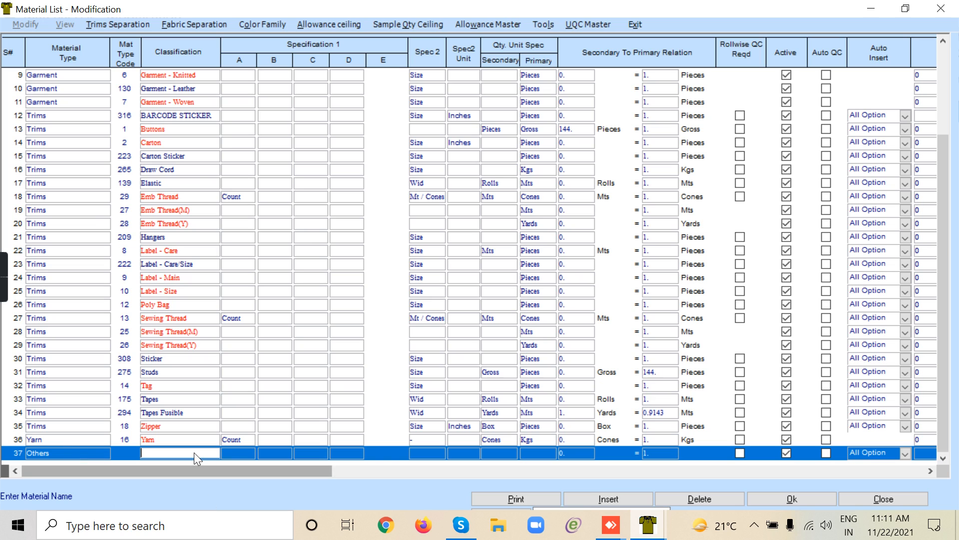
Enter A4 Bundle as the classification of the new Others row
type("A")
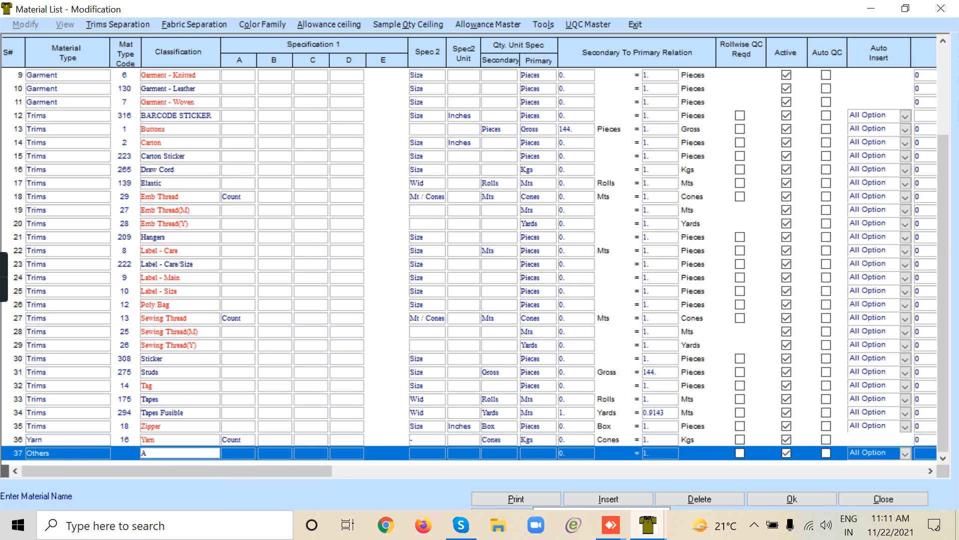
type("4 Bundle")
key("Return")
Leave the A4 Bundle row's specifications and secondary unit blank and set its primary quantity unit to Pieces
key("Return")
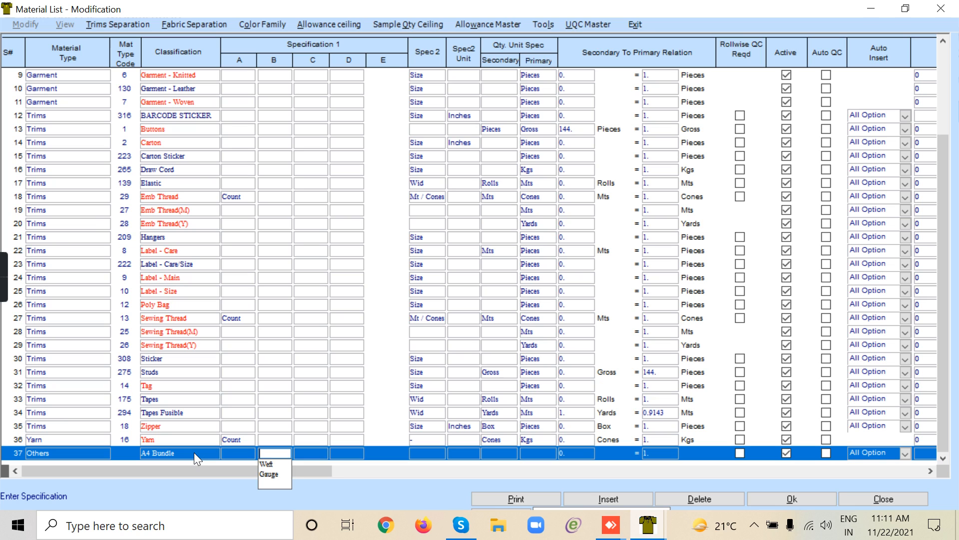
key("Return")
key("Return")
key("Return")
key("Return")
key("Return")
key("Return")
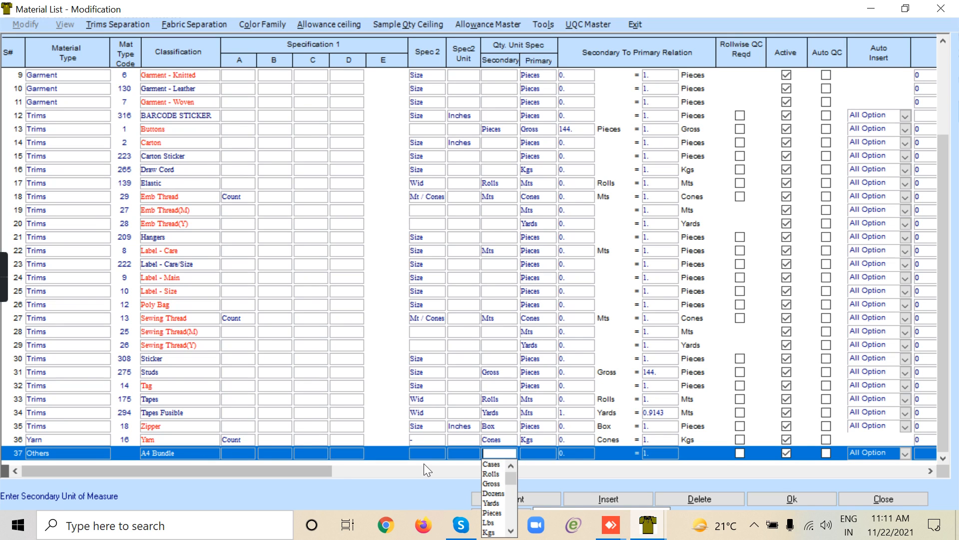
left_click(550, 454)
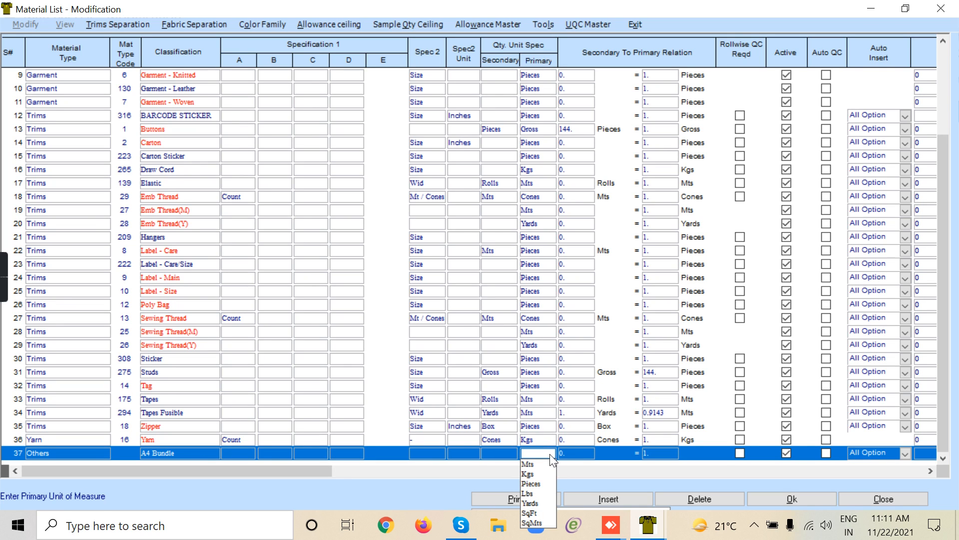
left_click(536, 484)
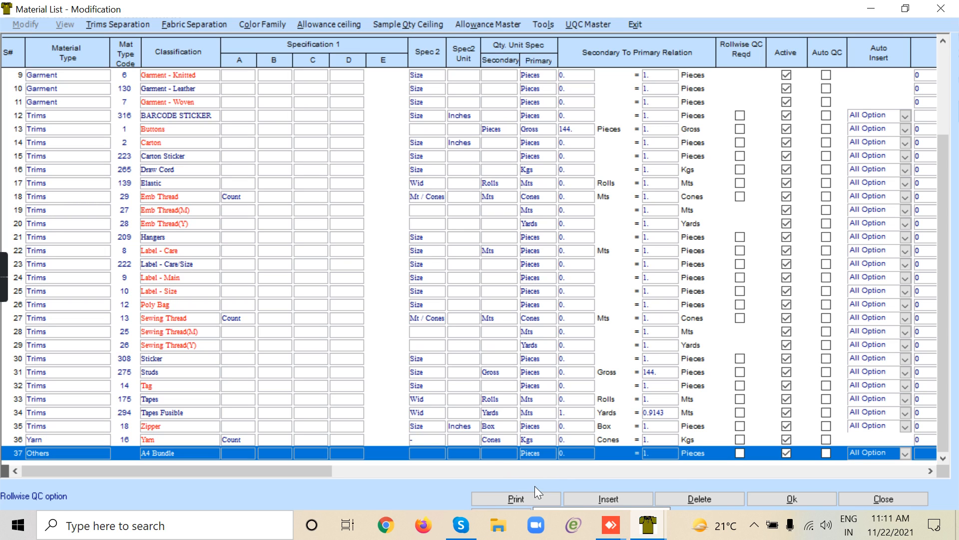
Save the Material List changes and close the master
left_click(791, 497)
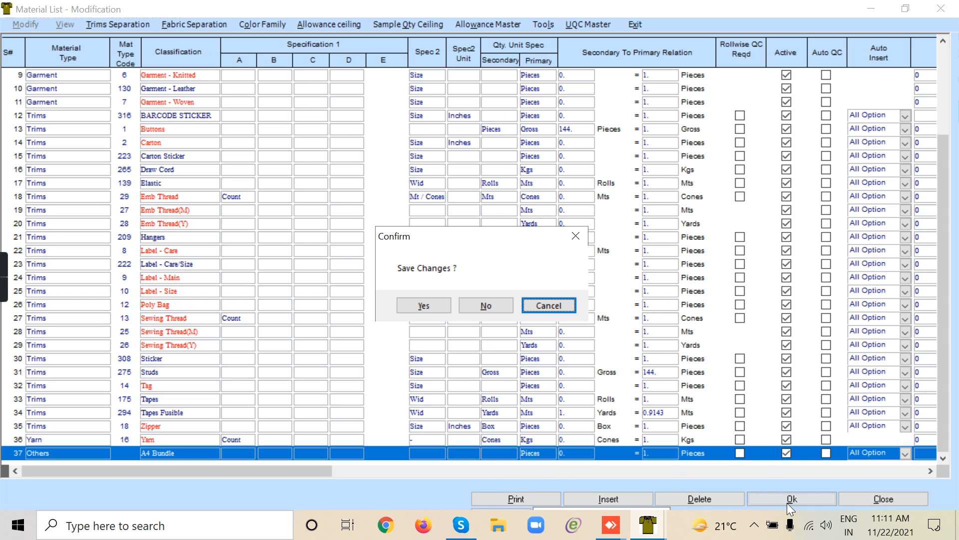
left_click(441, 307)
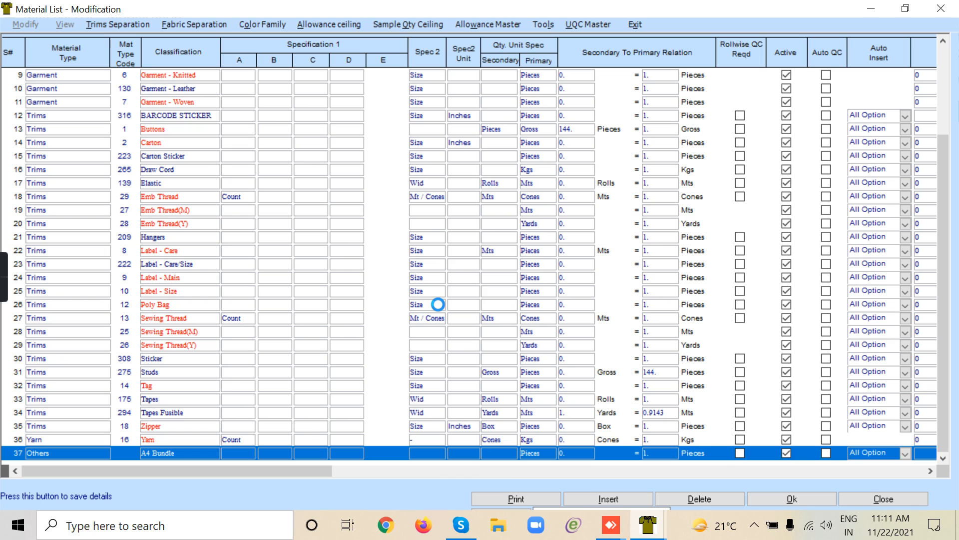
left_click(501, 310)
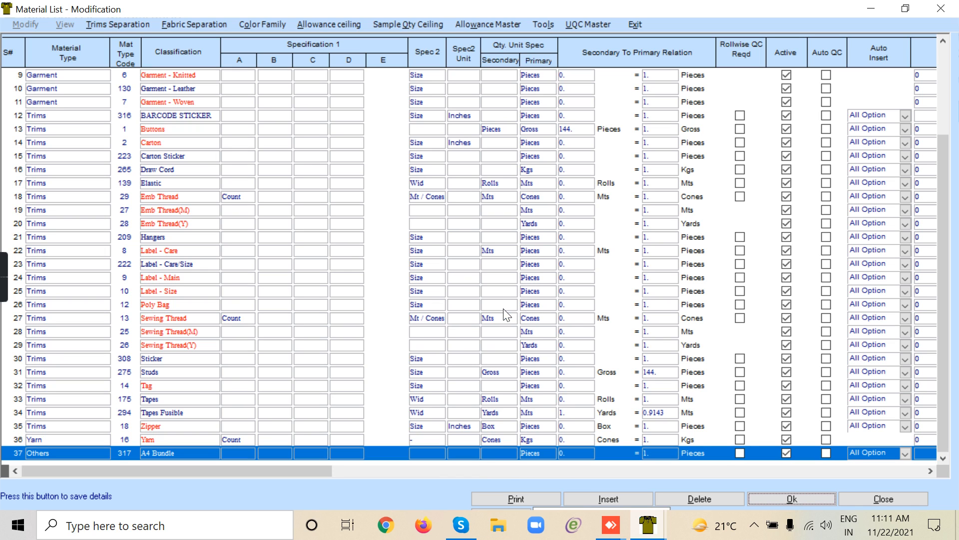
left_click(636, 25)
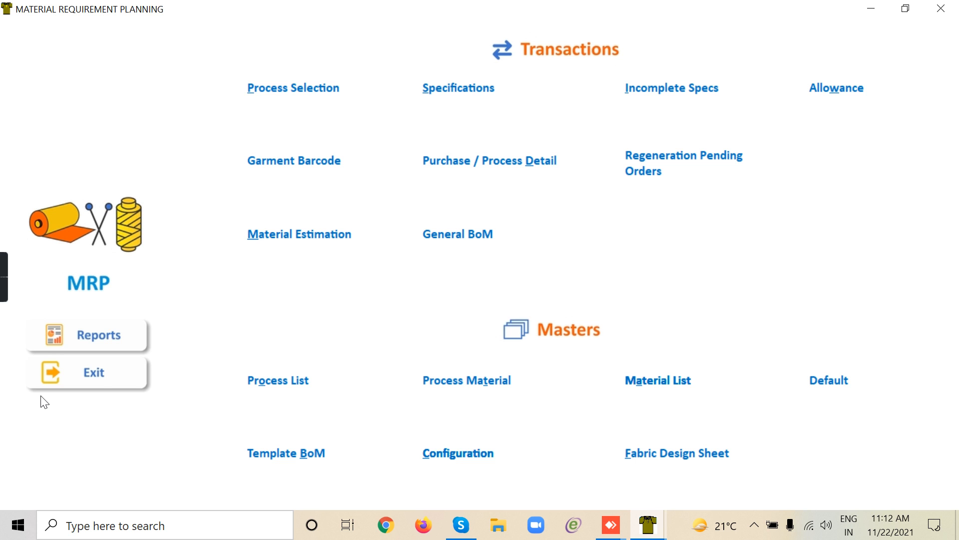
Exit and reopen the MRP module, and open the Process Material master
left_click(100, 381)
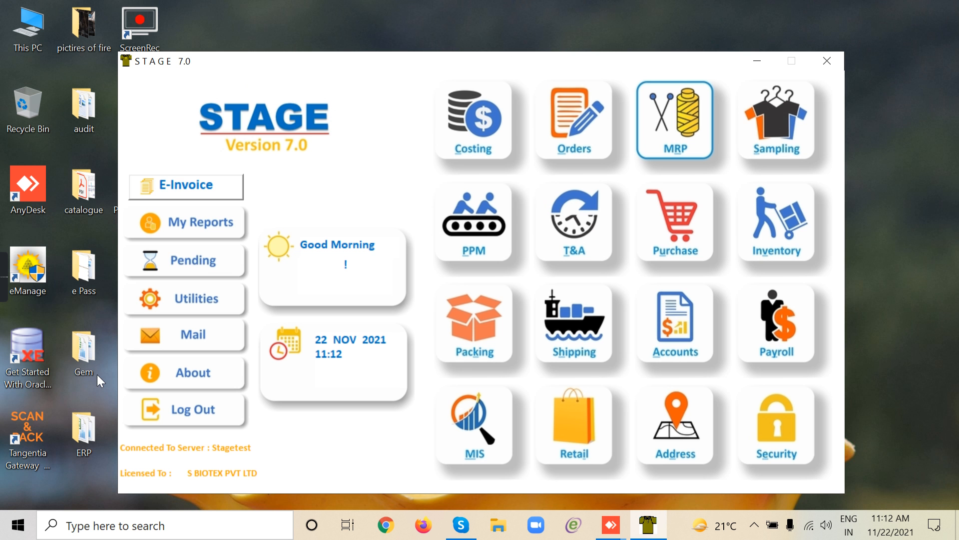
left_click(661, 143)
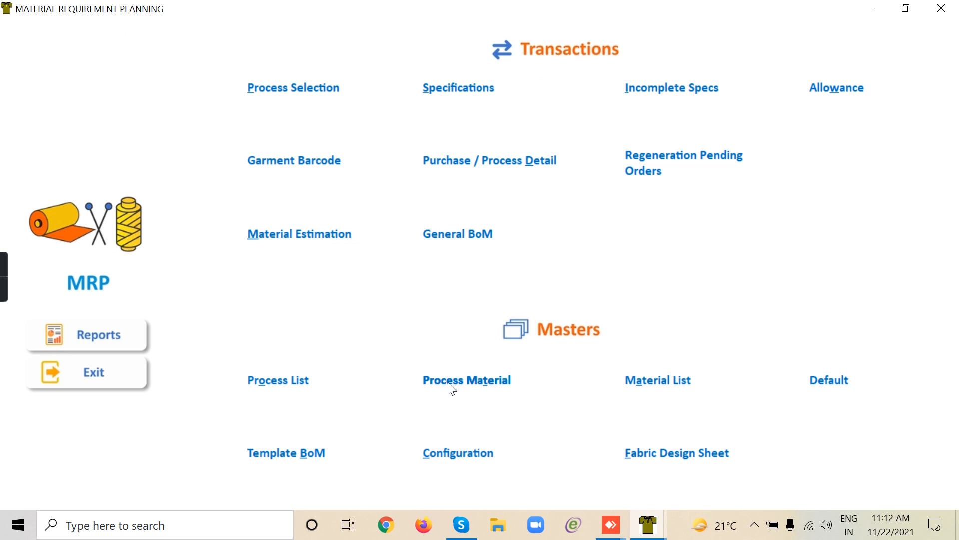
left_click(451, 386)
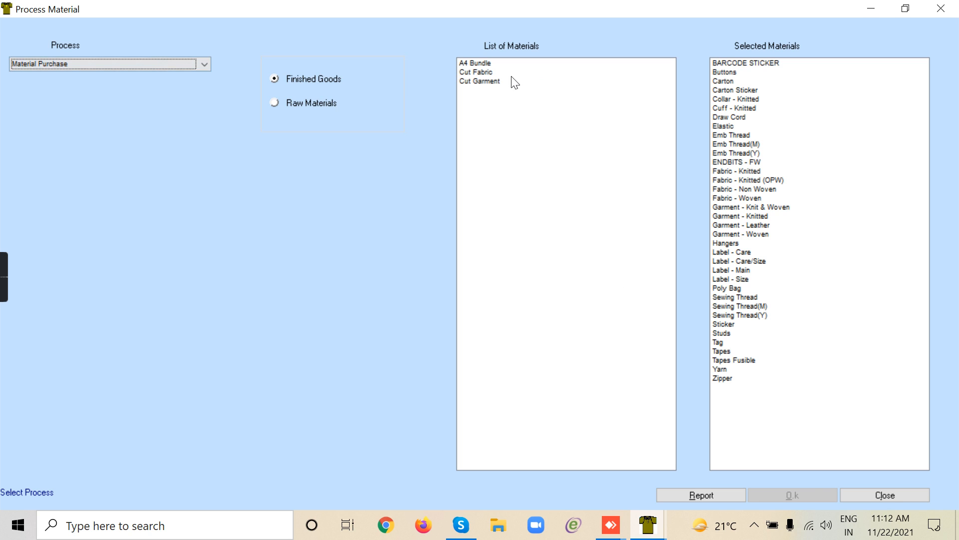
Add A4 Bundle to the selected finished goods of the Material Purchase process, save, and close Process Material
double_click(492, 63)
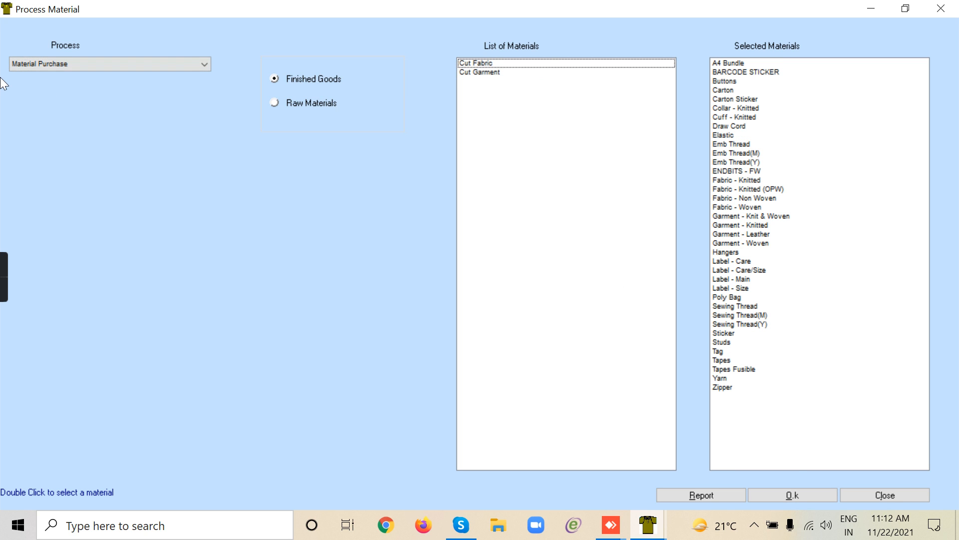
left_click(785, 499)
left_click(442, 304)
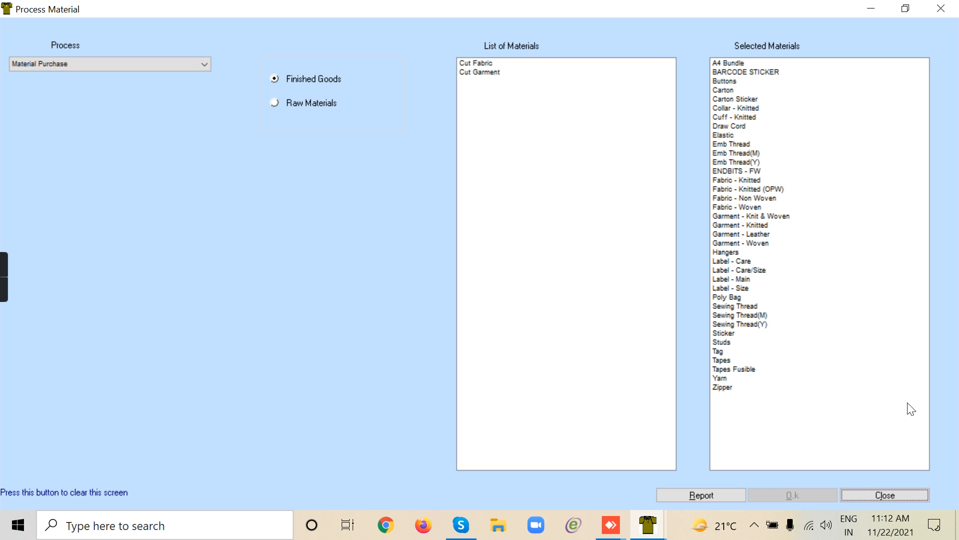
left_click(906, 496)
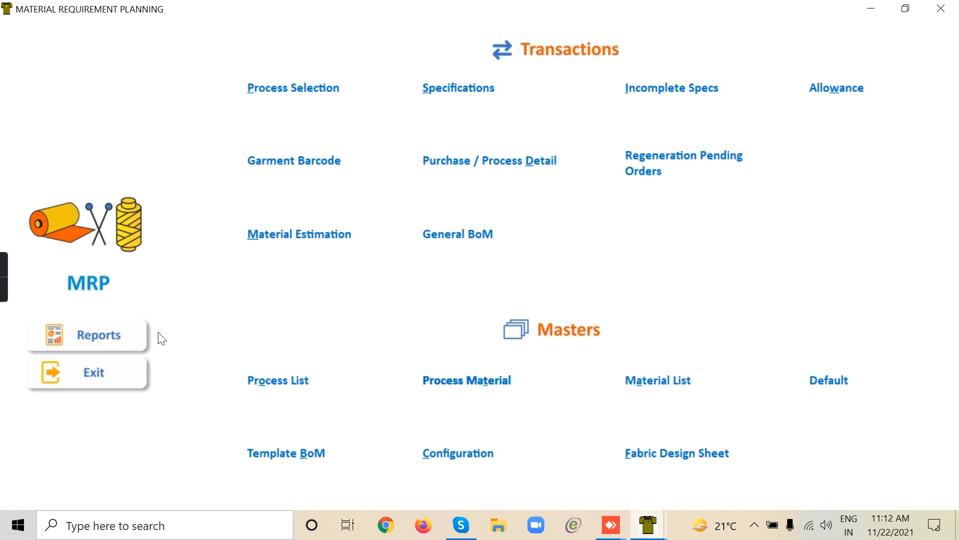
Leave MRP and open GPO Requisition from the general purchase section of the Domestic Purchase module
left_click(91, 376)
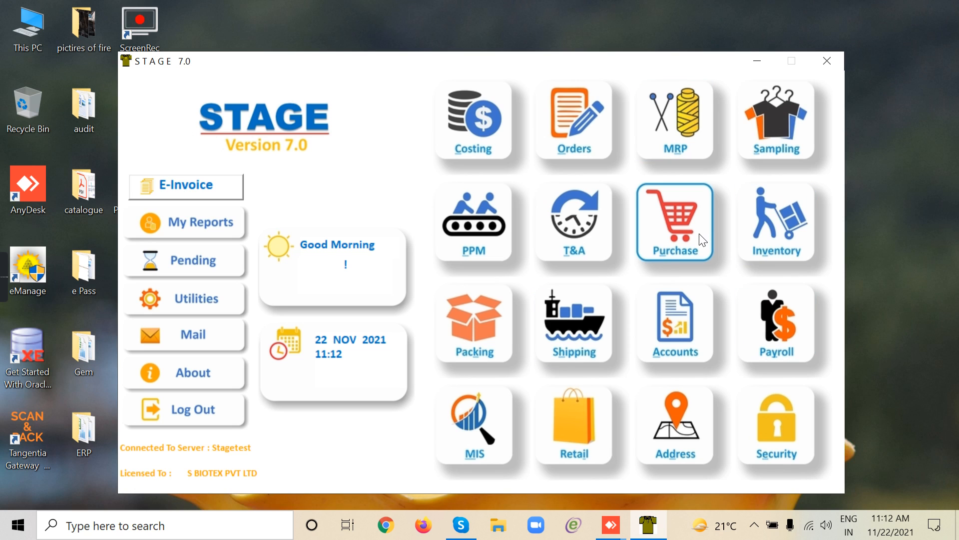
left_click(849, 323)
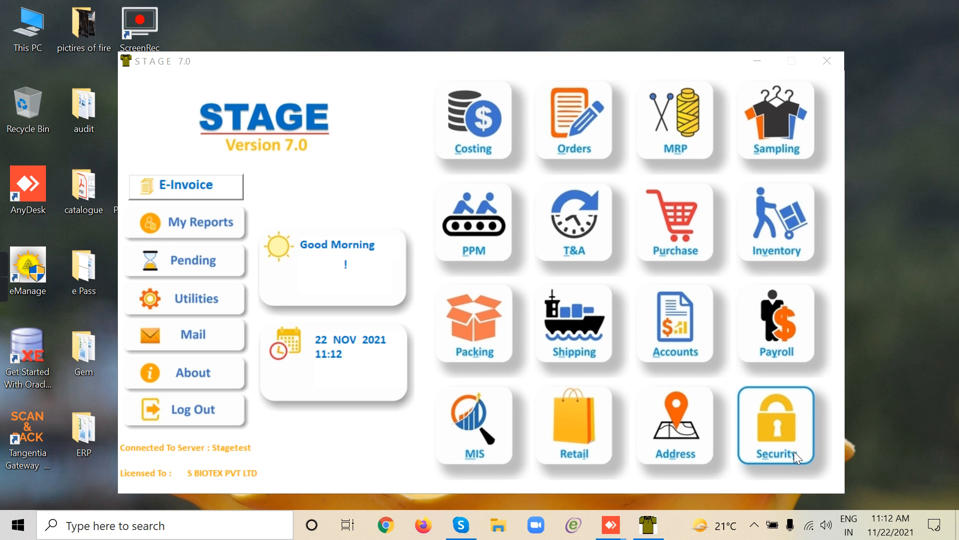
left_click(690, 245)
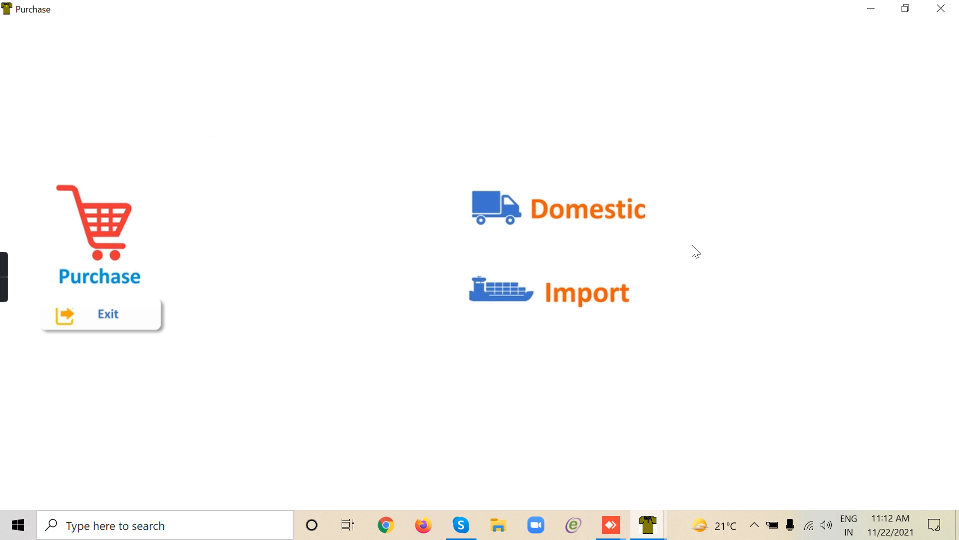
left_click(606, 216)
left_click(327, 189)
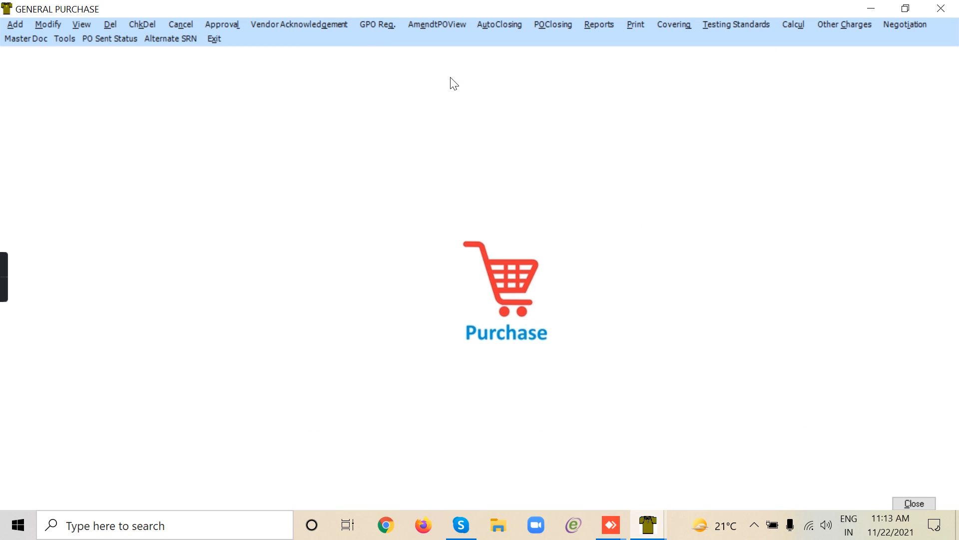
left_click(370, 25)
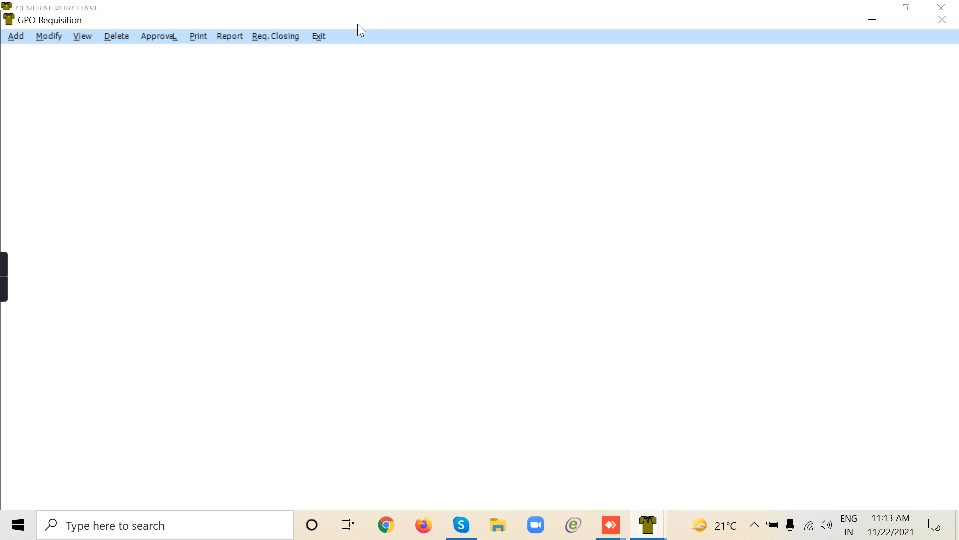
Start a new GPO requisition and set its material type to Others
left_click(15, 39)
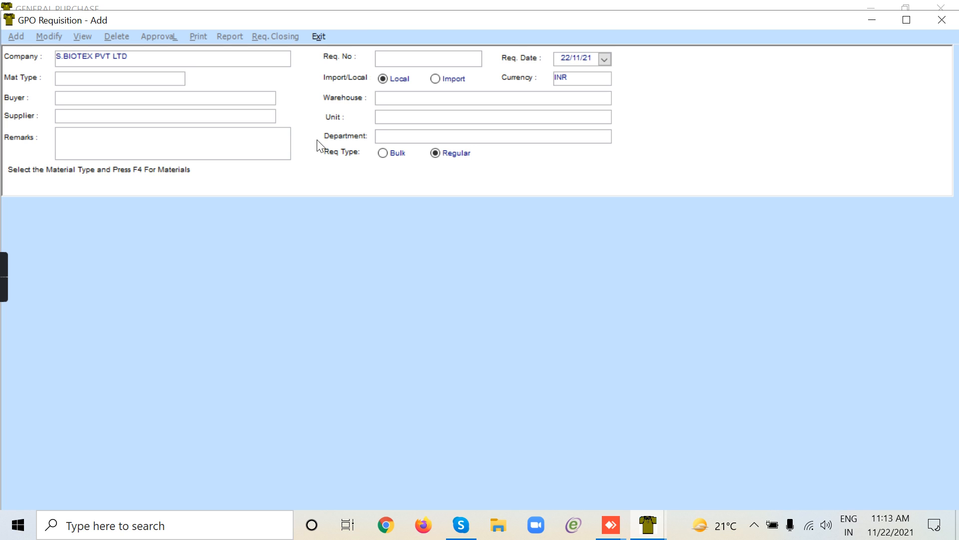
left_click(150, 79)
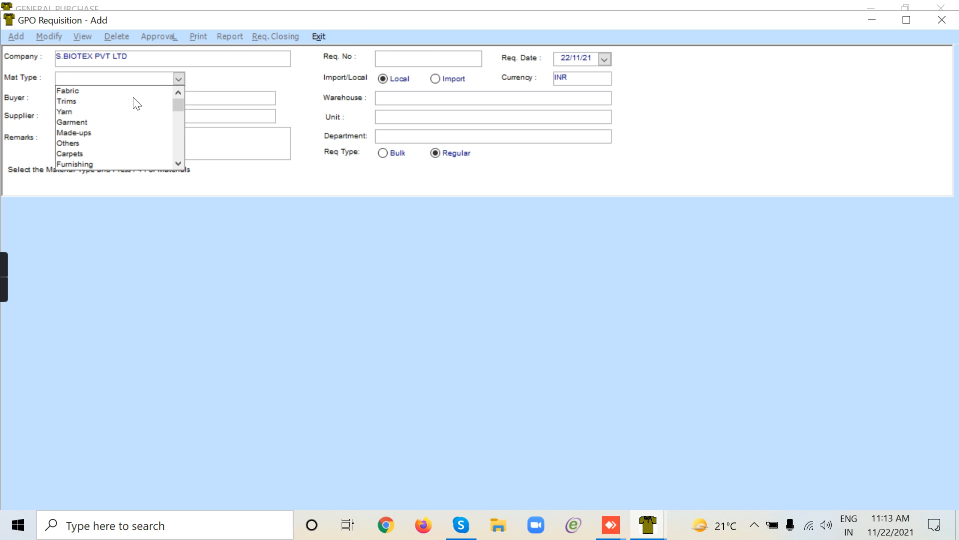
left_click(74, 144)
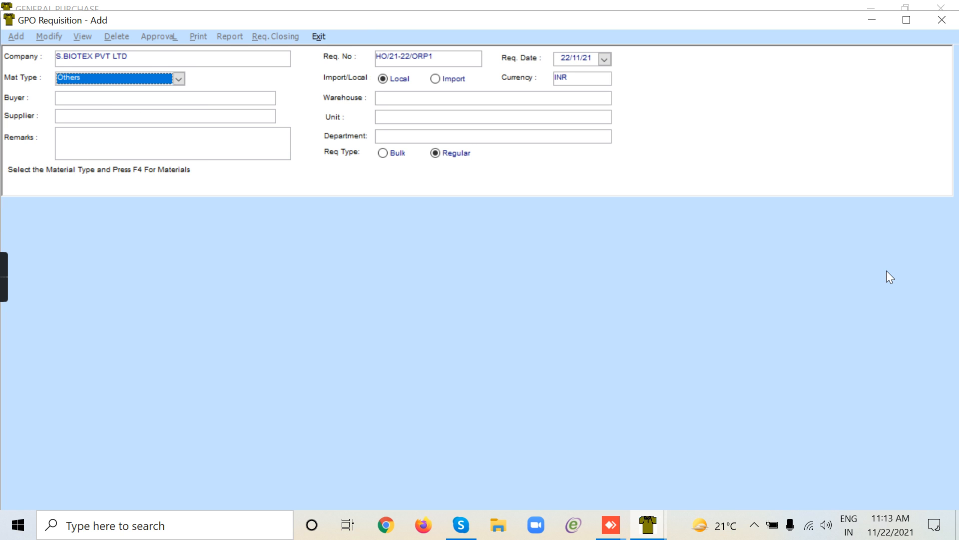
Reposition the GPO Requisition window and turn on automatic hiding of the taskbar in desktop mode
left_click_drag(682, 17, 685, 2)
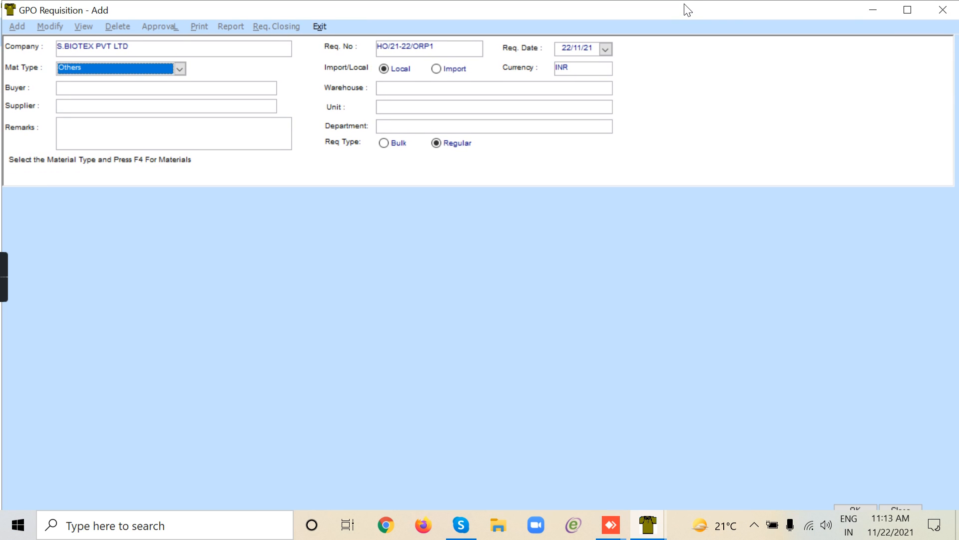
left_click_drag(682, 14, 681, 8)
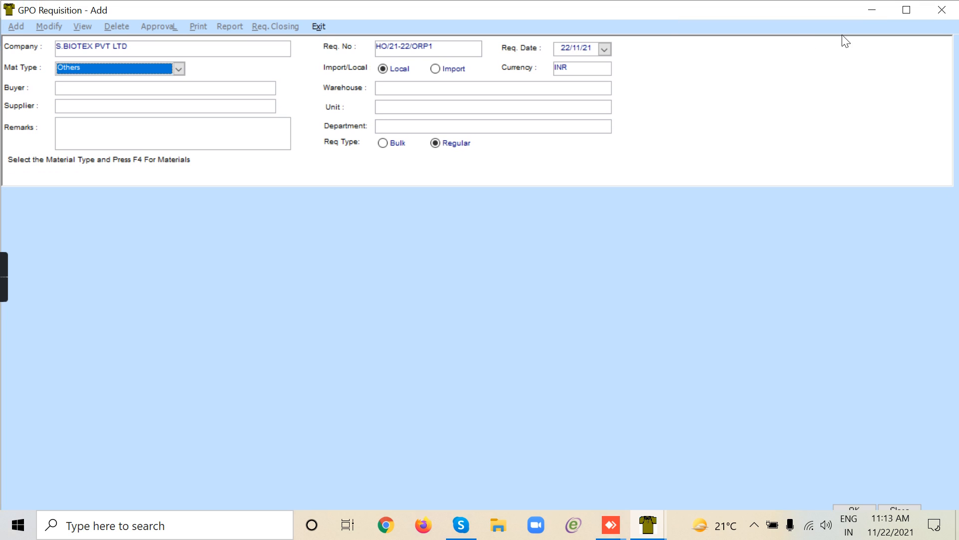
right_click(681, 526)
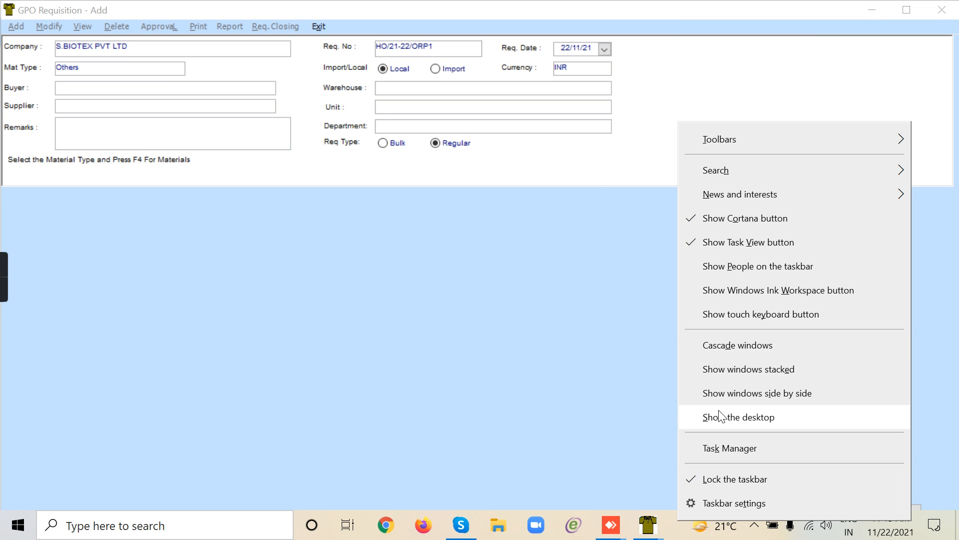
left_click(735, 508)
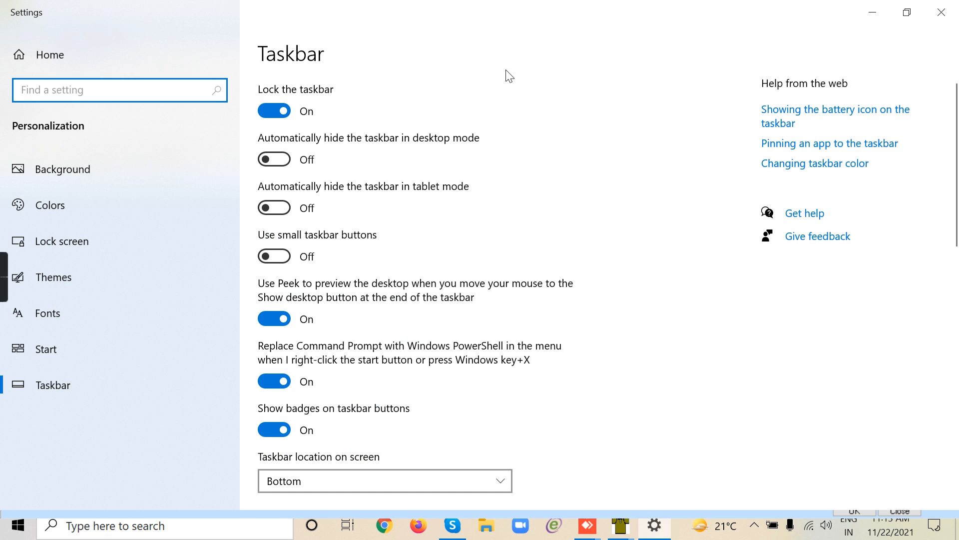
left_click(286, 165)
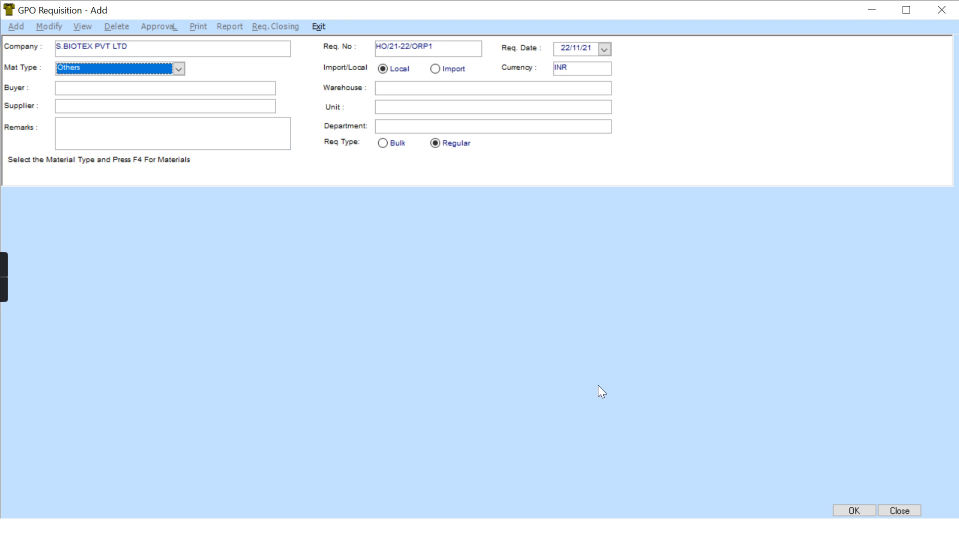
Exit the GPO requisition, set the purchase windows aside, and open Item Master from the Inventory module
left_click(318, 28)
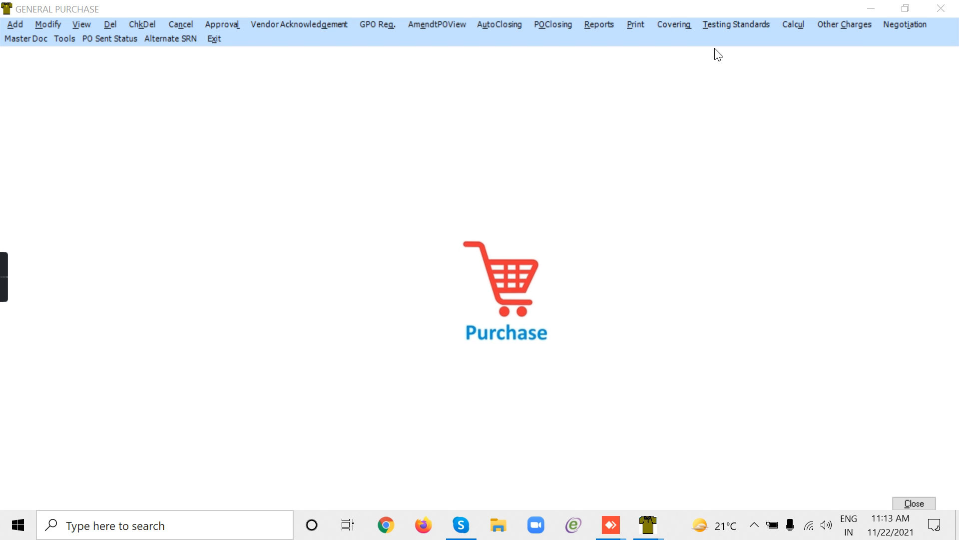
left_click(869, 12)
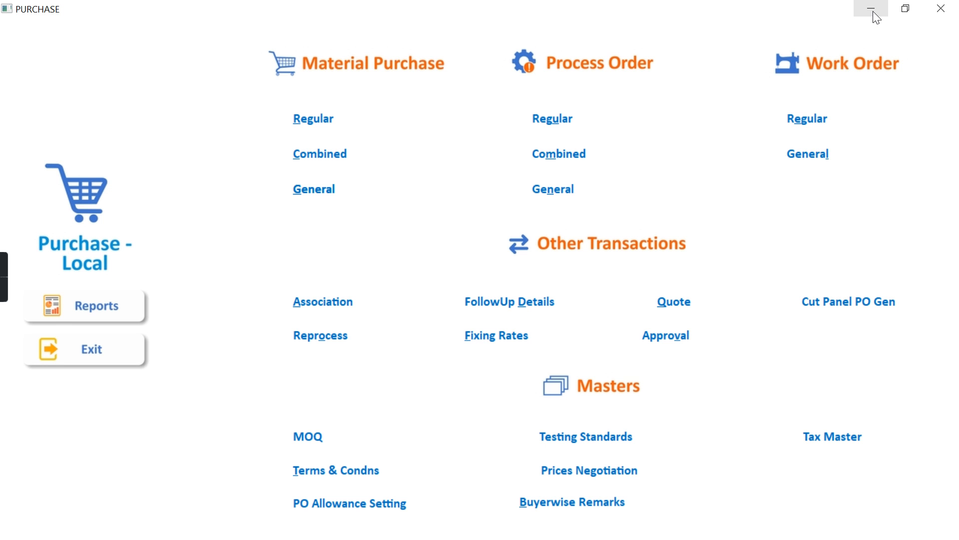
left_click(875, 15)
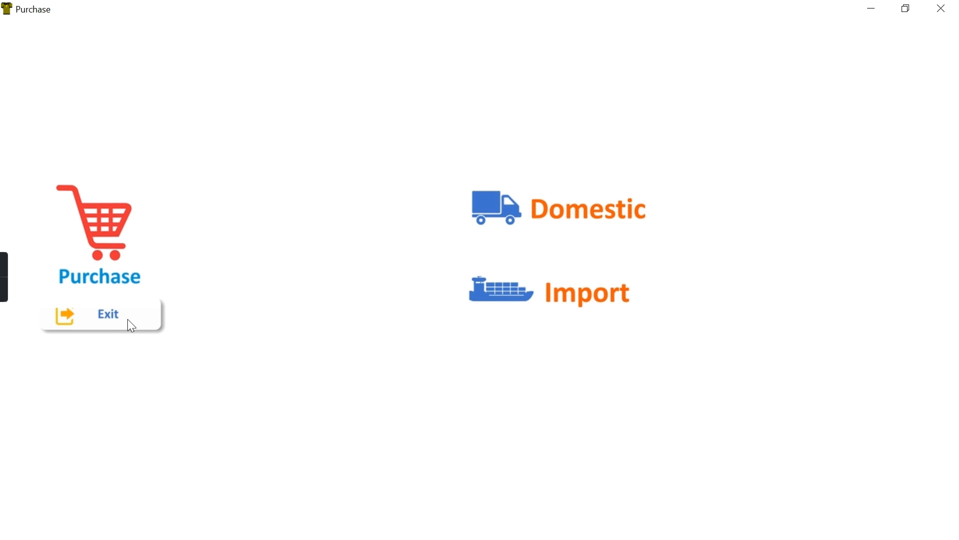
left_click(872, 8)
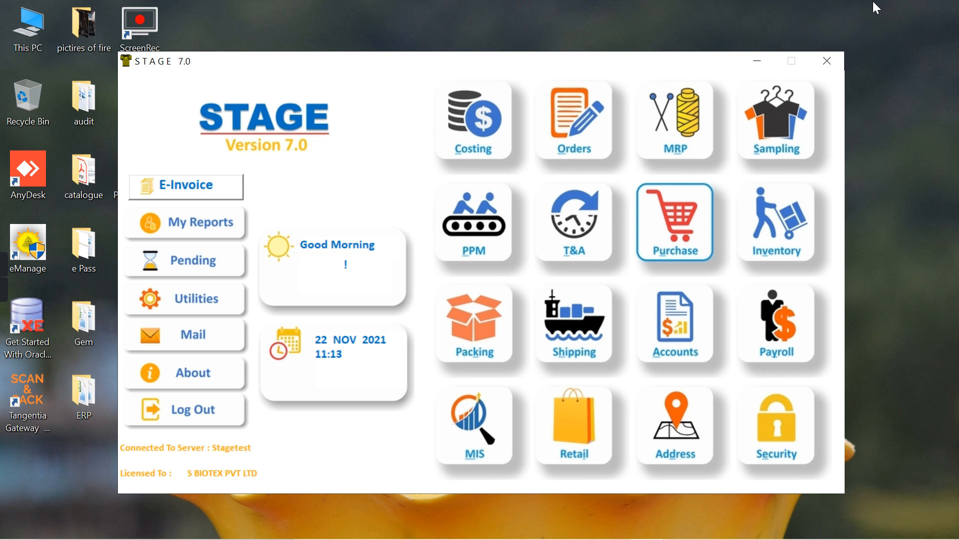
left_click(770, 239)
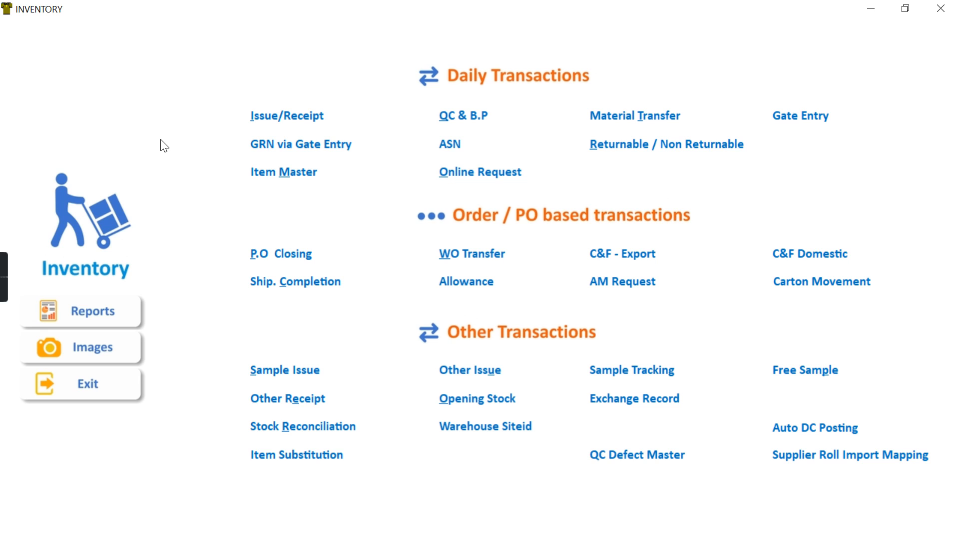
left_click(304, 173)
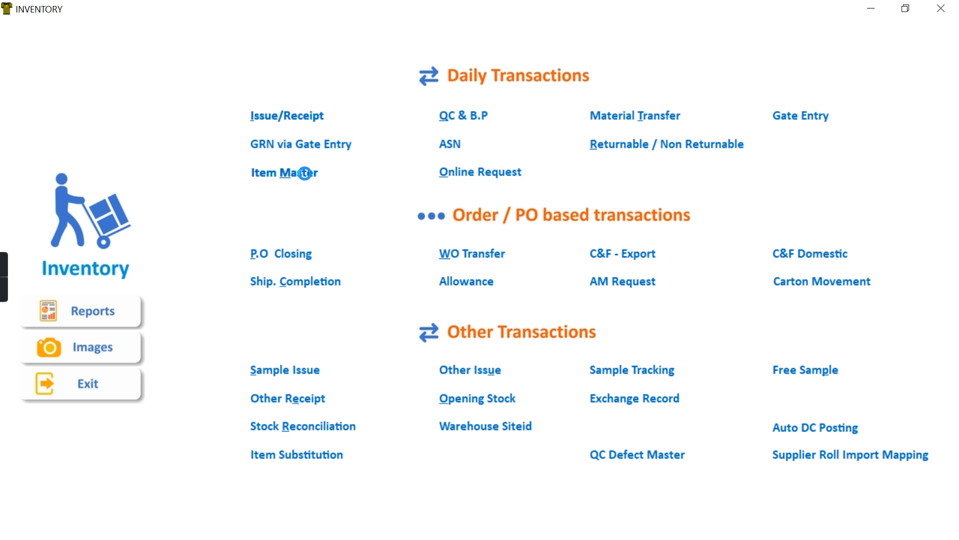
Start a new item with classification A4 Bundle and a dash for both contents and material name
left_click(25, 23)
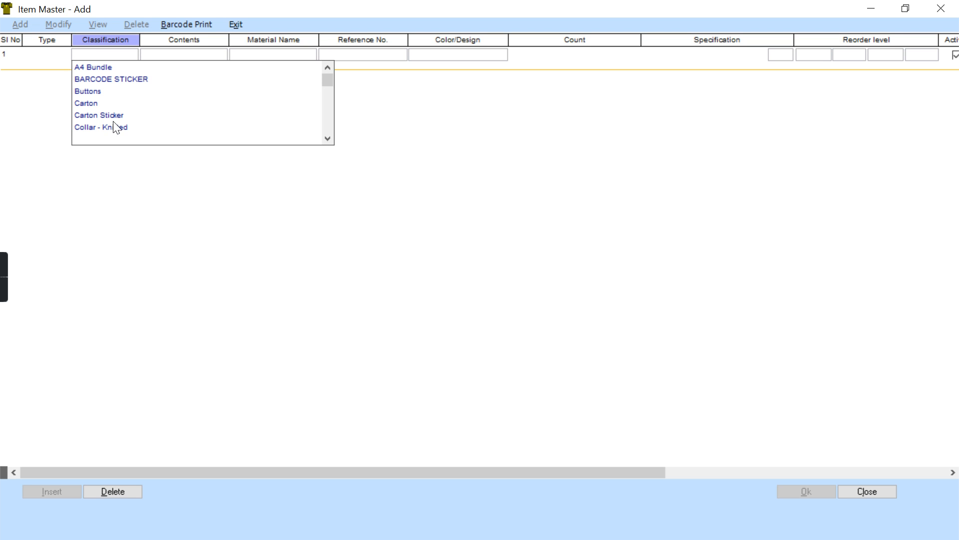
left_click(118, 68)
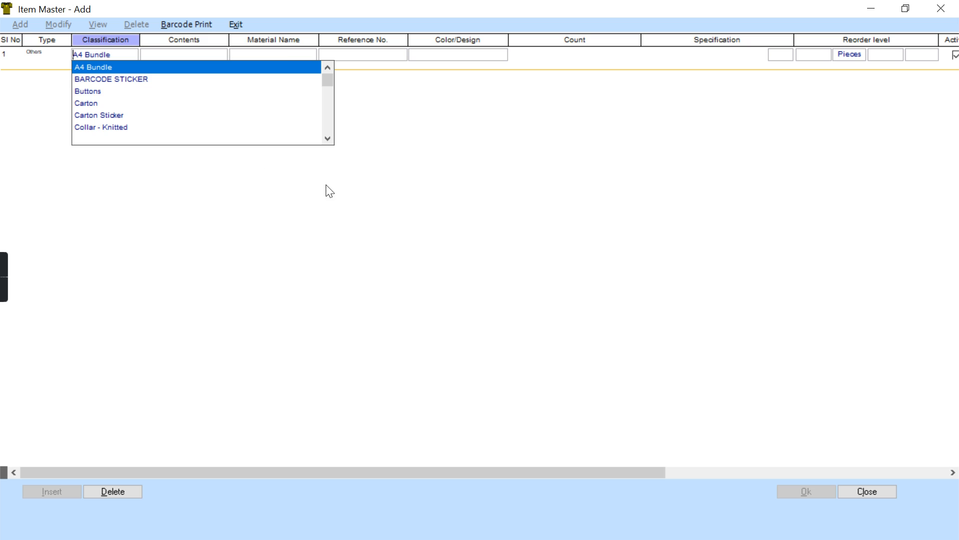
key("Return")
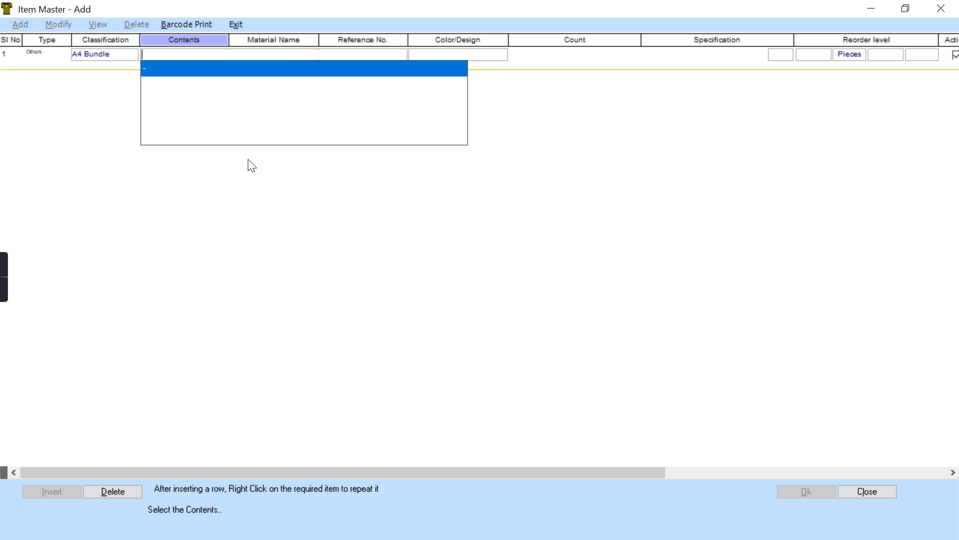
left_click(173, 75)
left_click(254, 68)
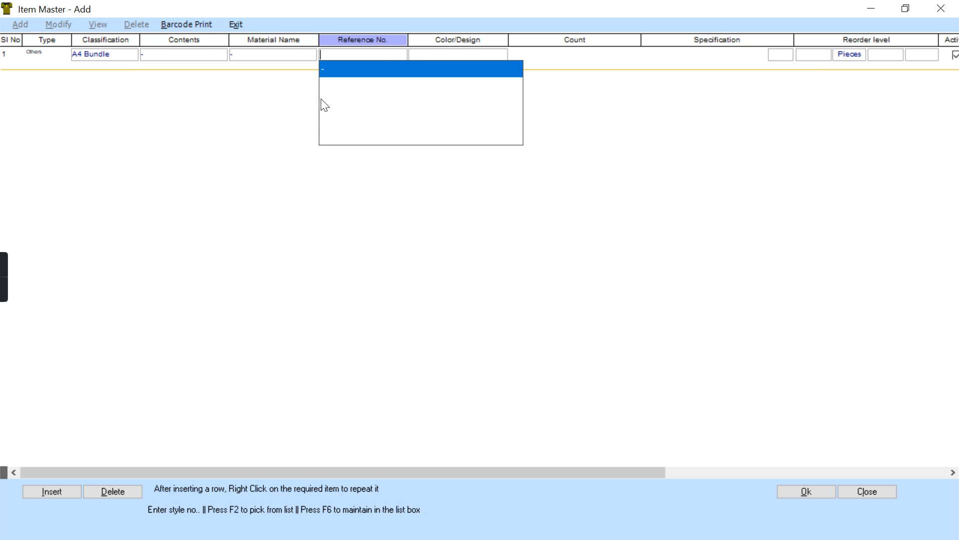
Add 70 GSM and 80 GSM to the maintained list of reference numbers for the A4 Bundle item
key("F6")
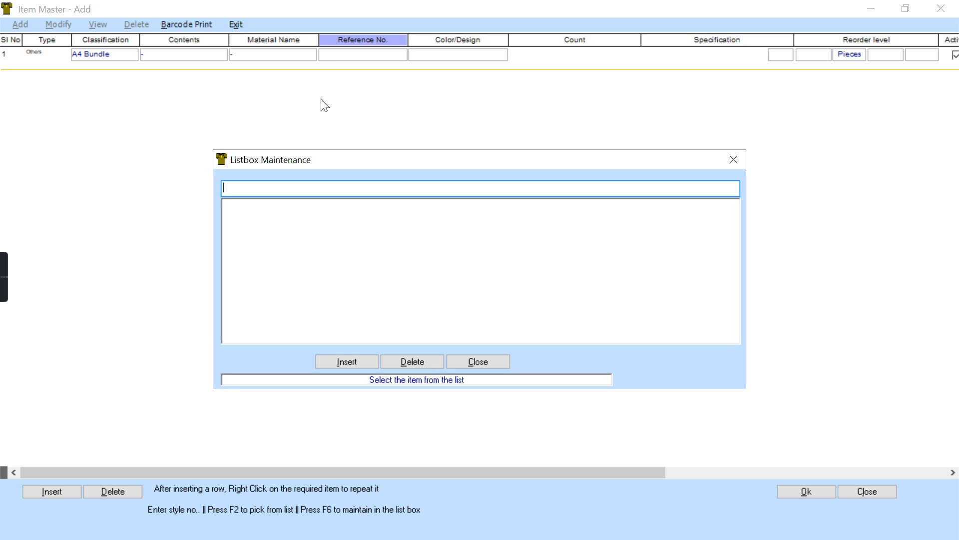
type("70 GSM")
left_click(352, 361)
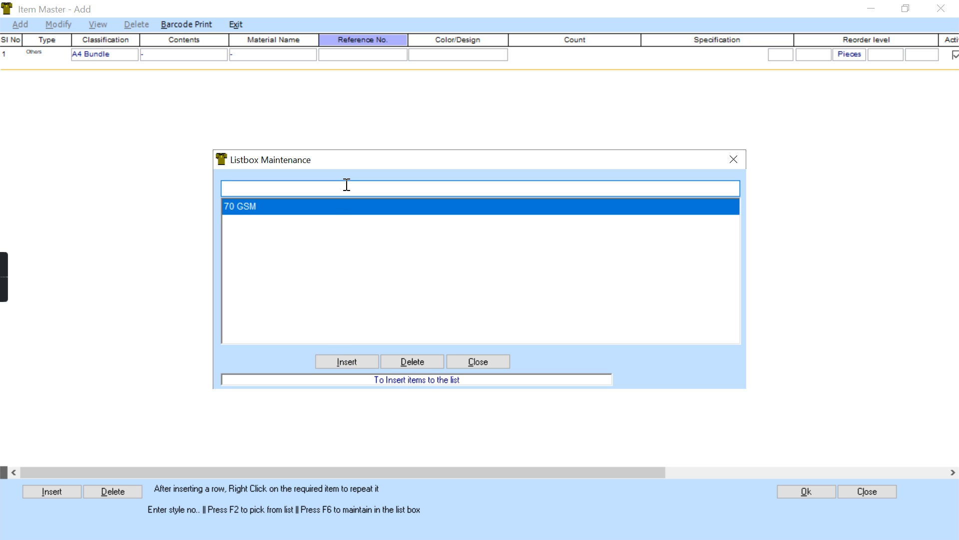
type("80 GSM")
left_click(359, 365)
left_click(483, 367)
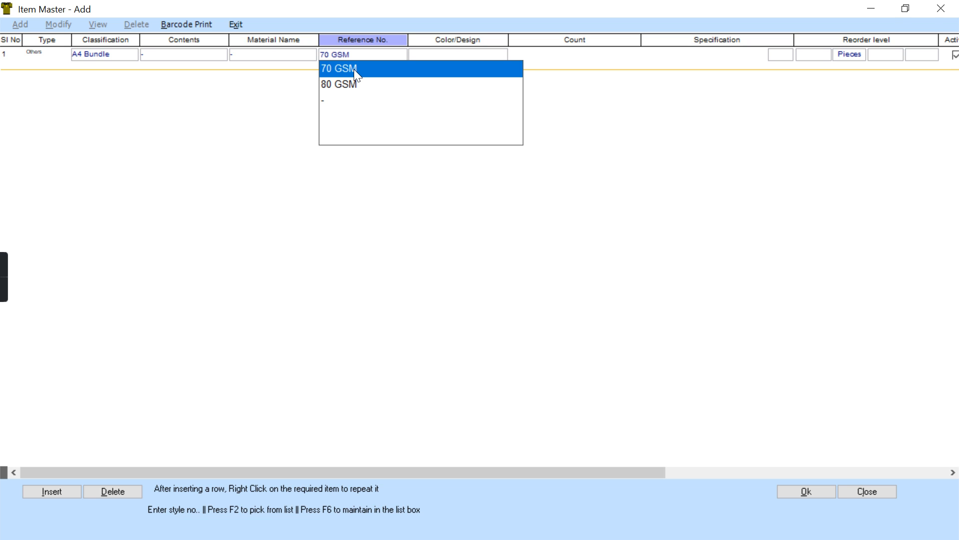
Set the reference number to 70 GSM and color/design to a dash, then save the item without Excel export or opening stock
left_click(356, 74)
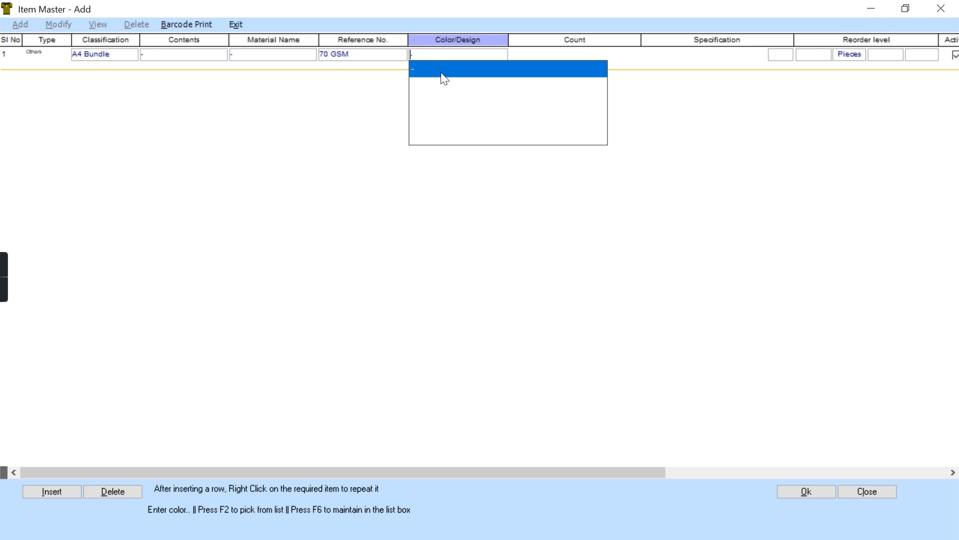
left_click(443, 75)
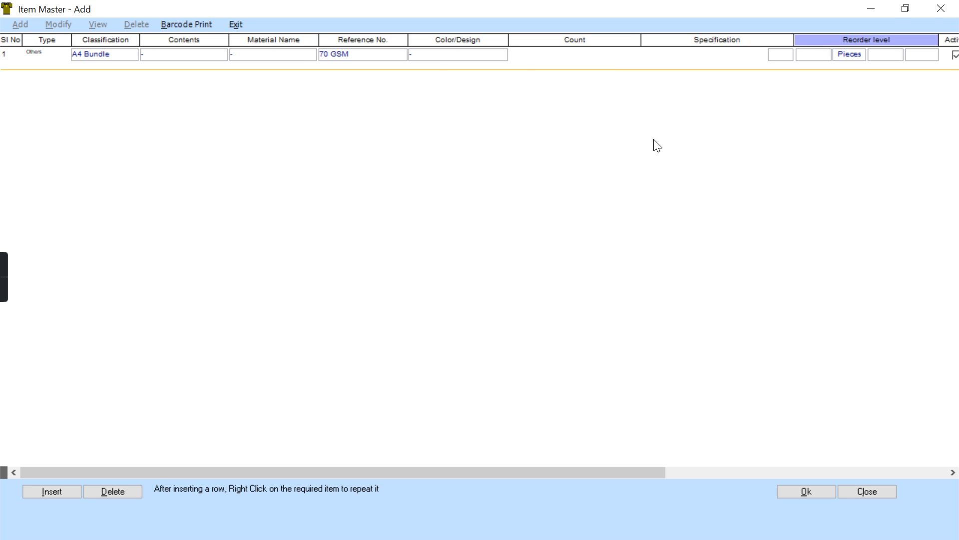
left_click(802, 492)
left_click(413, 326)
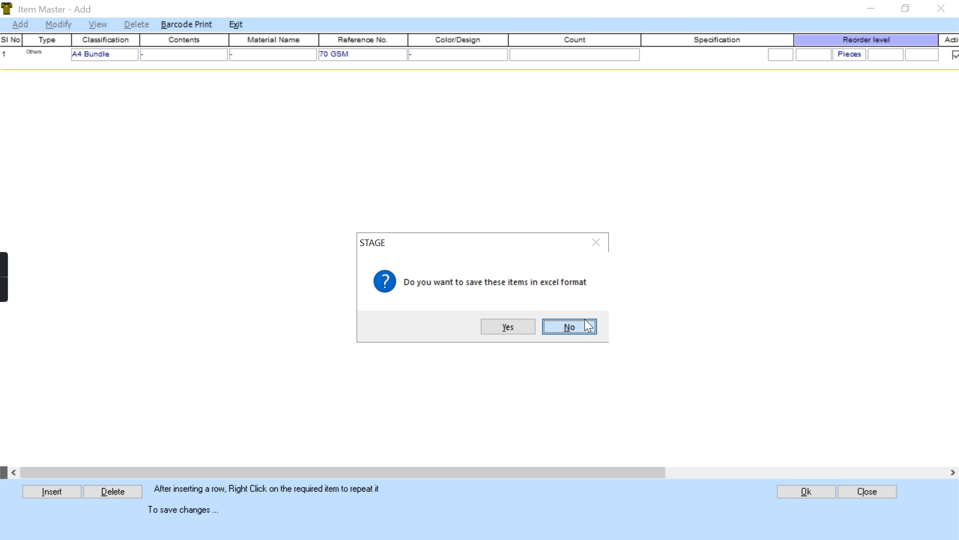
left_click(584, 320)
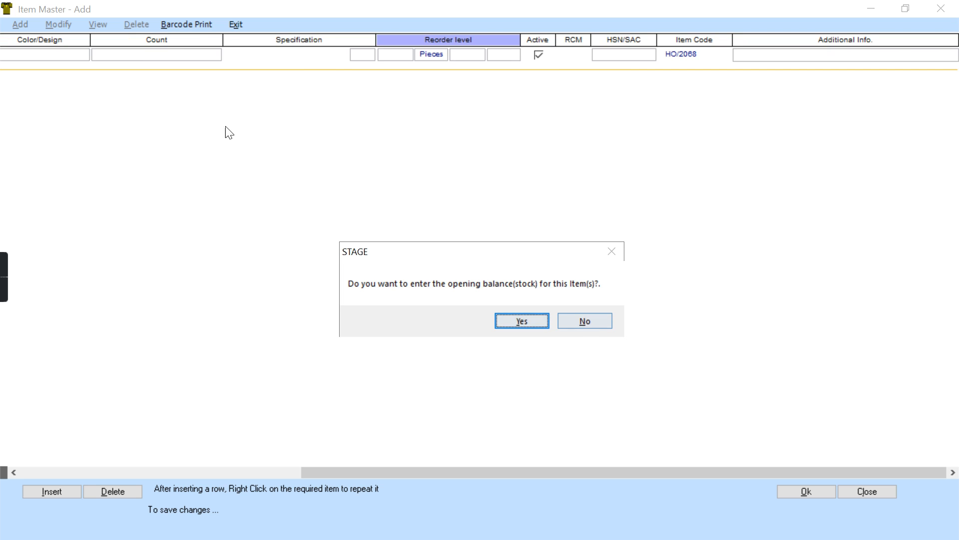
left_click(584, 320)
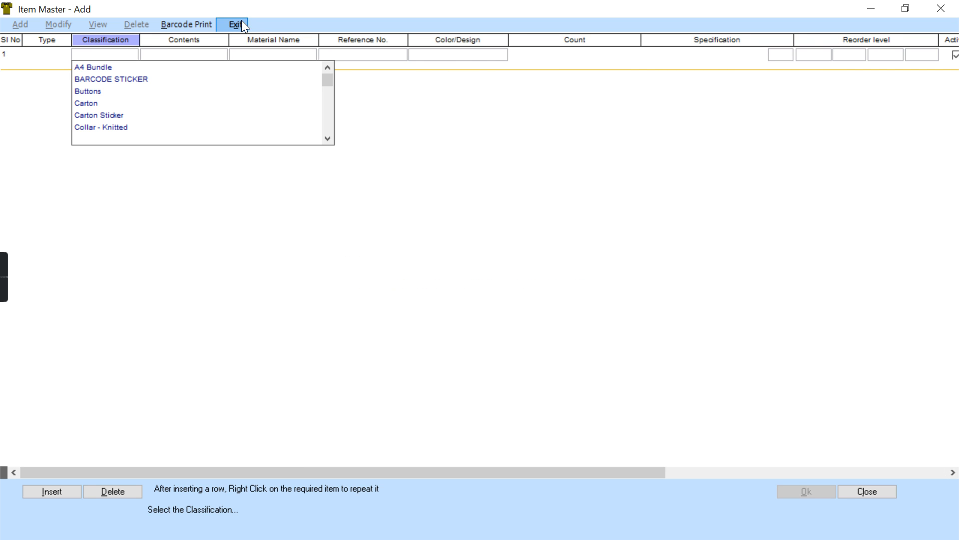
Exit Item Master and the Inventory module, and return to the General Purchase window
left_click(241, 21)
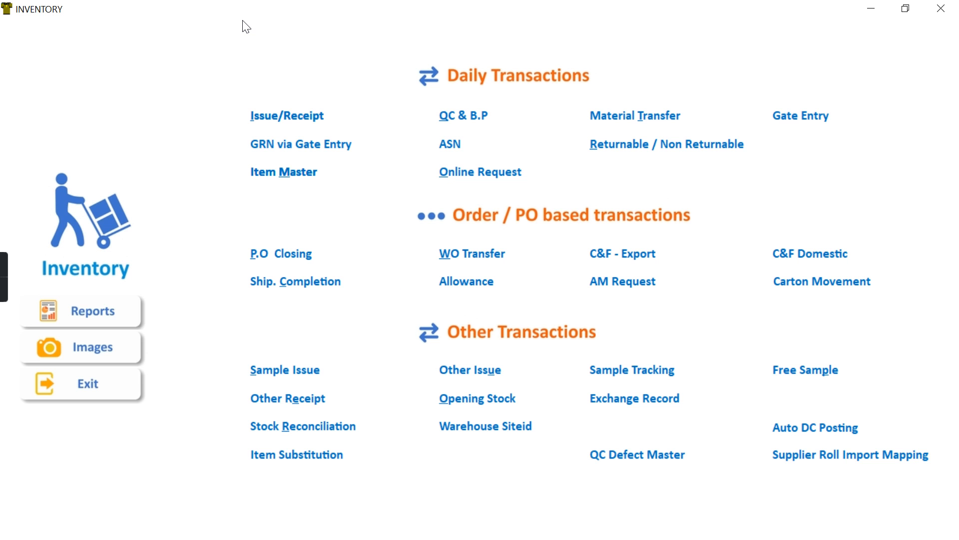
left_click(92, 390)
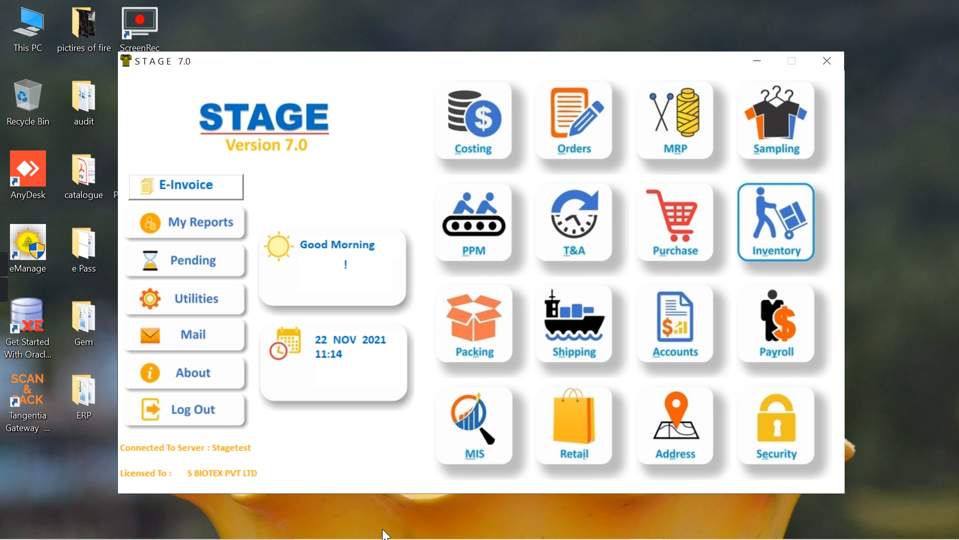
mouse_move(650, 534)
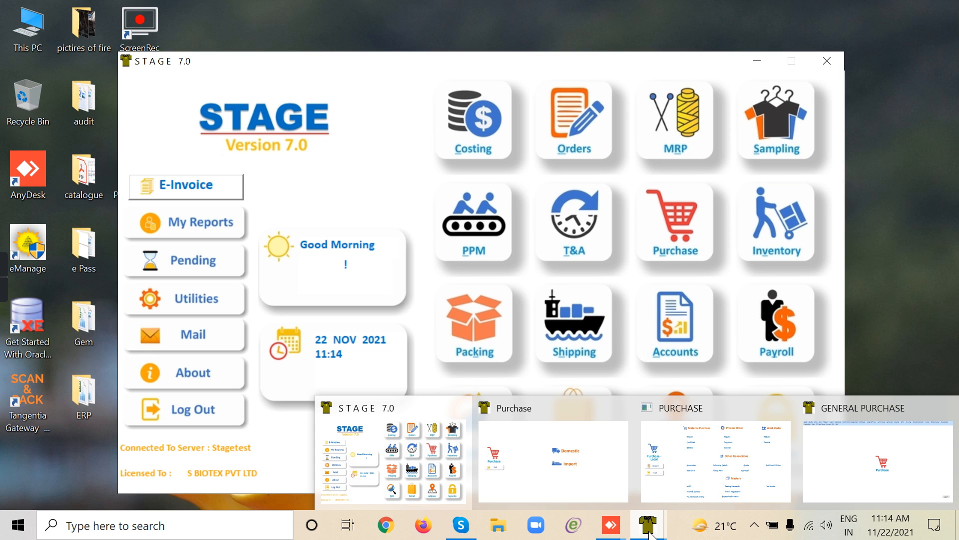
left_click(844, 479)
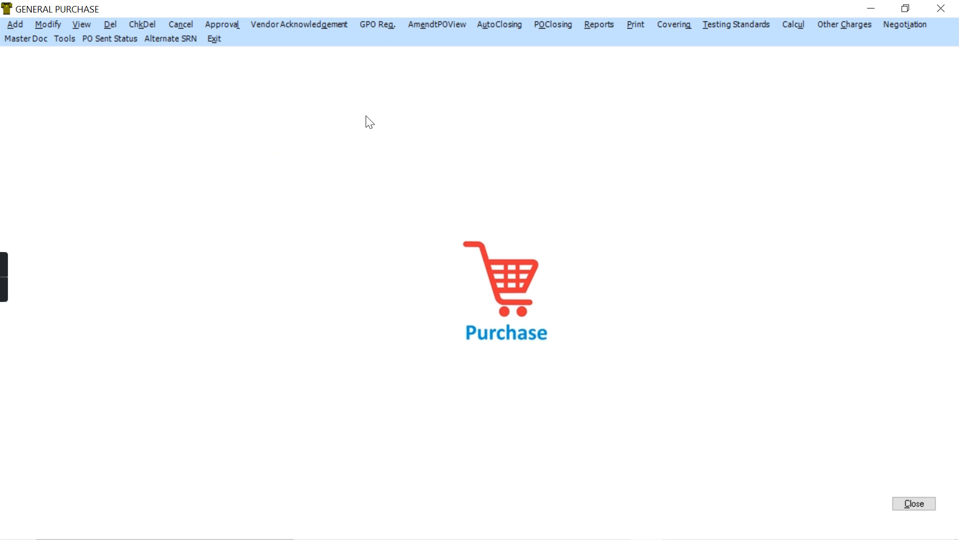
Start a new GPO requisition with material type Others
left_click(383, 23)
left_click(22, 36)
left_click(95, 79)
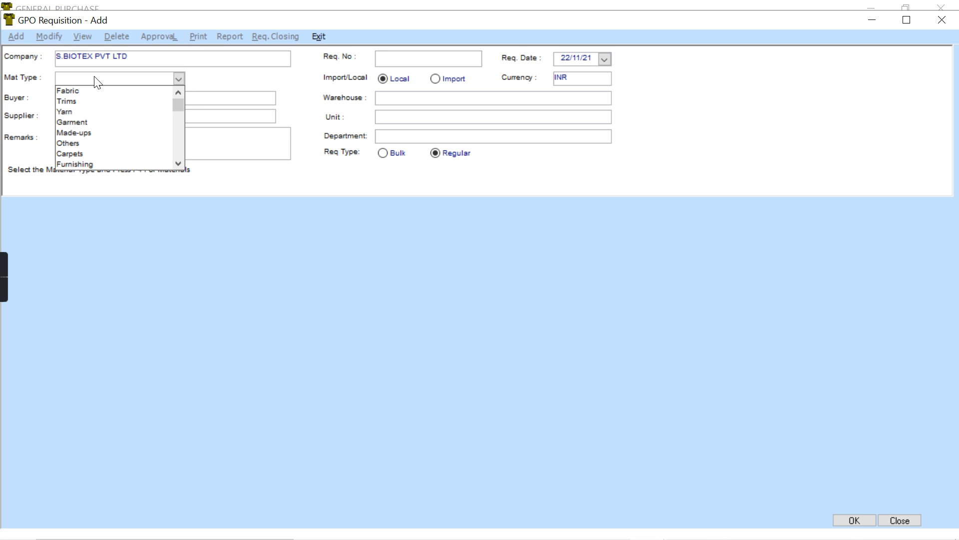
left_click(73, 144)
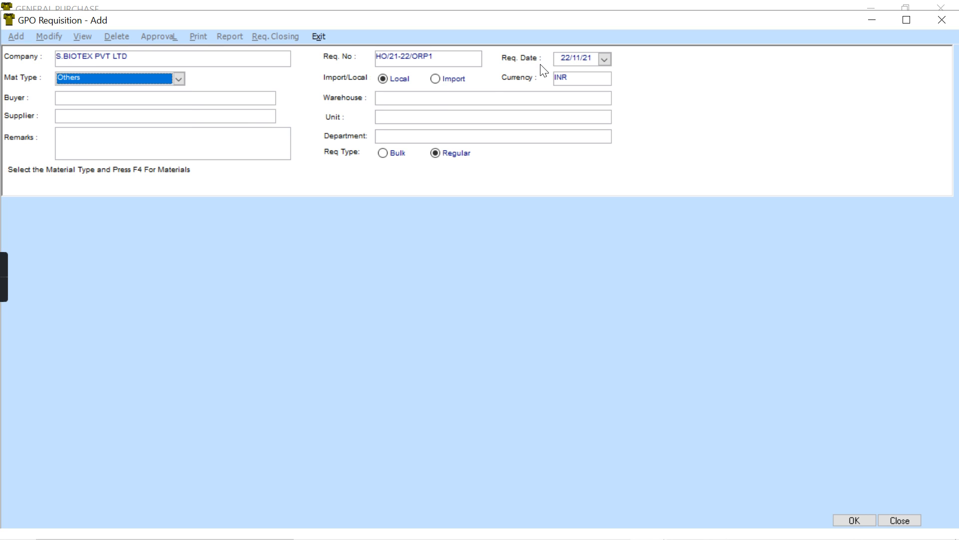
Set the requisition's warehouse to General Warehouse, unit to SBIOTEX PRODUCTION, and department to Merchant Dept
left_click(227, 138)
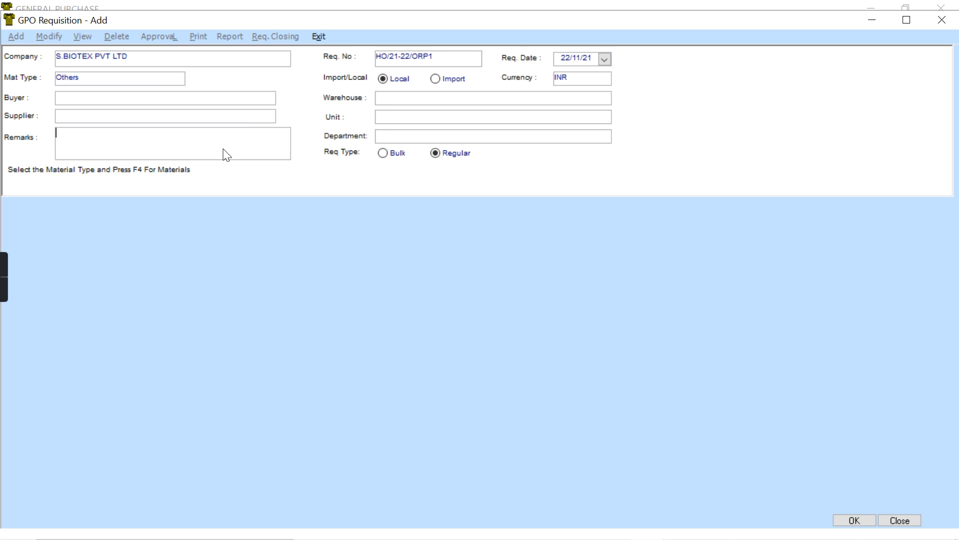
left_click(409, 99)
left_click(456, 150)
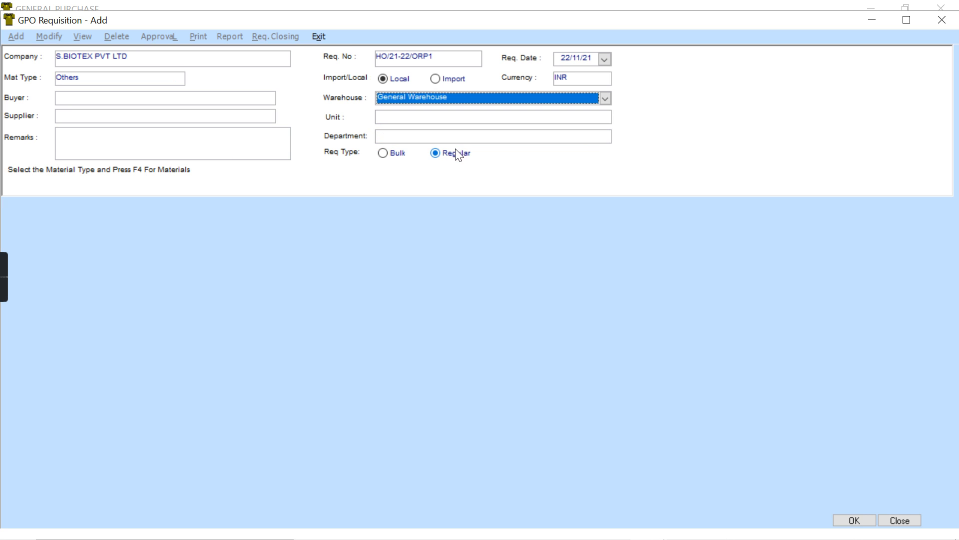
left_click(386, 120)
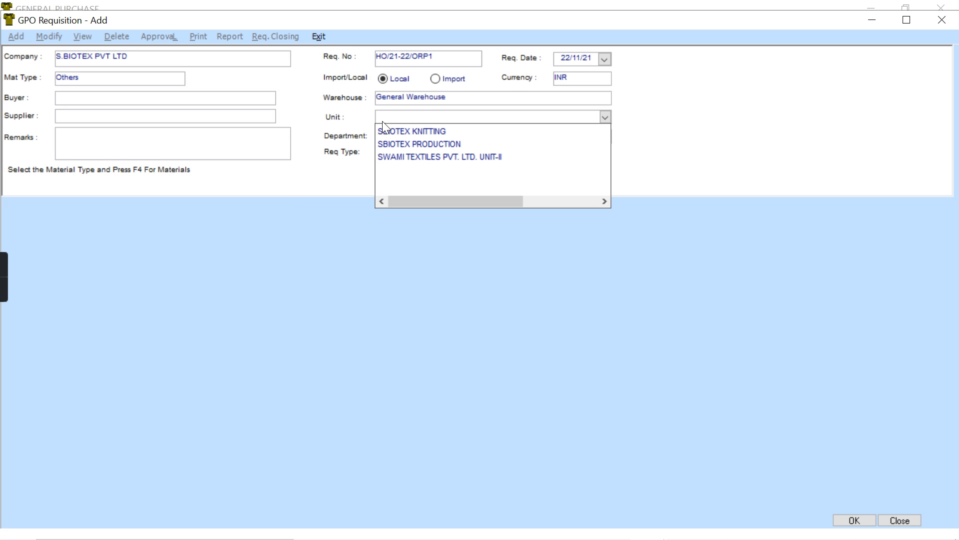
left_click(403, 145)
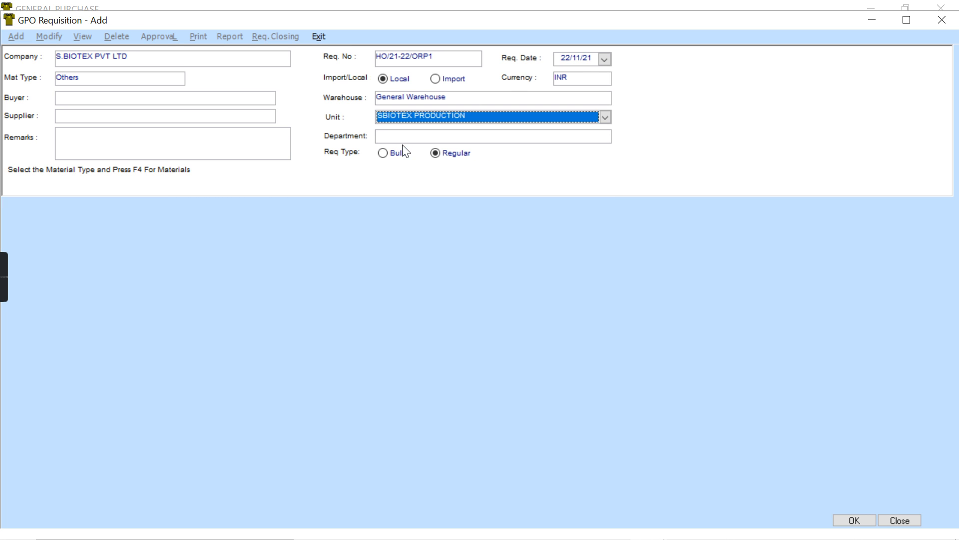
left_click(421, 139)
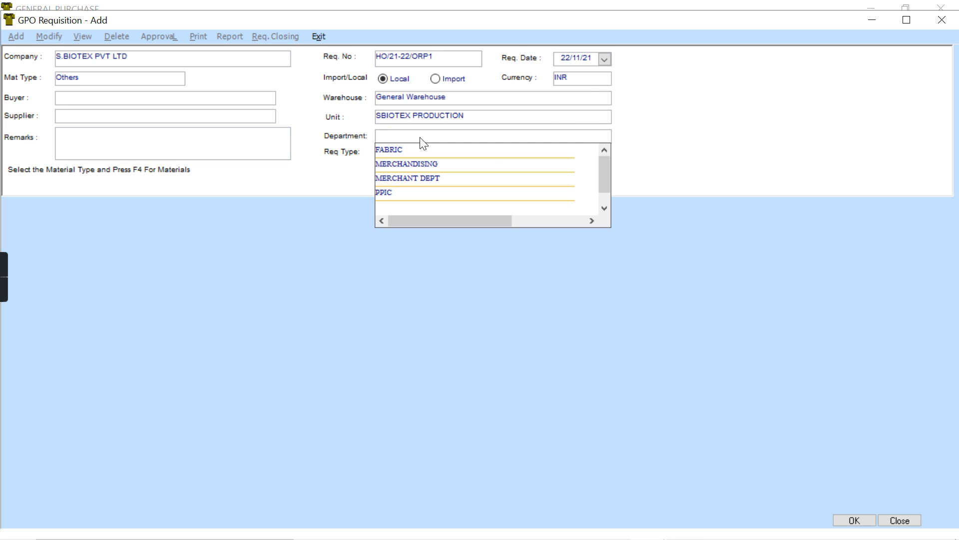
left_click(415, 179)
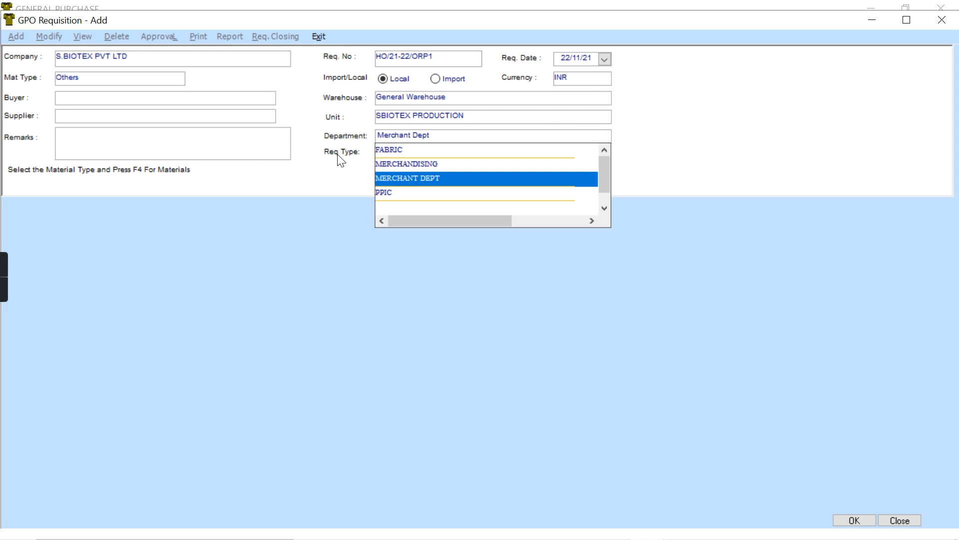
Try to add the A4 Bundle 70 GSM item from Item Master to the requisition, then exit the requisition
left_click(231, 158)
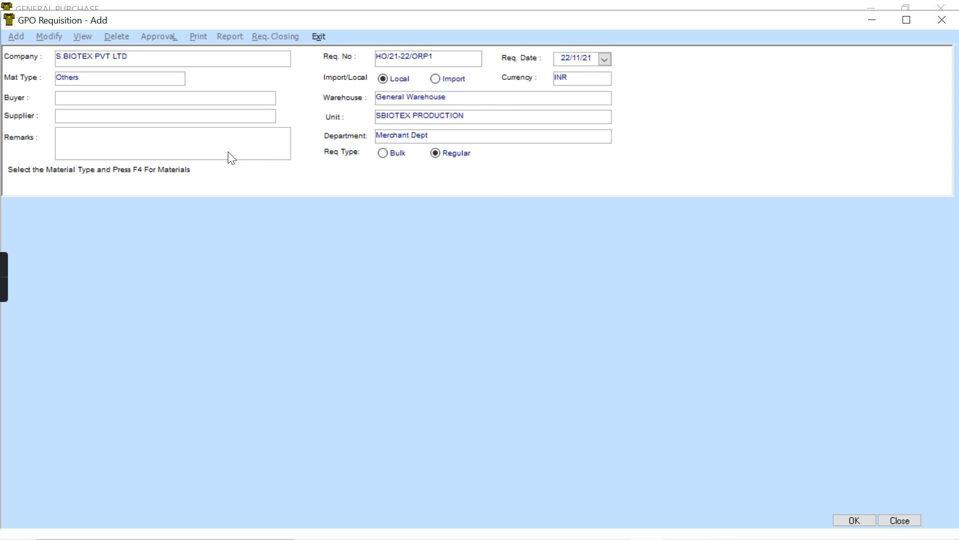
key("F4")
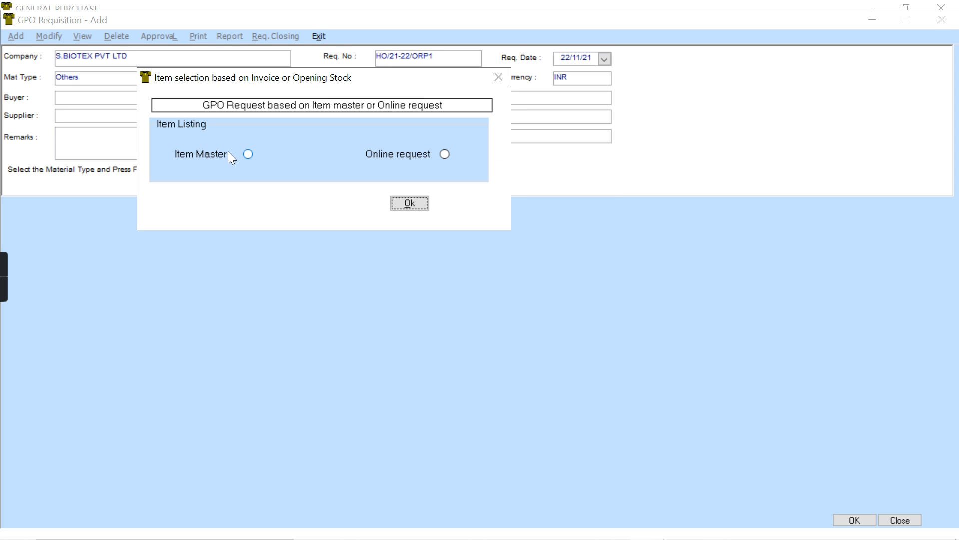
left_click(248, 156)
left_click(408, 205)
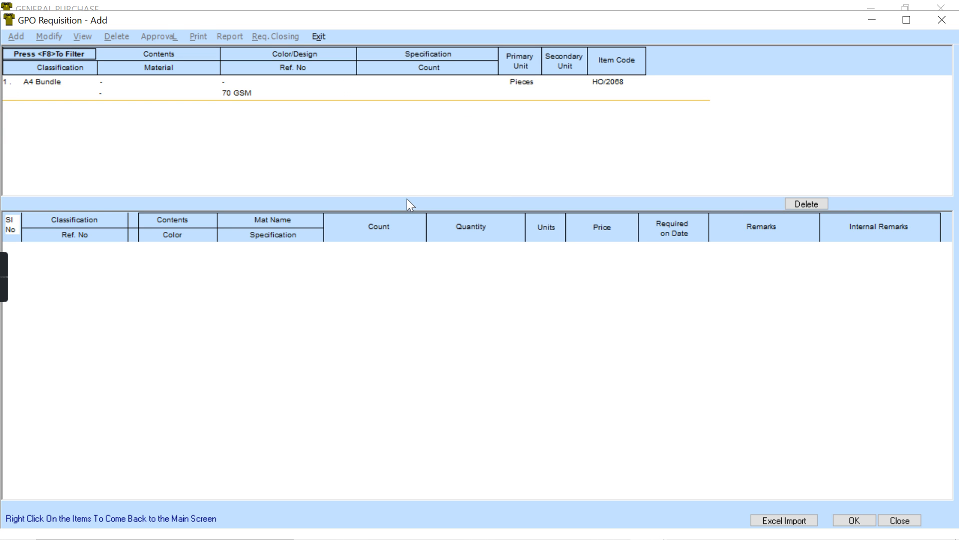
double_click(318, 87)
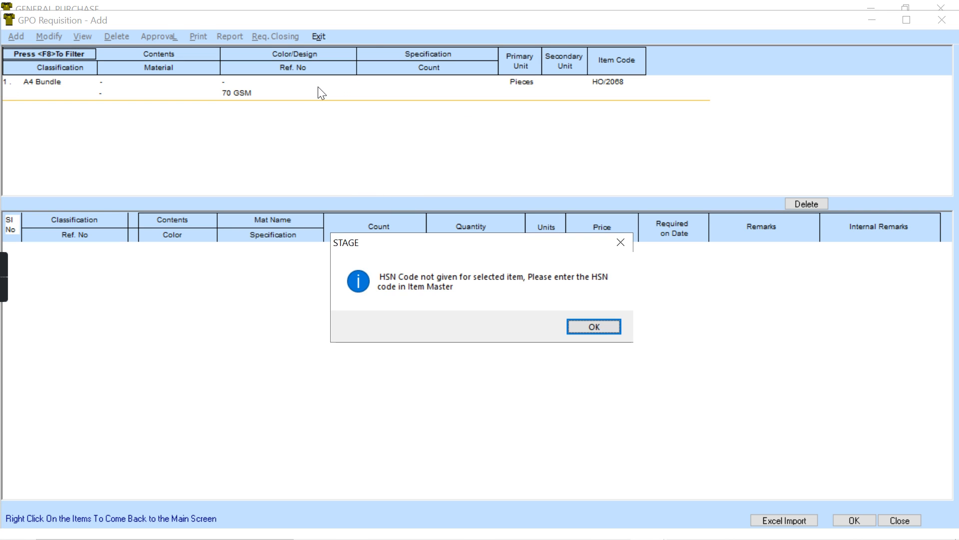
left_click(583, 329)
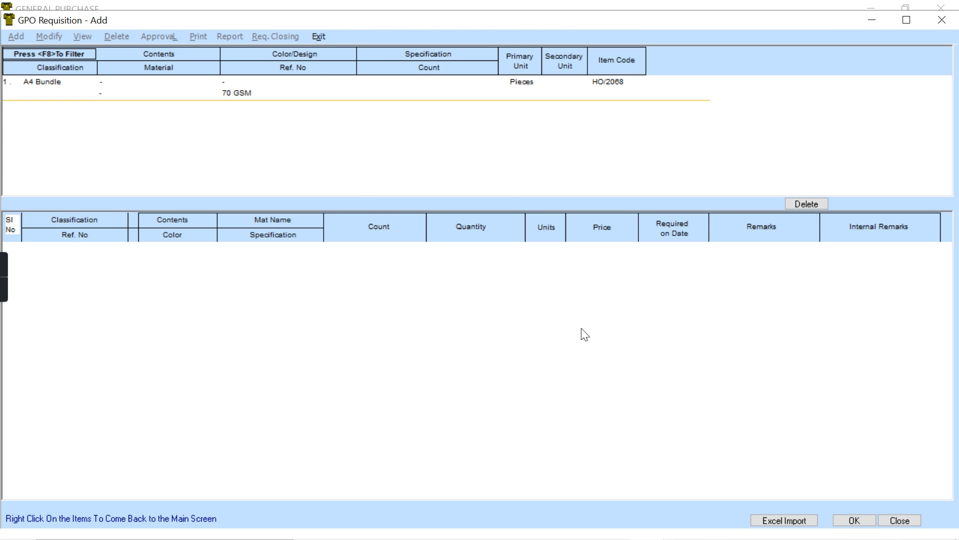
left_click(321, 37)
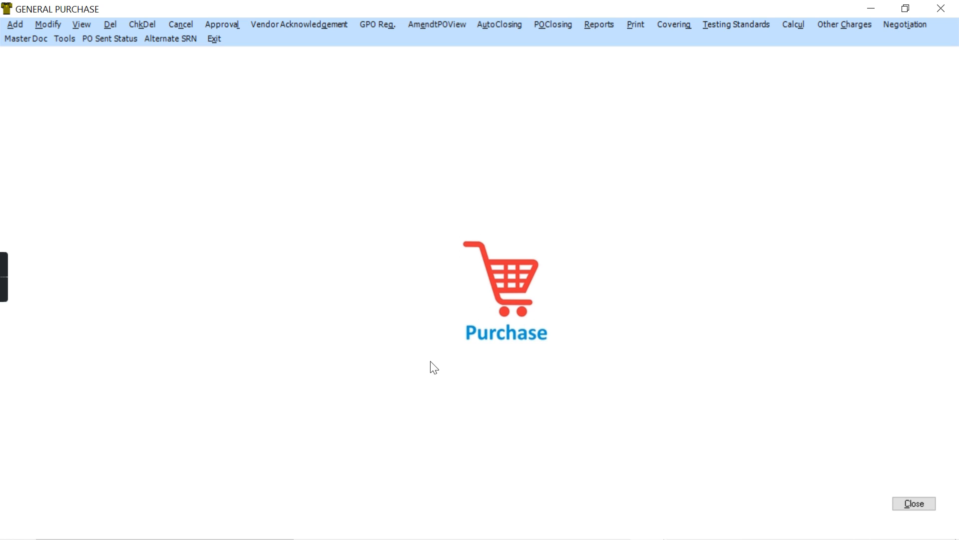
Minimize the General Purchase window and open Item Master in the Inventory module
left_click(876, 9)
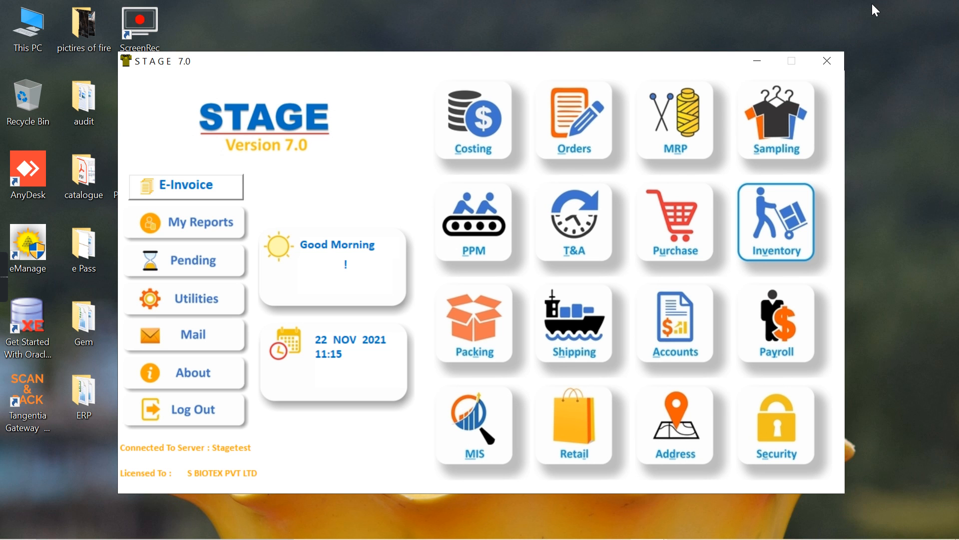
left_click(772, 237)
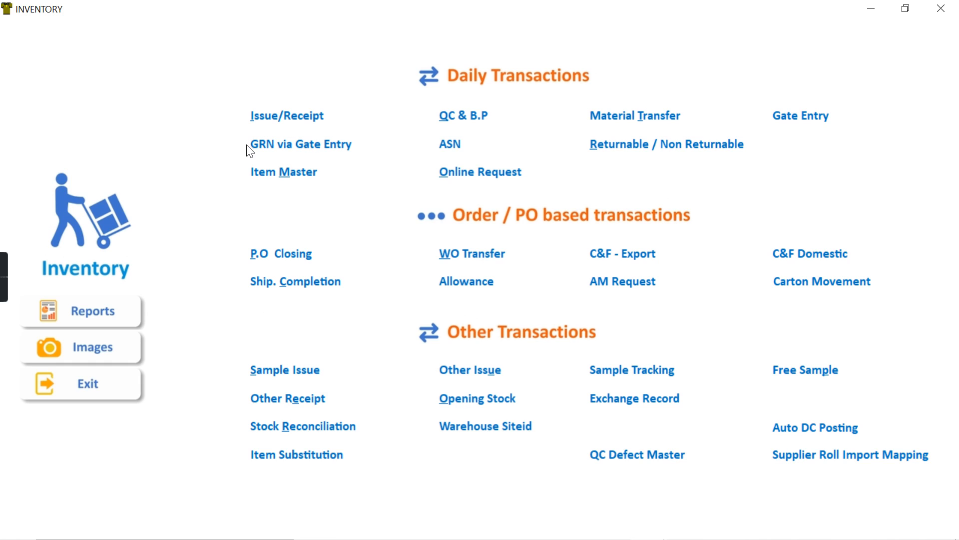
left_click(305, 171)
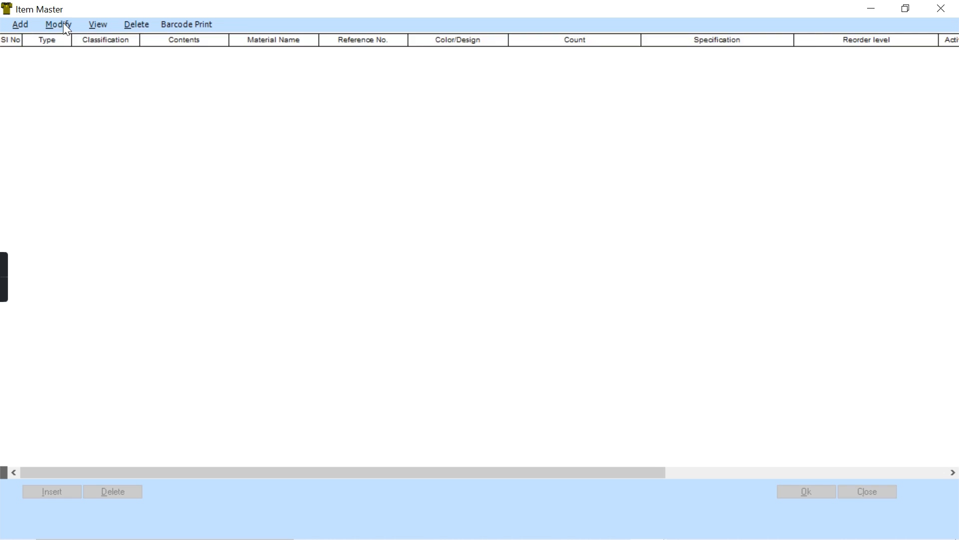
Filter the items to modify by classification A4 Bundle and open the 70 GSM item for modification
left_click(63, 23)
left_click(154, 59)
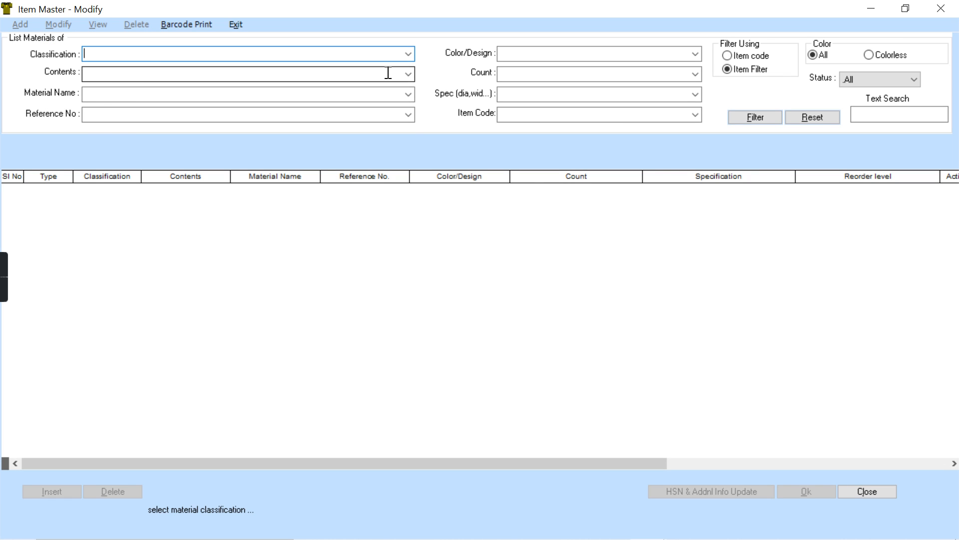
left_click(408, 54)
left_click(121, 73)
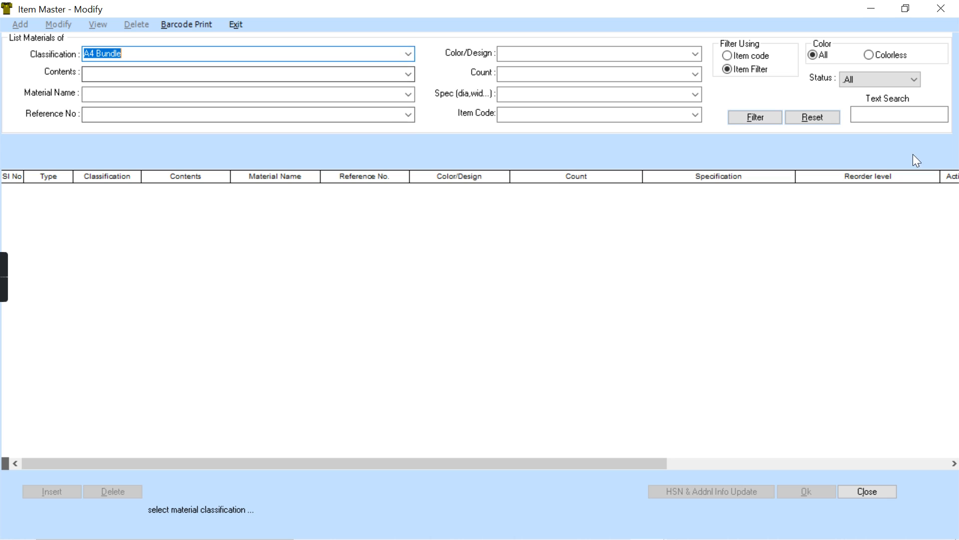
left_click(777, 116)
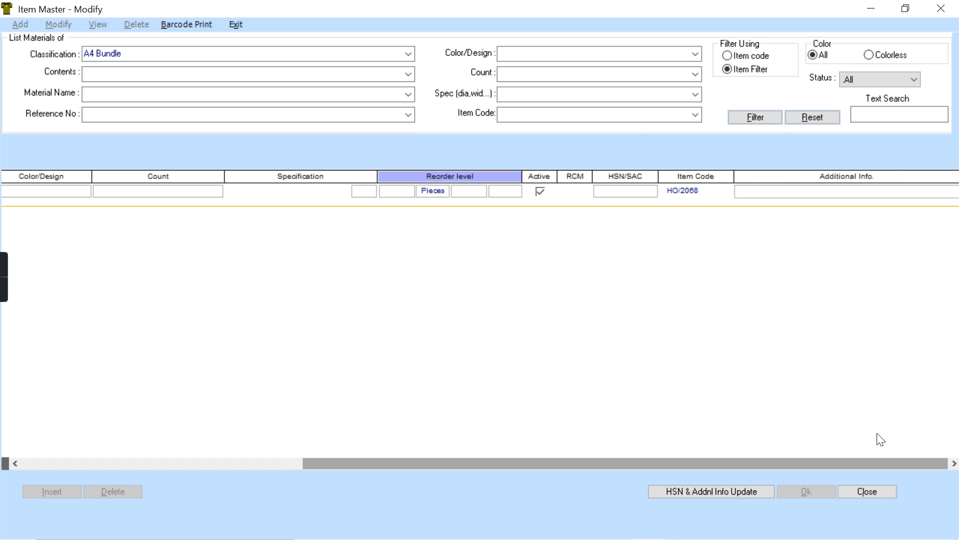
double_click(644, 244)
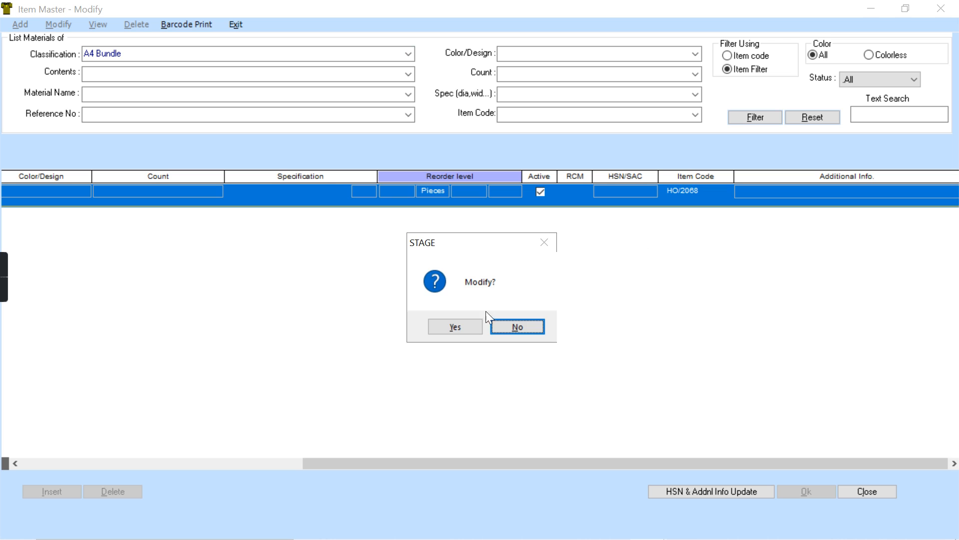
left_click(451, 331)
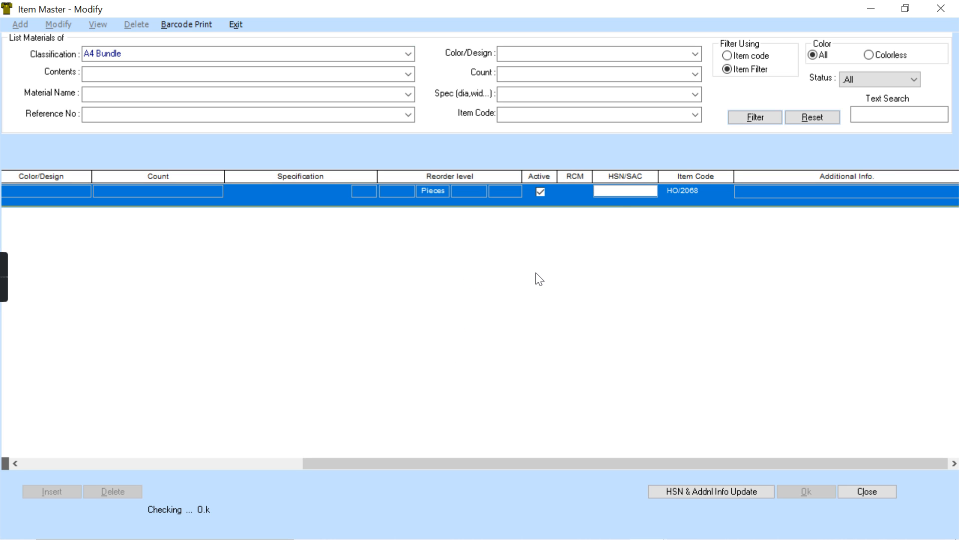
Set the A4 Bundle item's HSN/SAC code to 6104, accept applying it to blank rows, and save the HSN update
left_click(617, 193)
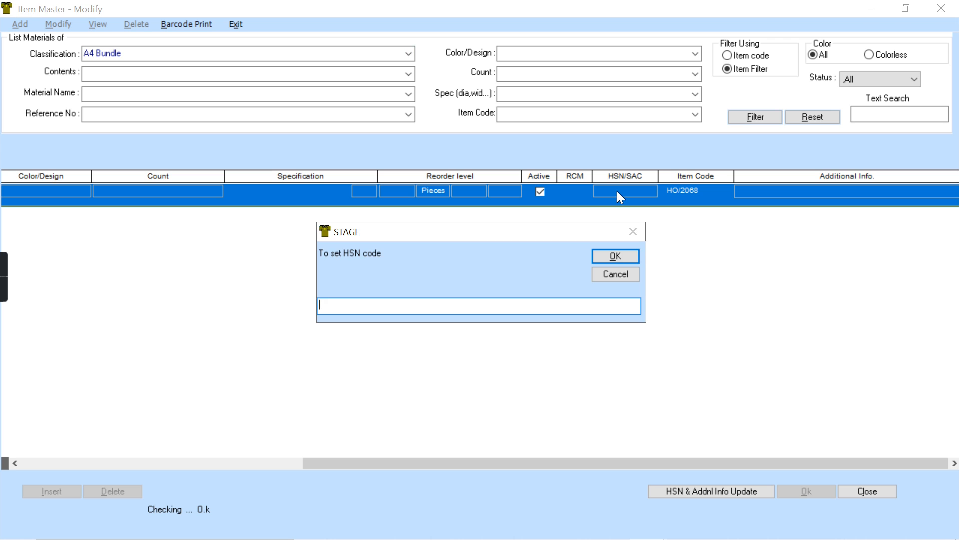
type("6104")
key("Tab")
left_click(616, 257)
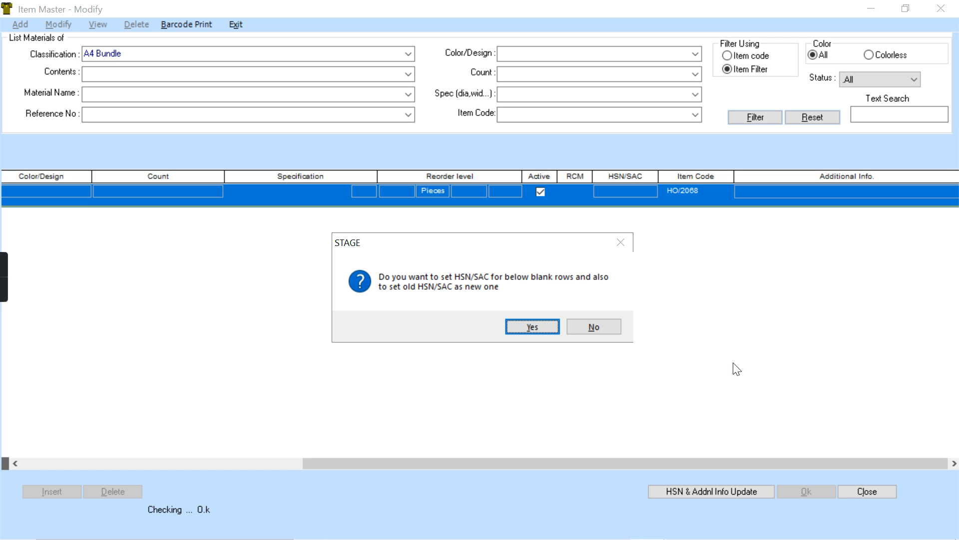
left_click(537, 327)
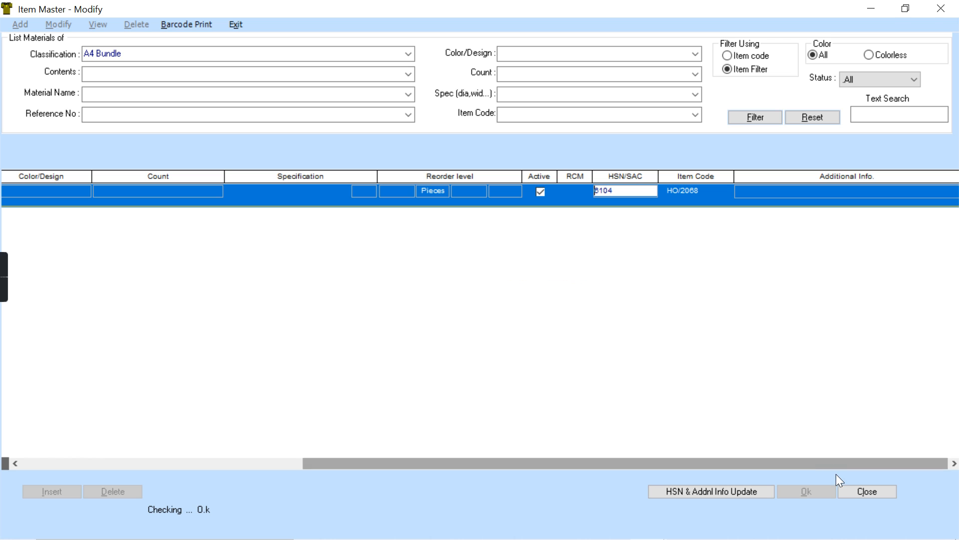
left_click(731, 494)
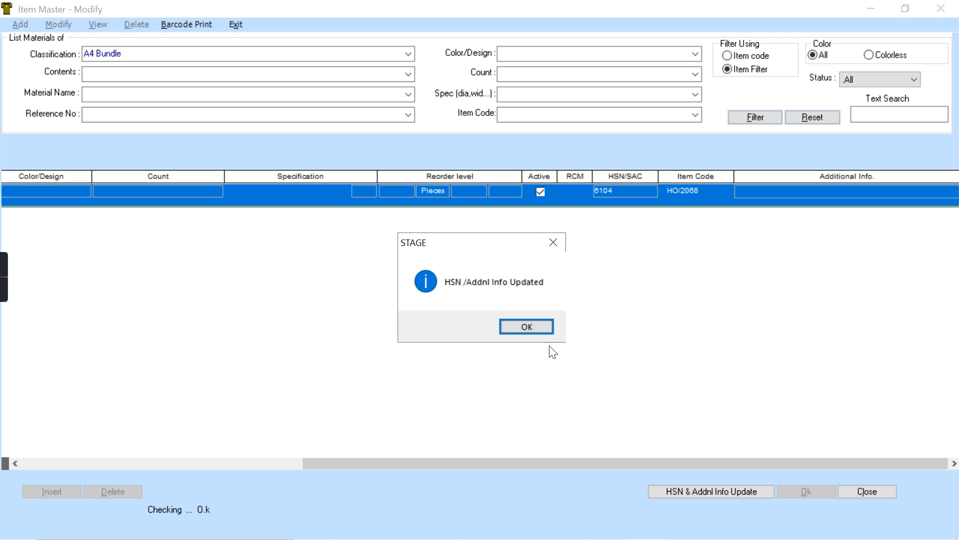
left_click(510, 327)
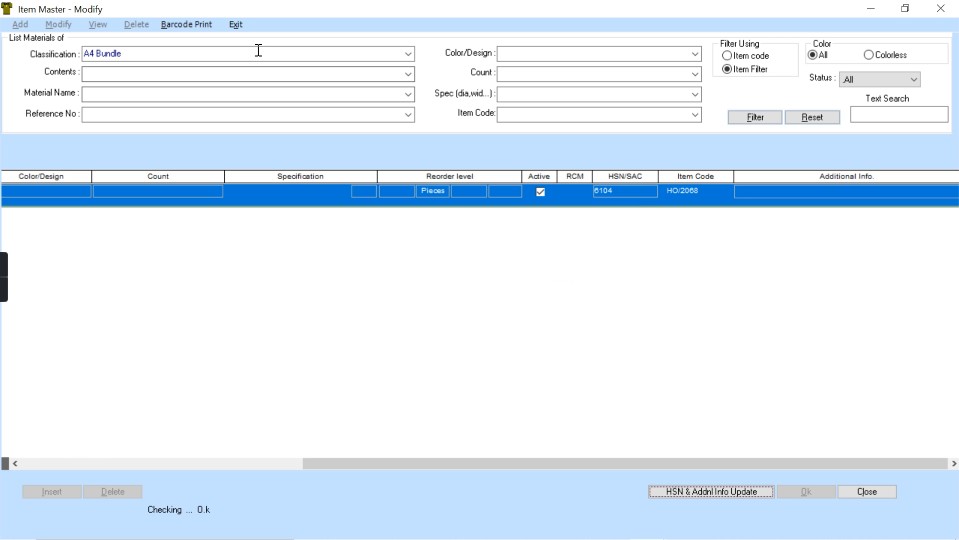
Exit Item Master and the Inventory module, and switch back to the General Purchase window
left_click(240, 24)
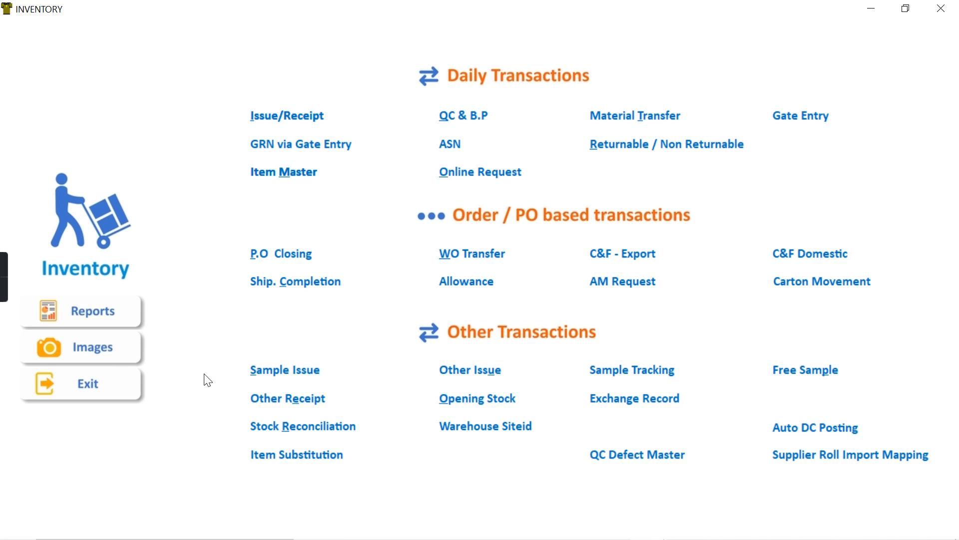
left_click(96, 382)
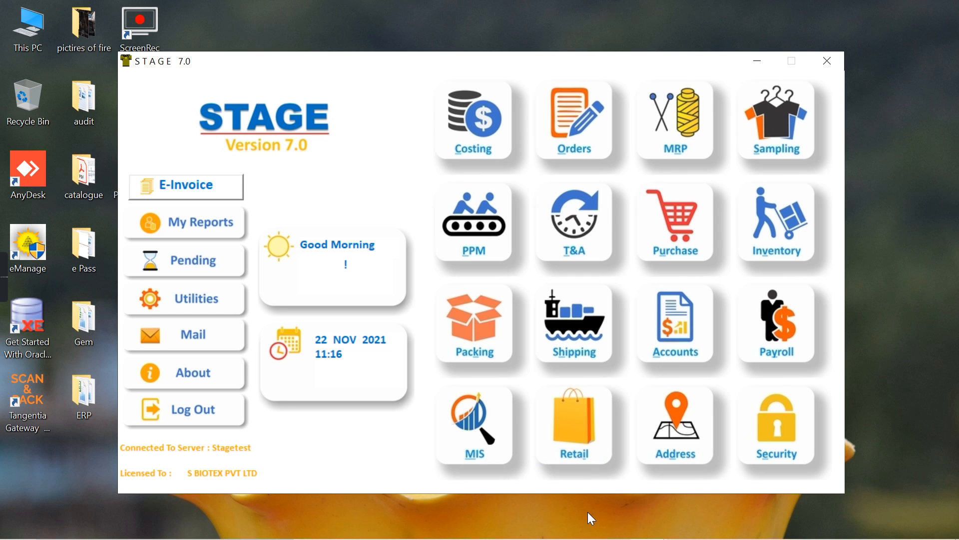
mouse_move(640, 535)
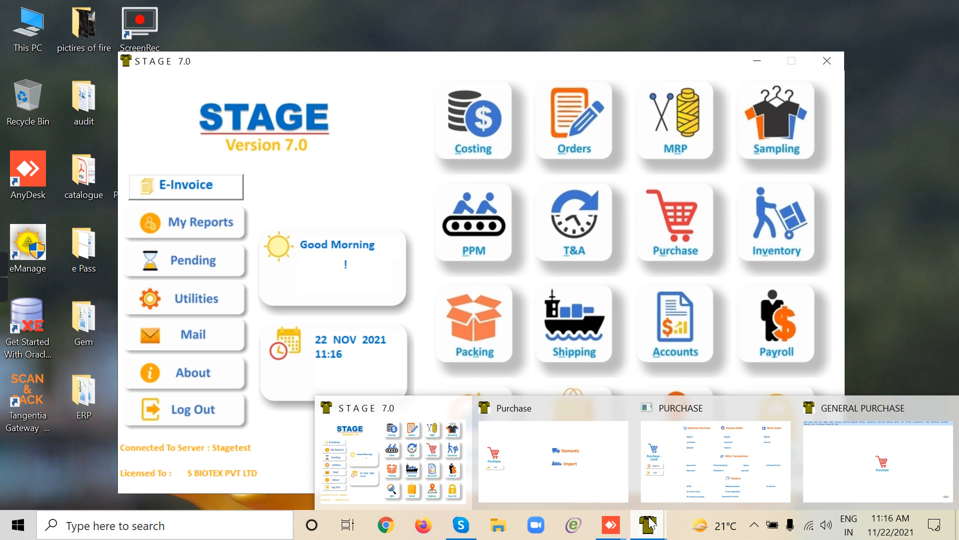
left_click(835, 475)
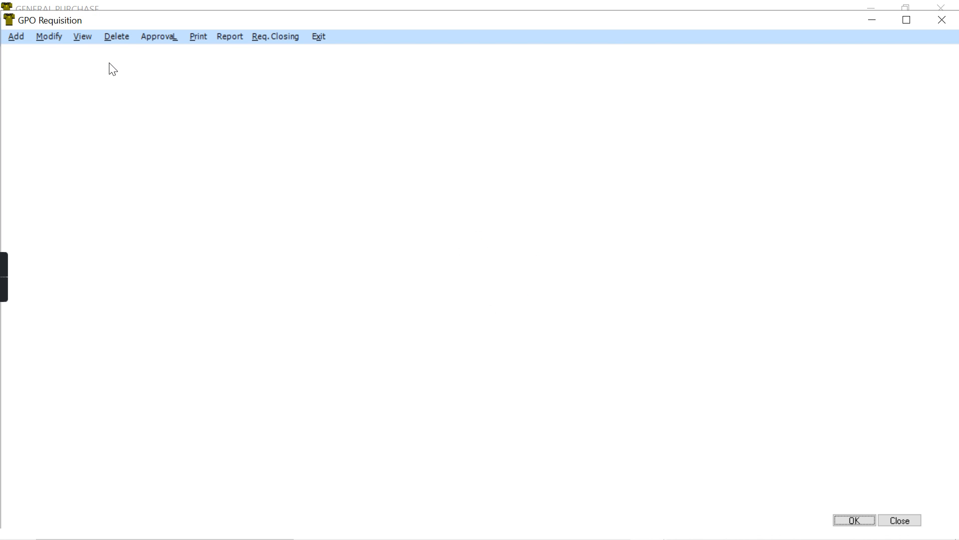
Start a new GPO requisition with material type Others
left_click(16, 37)
left_click(159, 80)
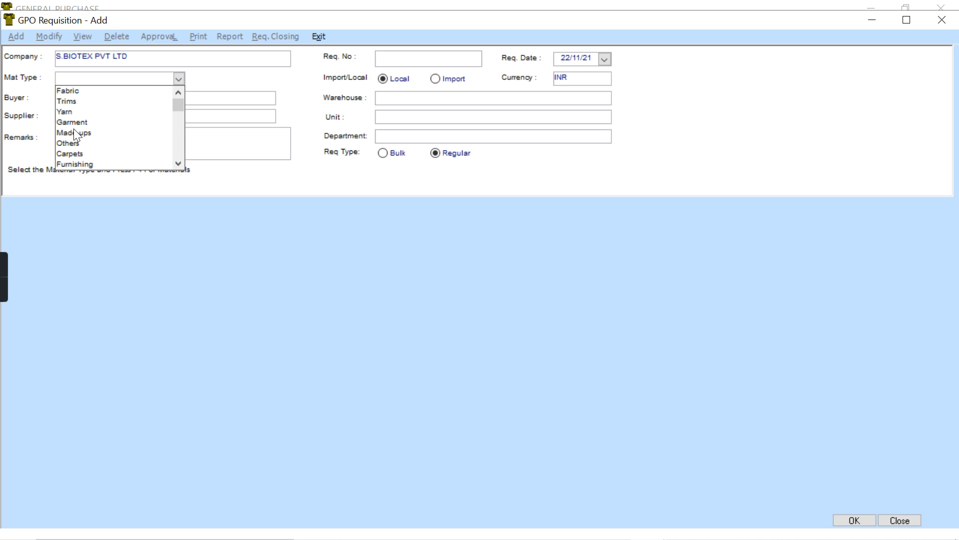
left_click(70, 144)
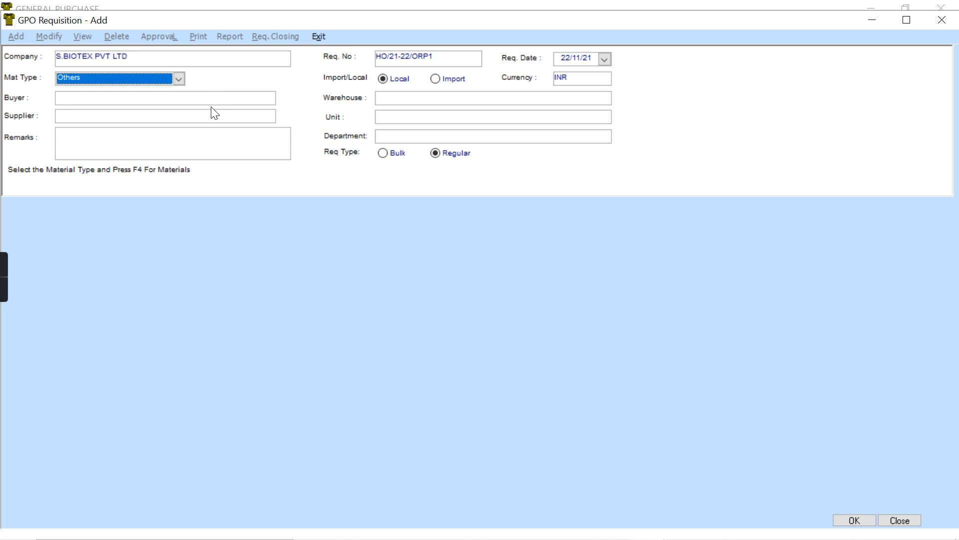
Set the requisition's warehouse to General Warehouse, unit to SBIOTEX PRODUCTION, and department to Merchant Dept
left_click(446, 95)
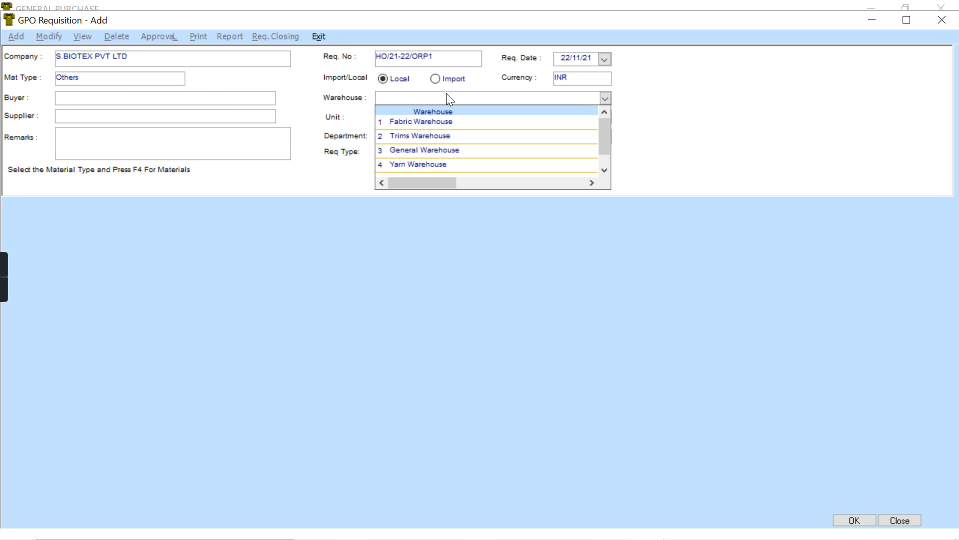
left_click(419, 151)
left_click(429, 117)
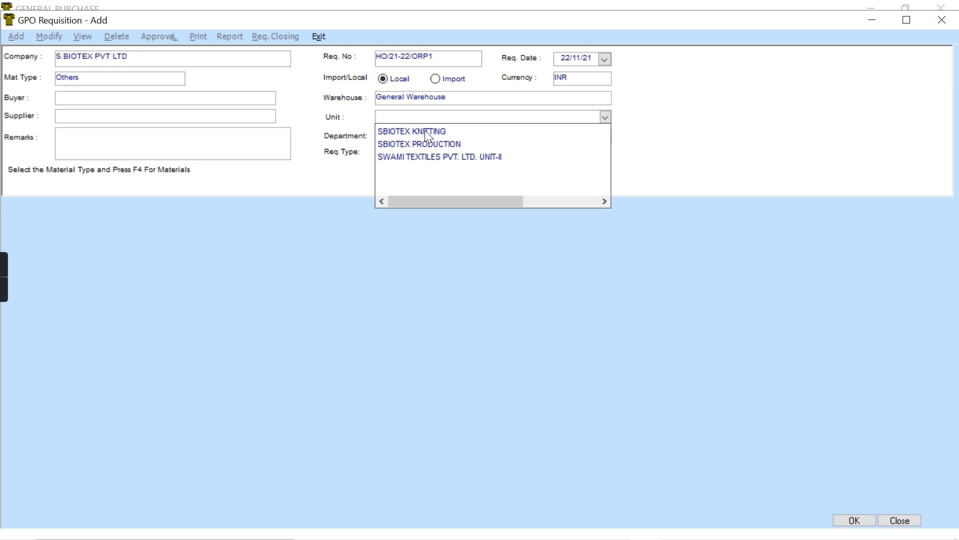
left_click(422, 140)
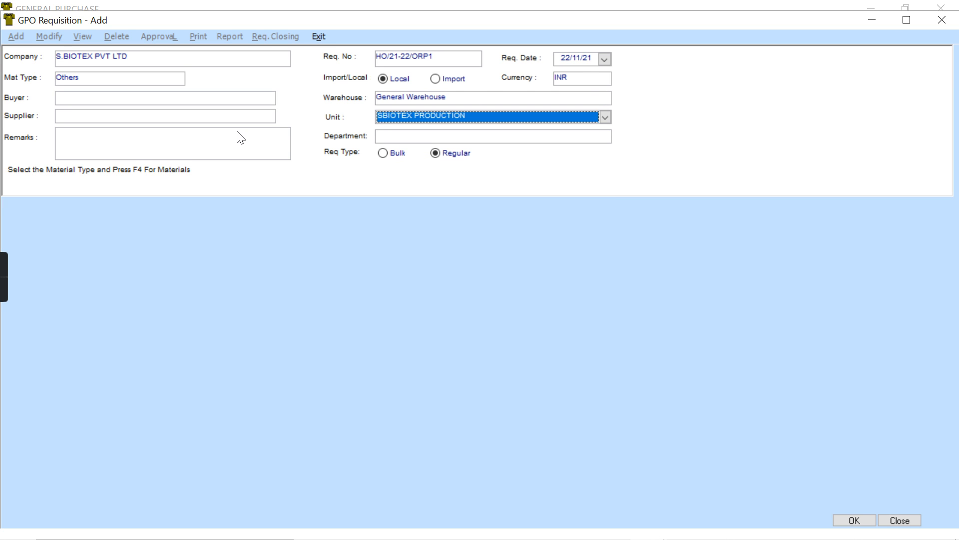
left_click(392, 136)
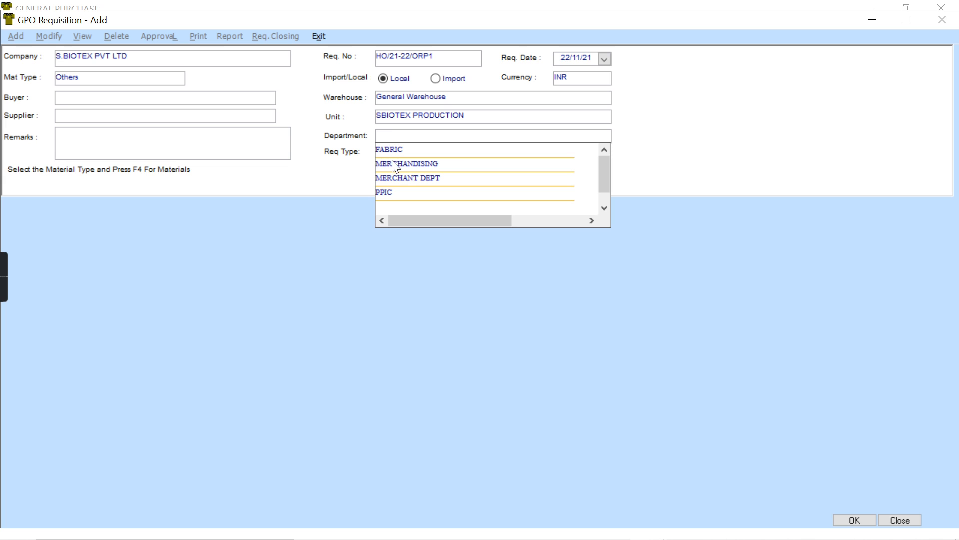
left_click(399, 179)
List the requisition's materials from Item Master and add the A4 Bundle 70 GSM item
left_click(224, 145)
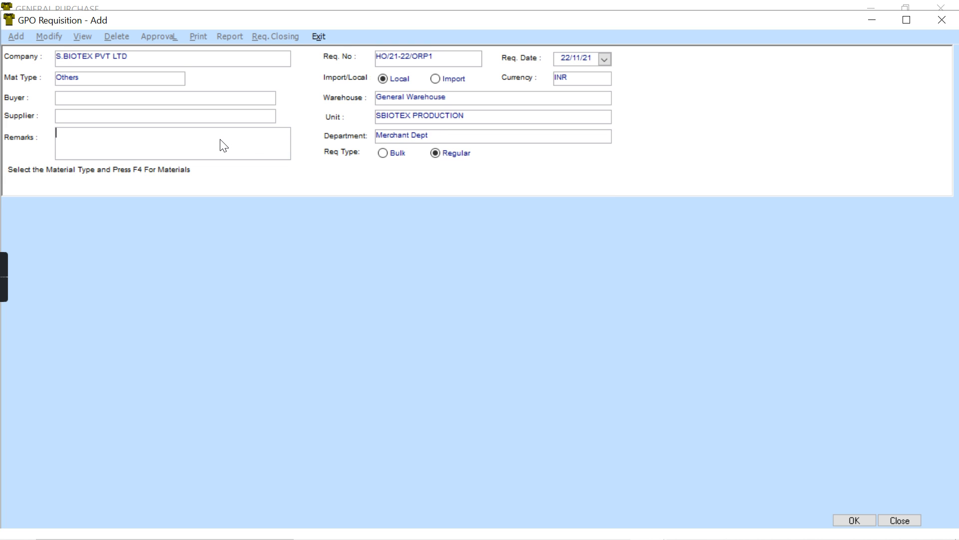
key("F4")
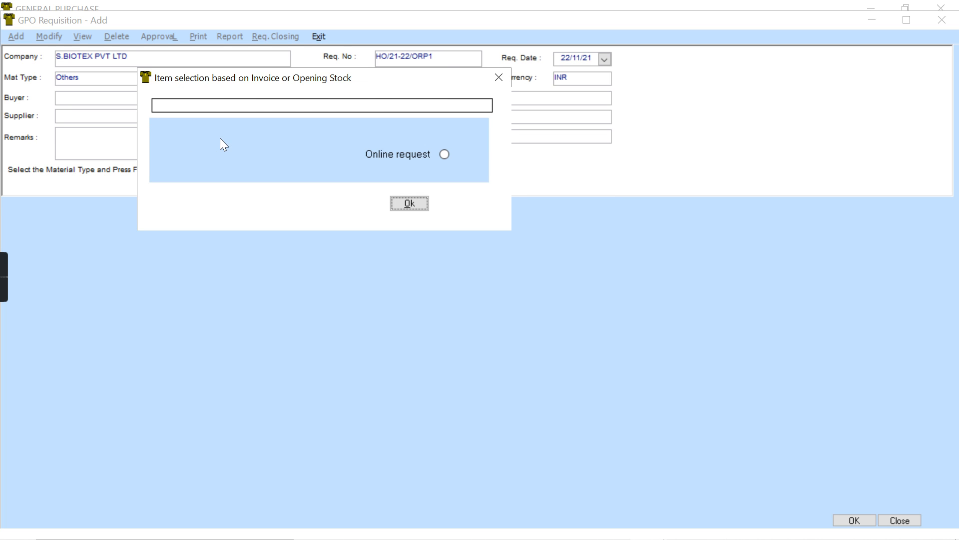
left_click(250, 154)
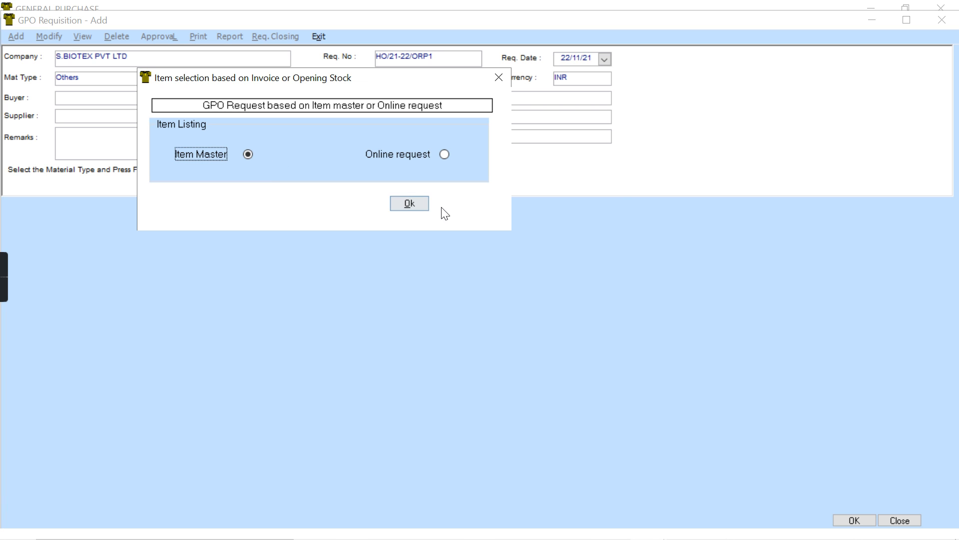
left_click(421, 203)
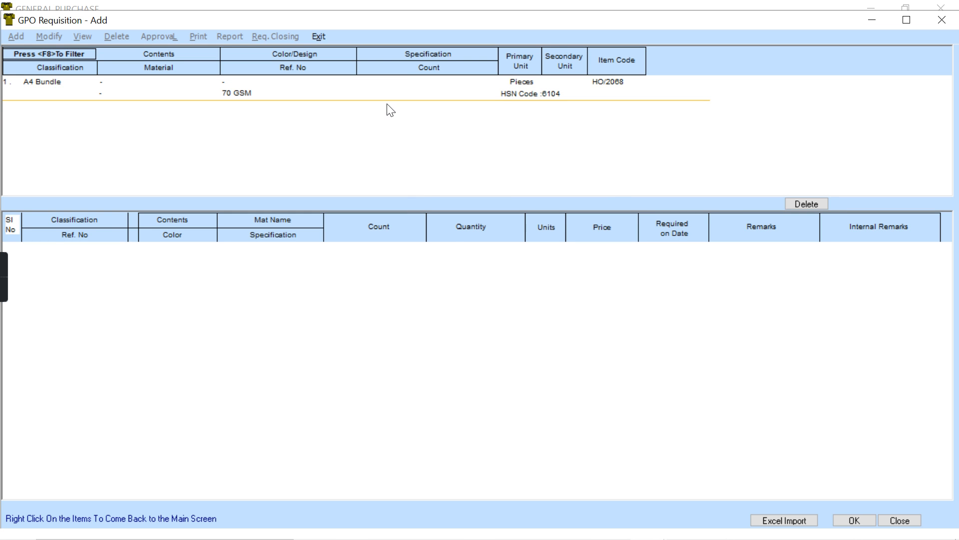
left_click(400, 83)
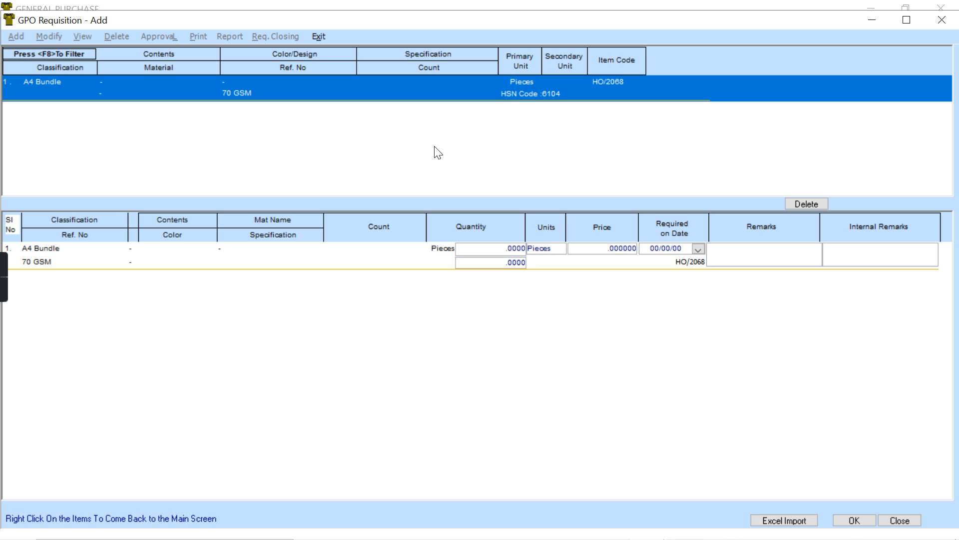
Set the A4 Bundle line's quantity to 10 pieces and its required date to 30/11/21
left_click(497, 248)
type("10")
key("Tab")
left_click(699, 249)
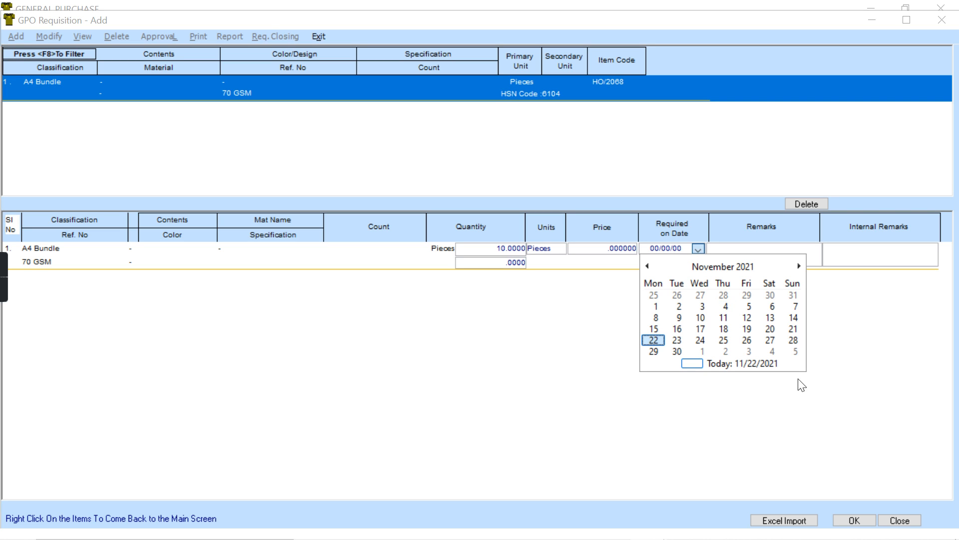
left_click(677, 351)
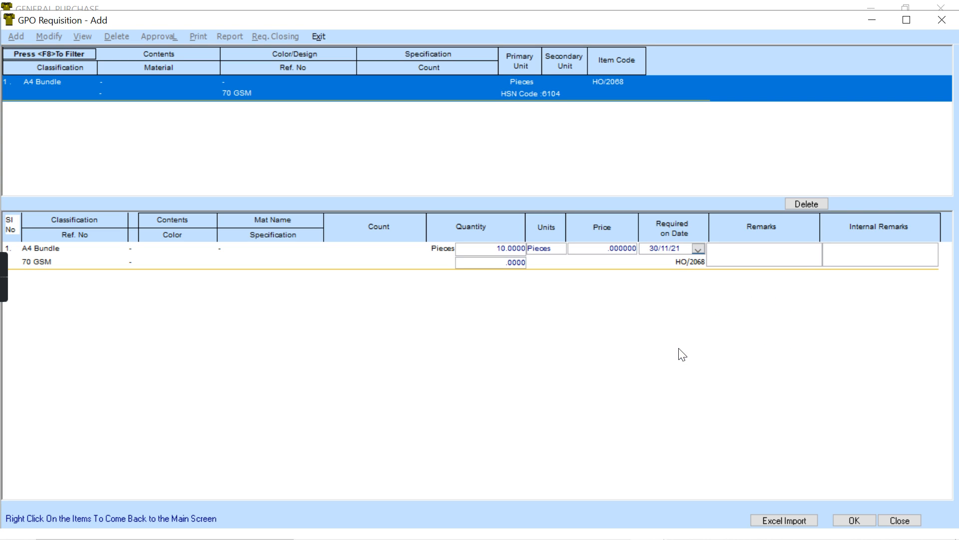
key("alt+Down")
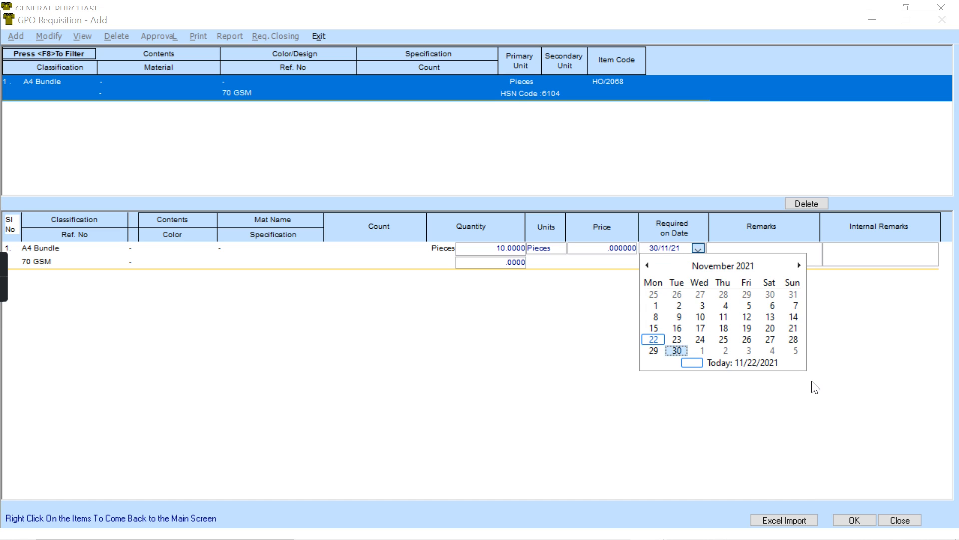
key("Escape")
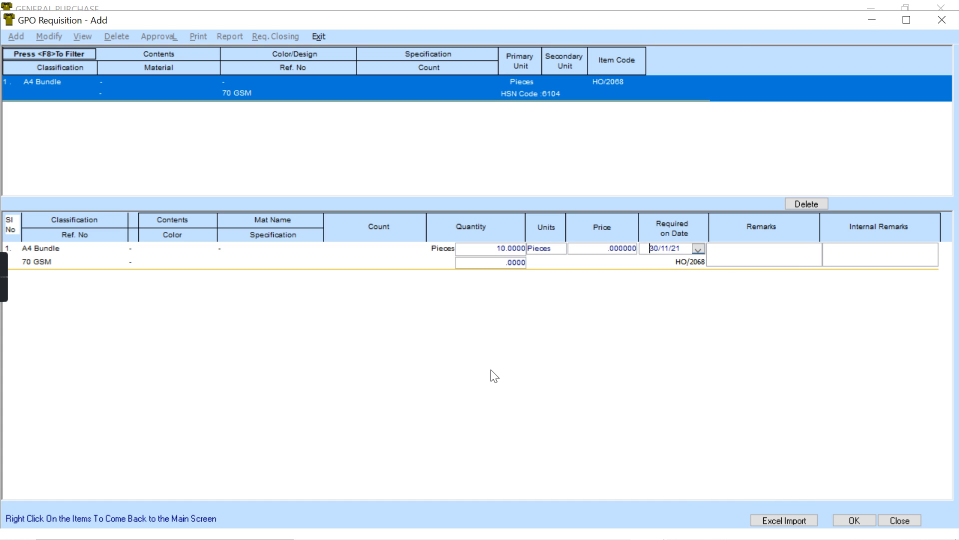
key("alt+Down")
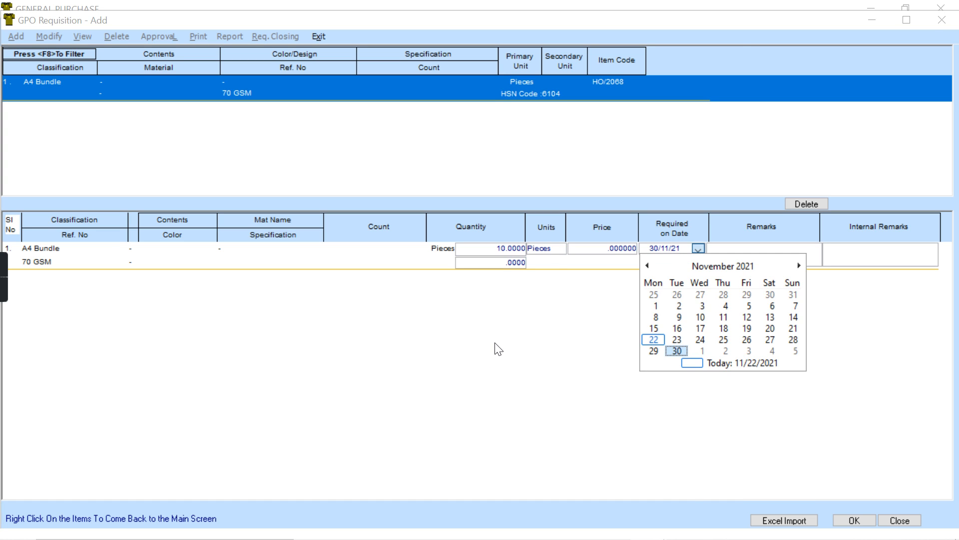
key("Escape")
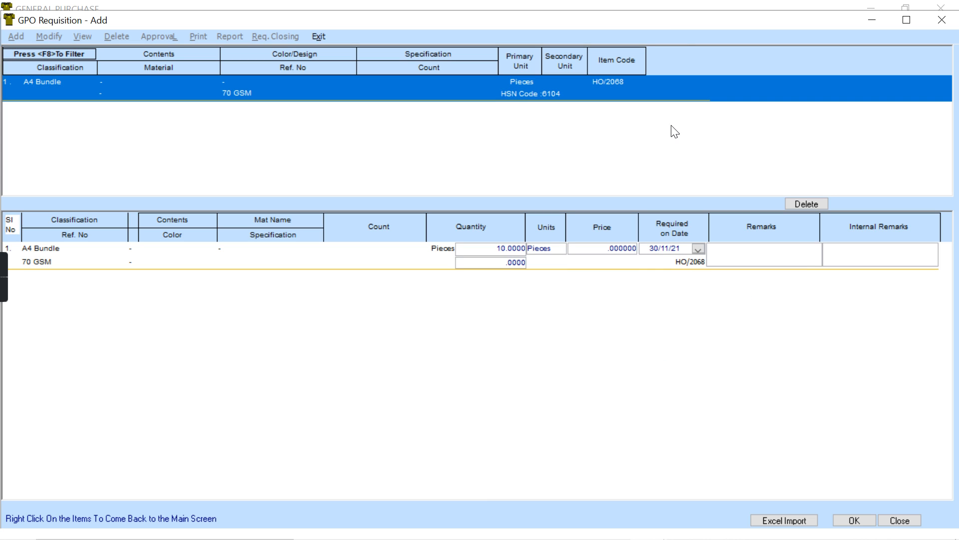
Return to the requisition's main details, save the requisition, and close the blank entry form
right_click(510, 148)
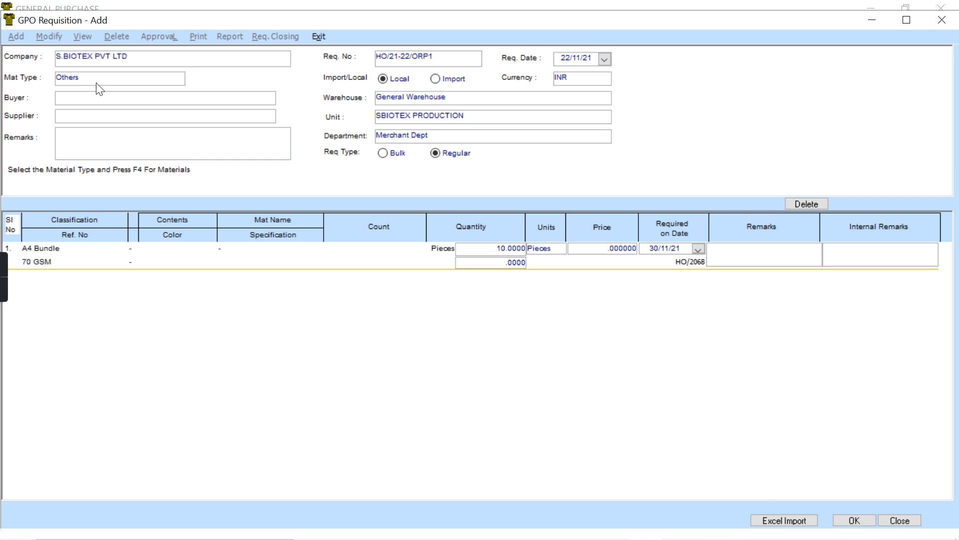
left_click(859, 525)
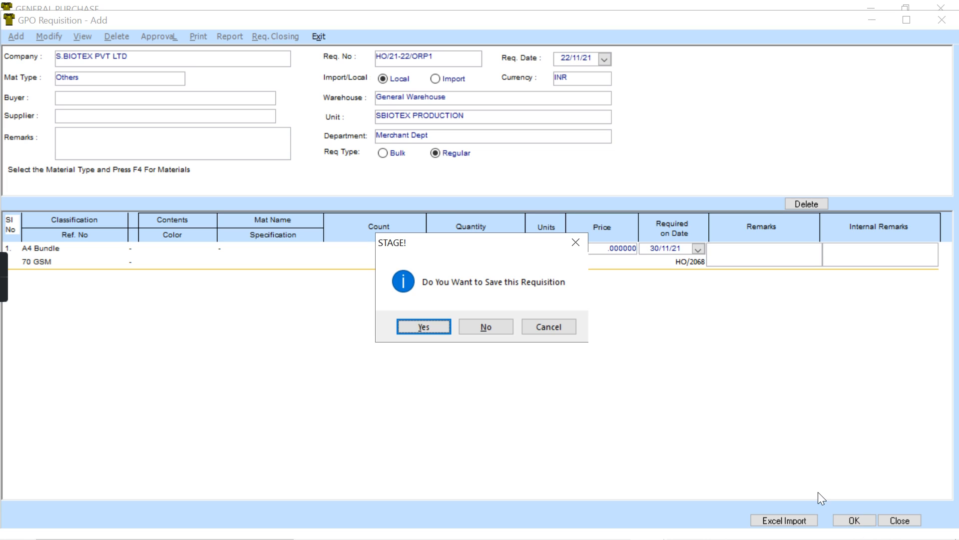
left_click(435, 325)
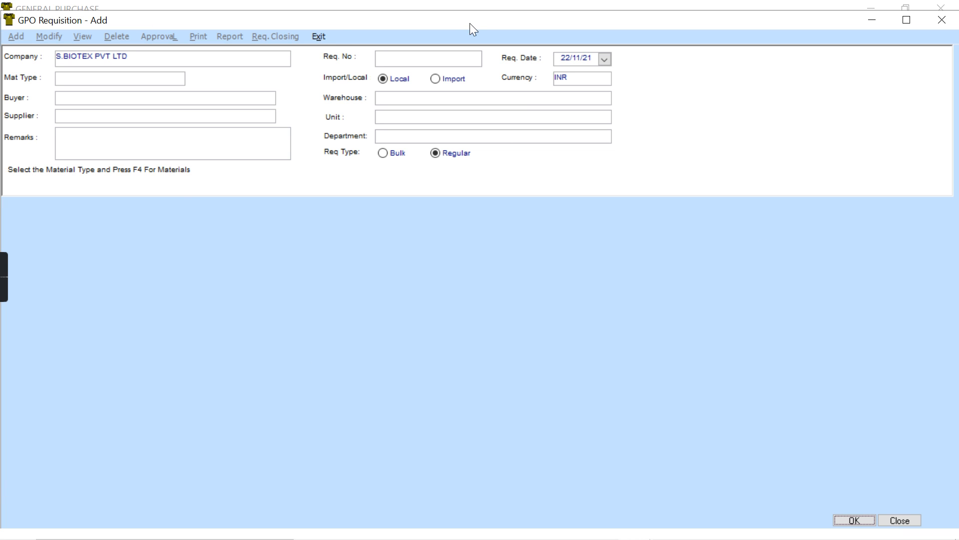
left_click(320, 36)
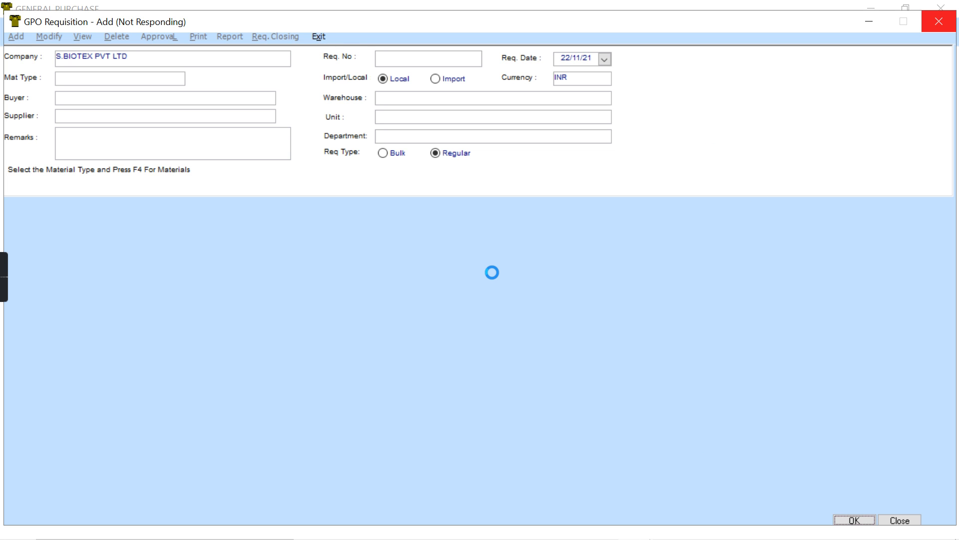
left_click(552, 329)
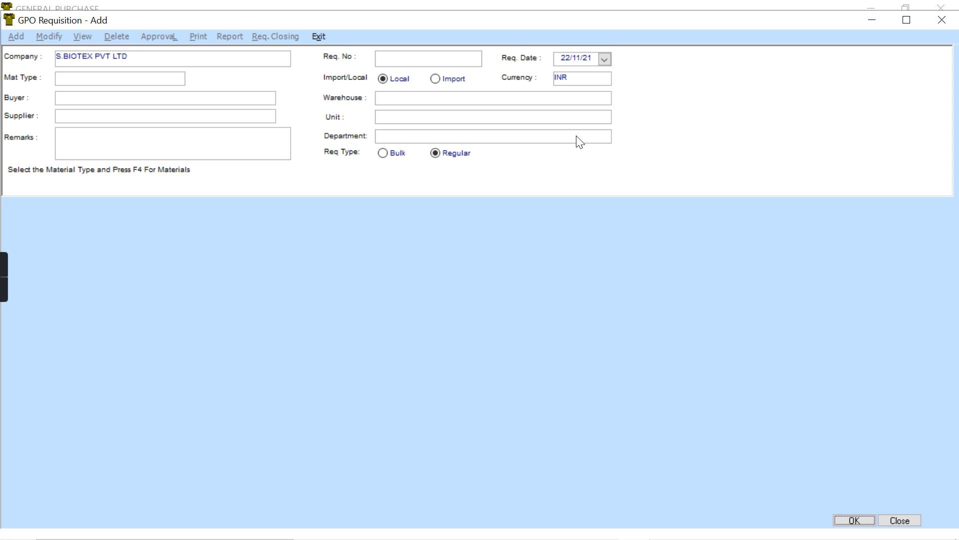
left_click(481, 140)
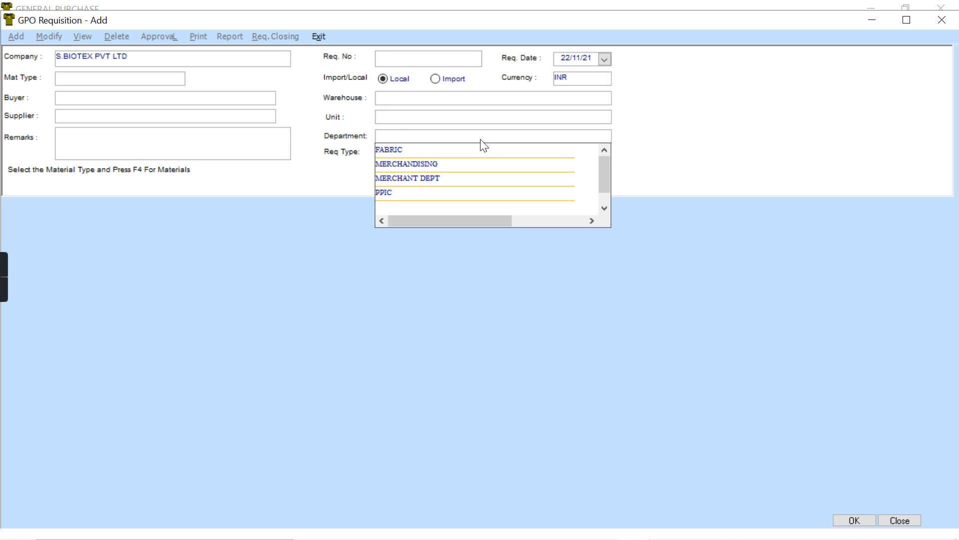
mouse_move(764, 538)
left_click(900, 520)
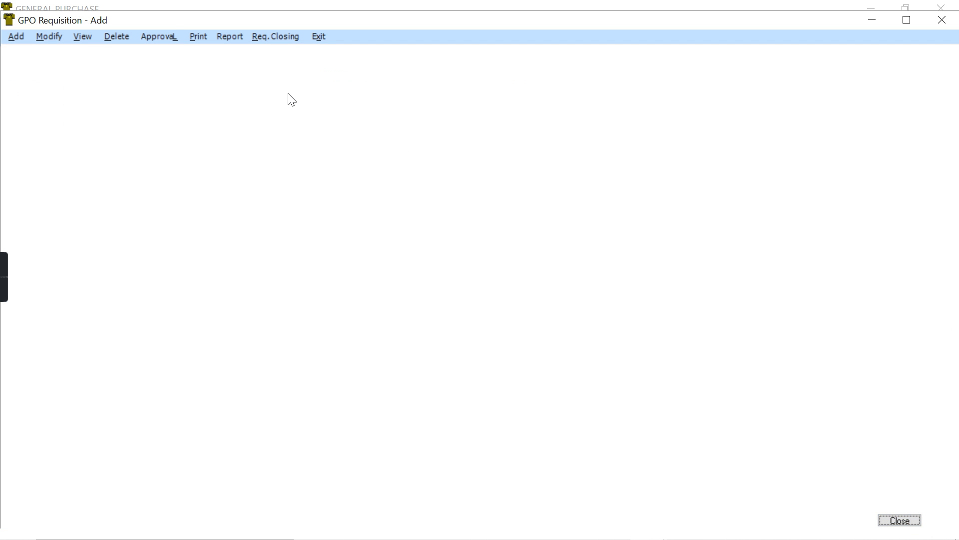
List the pending GPO requisitions for approval and open the Merchant Dept requisition dated 22/11/21
left_click(156, 38)
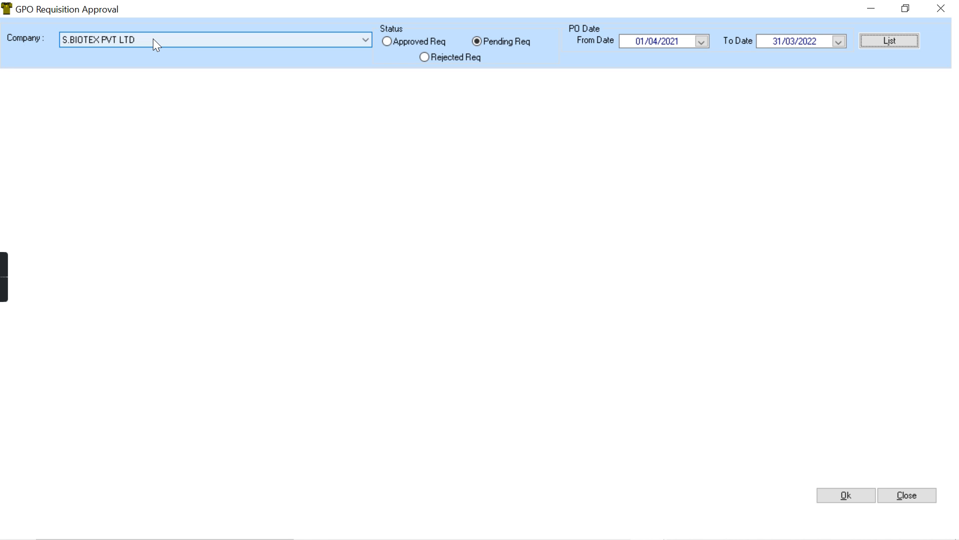
left_click(902, 44)
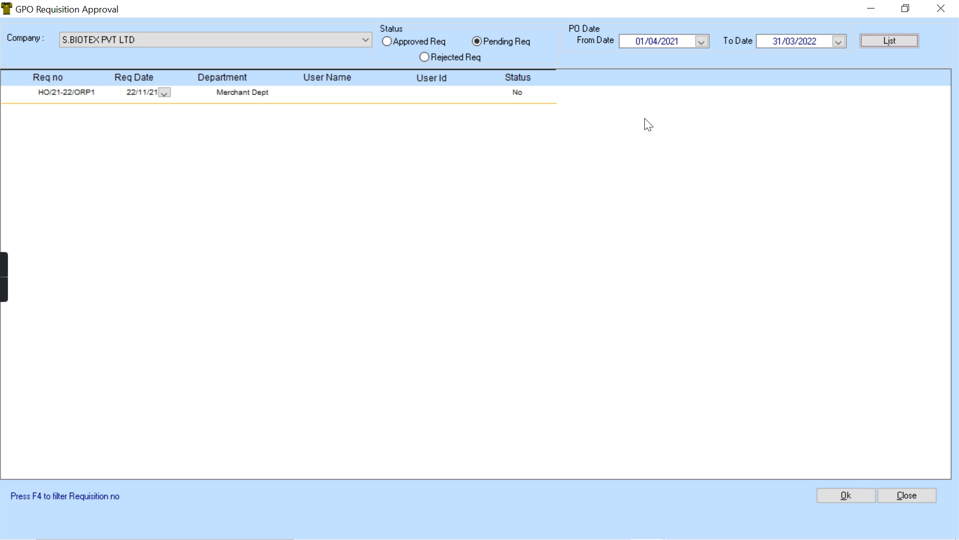
left_click(260, 96)
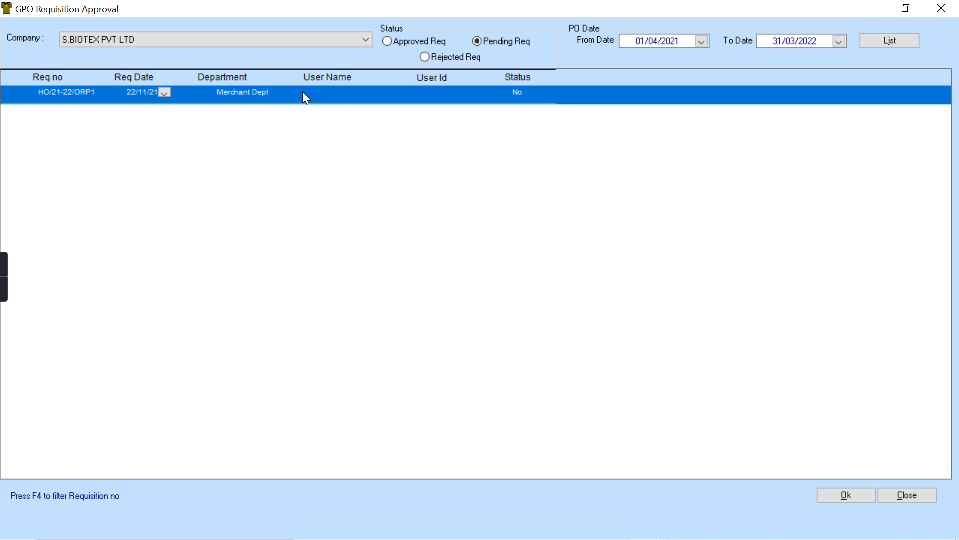
double_click(289, 95)
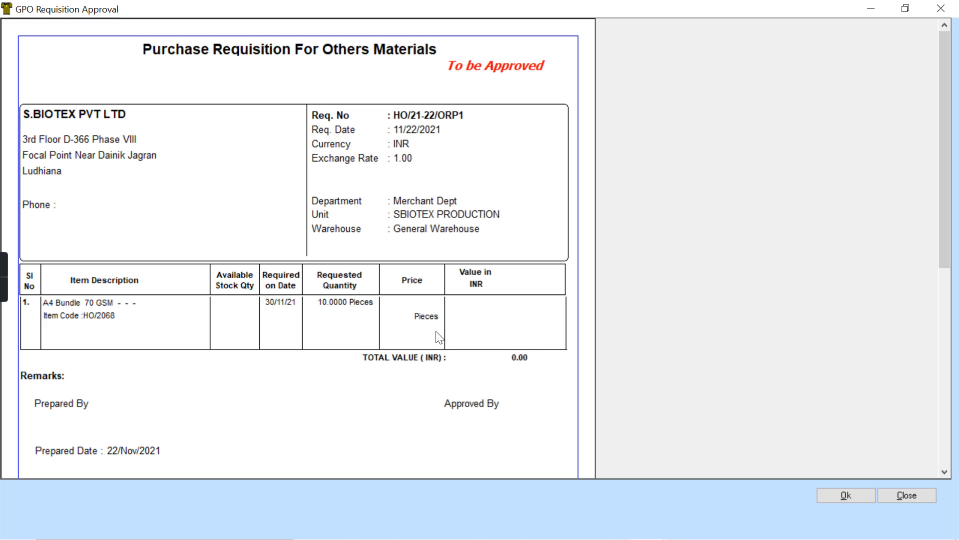
Approve the requisition without sending it by mail and close the approval window
left_click(827, 497)
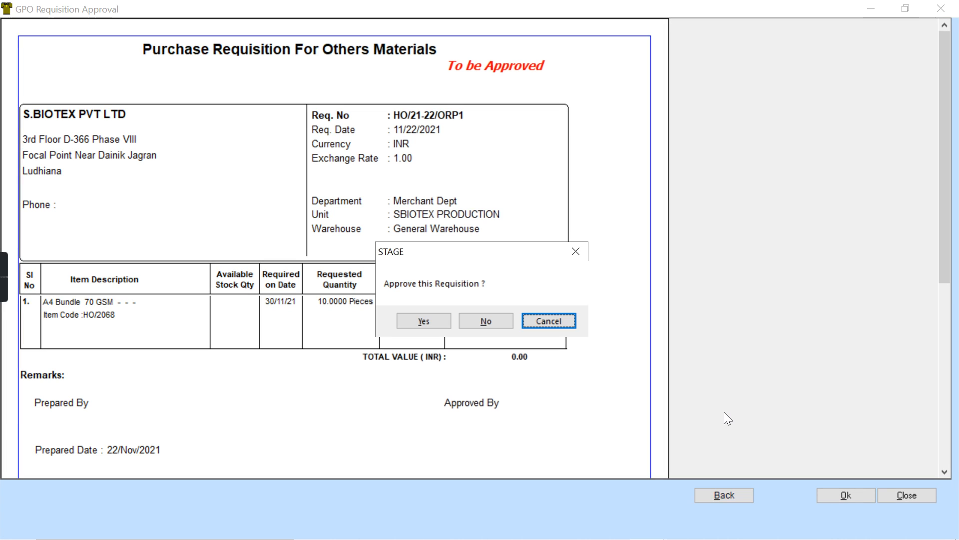
left_click(431, 325)
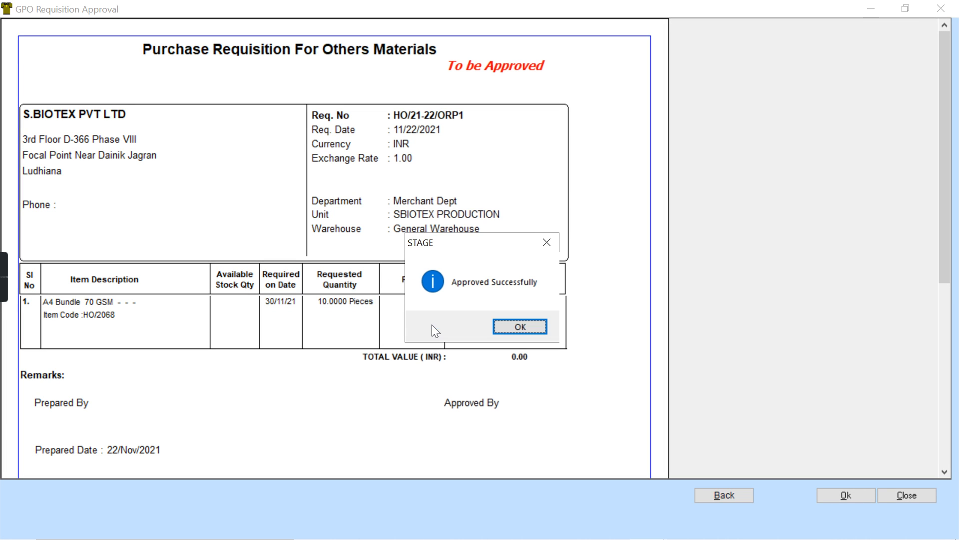
left_click(519, 330)
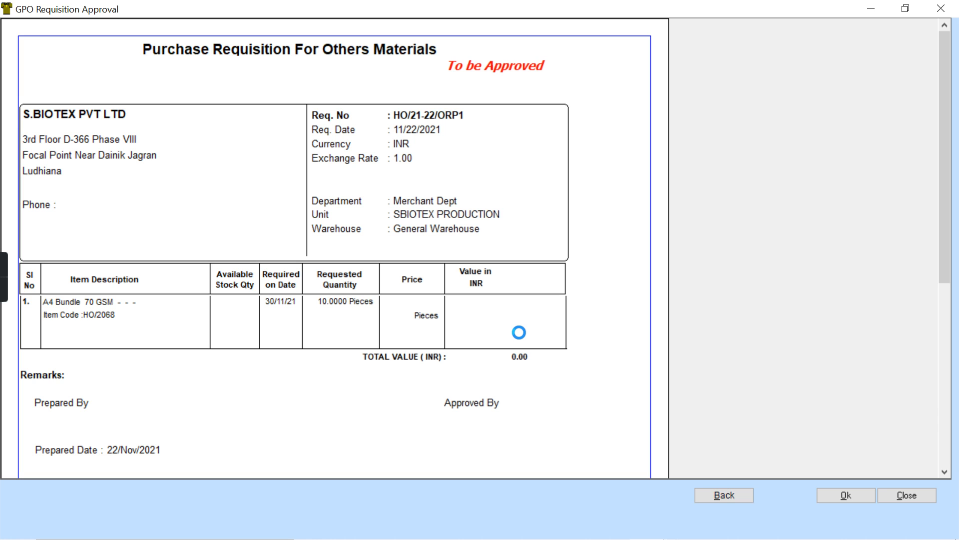
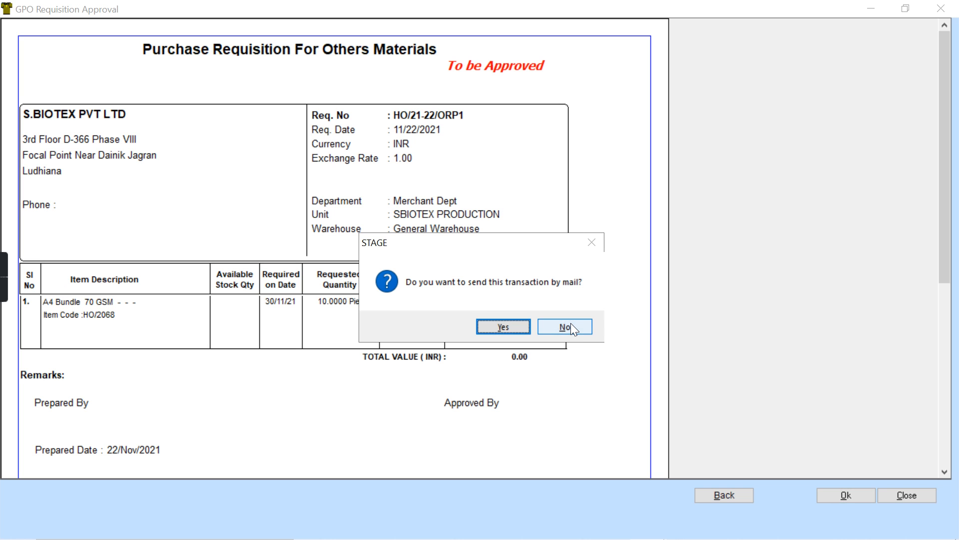
left_click(571, 324)
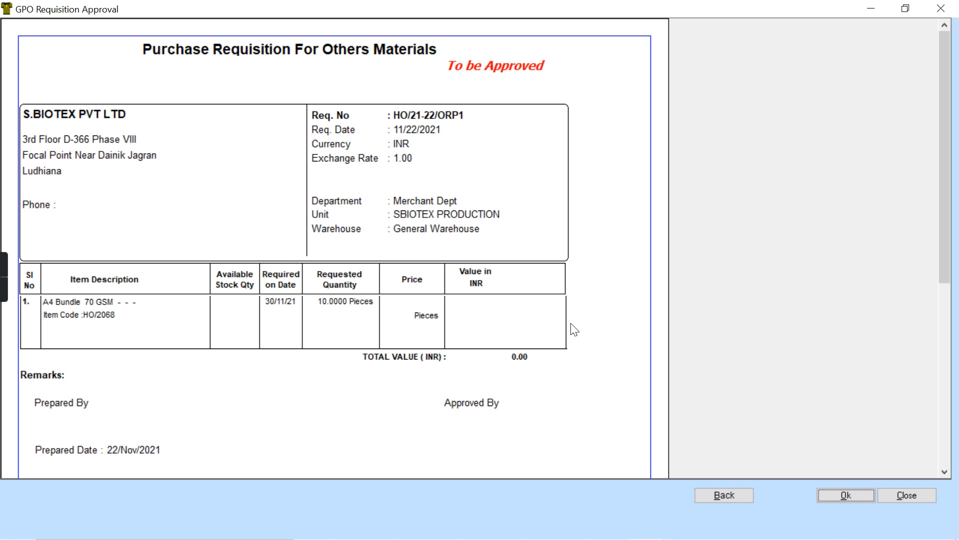
left_click(916, 495)
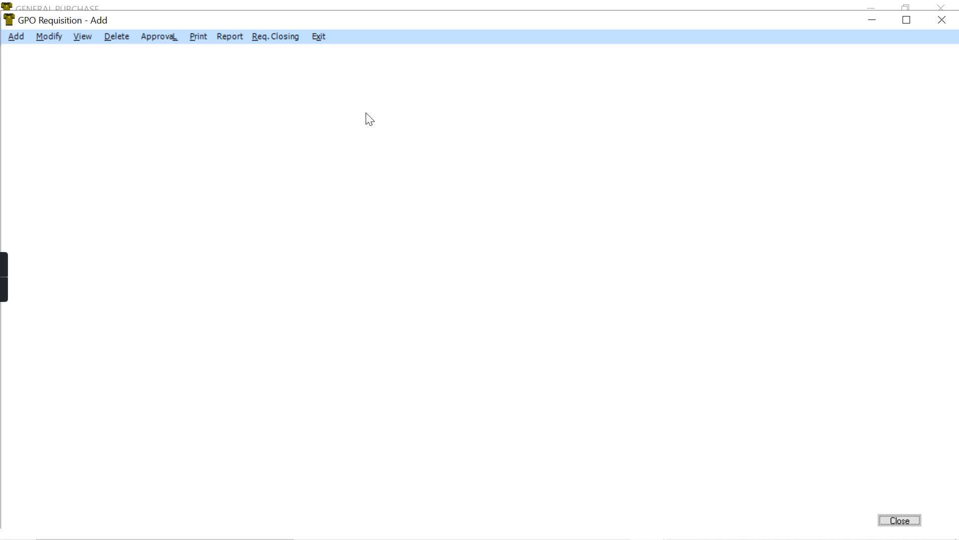
Exit GPO Requisition, minimize General Purchase, and open Parameters in the Security module
left_click(320, 37)
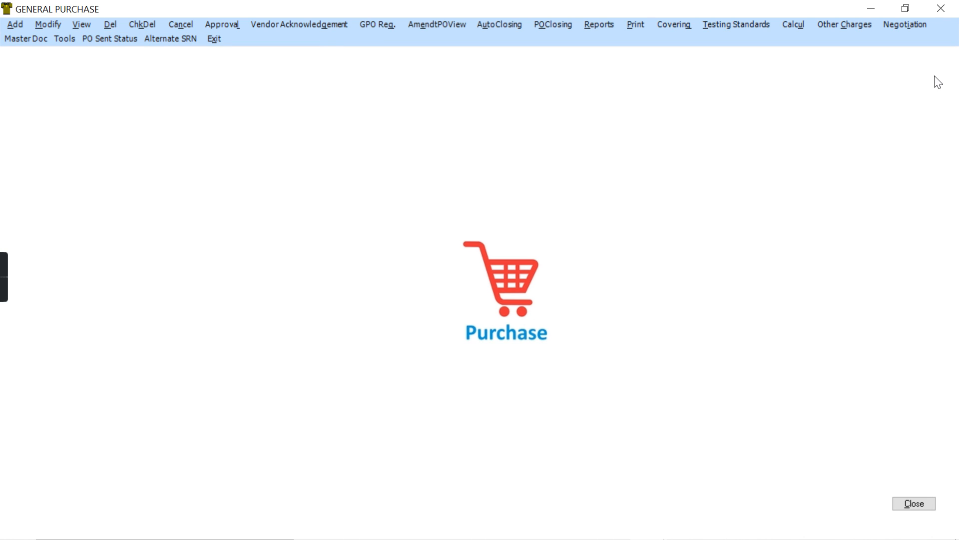
left_click(870, 10)
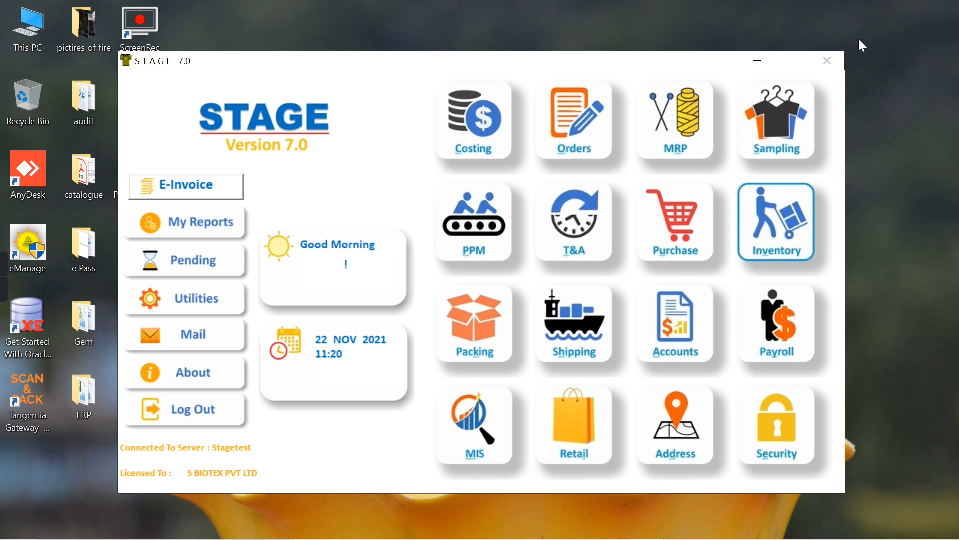
left_click(778, 419)
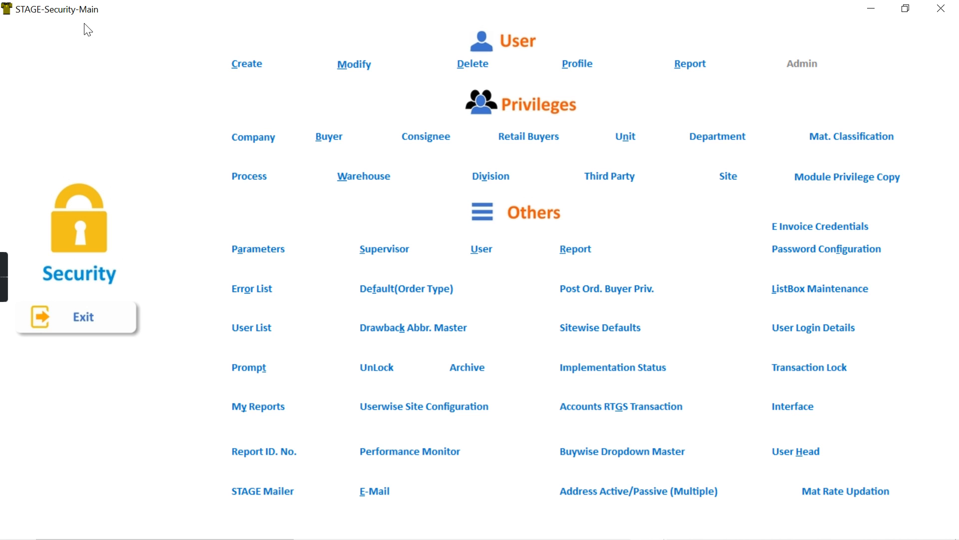
left_click(282, 251)
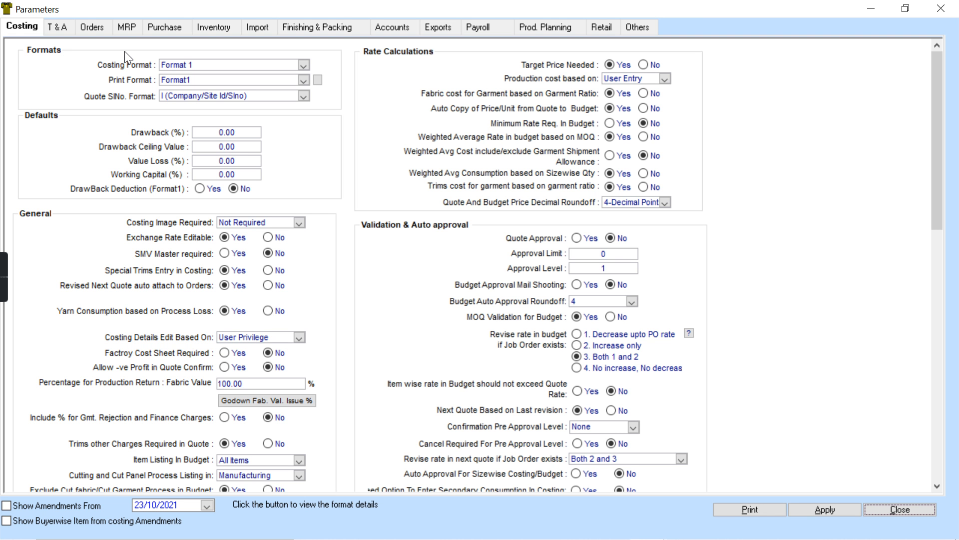
Set Automatic Email Required to No in the Purchase parameters
left_click(183, 28)
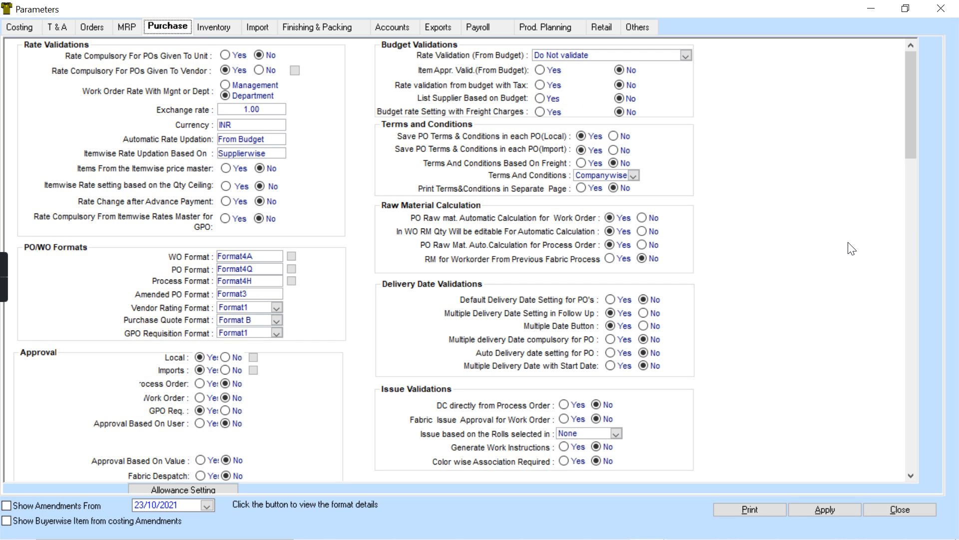
left_click(911, 475)
left_click_drag(911, 474, 911, 475)
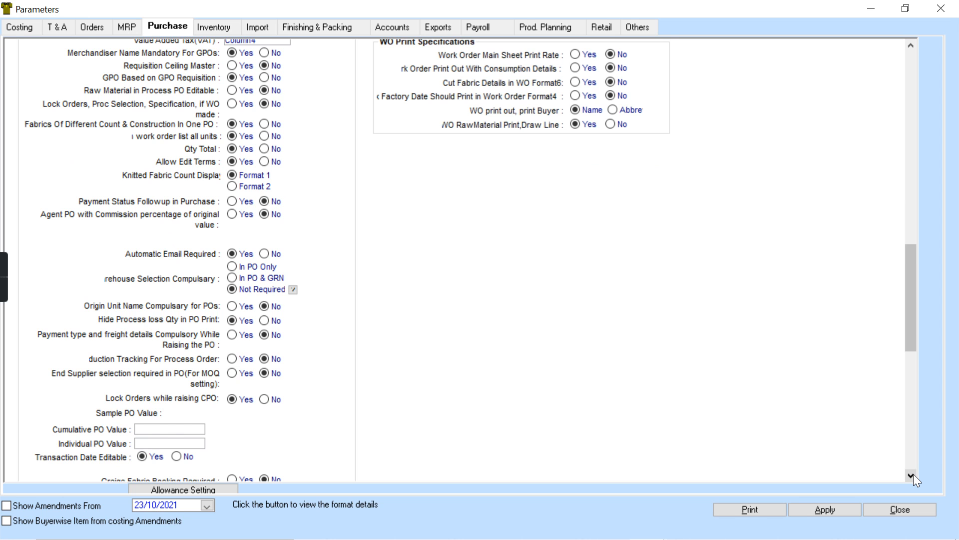
left_click(911, 474)
left_click(911, 475)
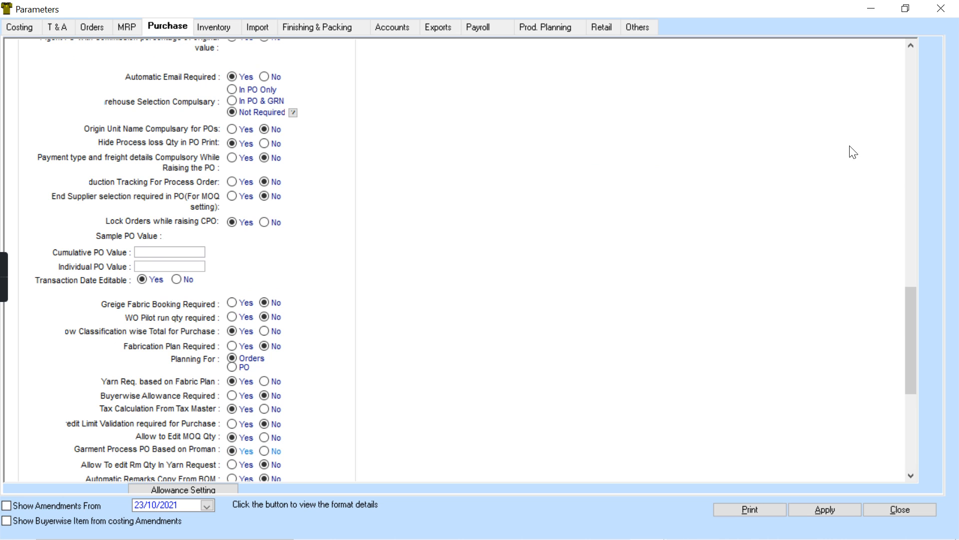
left_click(911, 46)
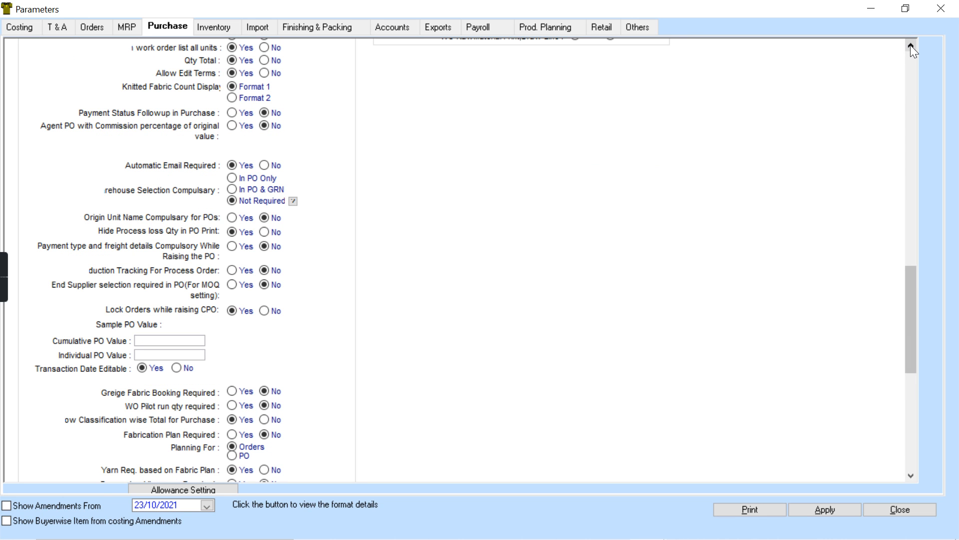
left_click(911, 46)
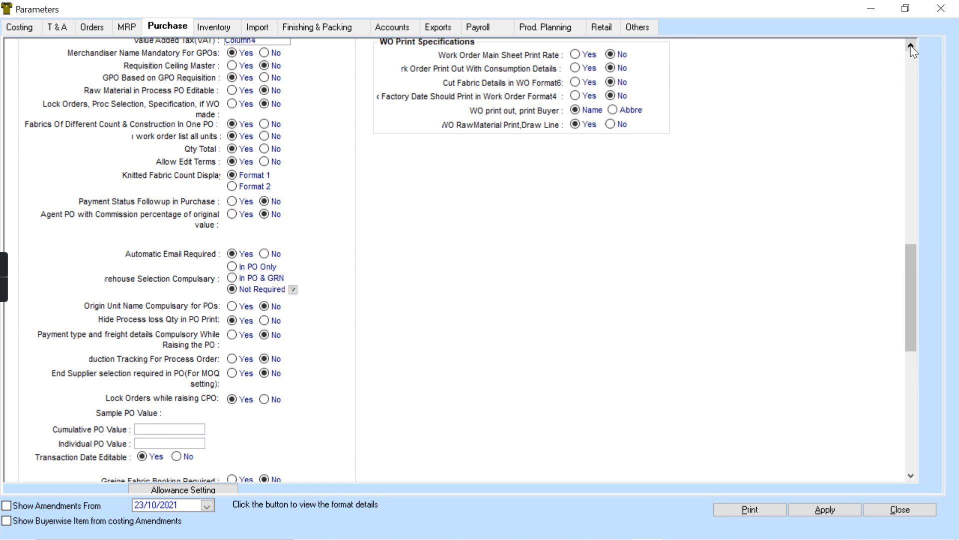
left_click(274, 255)
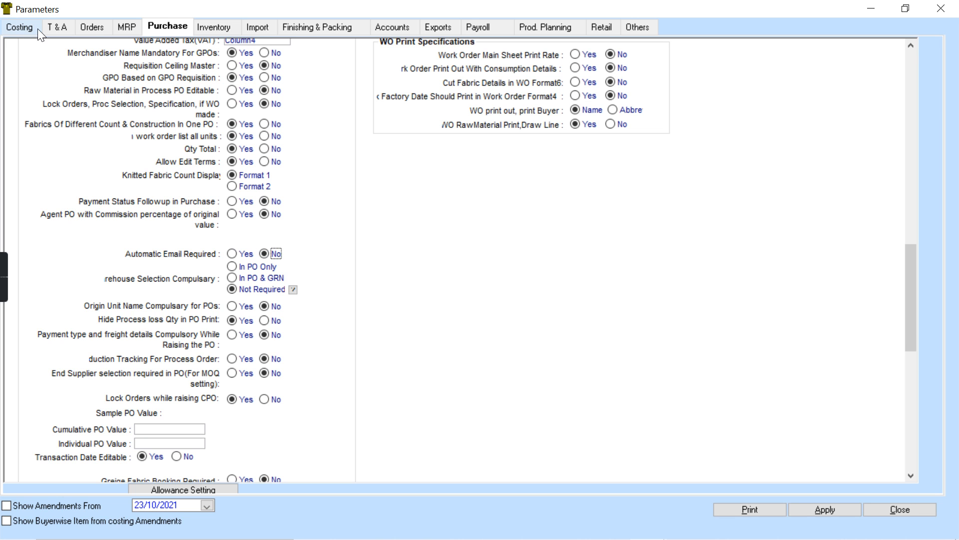
Set Email Auto Post From Orders & Spec to No in the Orders parameters and apply the parameter changes
left_click(88, 30)
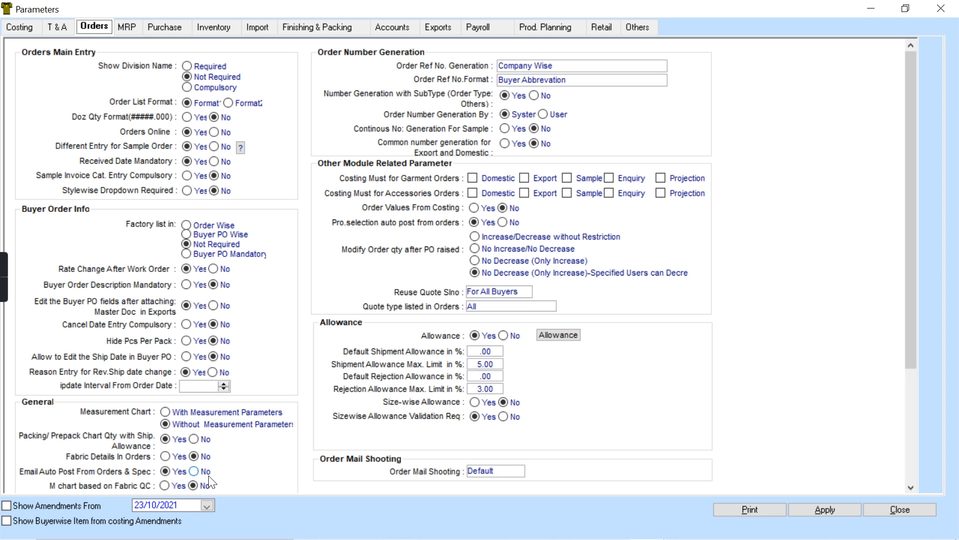
left_click(195, 471)
left_click(805, 511)
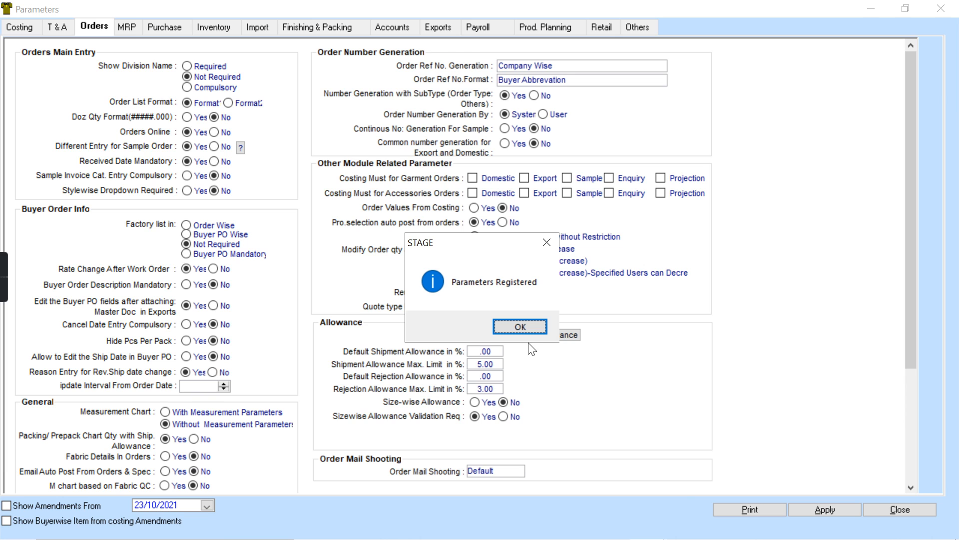
View the security parameter amendments from 23/10/2021 through the final page, and exit the Security module
left_click(519, 325)
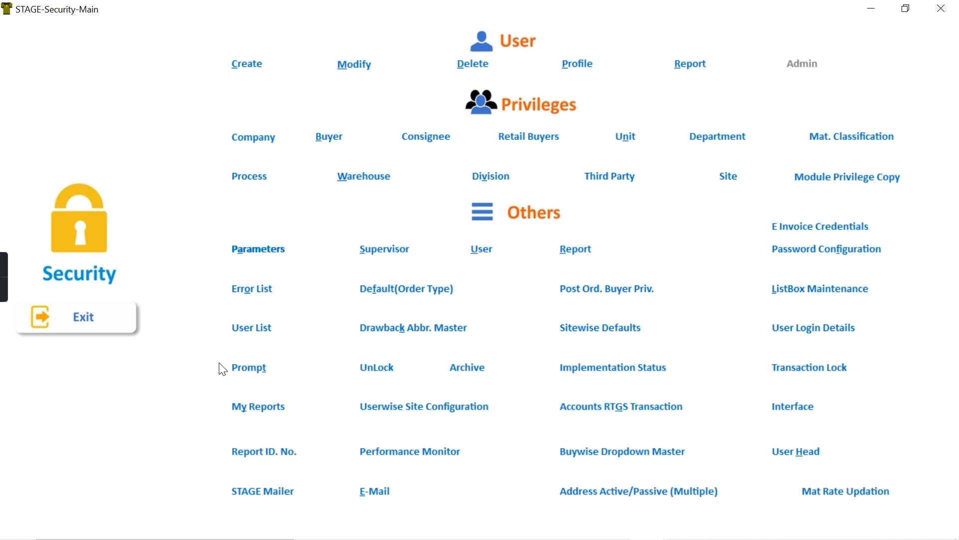
left_click(285, 249)
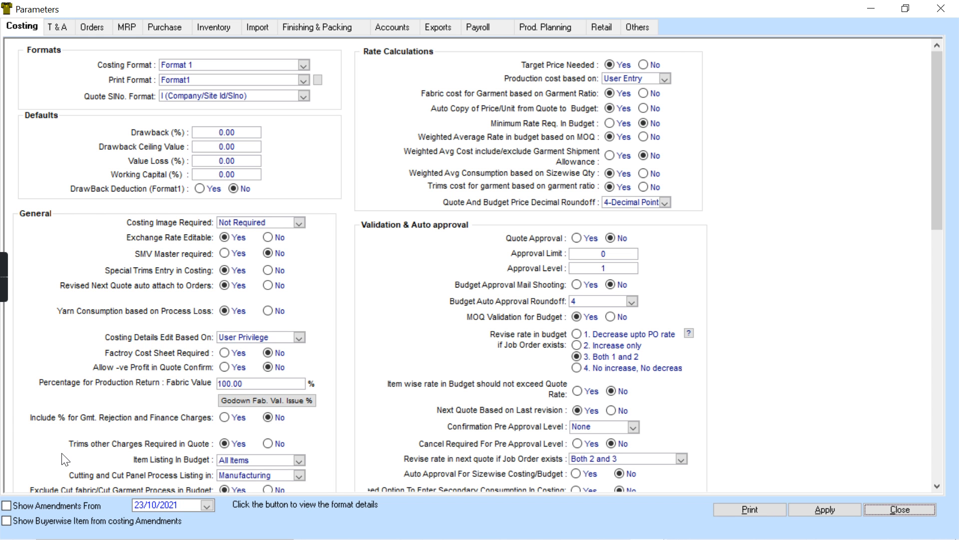
left_click(7, 506)
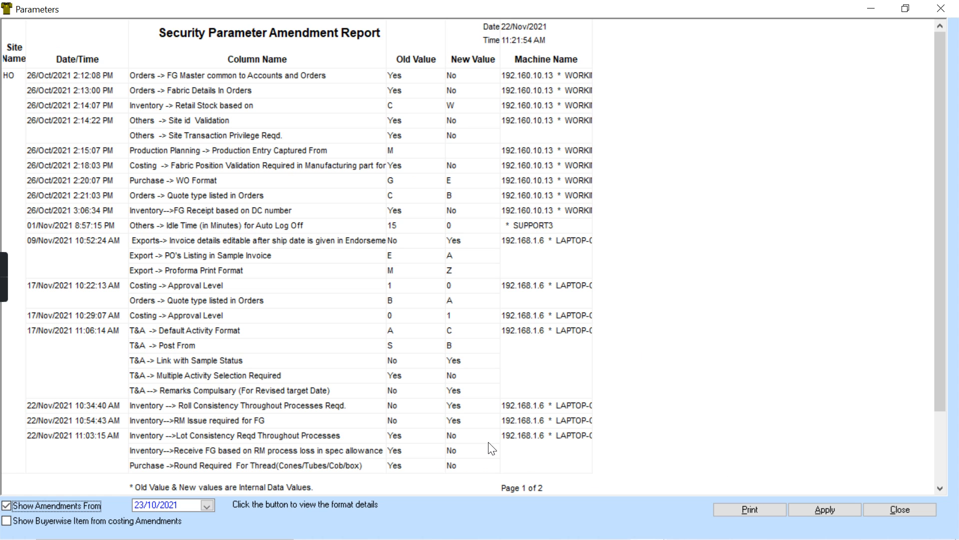
left_click(940, 477)
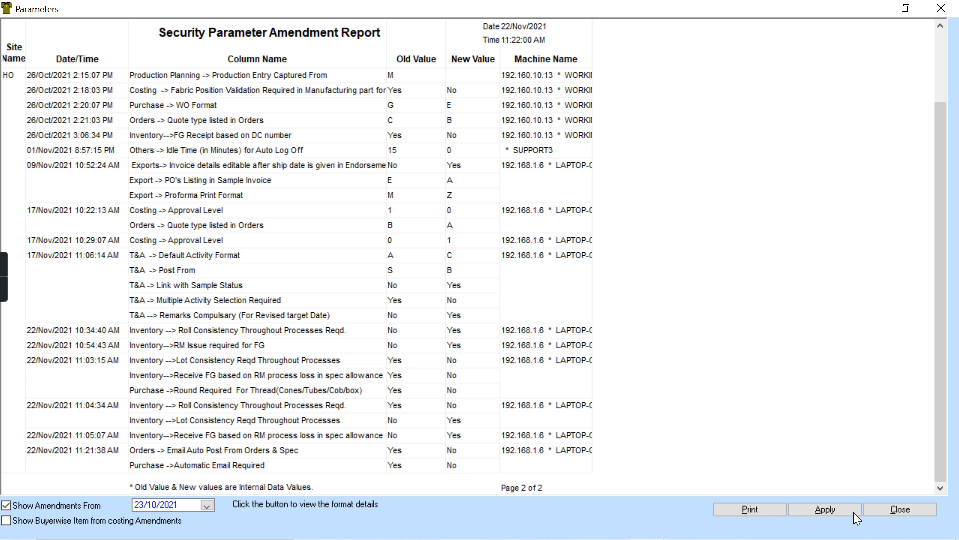
left_click(867, 511)
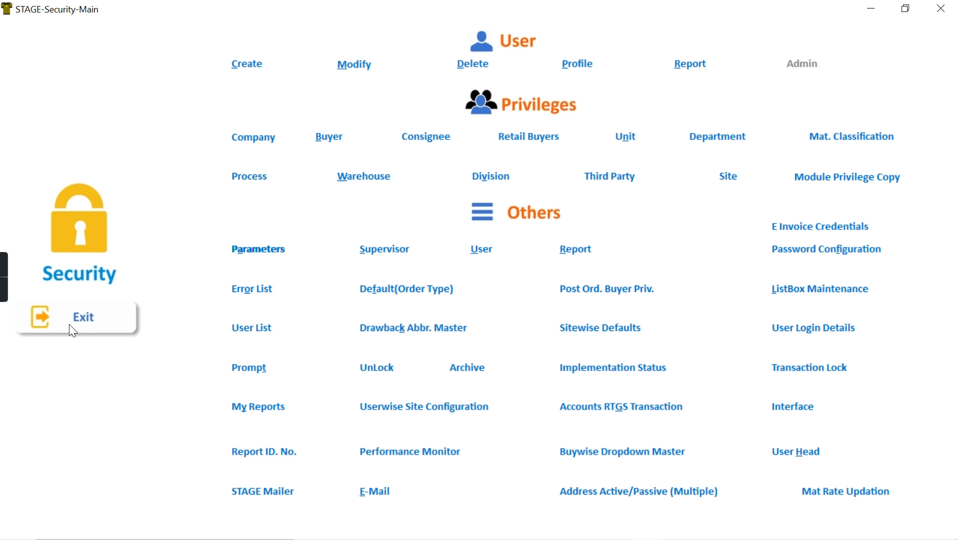
left_click(82, 318)
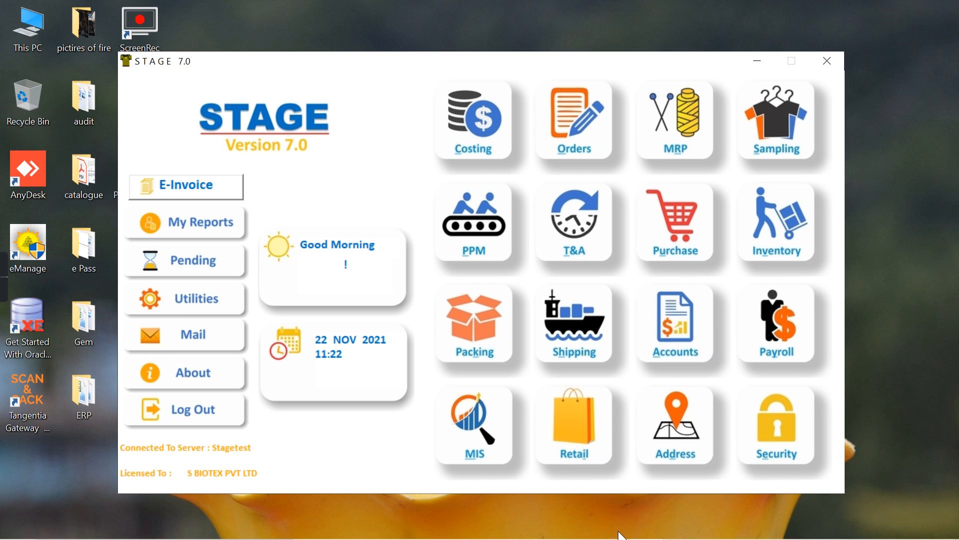
Return to the General Purchase window and add a new order with Material Purchase as the process
mouse_move(623, 538)
mouse_move(649, 524)
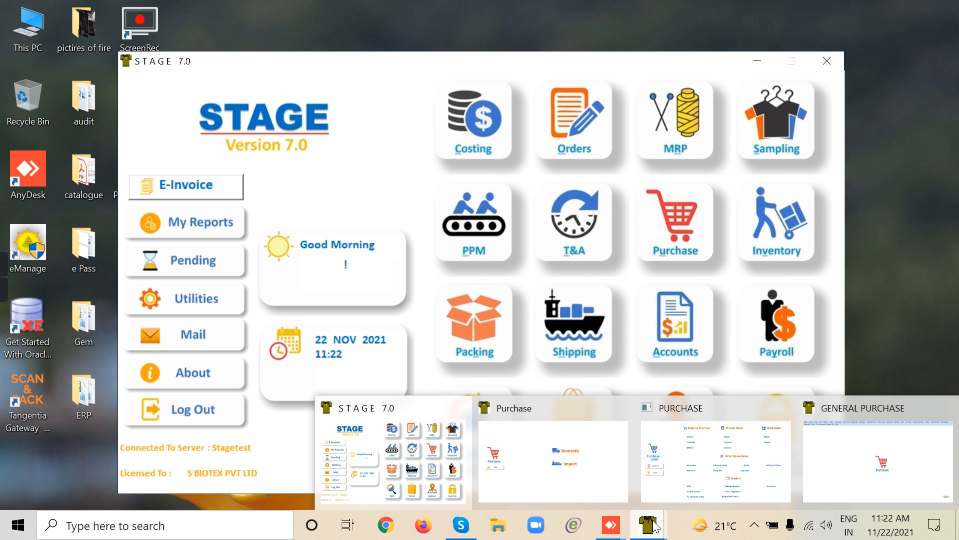
left_click(818, 466)
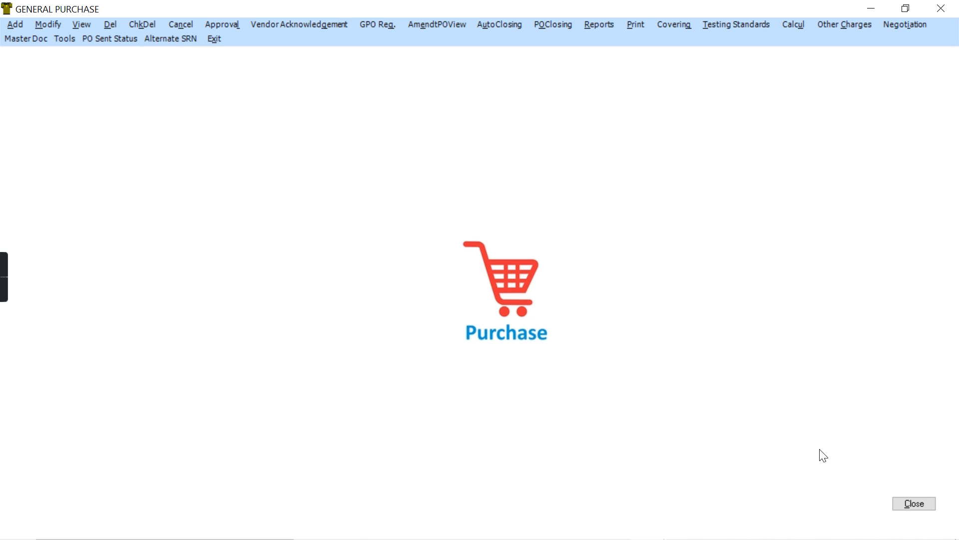
left_click(13, 25)
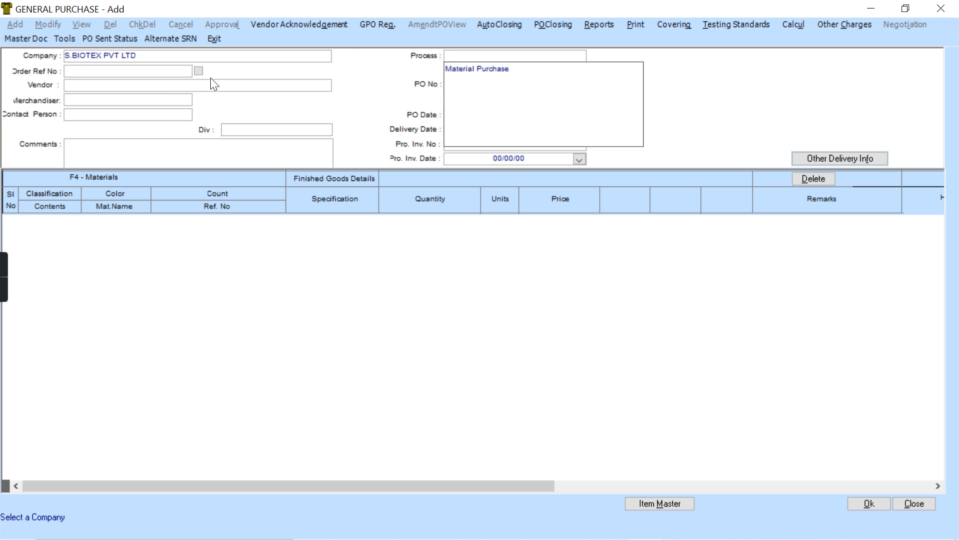
double_click(490, 66)
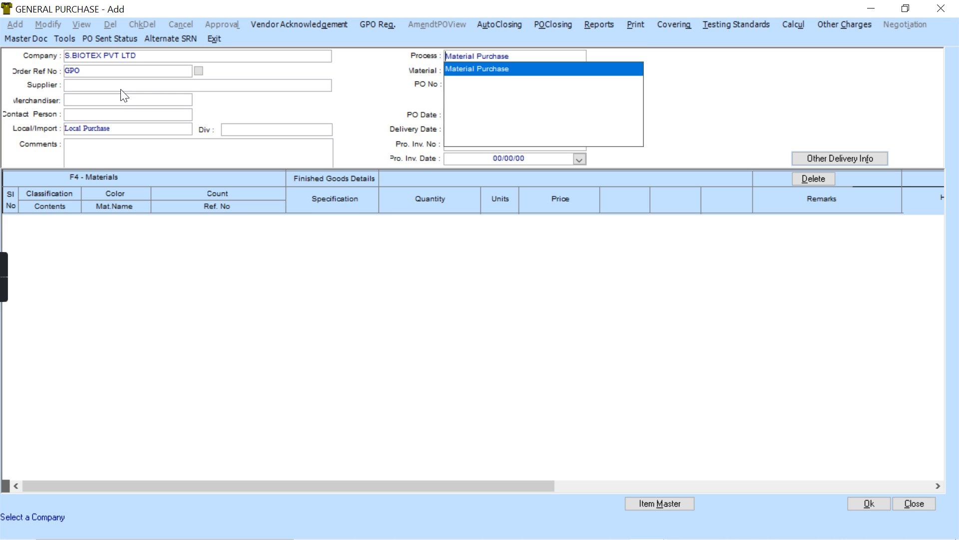
key("Return")
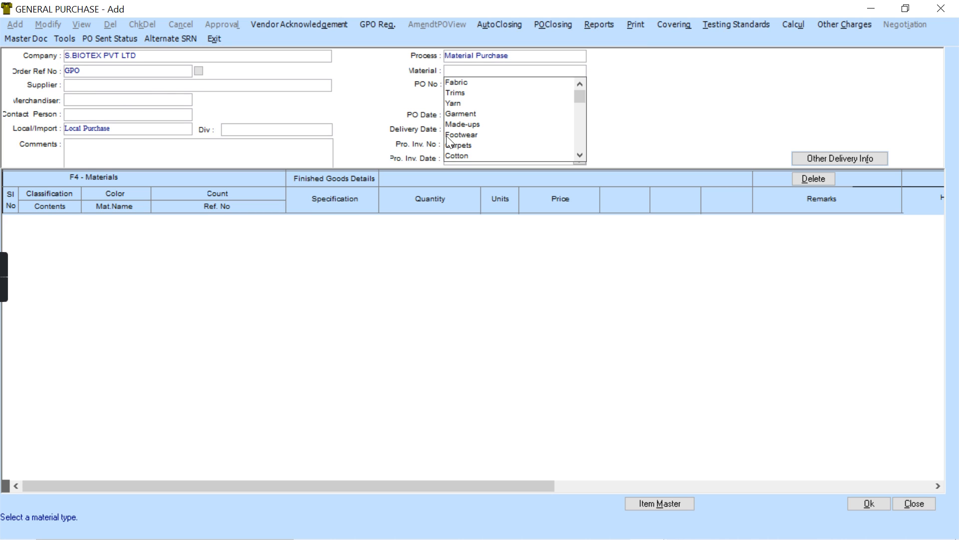
Set the order's material to Others and its supplier to AARTI INTERNATIONAL LTD
left_click(581, 154)
left_click(581, 153)
left_click(580, 154)
left_click(581, 154)
left_click(581, 154)
left_click(581, 154)
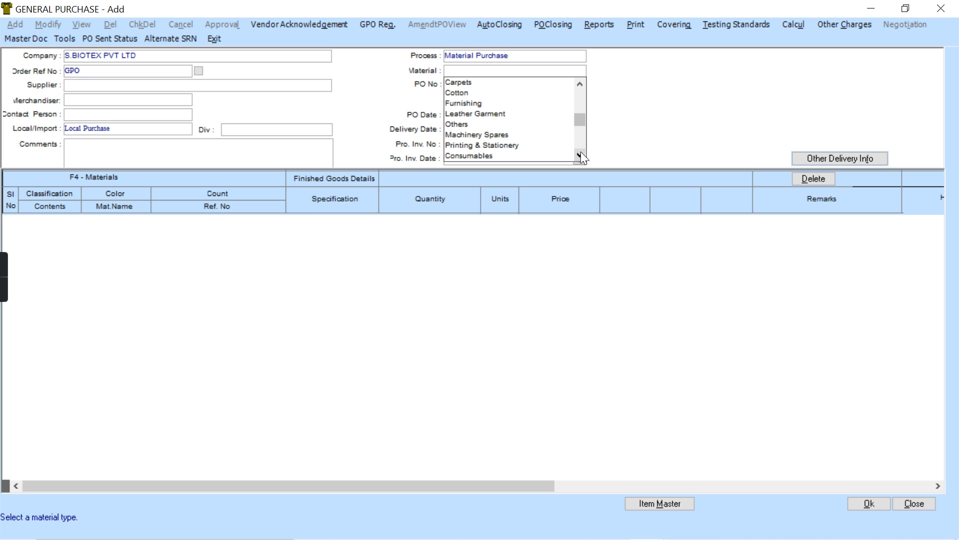
left_click(466, 125)
left_click(466, 125)
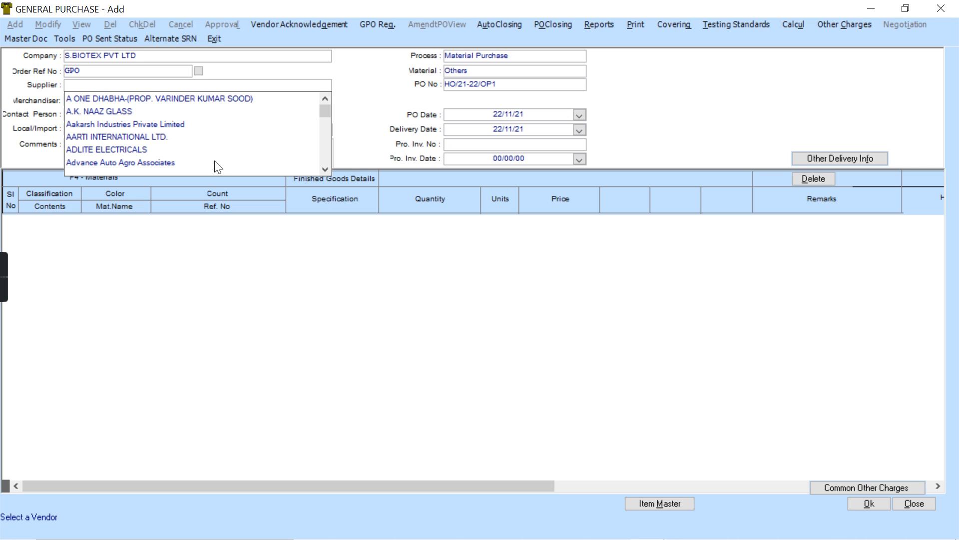
left_click(121, 136)
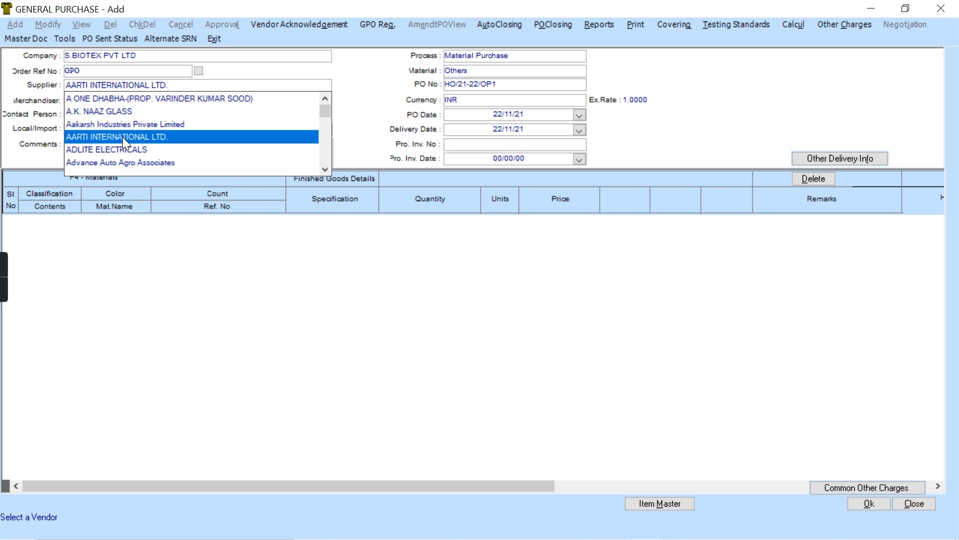
left_click(122, 137)
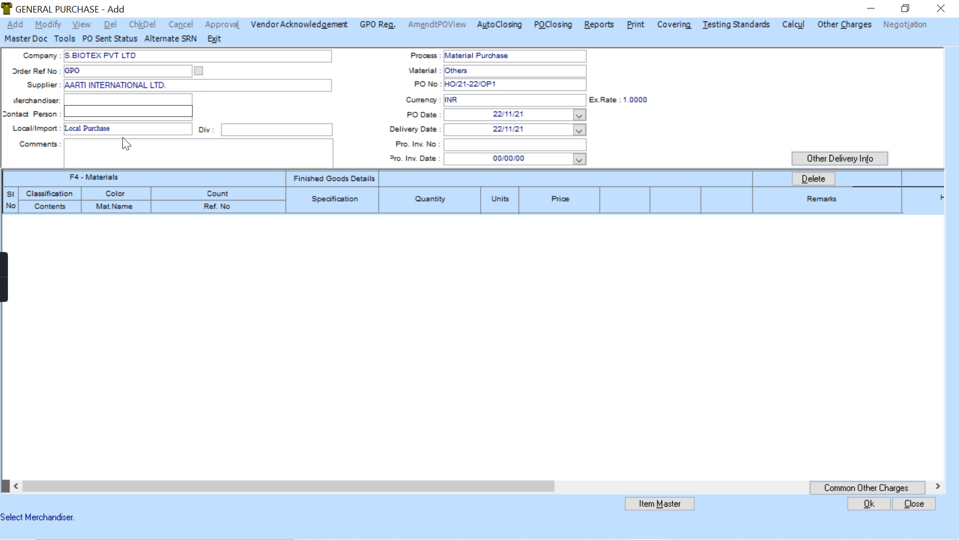
Leave the comments empty and select the Merchant Dept requisition dated 22/Nov/2021 for the order
left_click(129, 156)
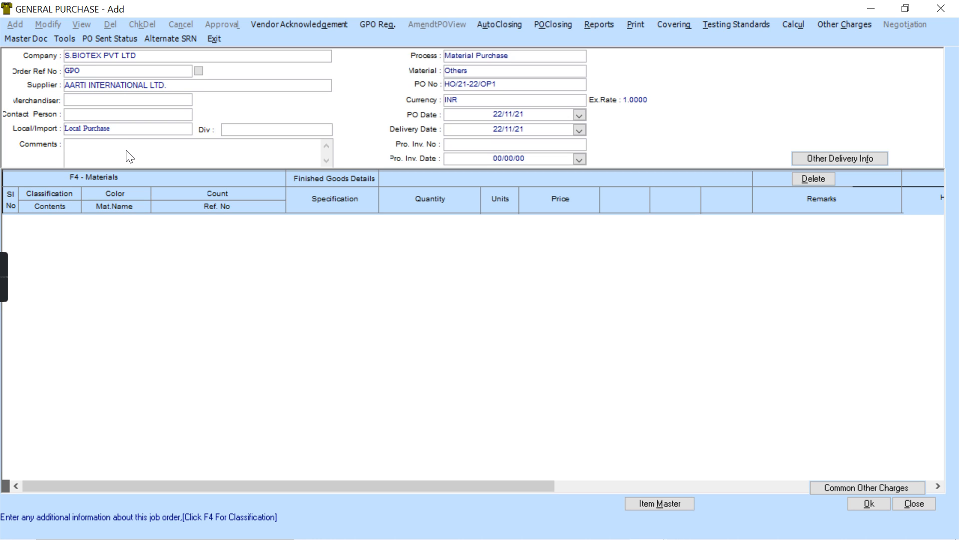
key("Tab")
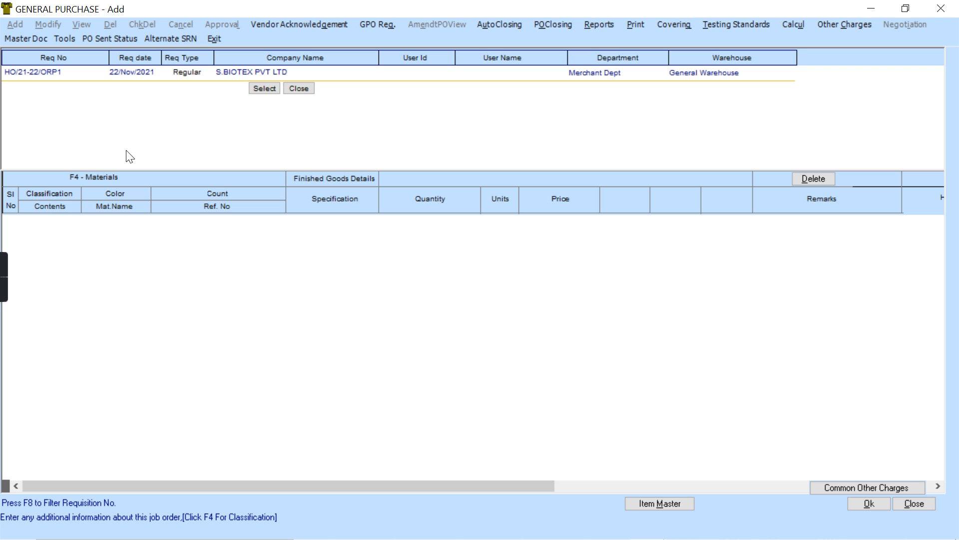
left_click(142, 78)
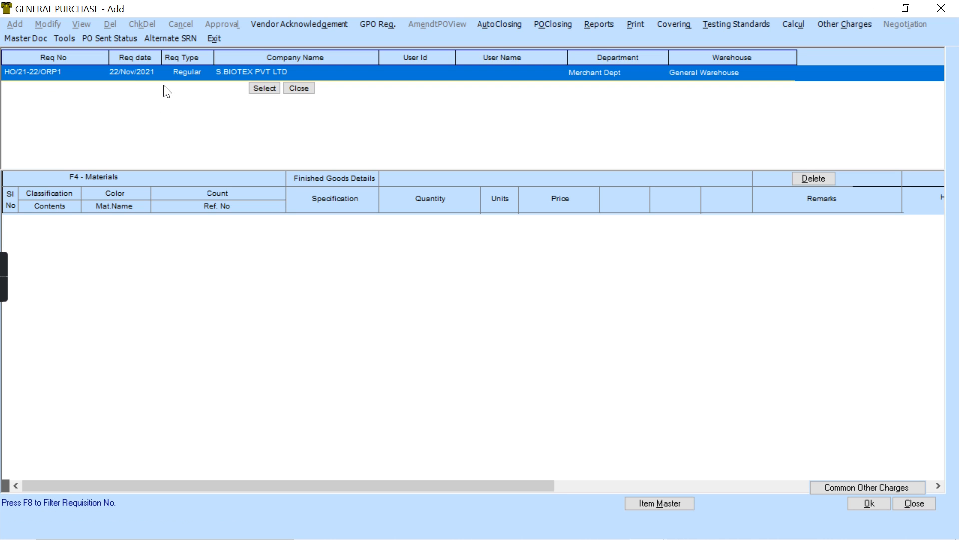
left_click(263, 88)
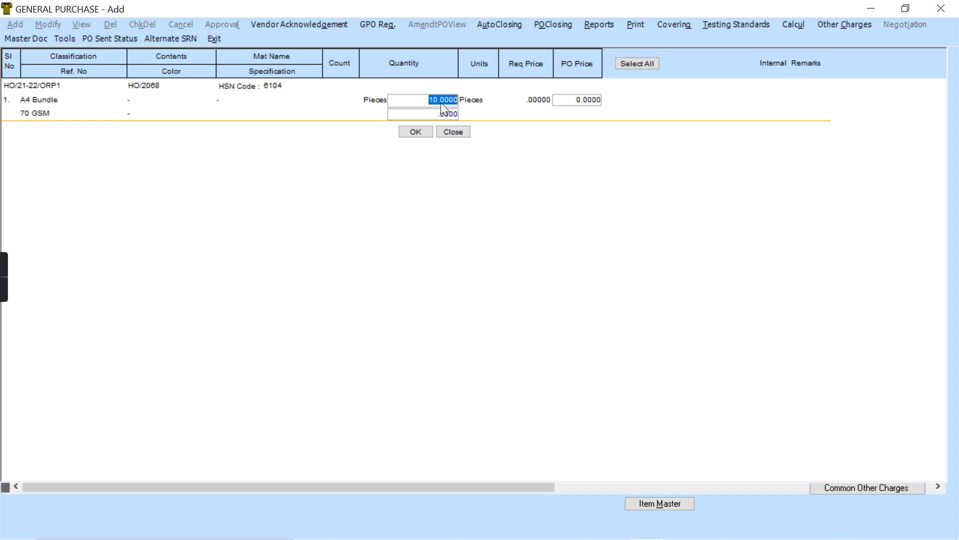
Set the A4 Bundle 70 GSM quantity to 5 pieces and PO price to 210, and add the item to the order
key("Tab")
double_click(568, 101)
type("210")
key("Tab")
left_click(429, 133)
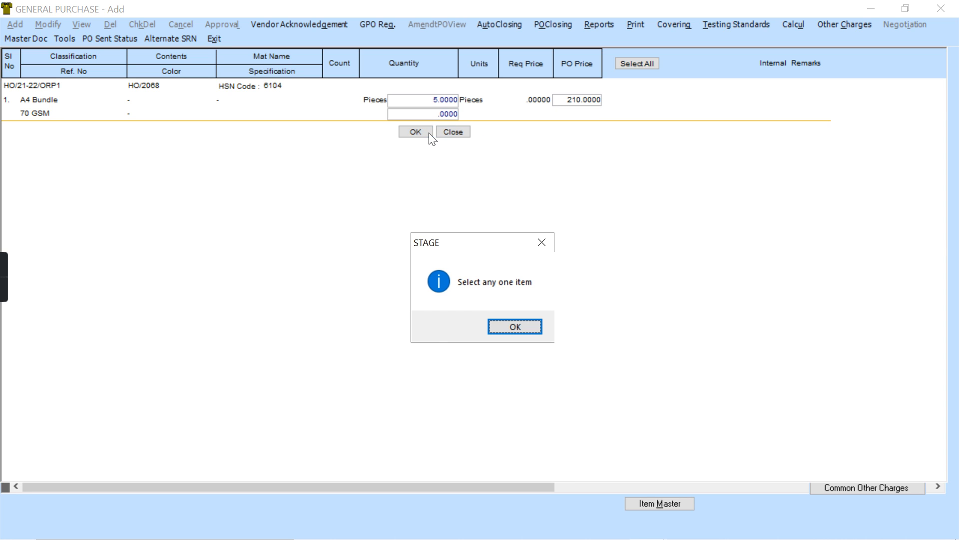
left_click(516, 326)
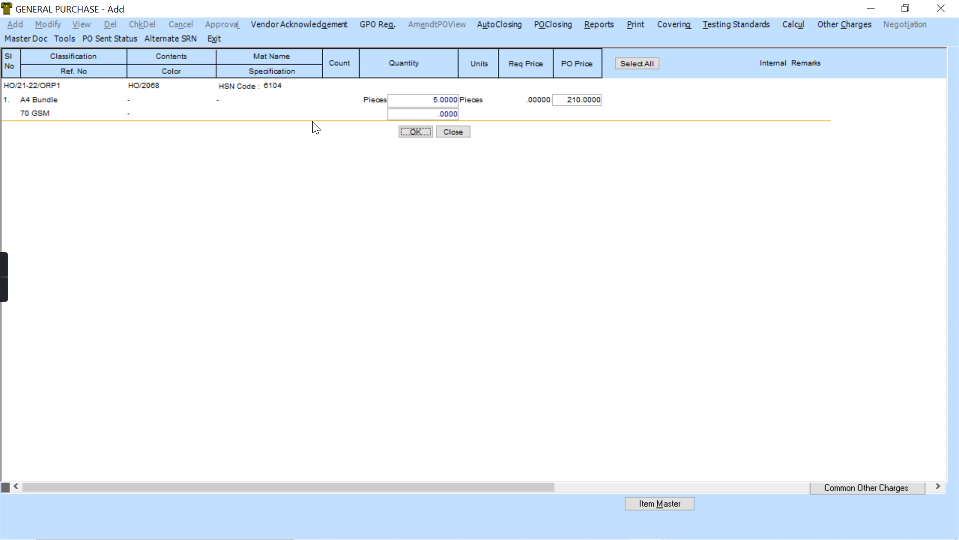
left_click(305, 109)
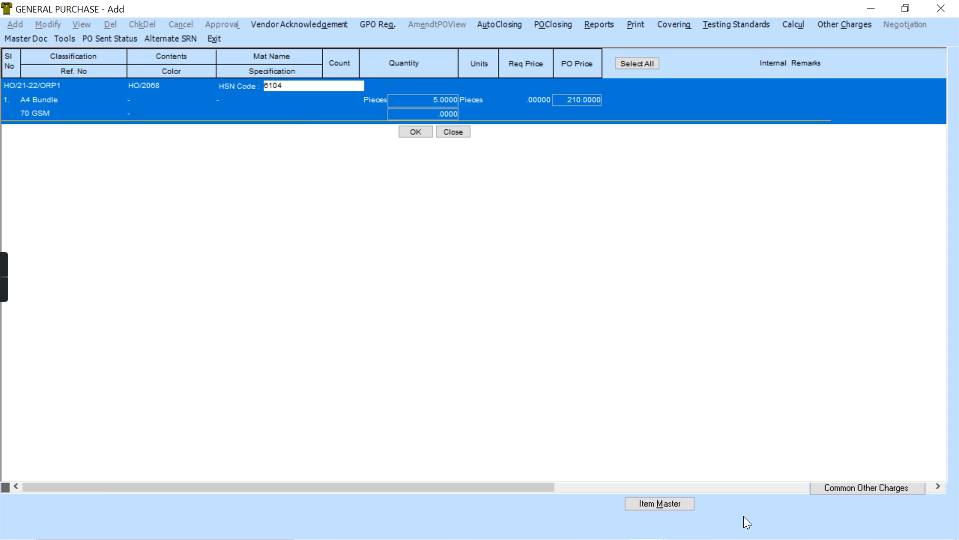
left_click(413, 132)
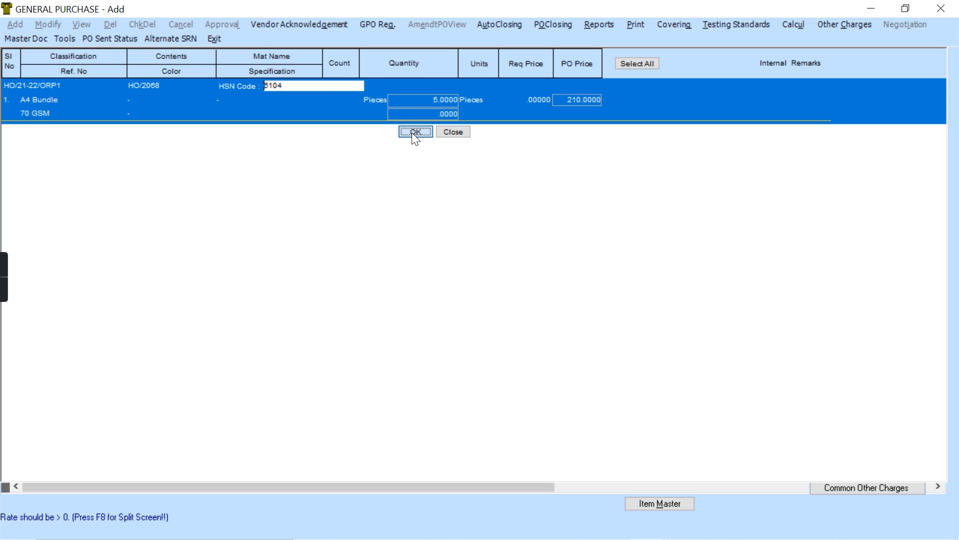
left_click(412, 132)
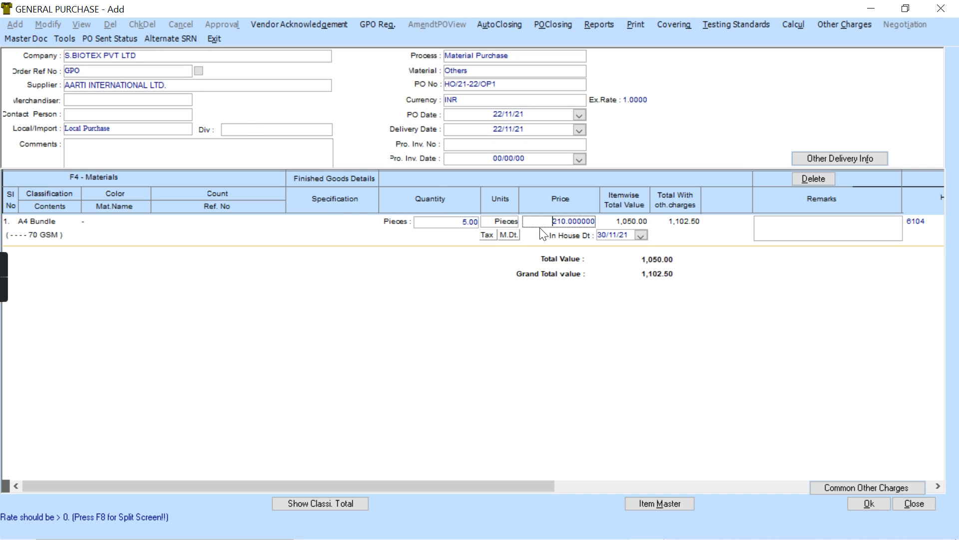
Save the purchase order without sending it by mail and exit General Purchase
left_click(867, 503)
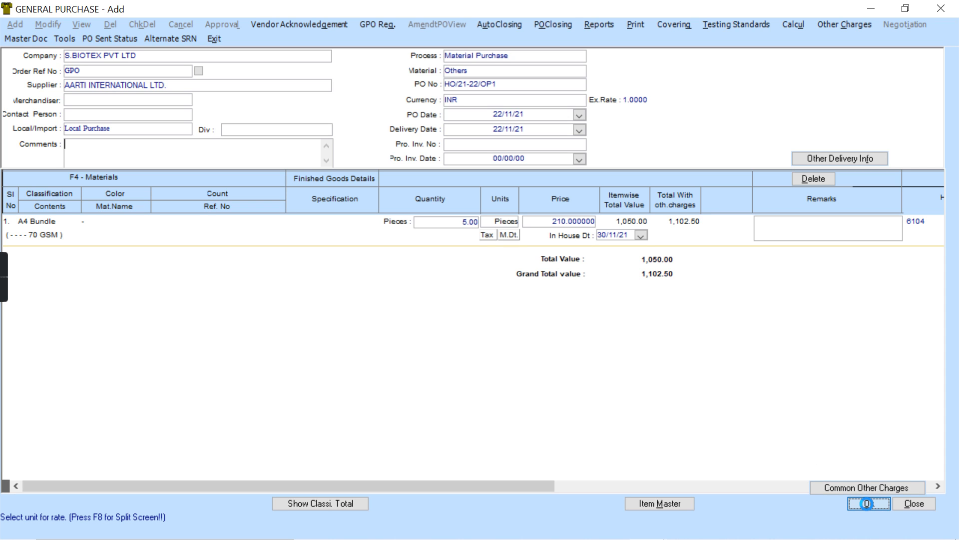
left_click(435, 321)
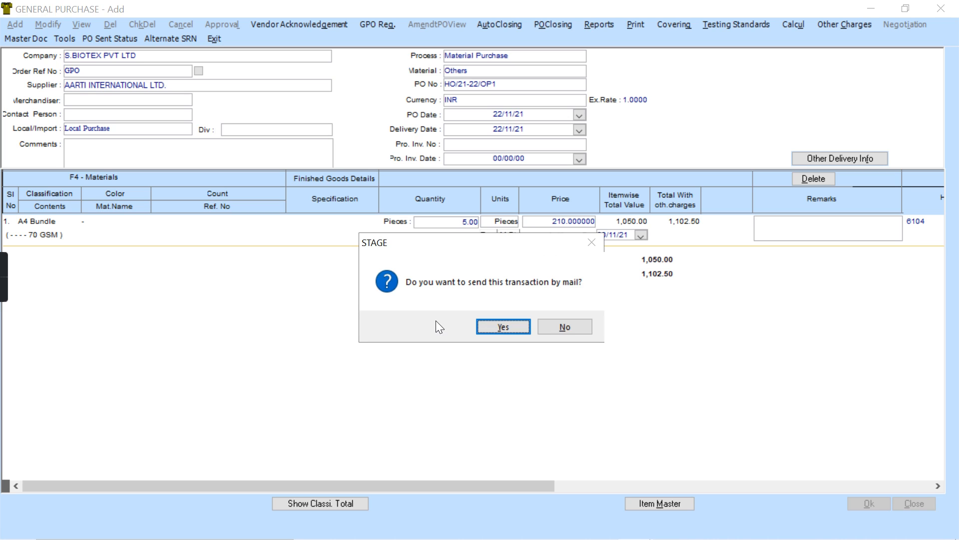
left_click(568, 325)
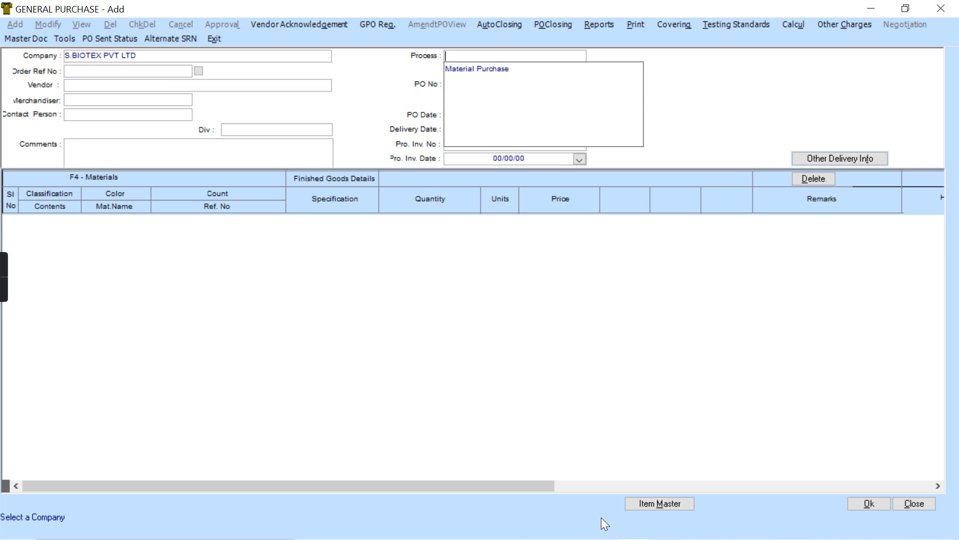
left_click(218, 40)
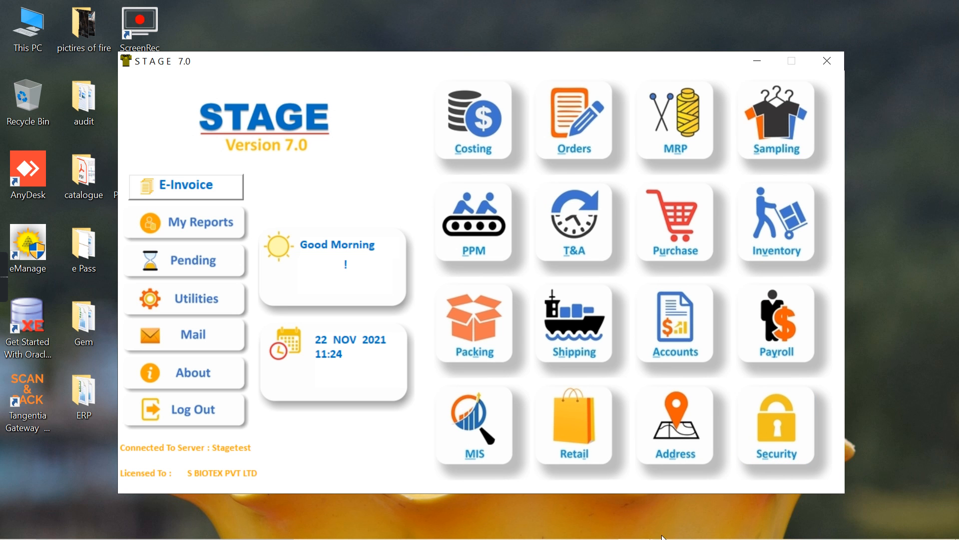
Open the Inventory module's goods receipt window and start a new GRN entry
left_click(769, 225)
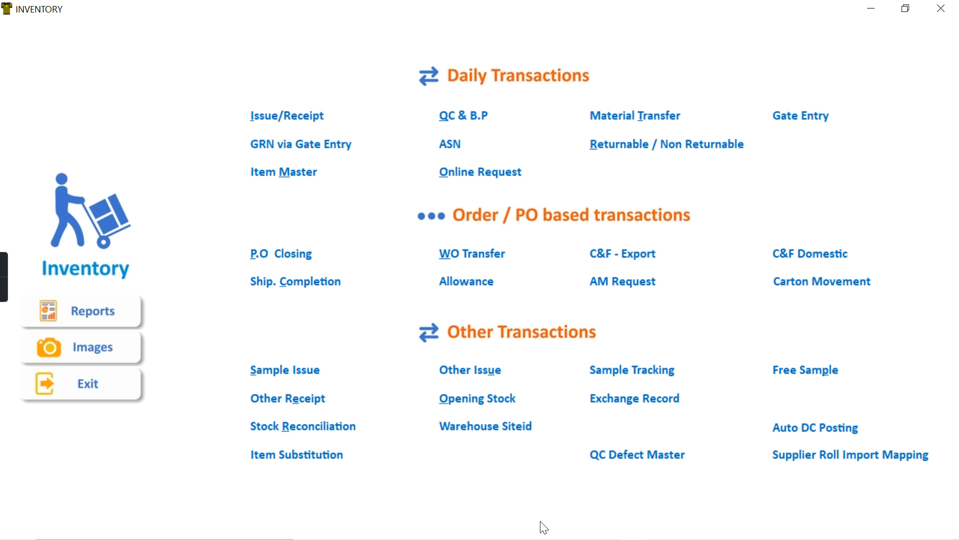
left_click(294, 173)
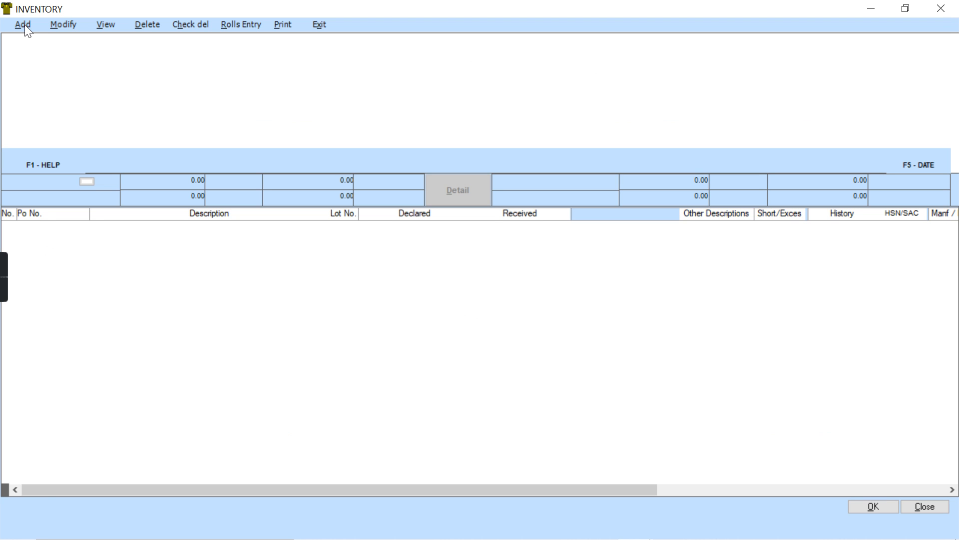
left_click(24, 25)
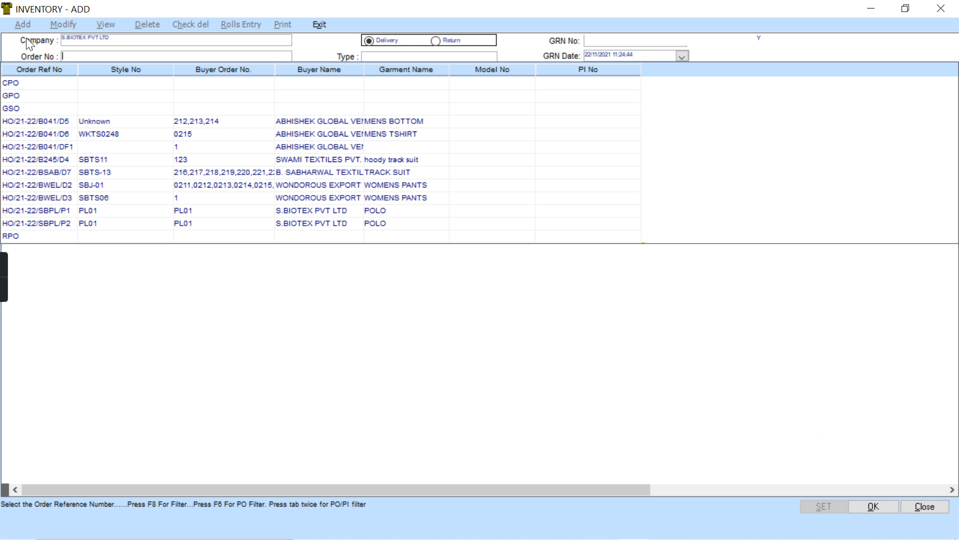
Select GPO as the GRN's order and Others as its type, leaving the sender PO number blank
left_click(11, 95)
double_click(11, 95)
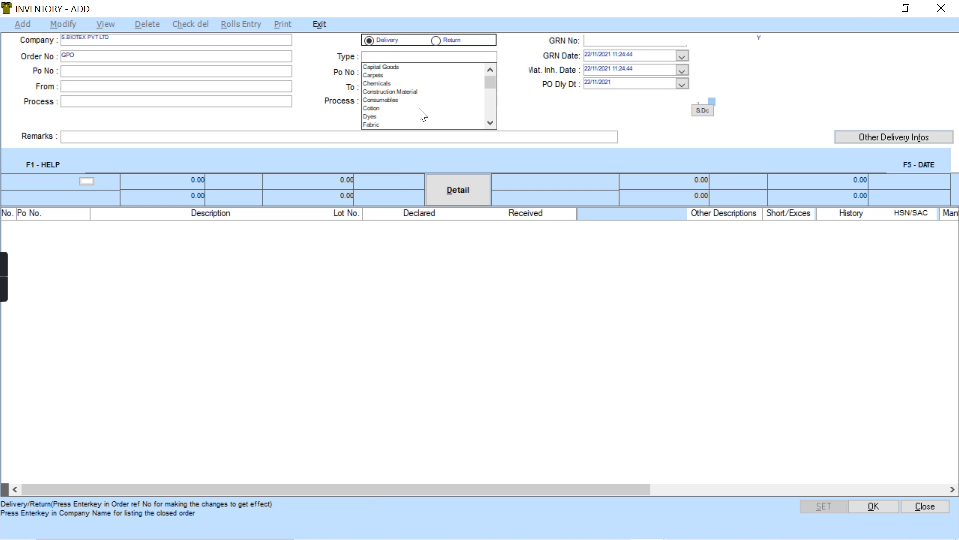
key("o")
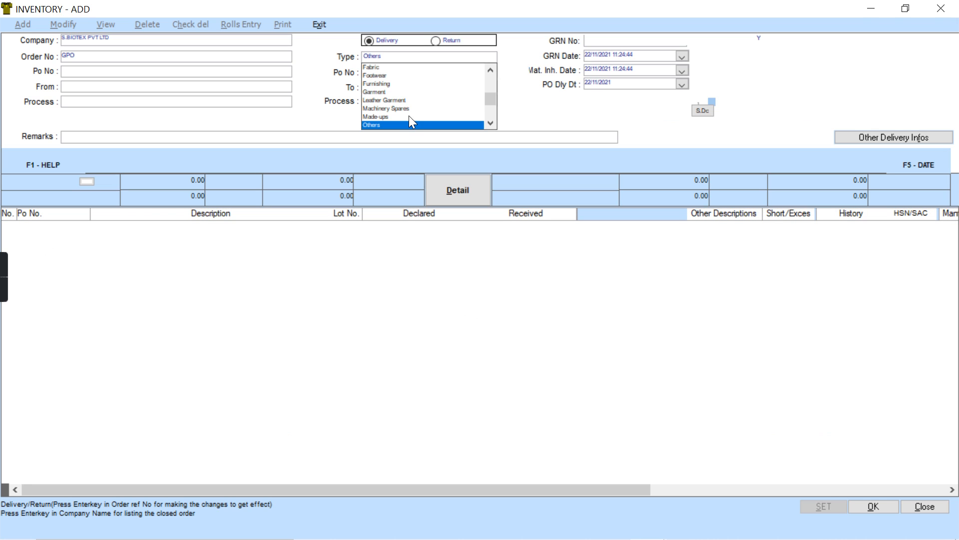
left_click(410, 125)
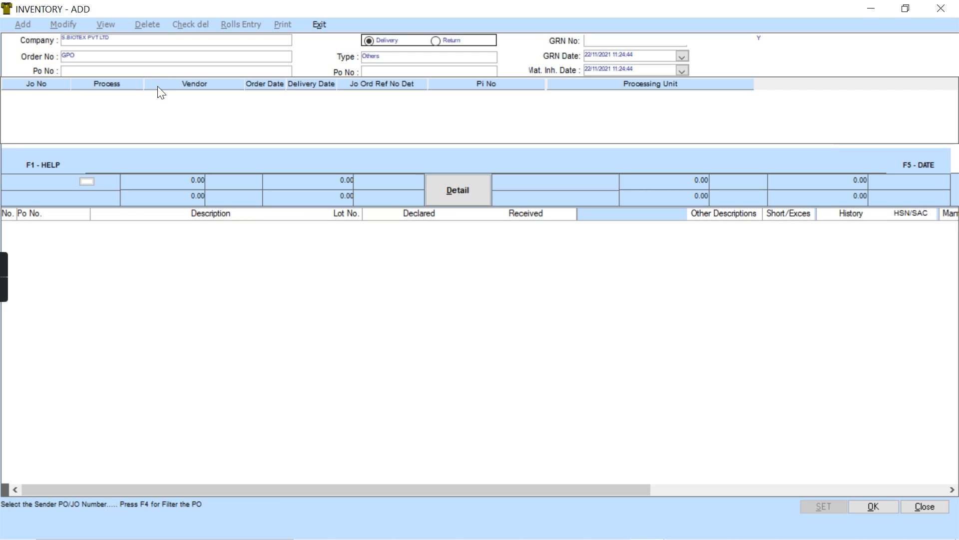
key("Escape")
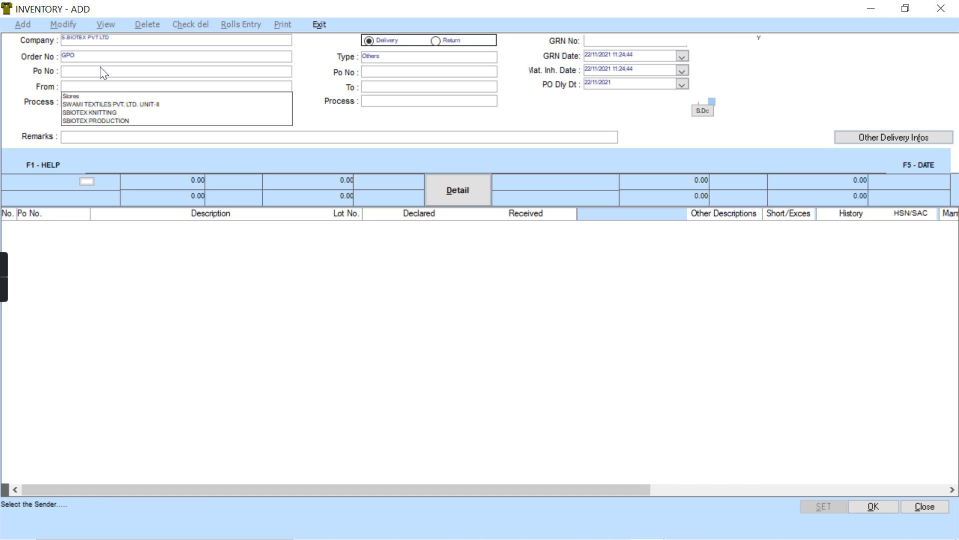
Abandon the unfinished GRN entry and switch to the Purchase module's general material purchase window
left_click(322, 24)
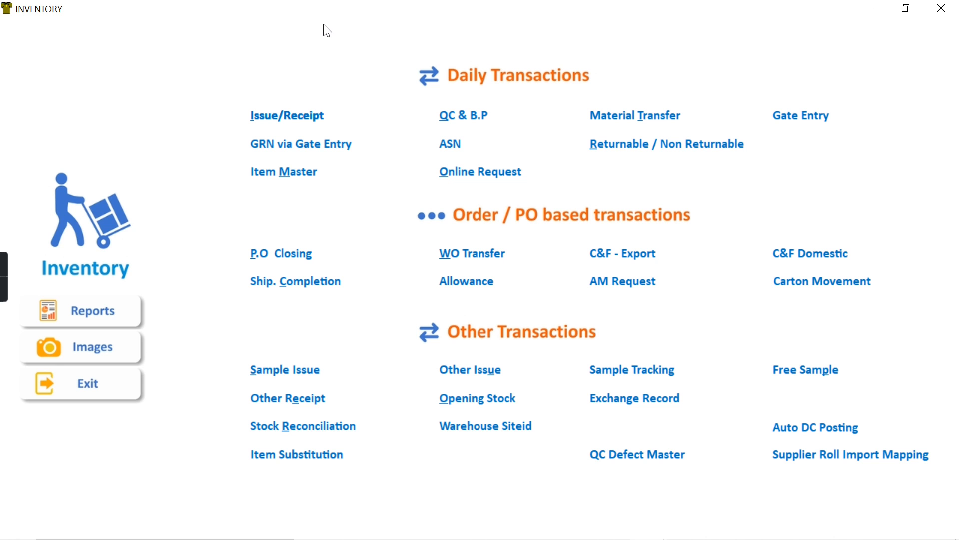
left_click(870, 8)
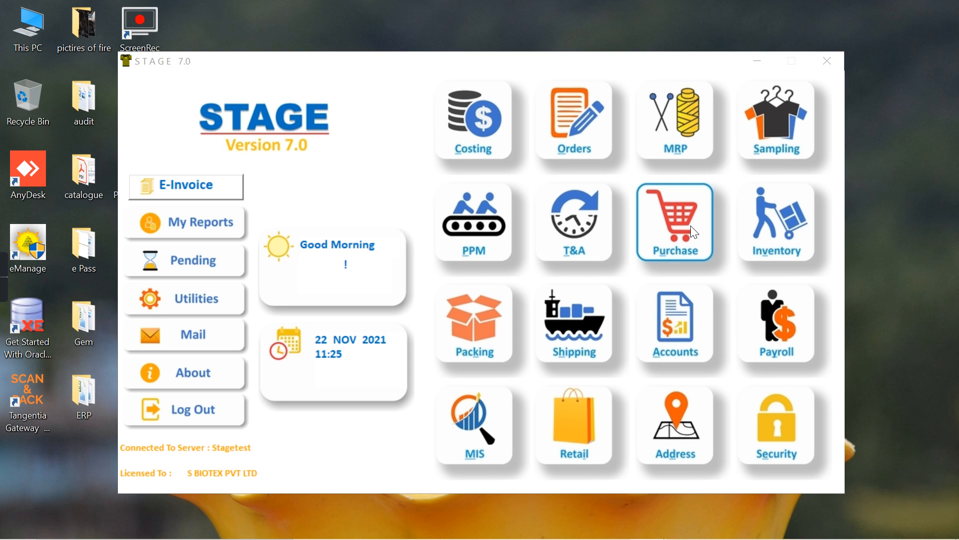
mouse_move(618, 537)
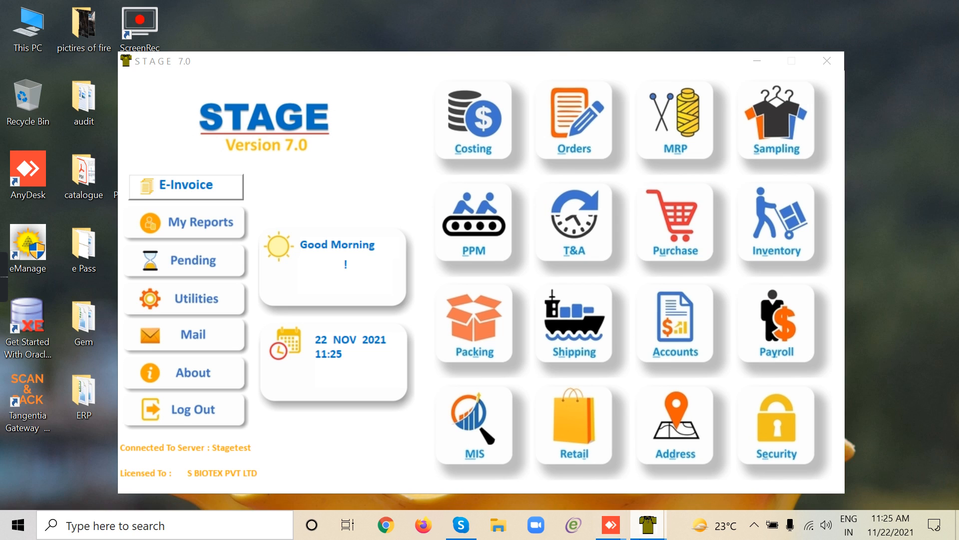
mouse_move(649, 533)
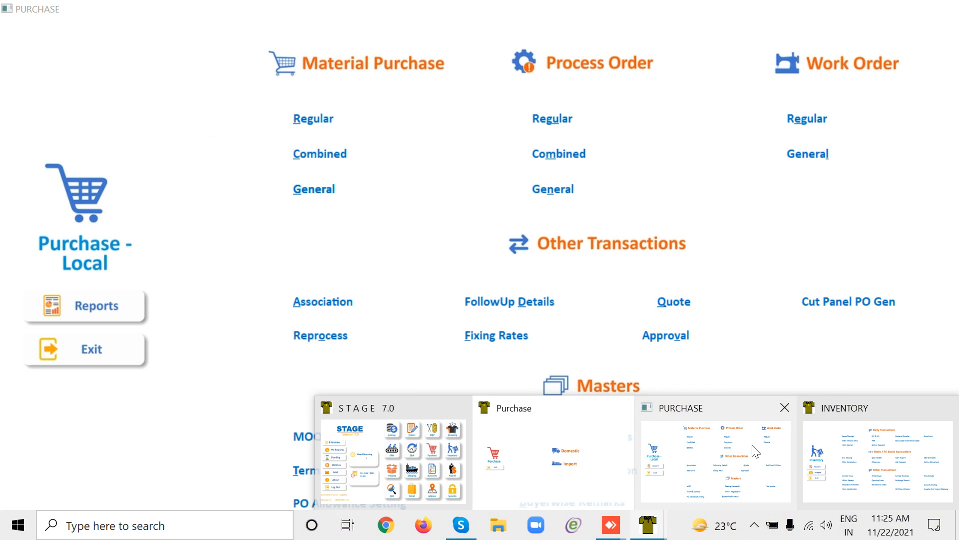
left_click(752, 451)
left_click(324, 188)
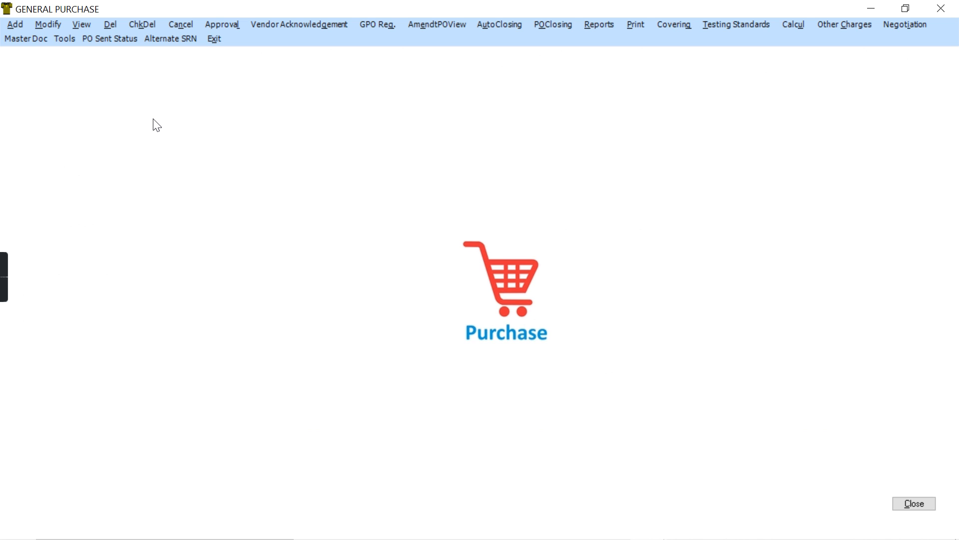
Open the purchase order approval for Others and list the pending POs
left_click(226, 26)
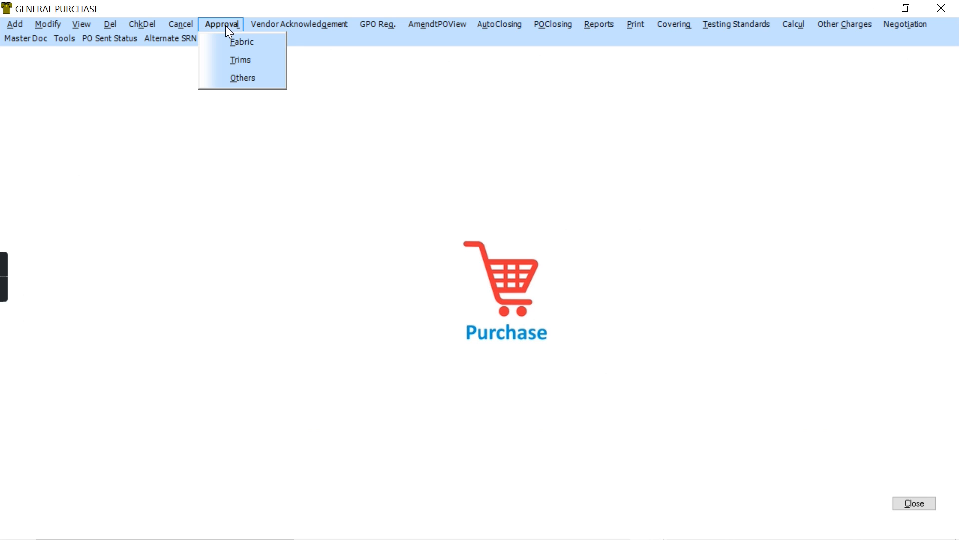
left_click(259, 80)
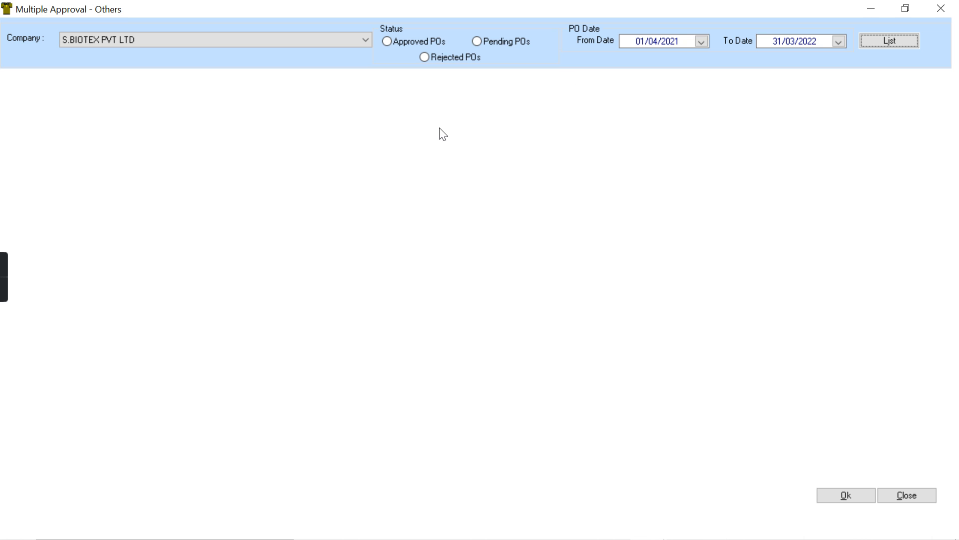
left_click(500, 42)
left_click(883, 44)
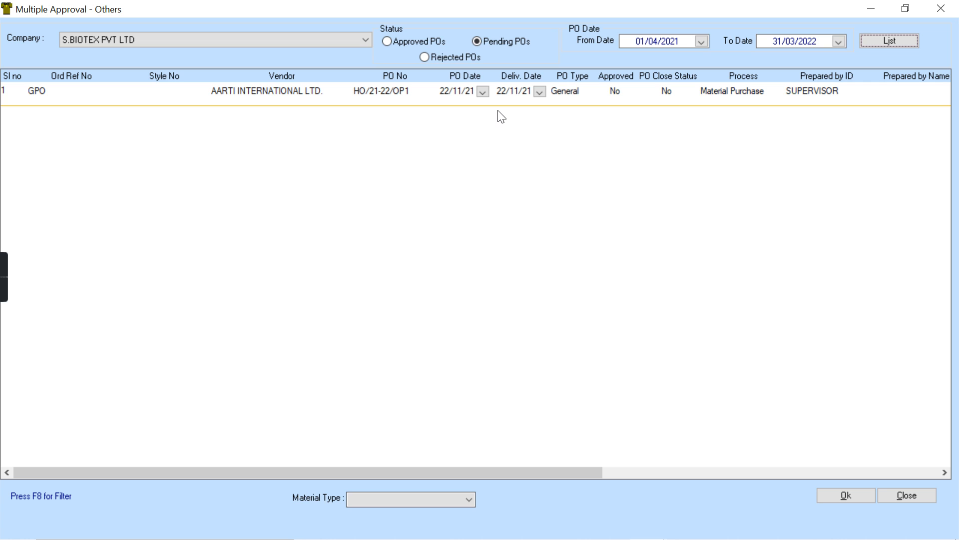
Approve the pending general purchase order for AARTI INTERNATIONAL LTD
left_click(356, 93)
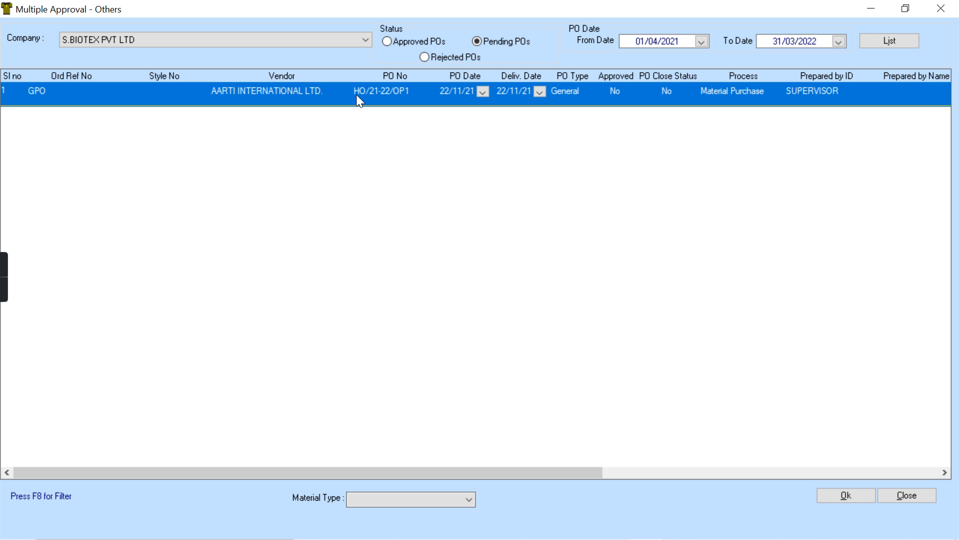
left_click(869, 496)
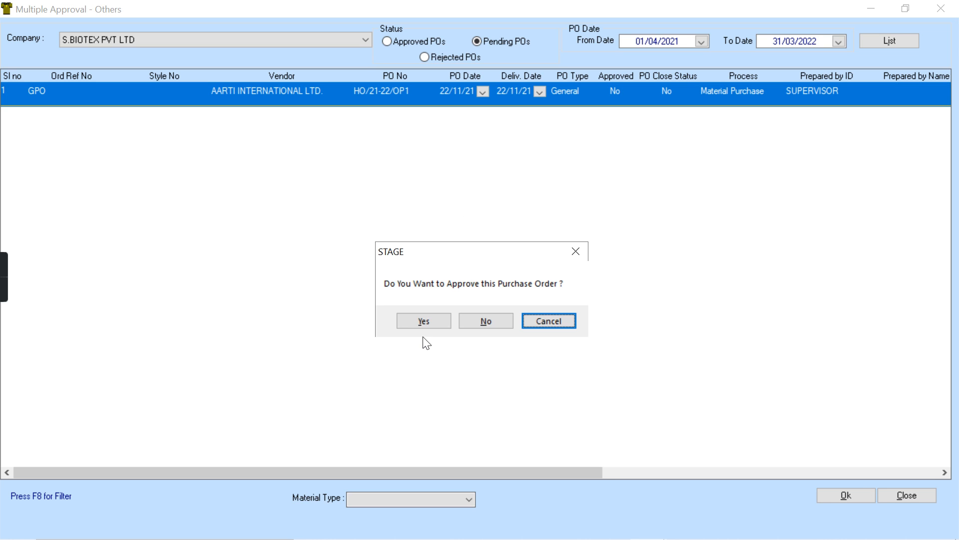
left_click(424, 321)
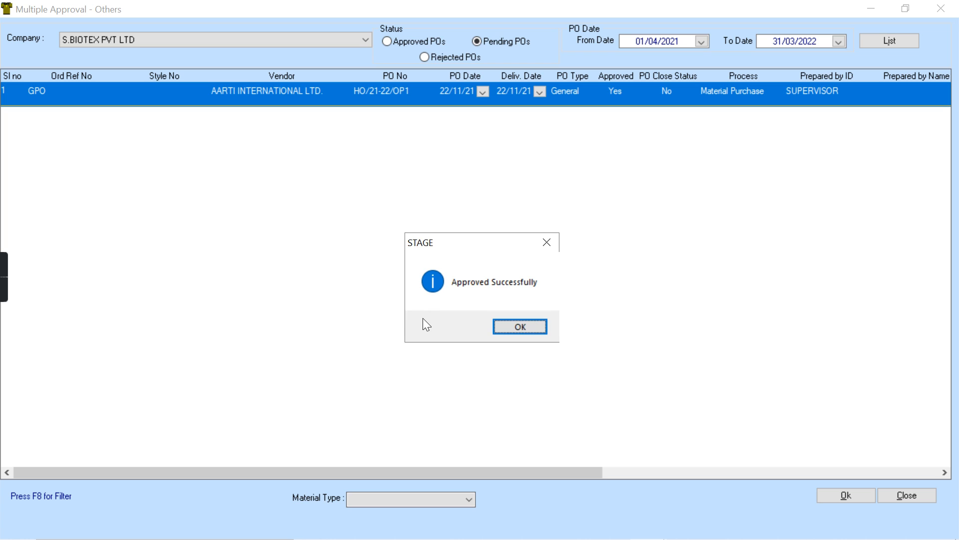
left_click(534, 326)
left_click(495, 326)
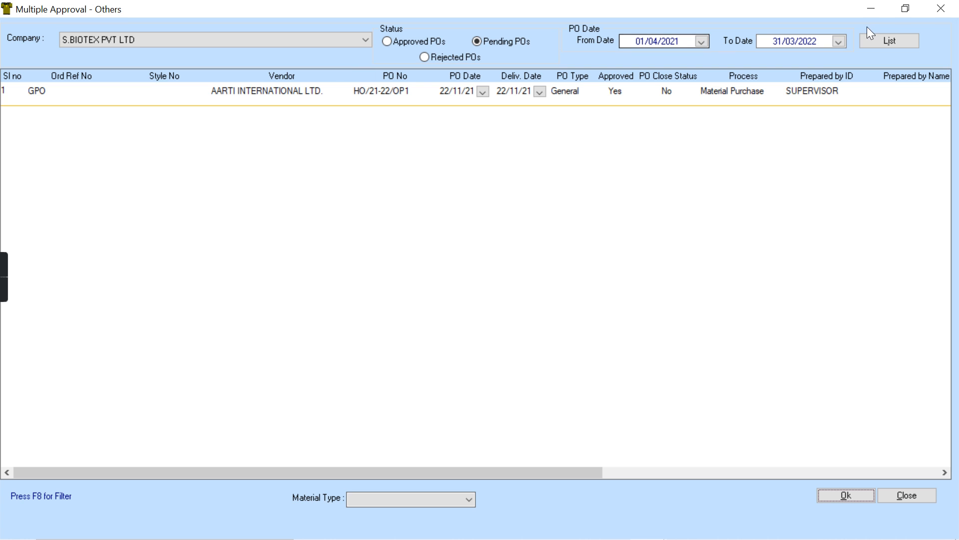
Close the approval, General Purchase and Purchase module windows
left_click(948, 11)
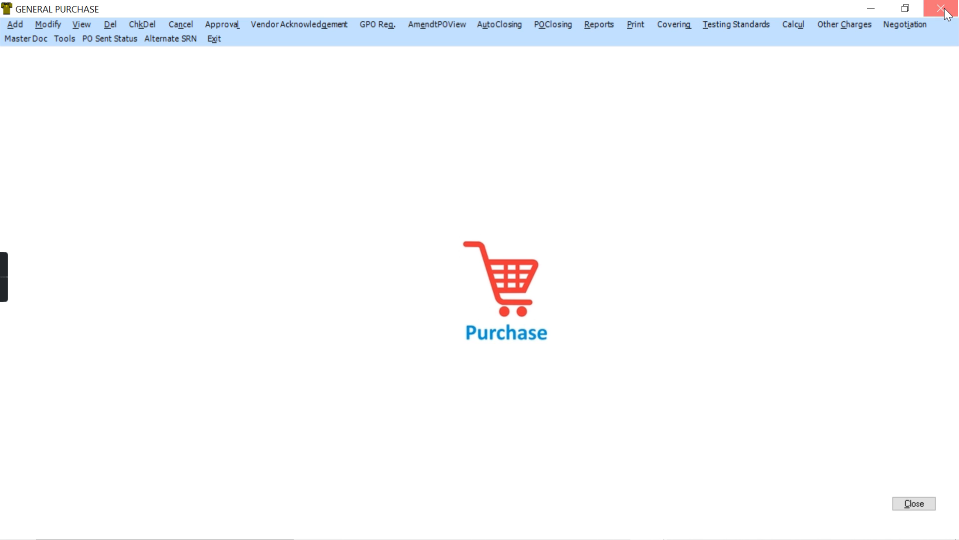
left_click(947, 11)
left_click(948, 11)
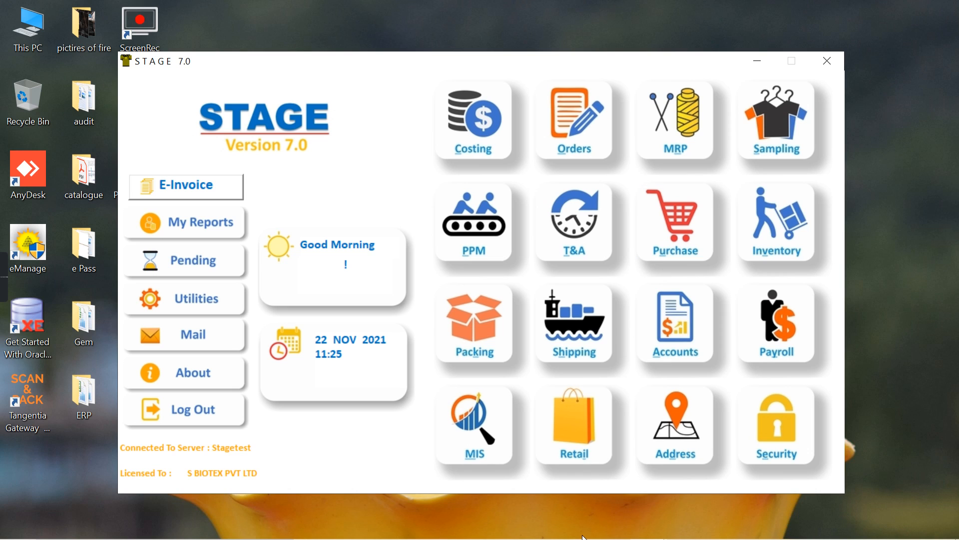
mouse_move(583, 537)
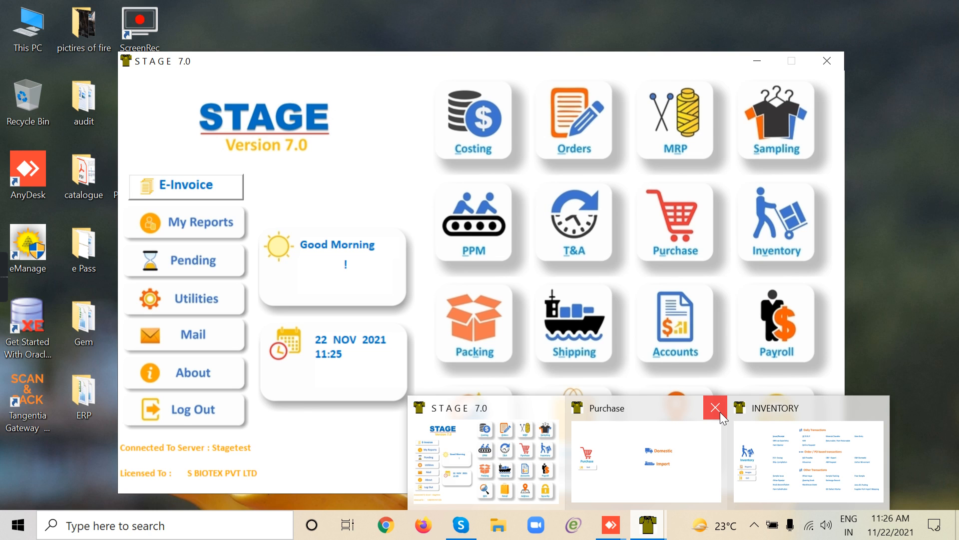
left_click(719, 412)
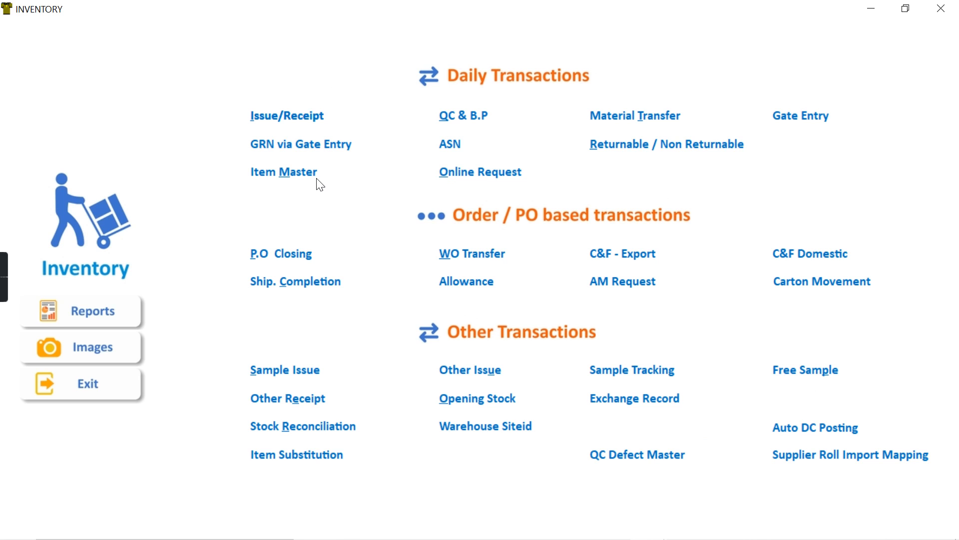
Start a new GRN in Inventory's Issue/Receipt with GPO as the order and Others as the type
left_click(310, 127)
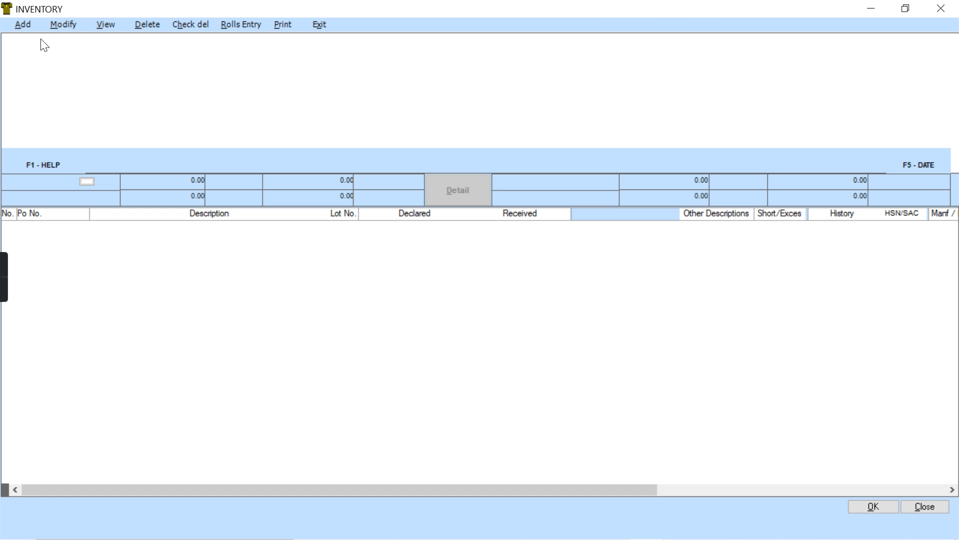
left_click(28, 25)
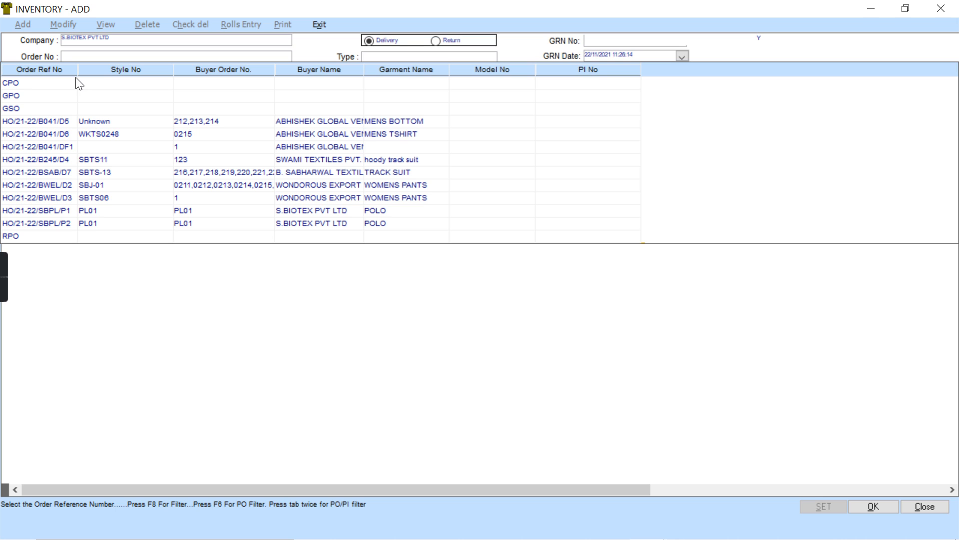
left_click(23, 95)
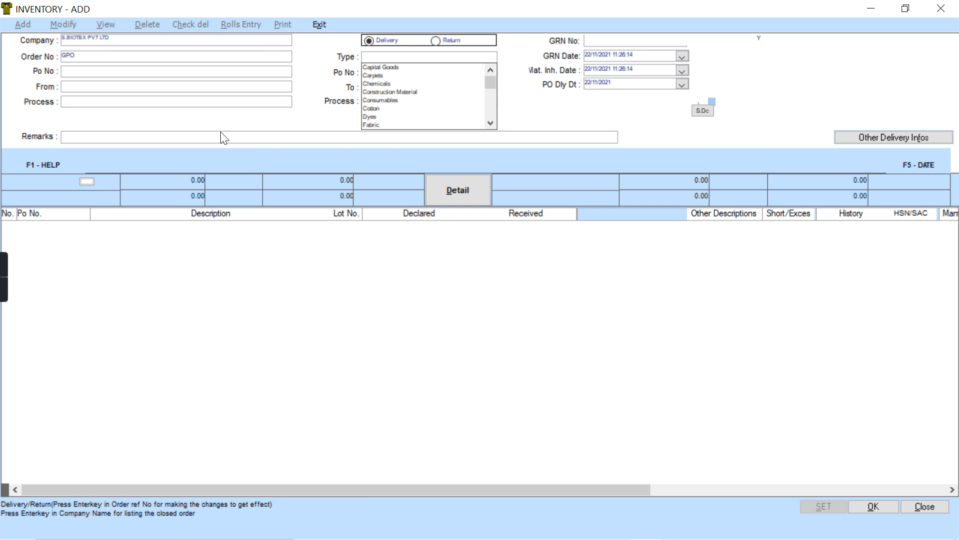
left_click_drag(374, 124, 374, 134)
Choose the AARTI INTERNATIONAL LTD. order as the sender PO, Stores as the receiver and General Warehouse as the warehouse, and load its item
left_click(120, 70)
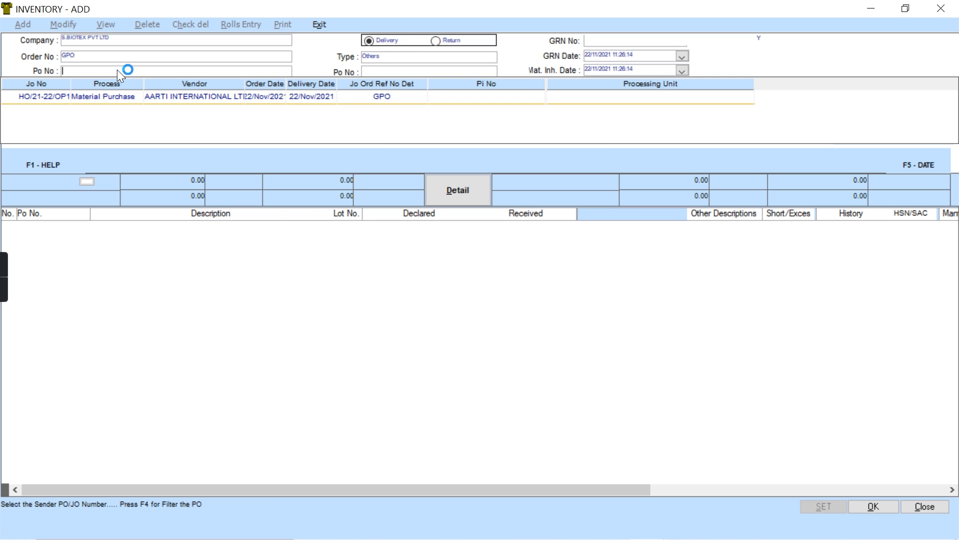
double_click(122, 96)
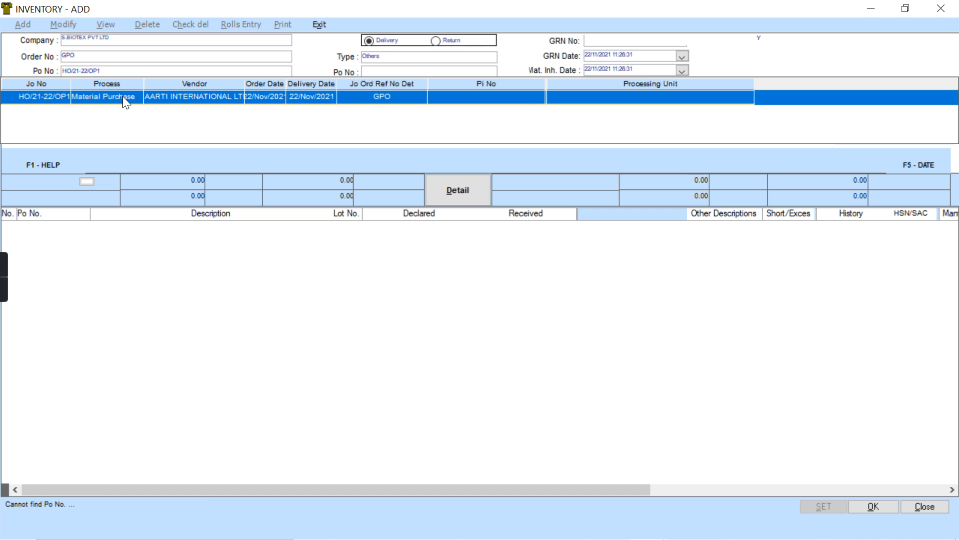
double_click(123, 97)
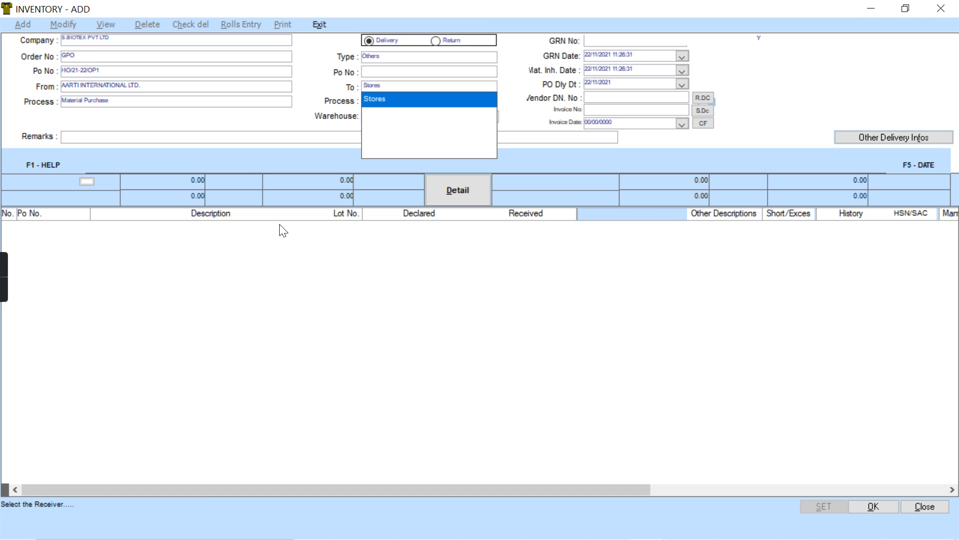
left_click(390, 100)
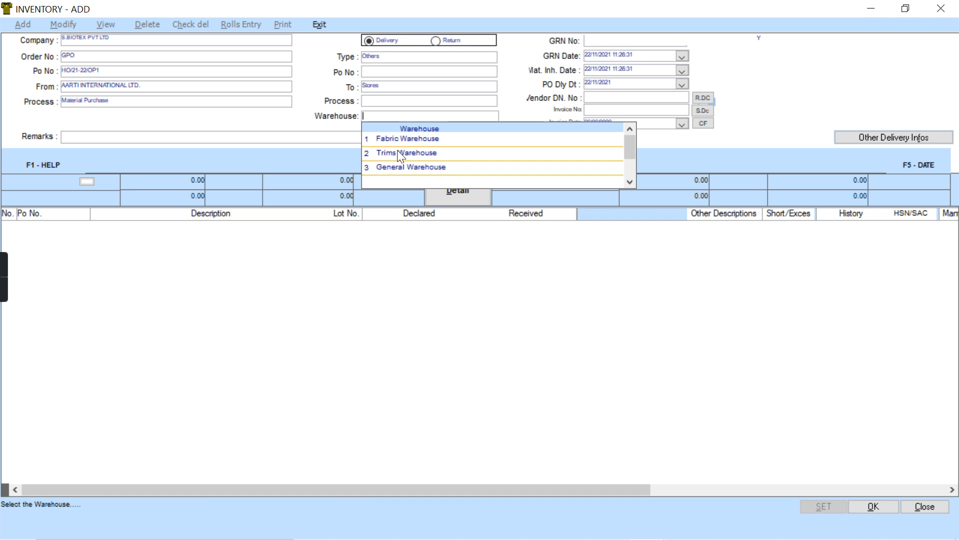
left_click(396, 169)
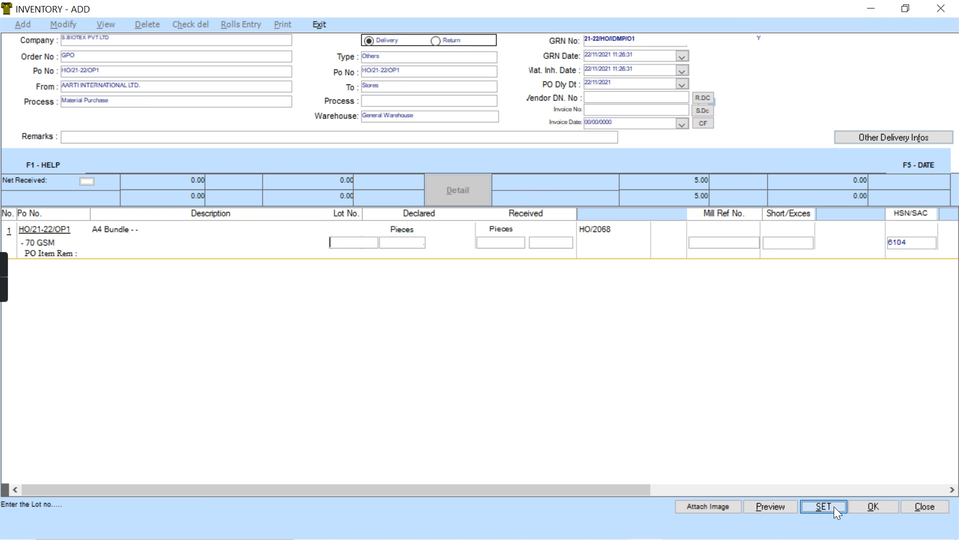
Enter lot 1 with 5 declared and 5 received pieces, vendor DN number er453 and invoice number 334
type("5")
key("Return")
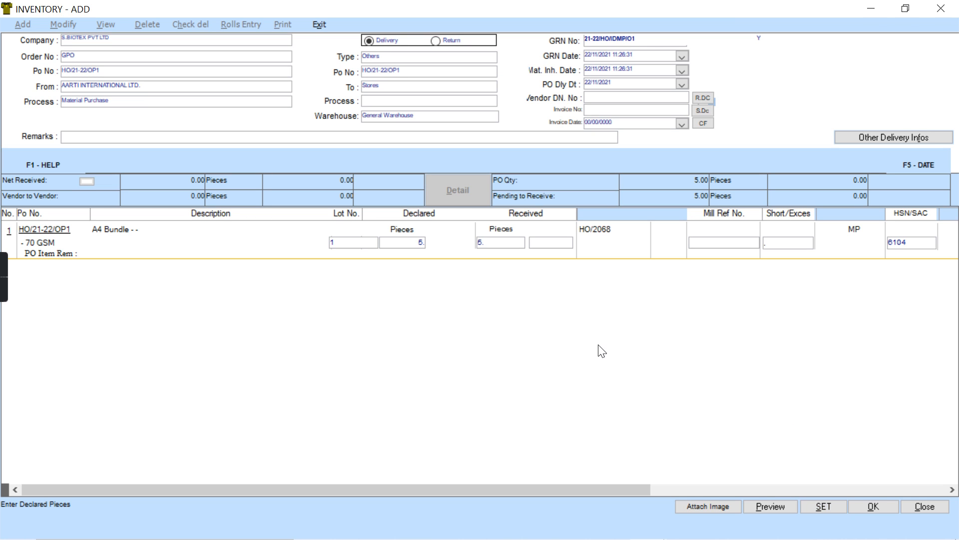
left_click(597, 100)
left_click(596, 109)
type("334")
Save the GRN without printing the goods receipt note and exit the entry window
key("Escape")
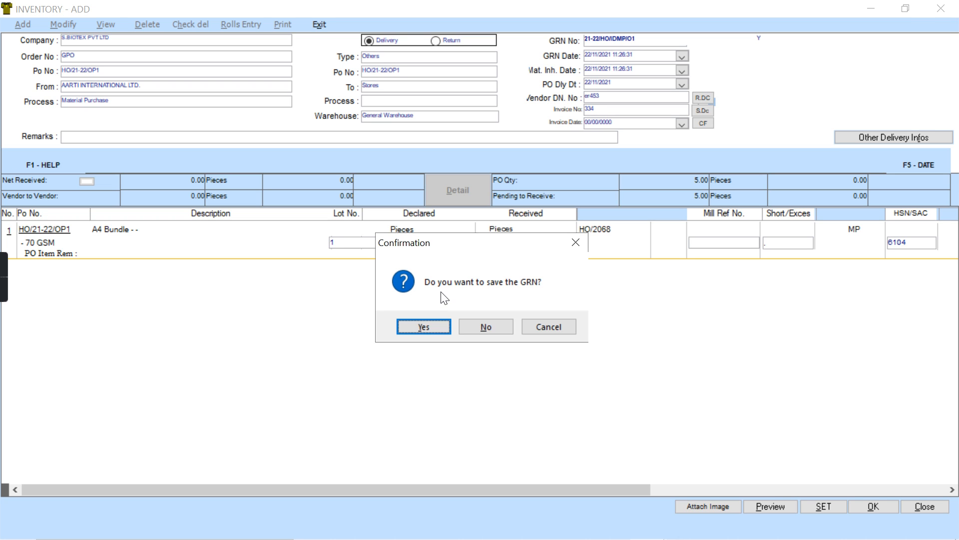
key("Escape")
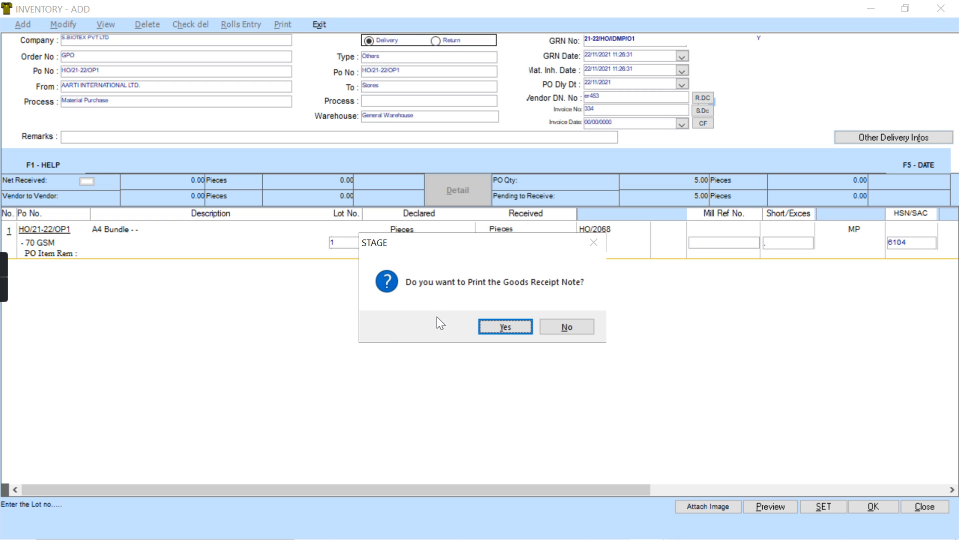
left_click(556, 324)
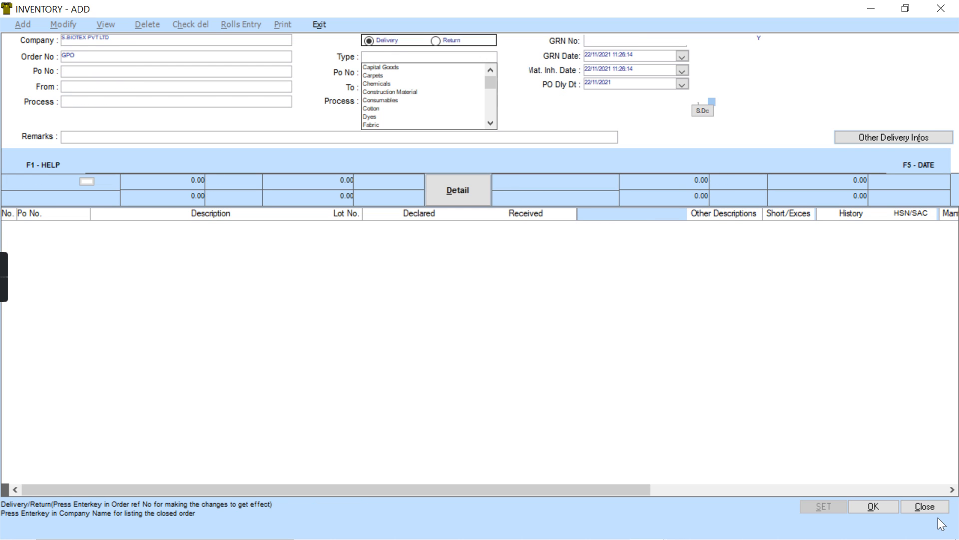
left_click(320, 25)
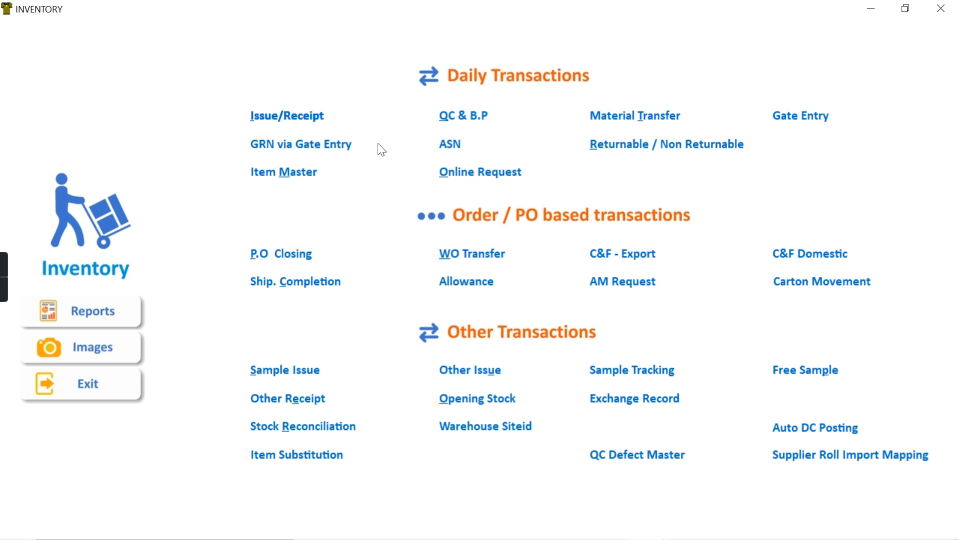
Open Quality Control under QC & B.P and start a new entry
left_click(453, 117)
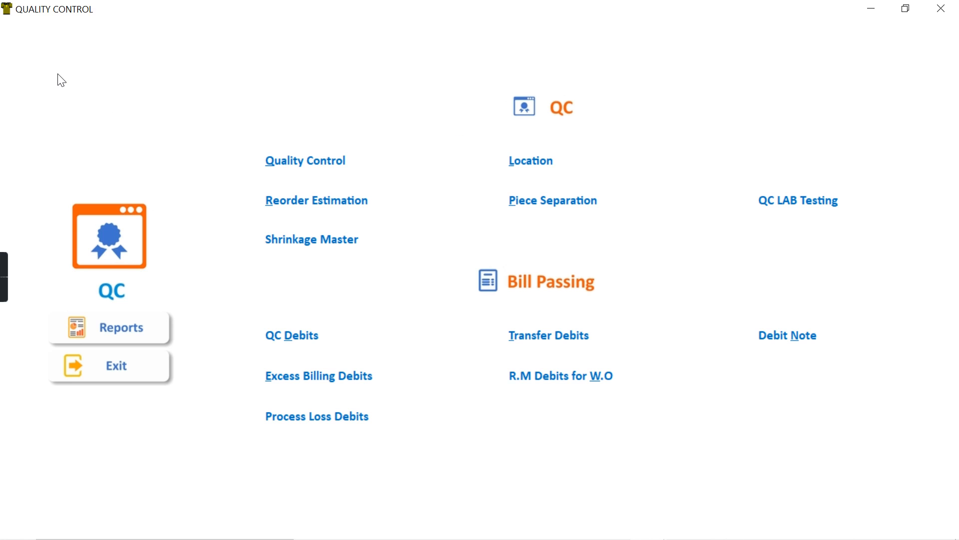
left_click(343, 167)
left_click(22, 43)
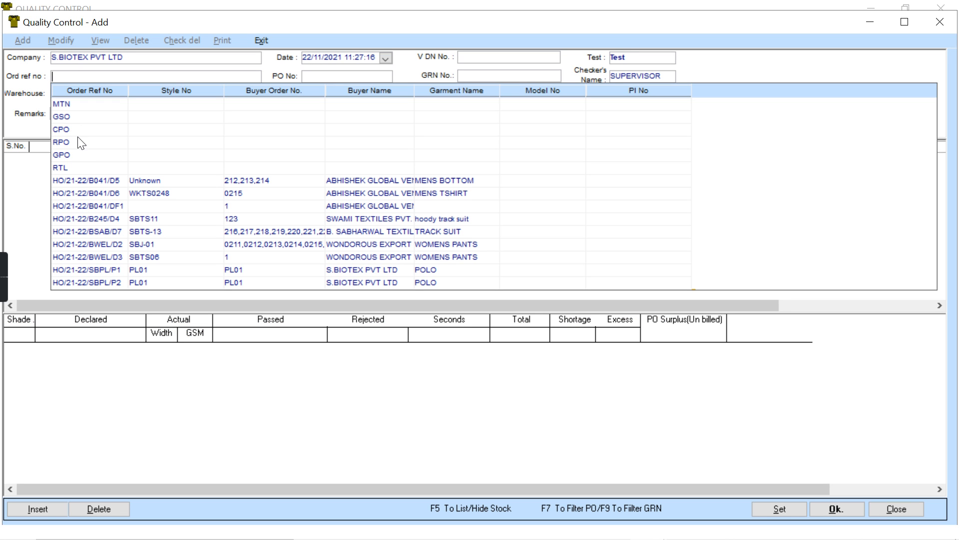
Select GPO as the order reference and the General Warehouse GRN dated 22/Nov/2021, and set the test number to 1
left_click(81, 156)
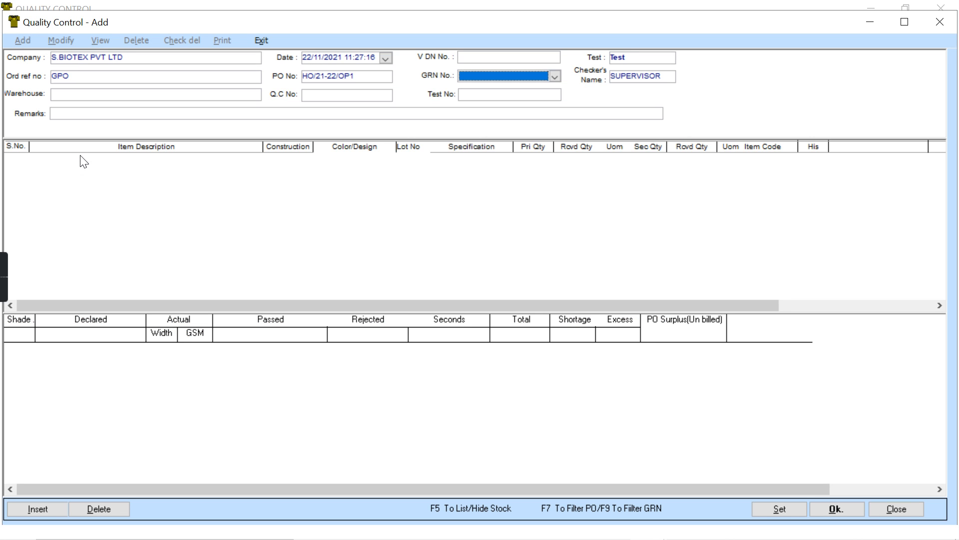
left_click(482, 75)
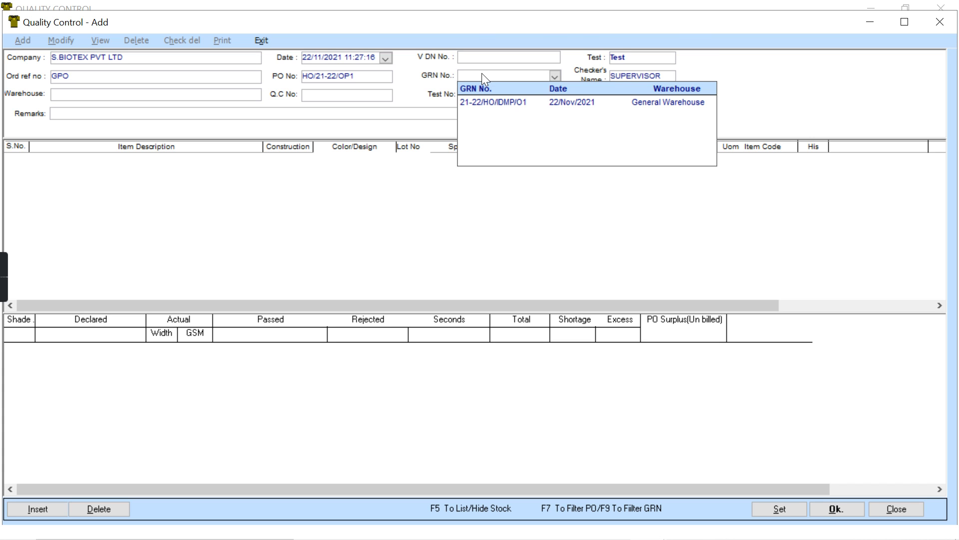
left_click(480, 100)
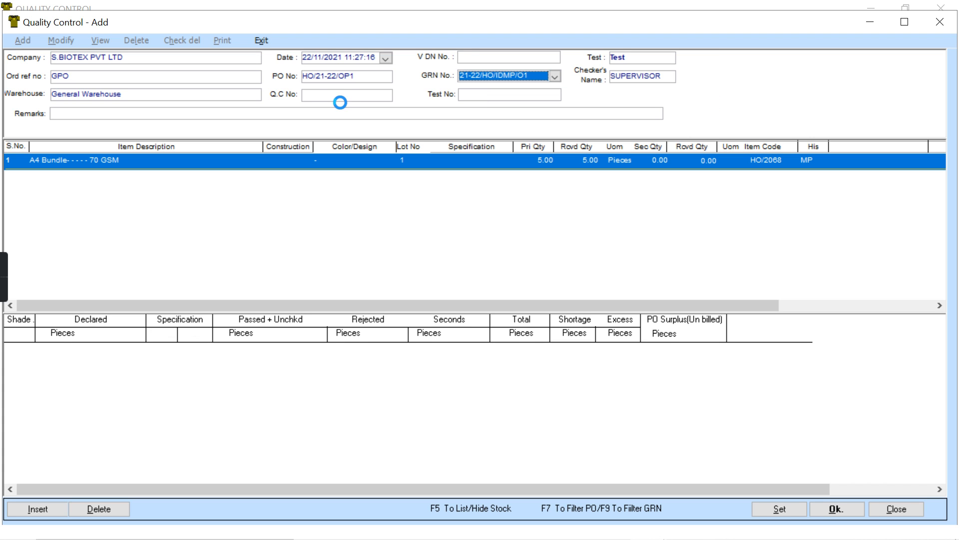
left_click(475, 98)
type("1")
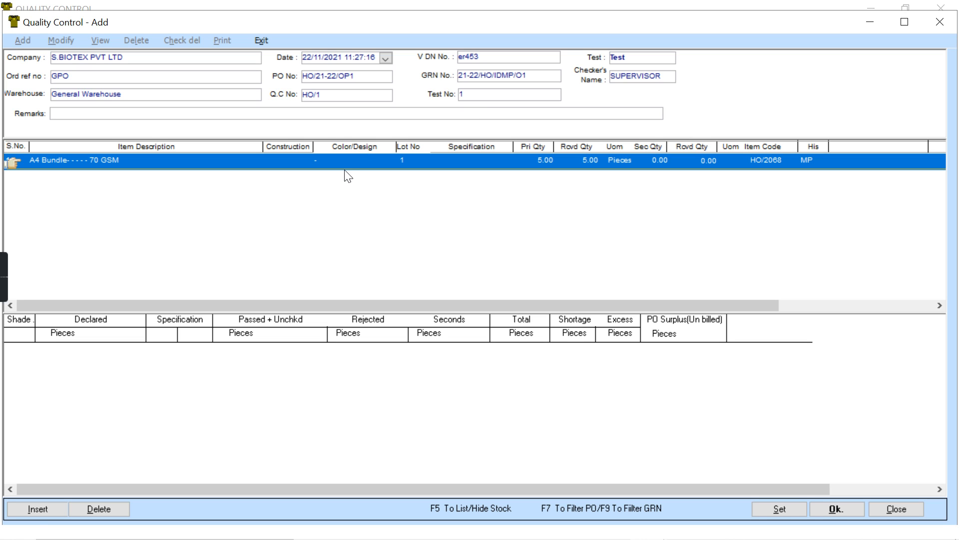
Insert a shade row for the A4 Bundle 70 GSM item and set all 5 declared pieces as passed
left_click(36, 509)
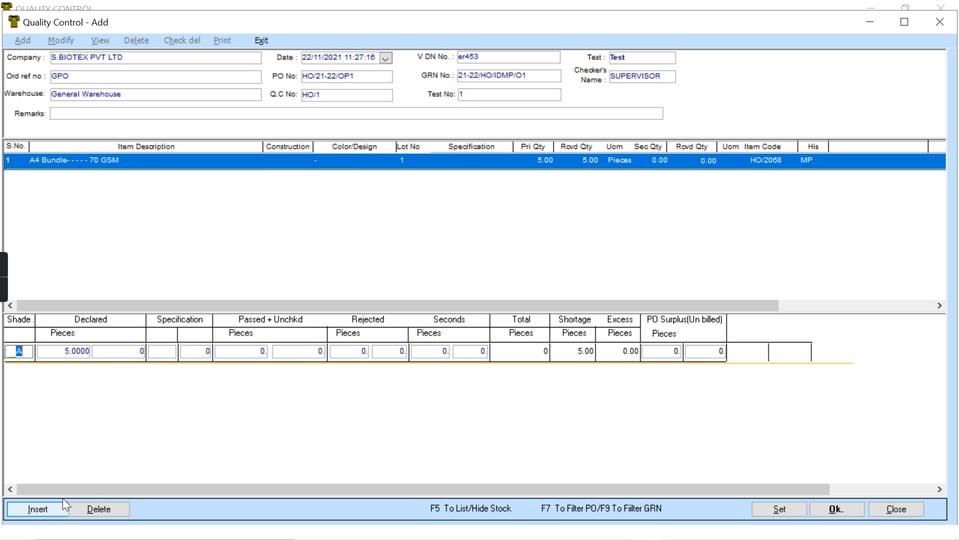
left_click(779, 509)
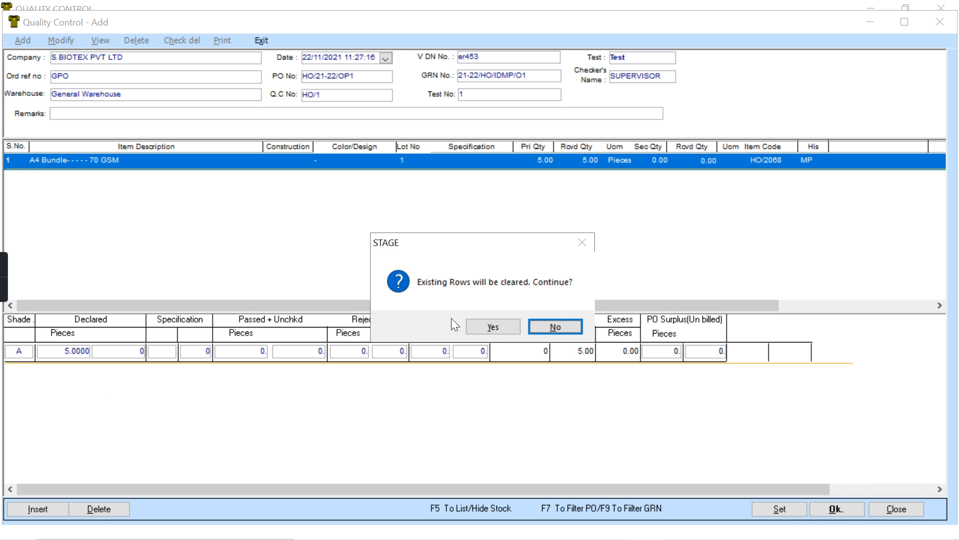
left_click(488, 330)
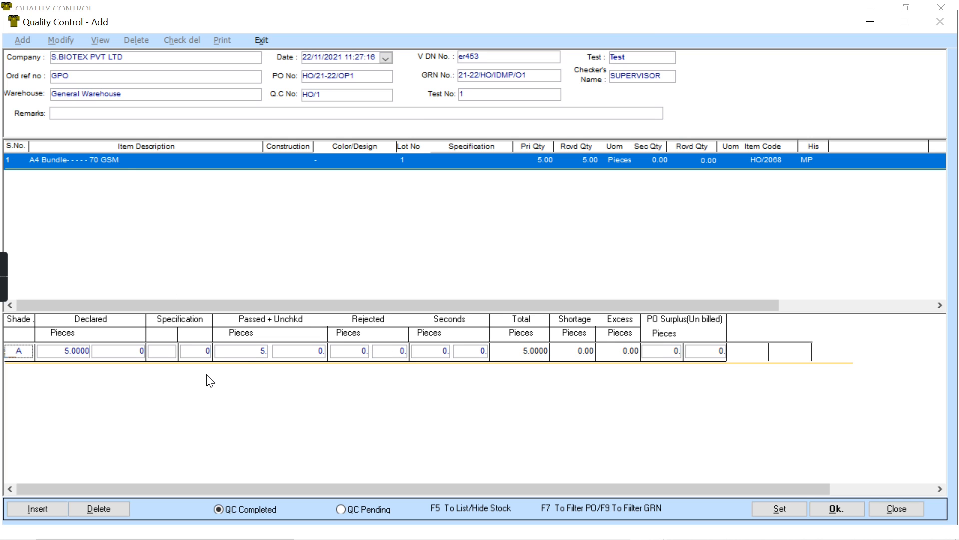
Save the quality check as QC Completed without printing the details and return to the Inventory module
left_click(849, 508)
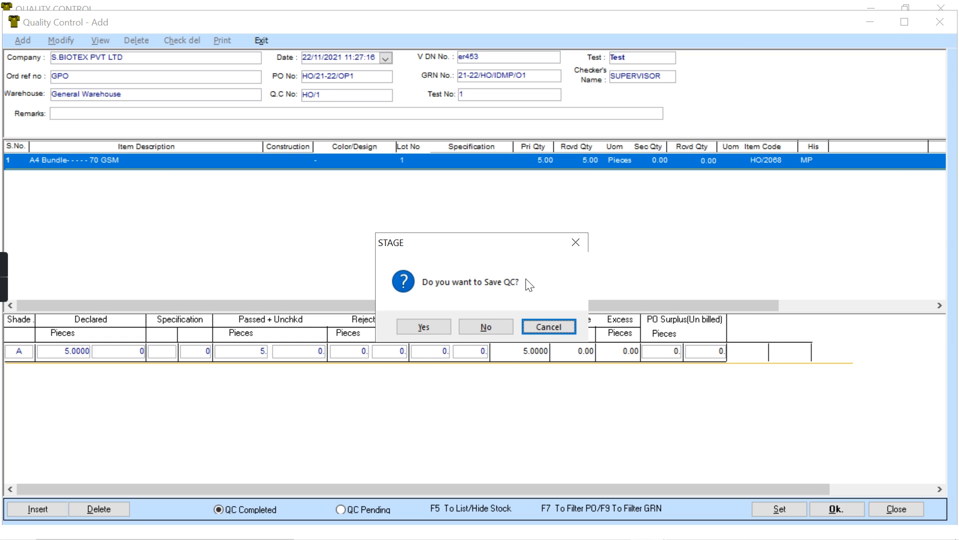
left_click(435, 327)
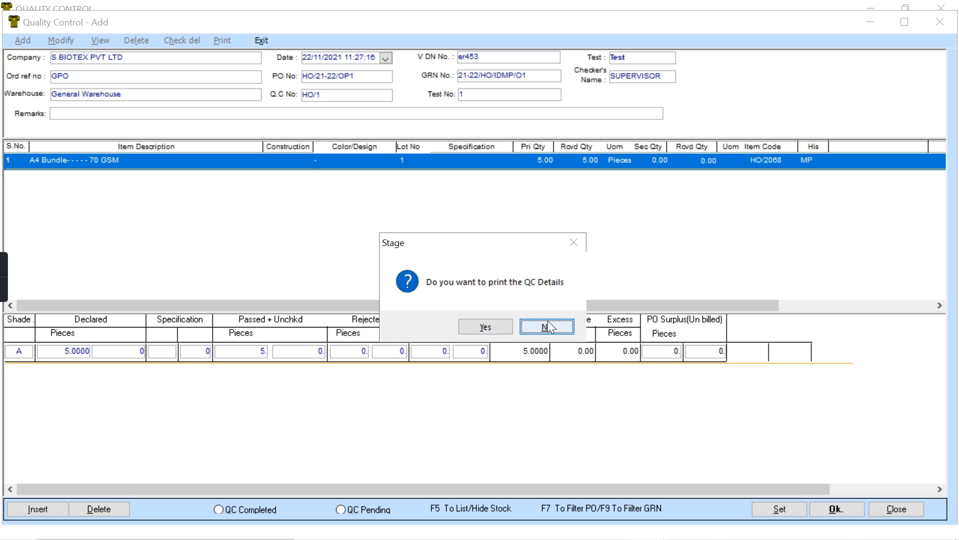
left_click(548, 328)
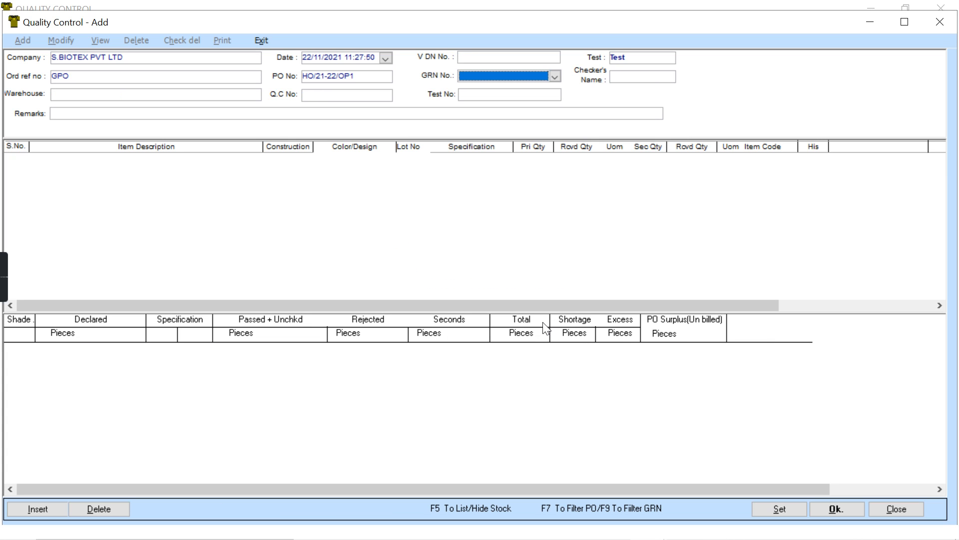
left_click(262, 46)
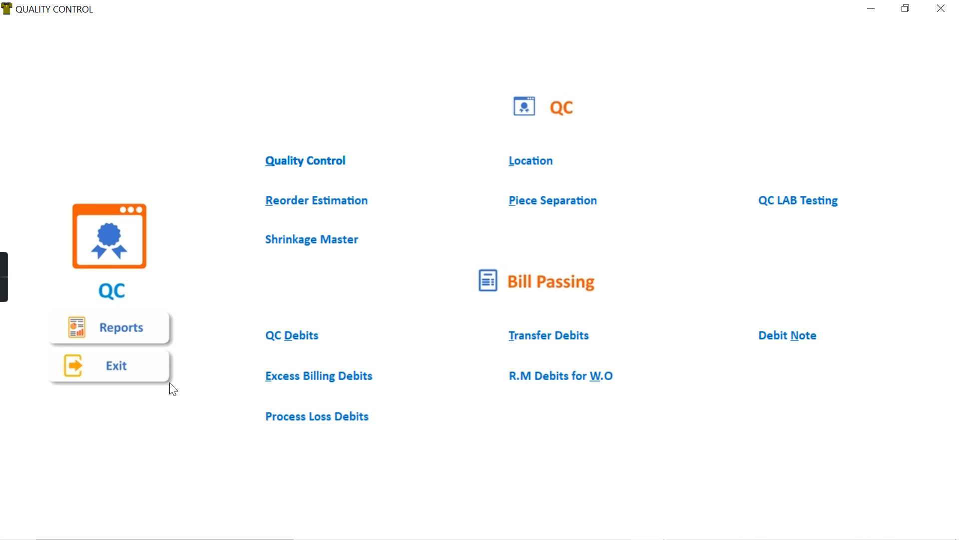
left_click(105, 373)
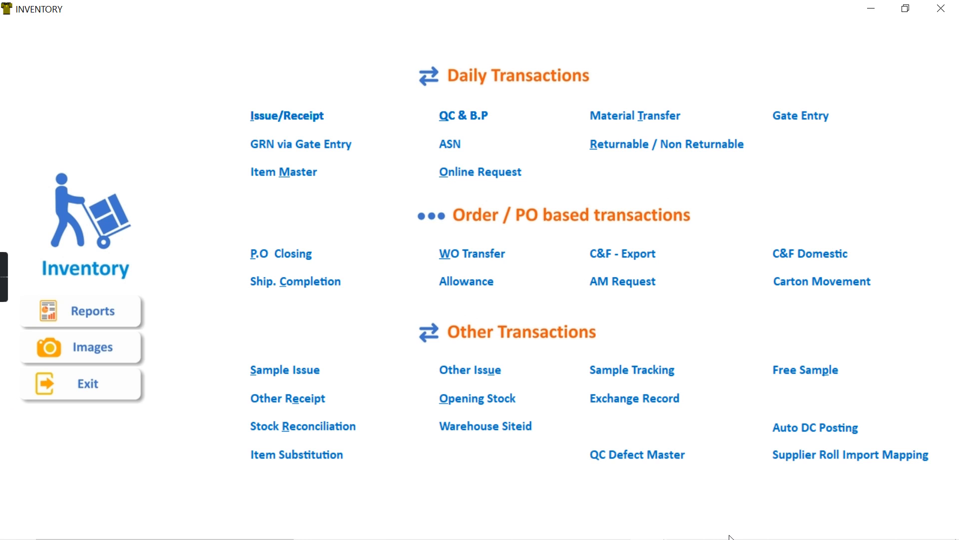
Start a new material requisition under Online Request with material type Others
left_click(515, 179)
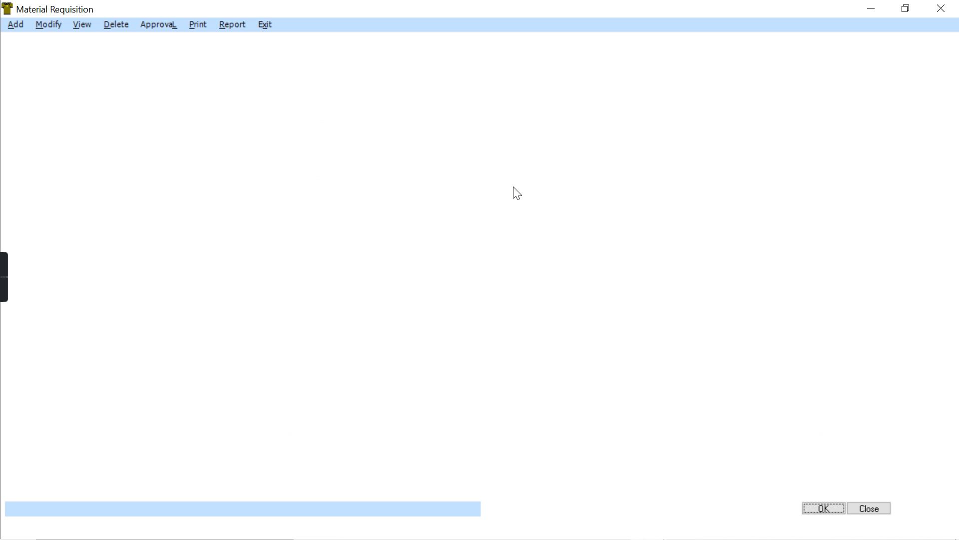
left_click(17, 26)
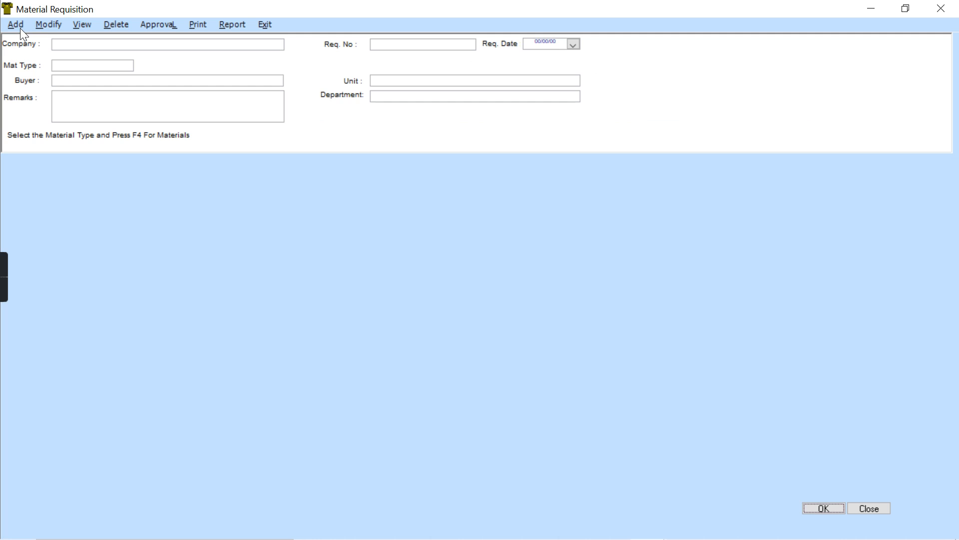
left_click(101, 68)
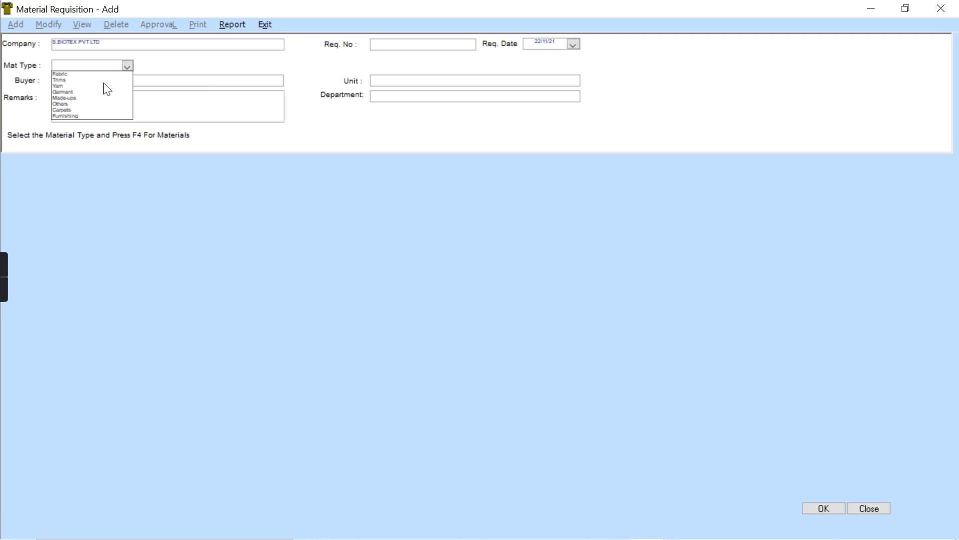
left_click(65, 104)
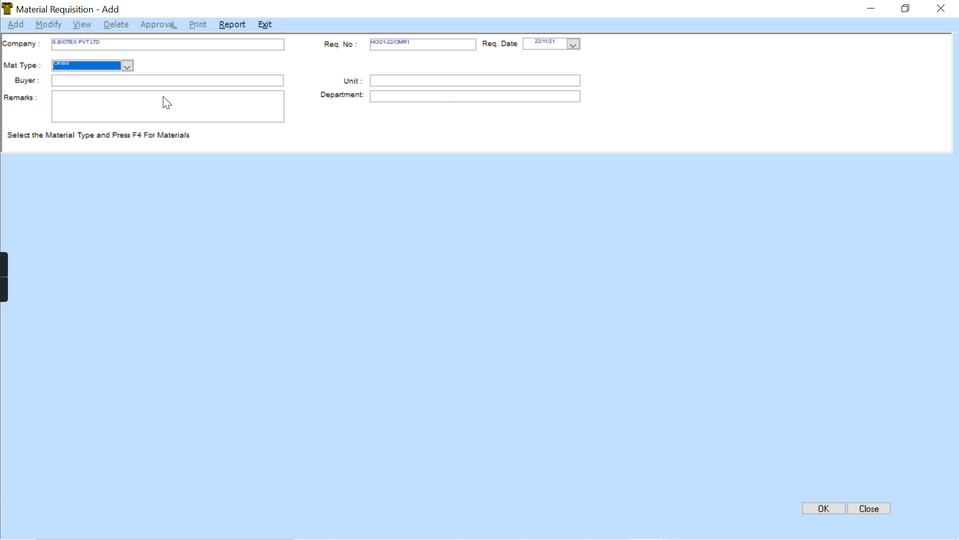
Set the requisition's unit to SBIOTEX KNITTING and its department to Merchandising
left_click(402, 84)
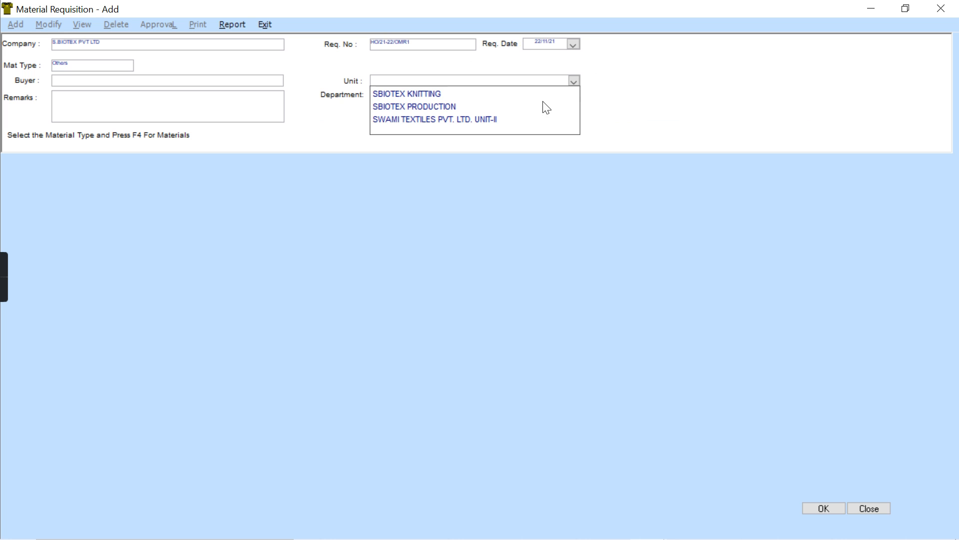
left_click(430, 120)
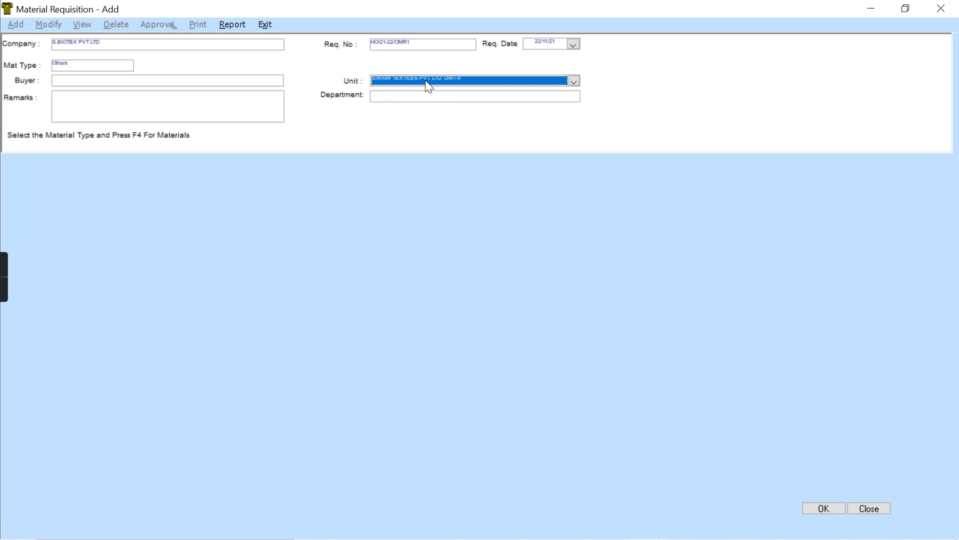
left_click(425, 81)
left_click(425, 93)
left_click(424, 97)
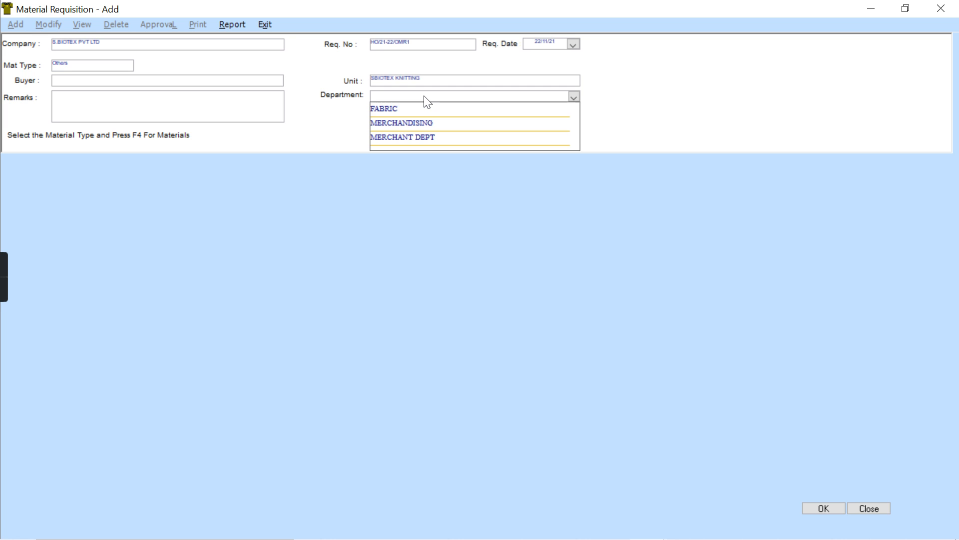
left_click(415, 124)
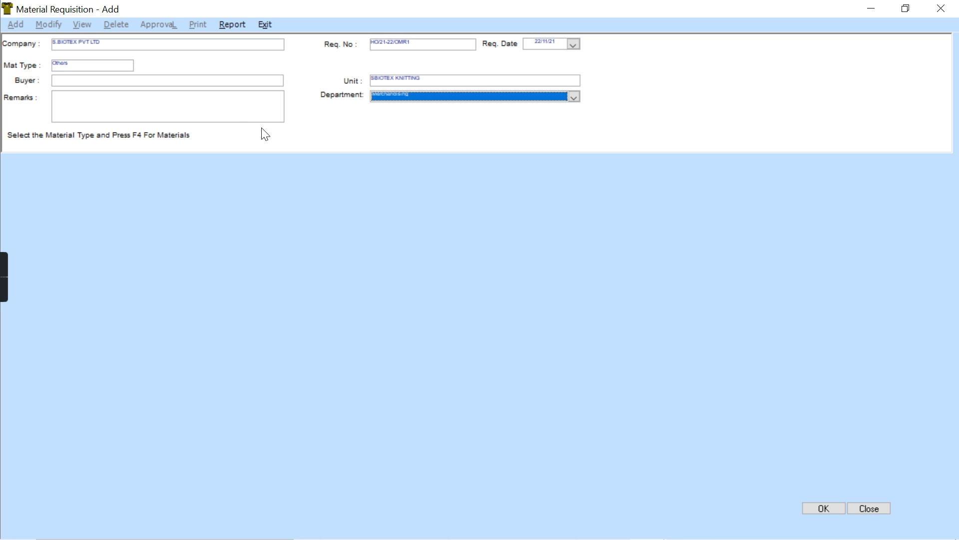
Add the A4 Bundle 70 GSM item to the requisition with primary quantity 1 and required date 22/11/21
left_click(238, 116)
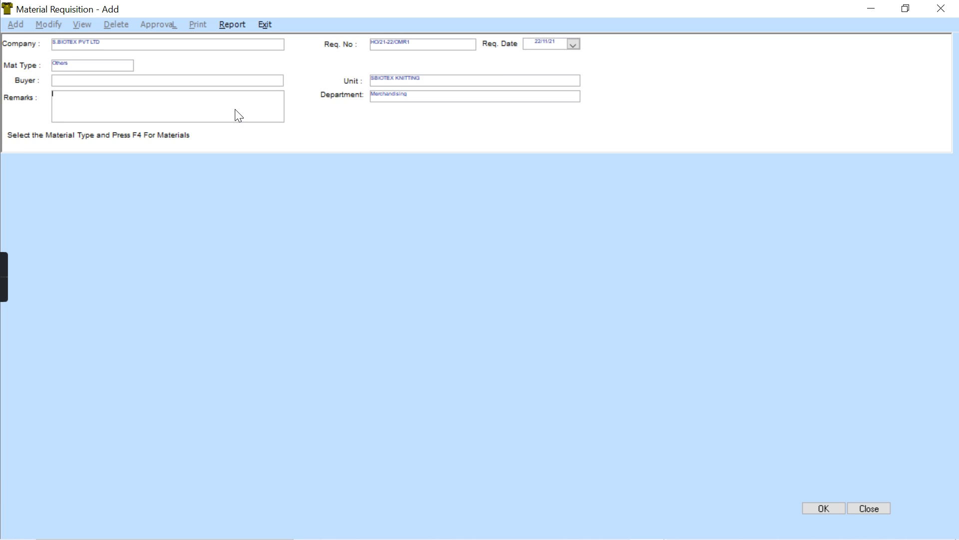
key("F4")
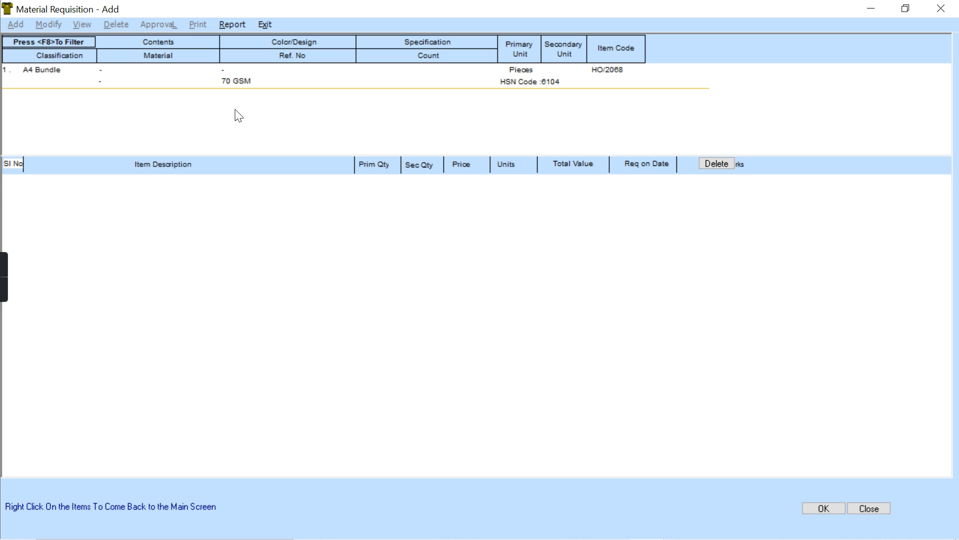
double_click(232, 80)
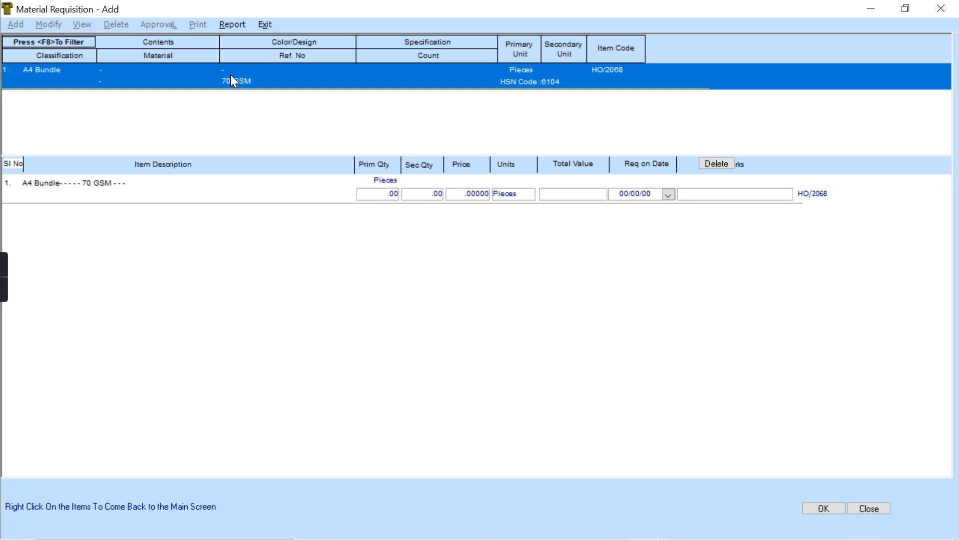
left_click(377, 195)
key("Tab")
left_click(668, 195)
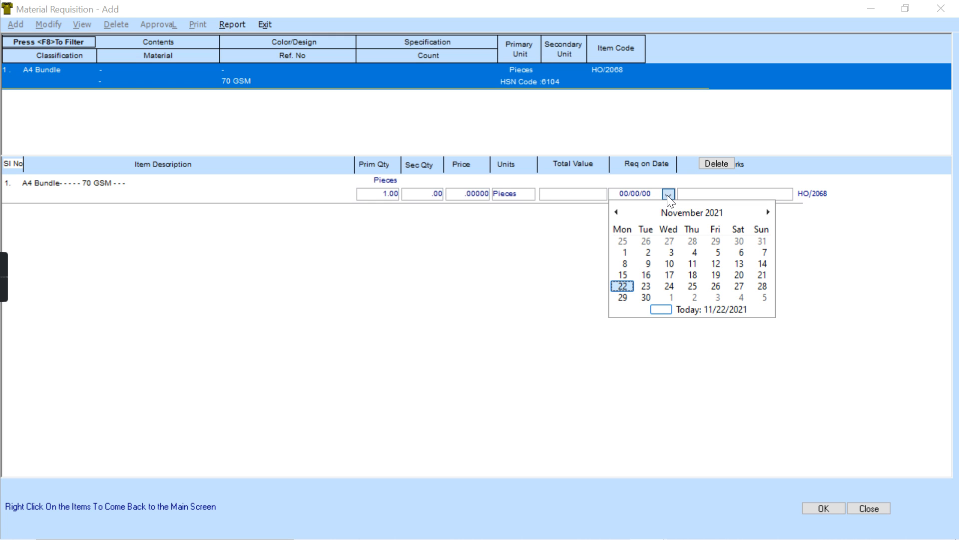
left_click(625, 287)
right_click(463, 125)
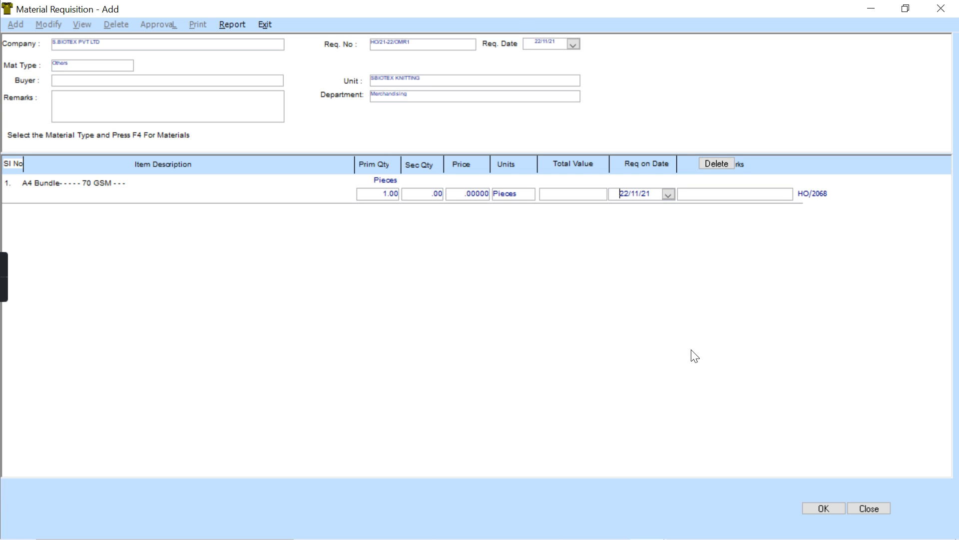
Save the material requisition and close the entry form
left_click(830, 512)
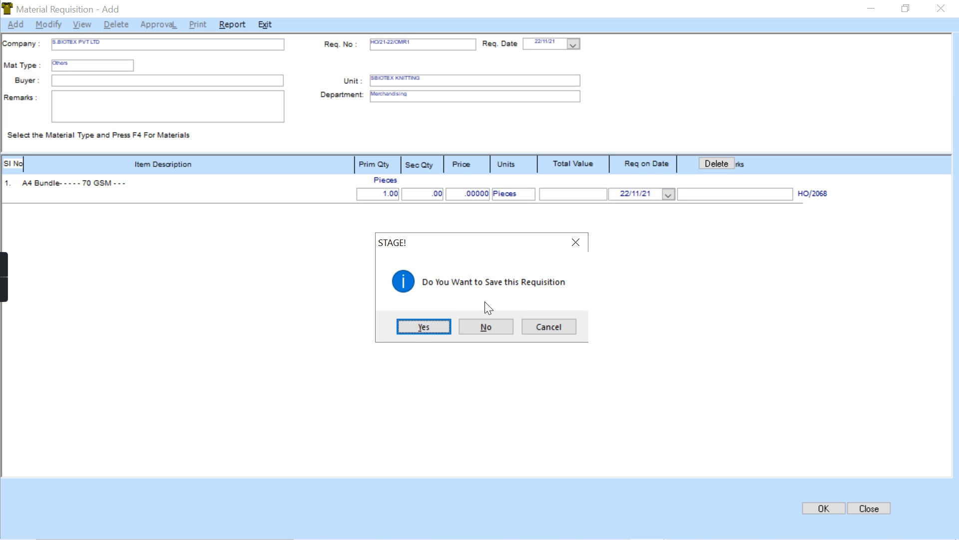
left_click(422, 330)
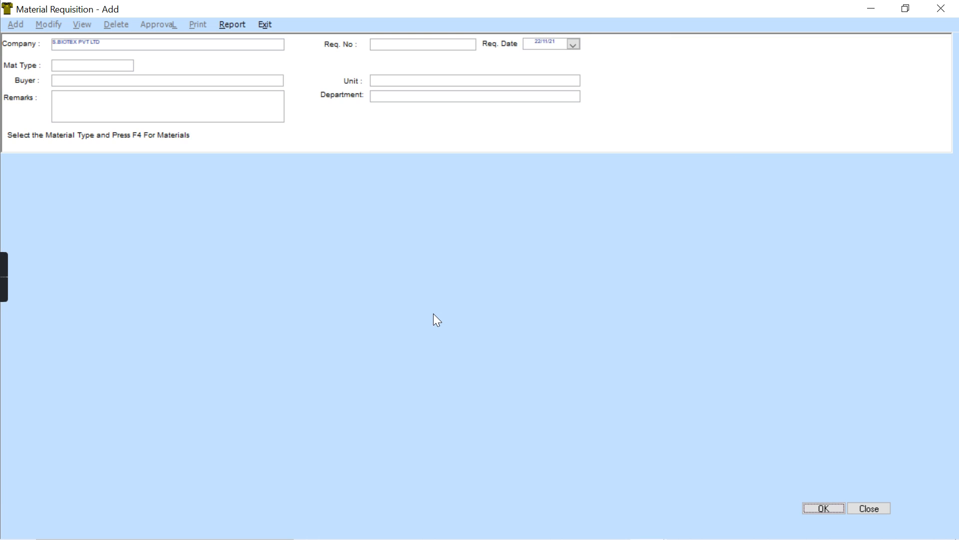
left_click(880, 508)
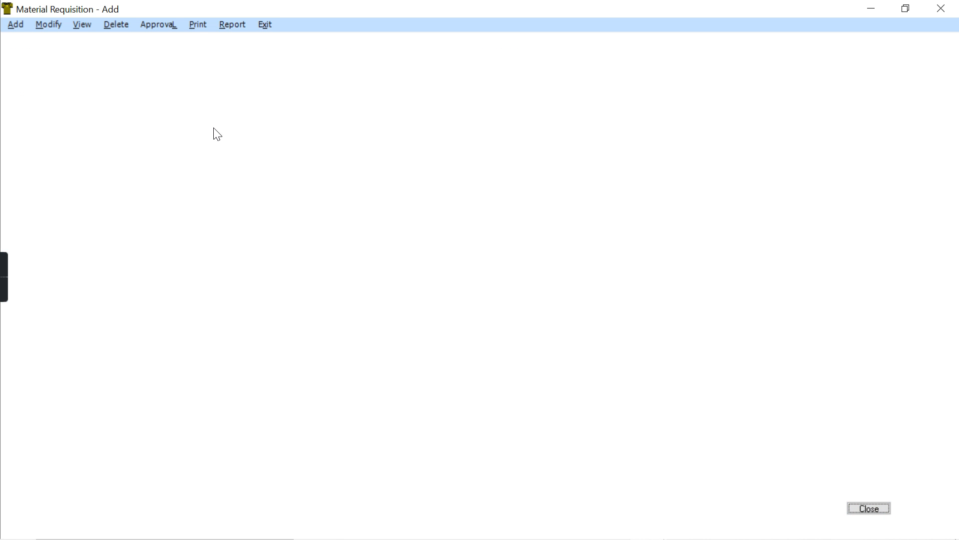
List the requisitions for online approval and display the printout of the pending Merchandising requisition
left_click(164, 29)
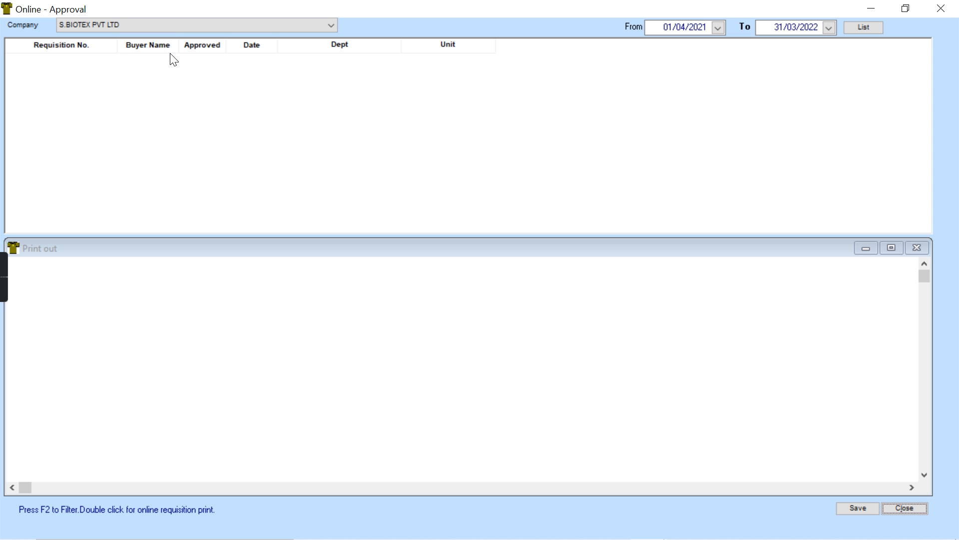
left_click(864, 22)
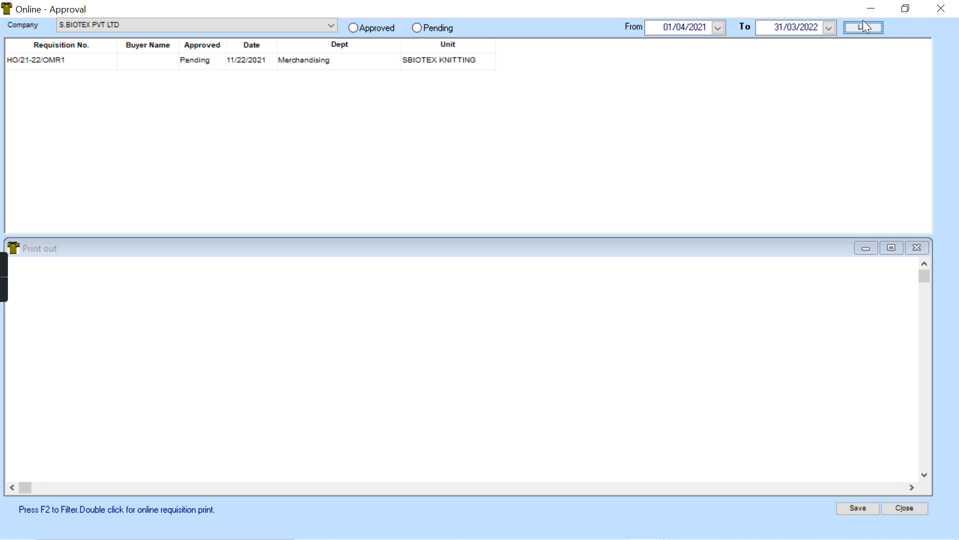
left_click(407, 63)
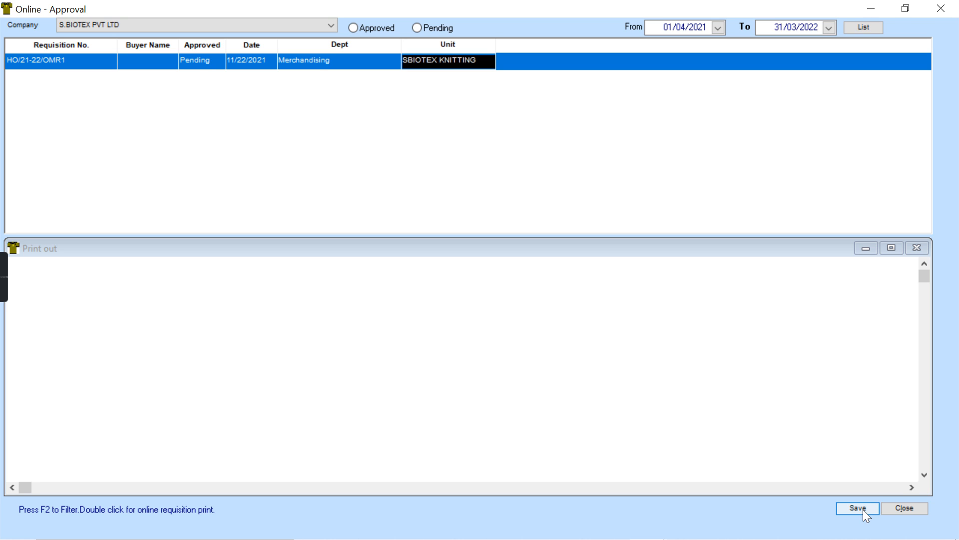
double_click(215, 64)
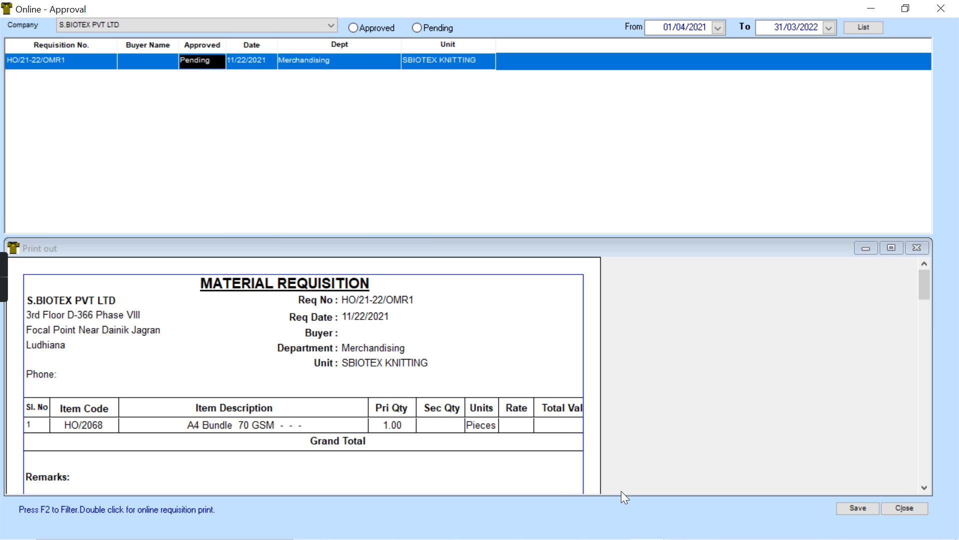
Approve the selected Merchandising requisition and exit Material Requisition to the Inventory module
left_click(857, 507)
left_click(427, 332)
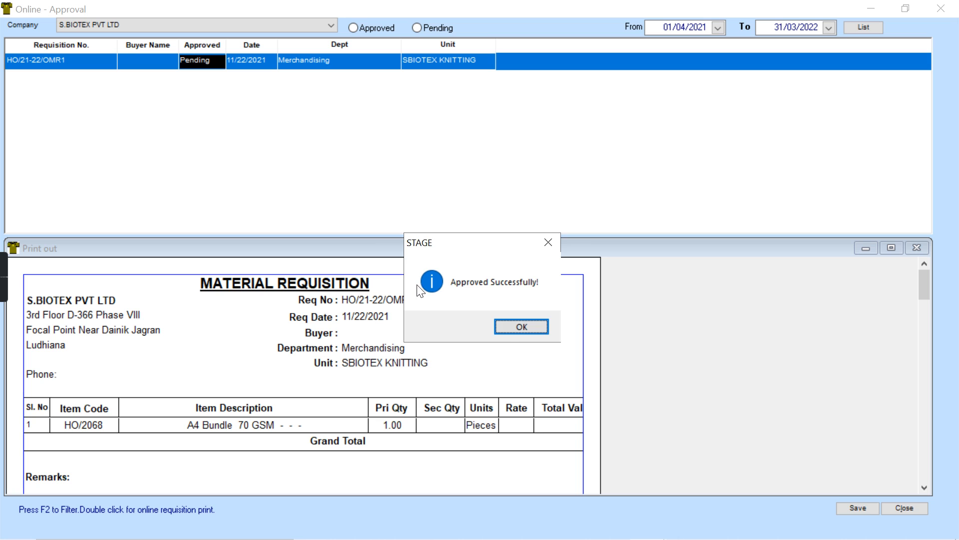
left_click(511, 330)
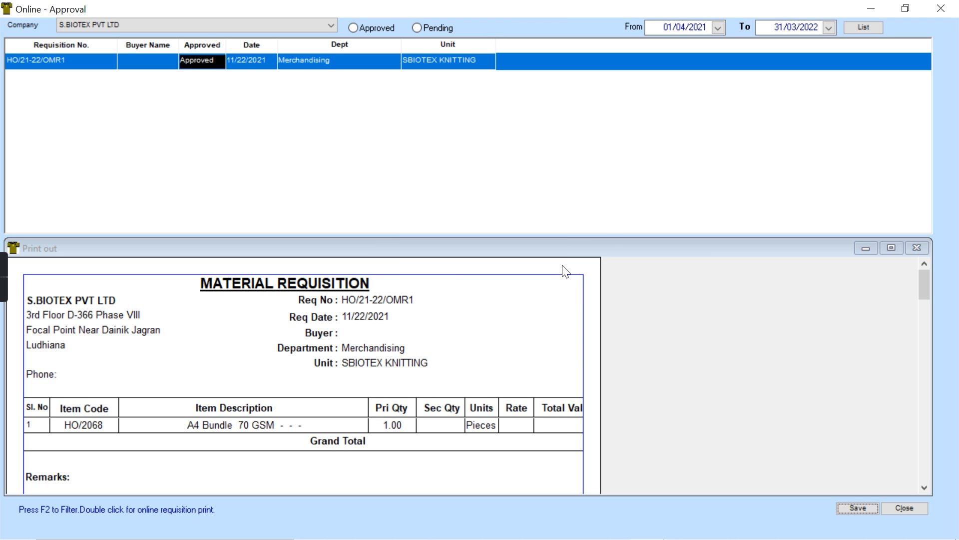
mouse_move(924, 538)
left_click(904, 508)
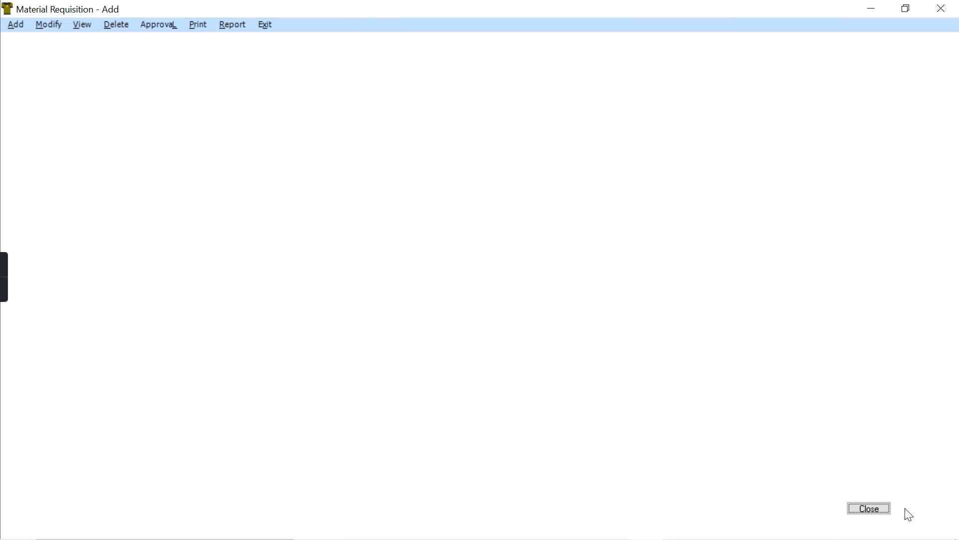
left_click(266, 26)
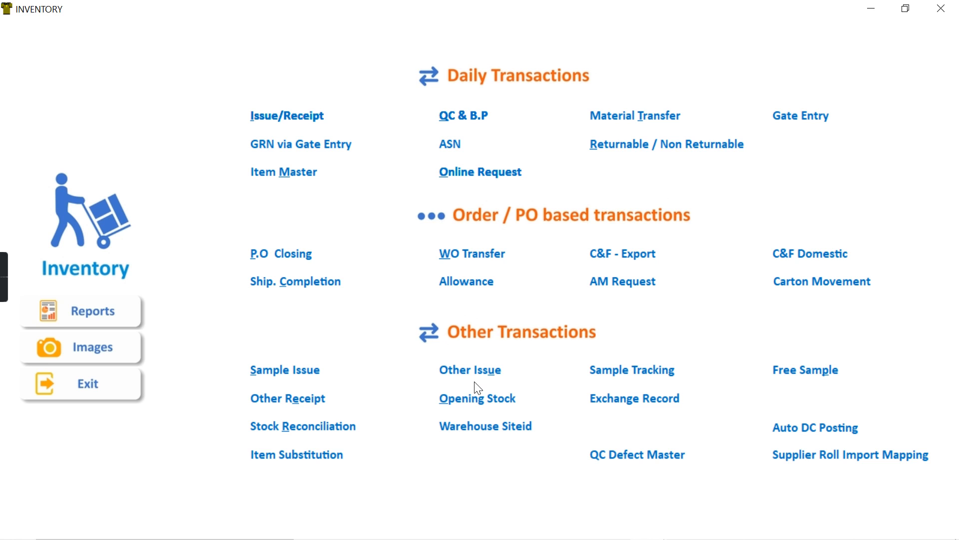
Start a new entry under Other Issue and set its warehouse to General Warehouse
left_click(501, 372)
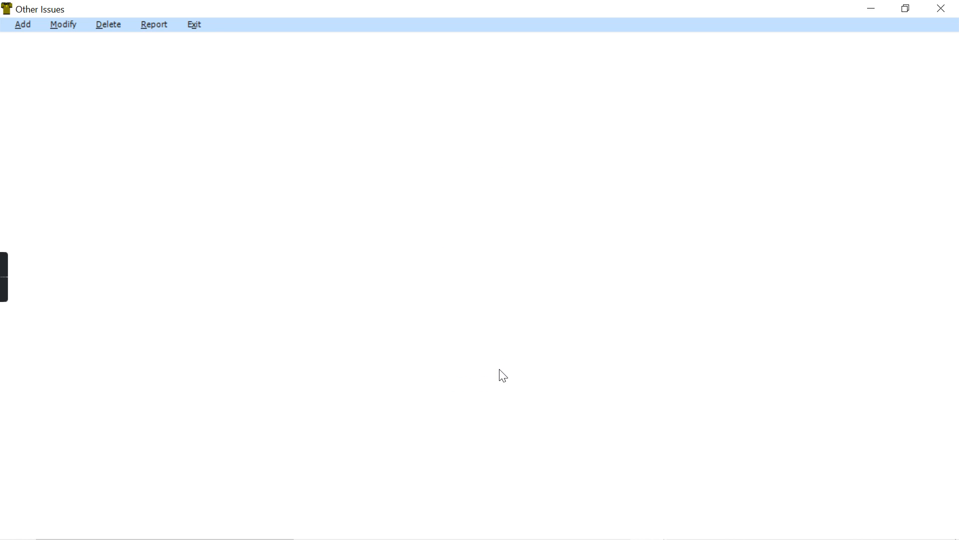
left_click(26, 28)
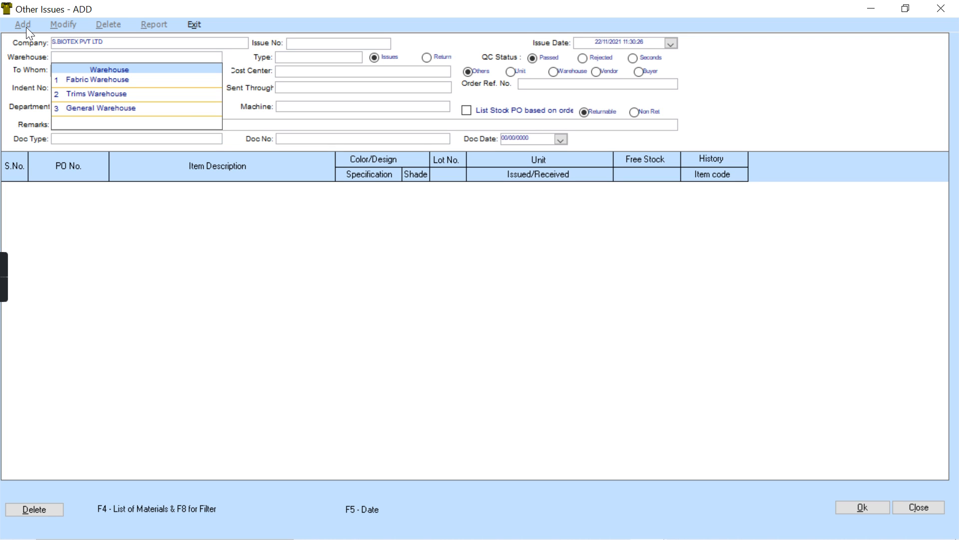
left_click(89, 107)
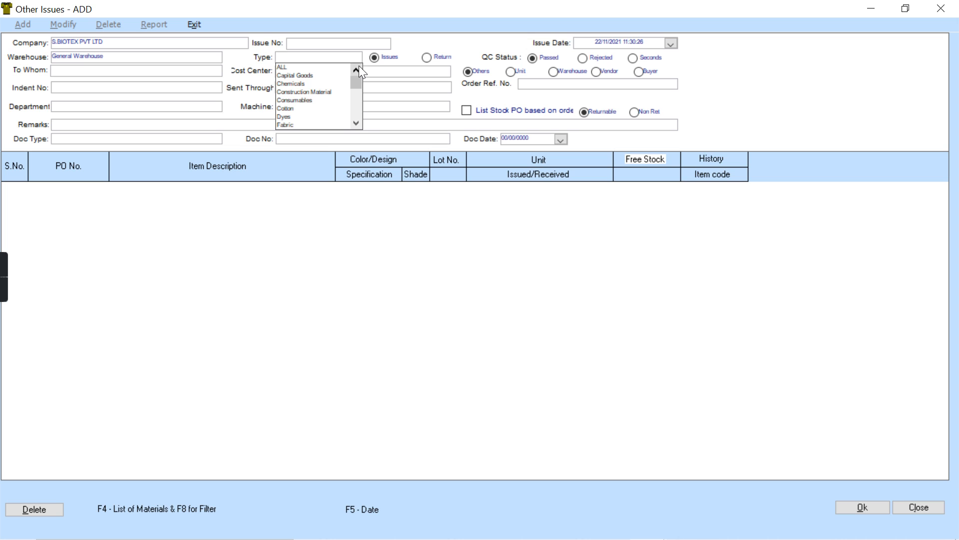
Set the issue type to Printing & Stationary
left_click(355, 124)
double_click(355, 123)
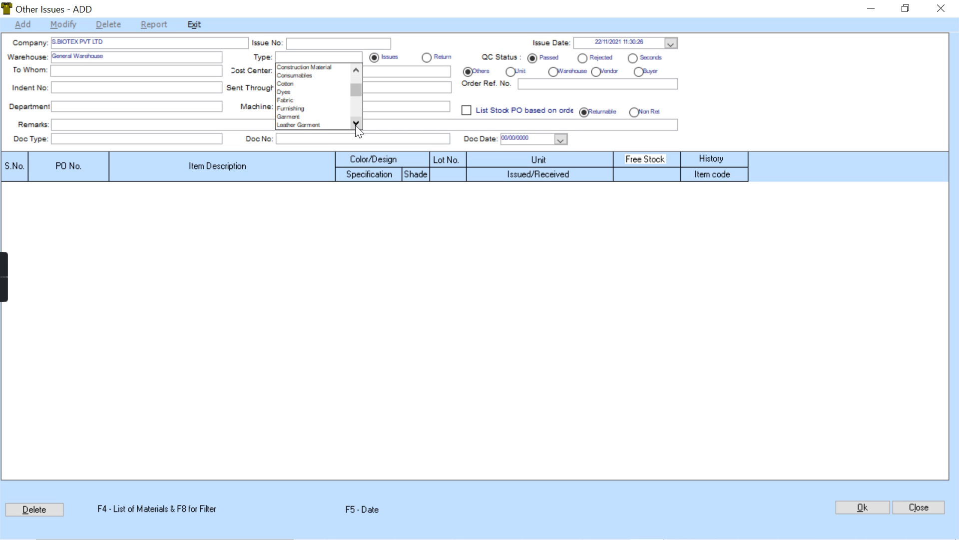
left_click(356, 125)
double_click(356, 125)
double_click(356, 125)
double_click(356, 125)
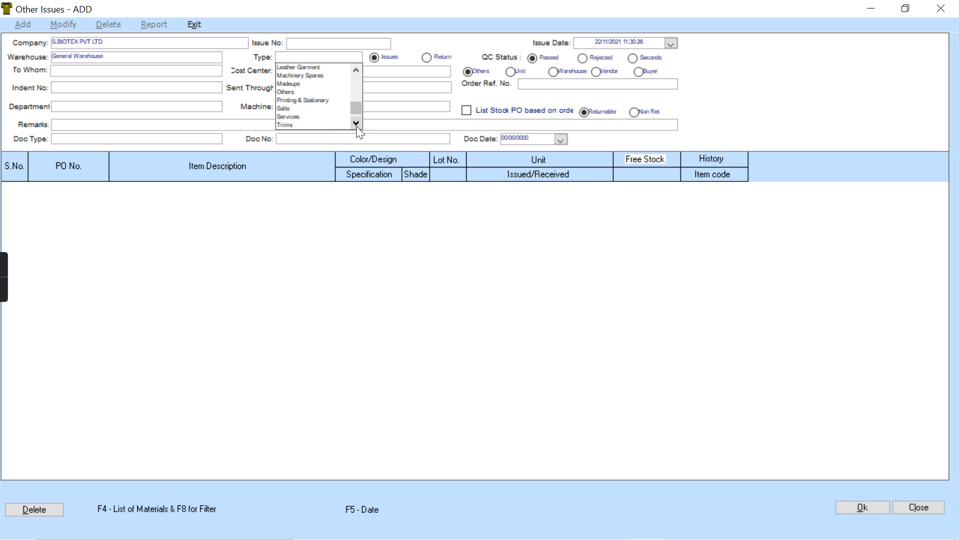
left_click(284, 100)
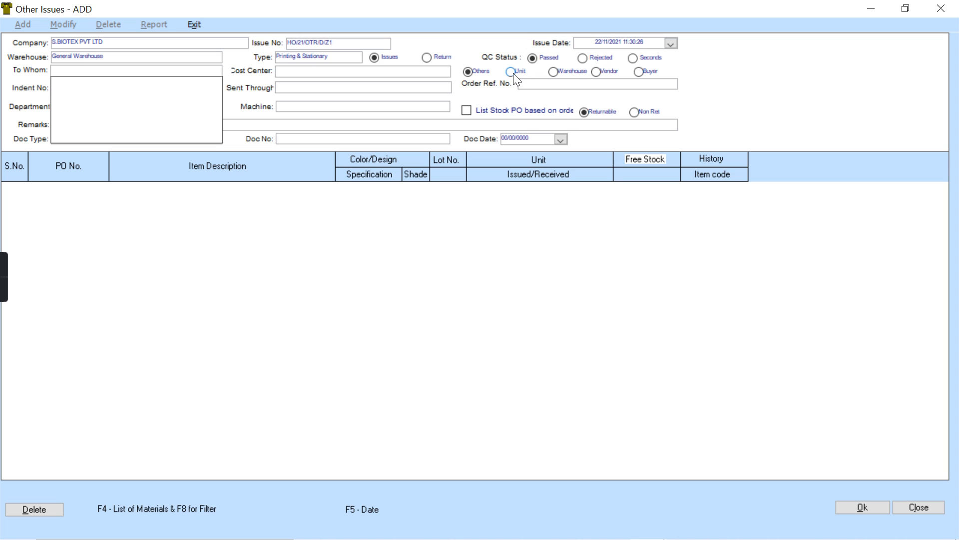
Add Merchant to the To Whom list for Others and select it as the recipient
double_click(183, 122)
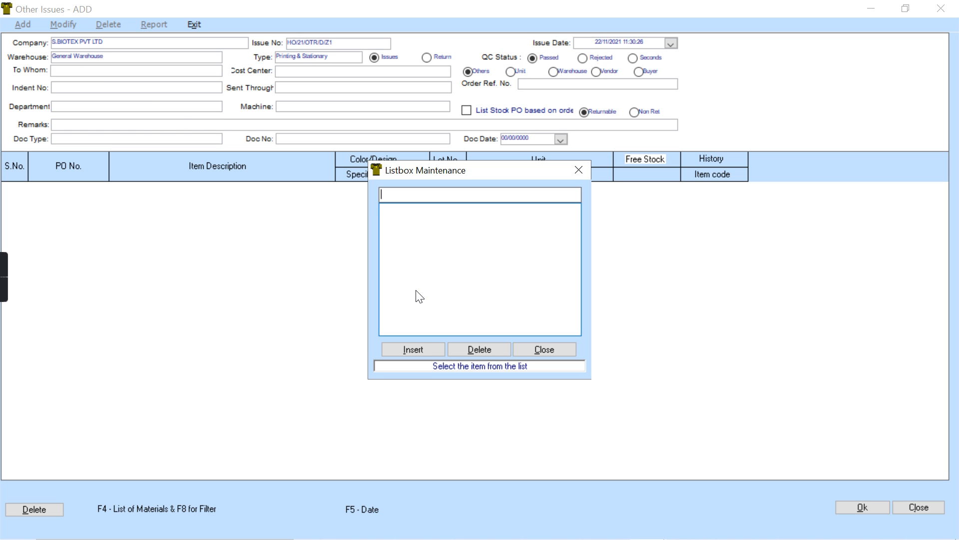
type("Merchant")
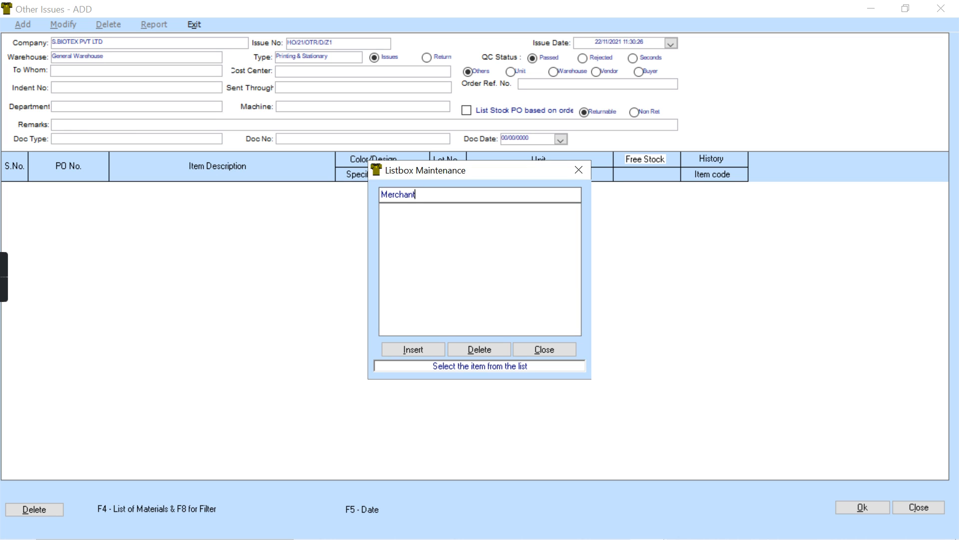
left_click(443, 348)
left_click(550, 349)
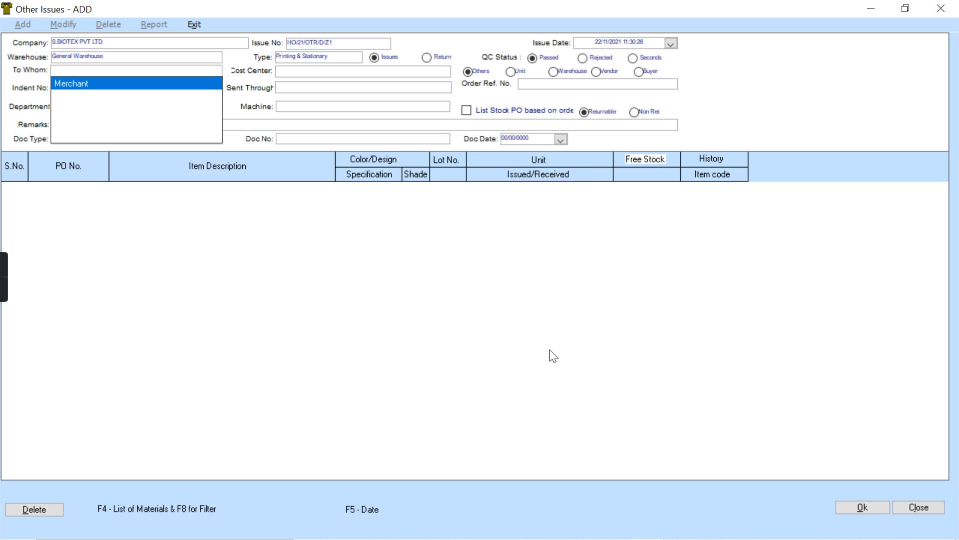
left_click(134, 84)
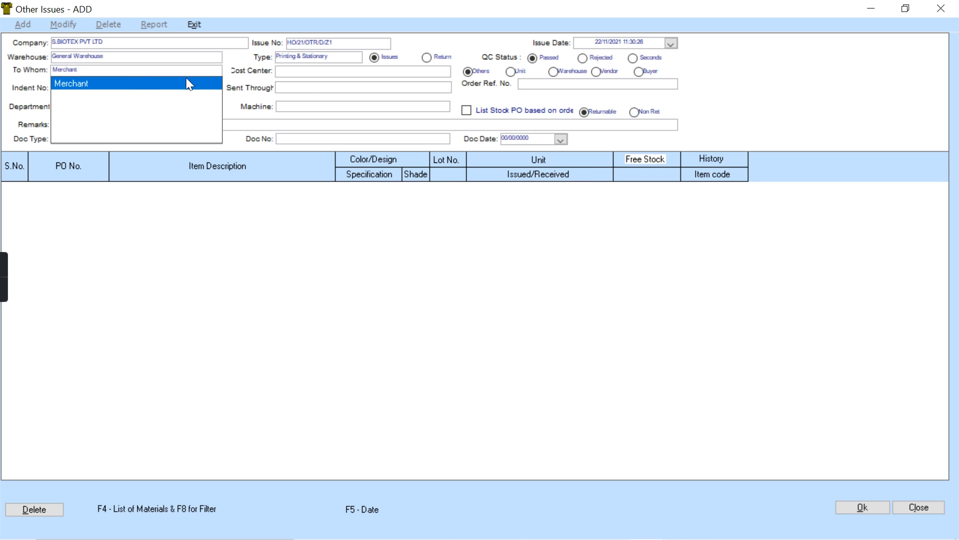
Switch the recipient category to Unit and set To Whom to SBIOTEX PRODUCTION
left_click(511, 72)
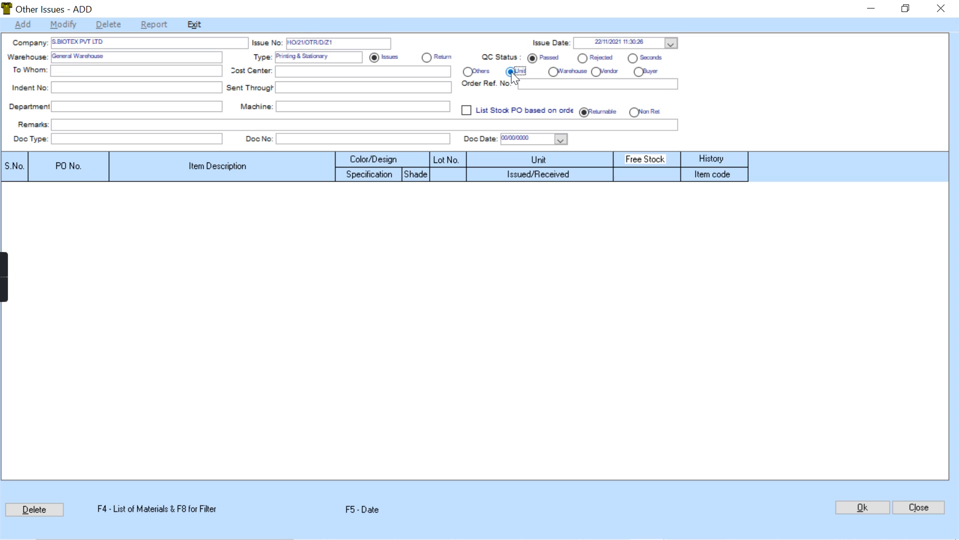
left_click(181, 64)
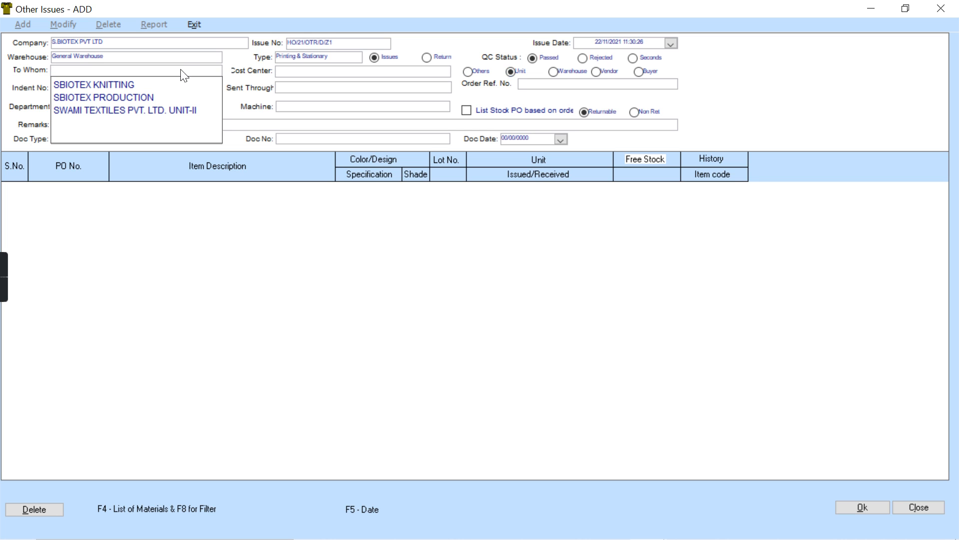
left_click(131, 96)
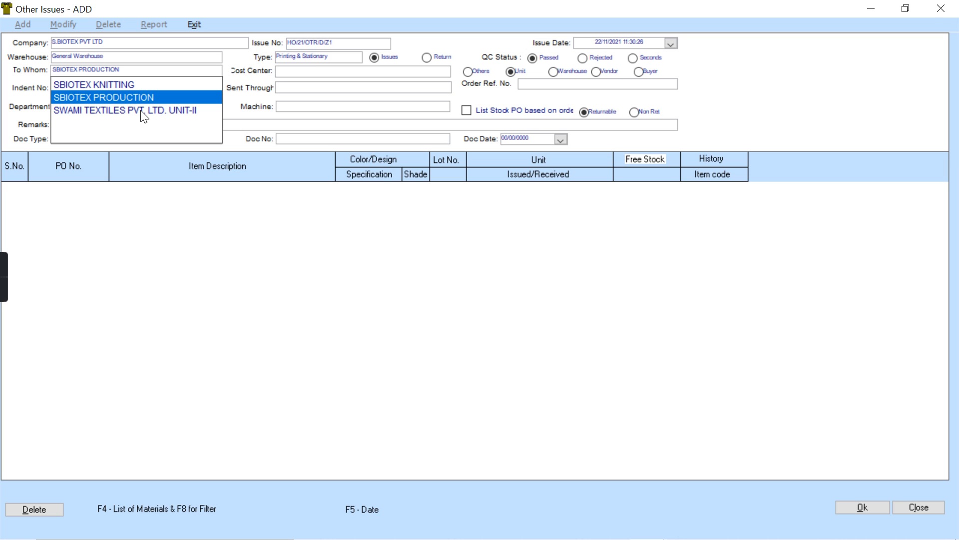
key("Return")
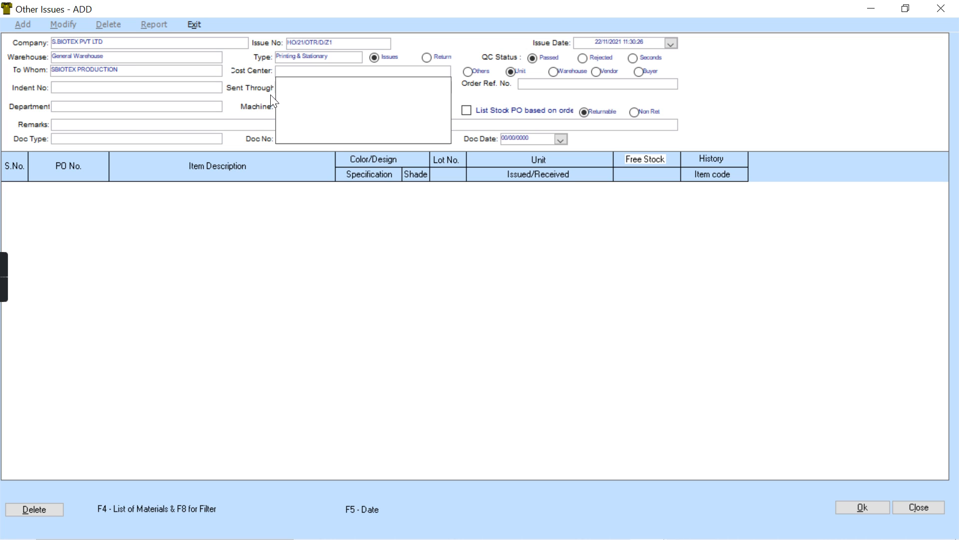
Add PRODN to the Cost Center list and select it for the issue
double_click(306, 93)
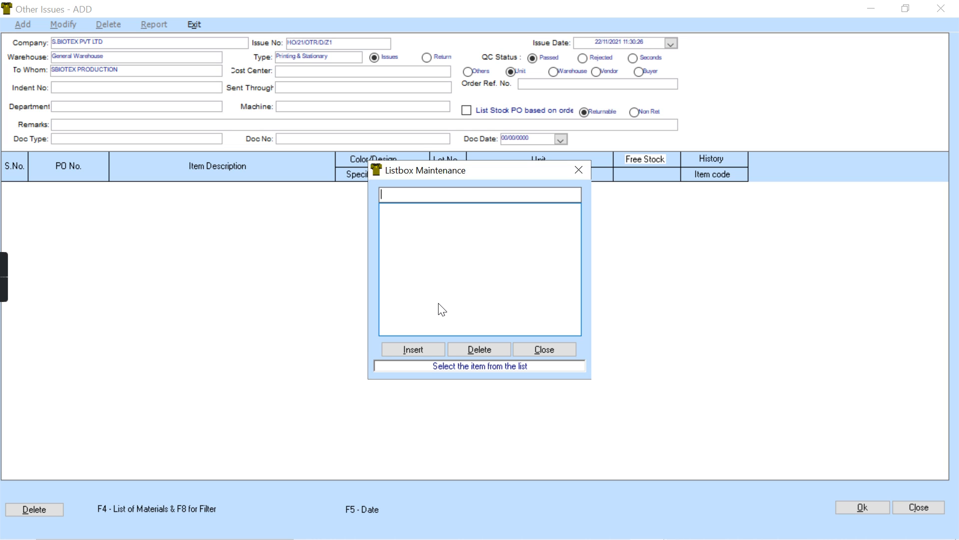
type("SALE")
key("BackSpace")
key("BackSpace")
key("BackSpace")
key("BackSpace")
type("PRODN")
left_click(416, 354)
left_click(545, 351)
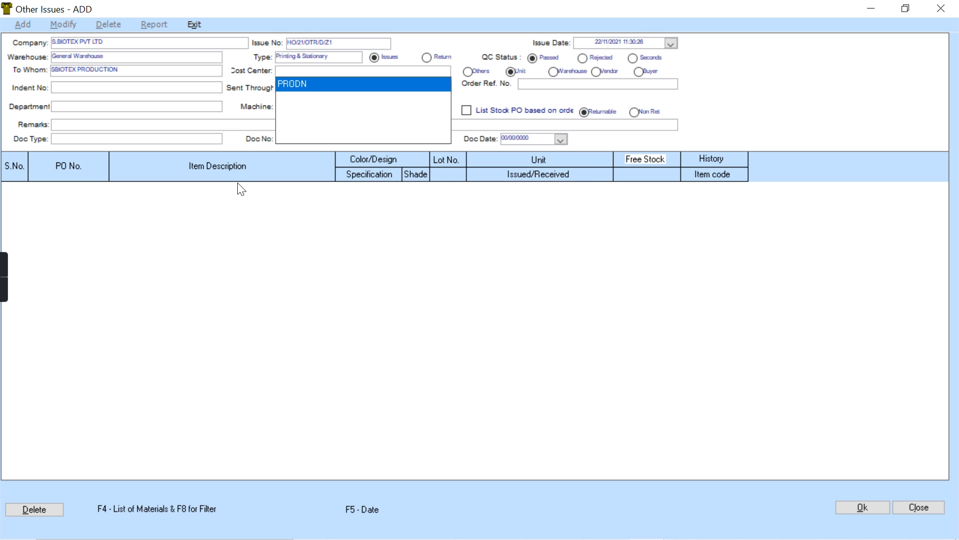
left_click(302, 82)
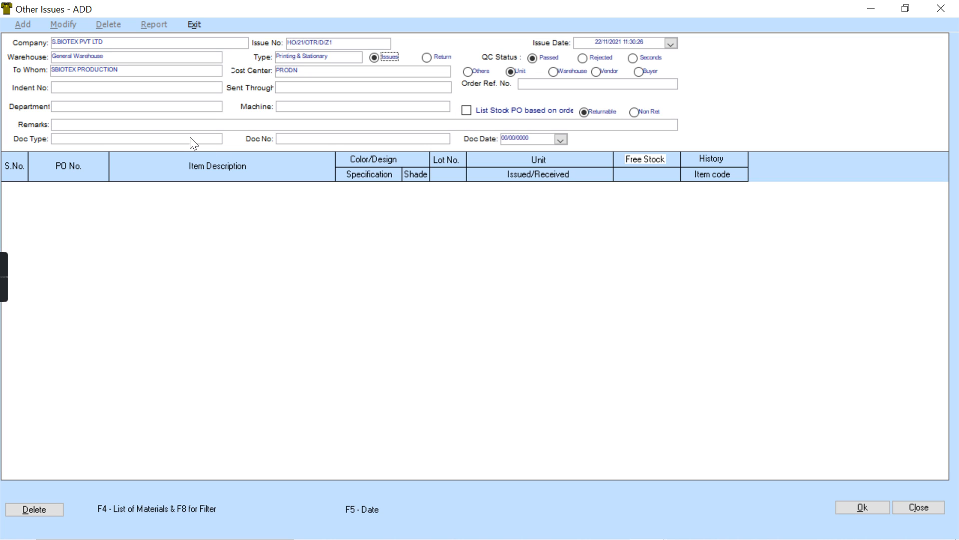
Set the issue's department to Merchandising and check the available order reference numbers without choosing one
left_click(117, 105)
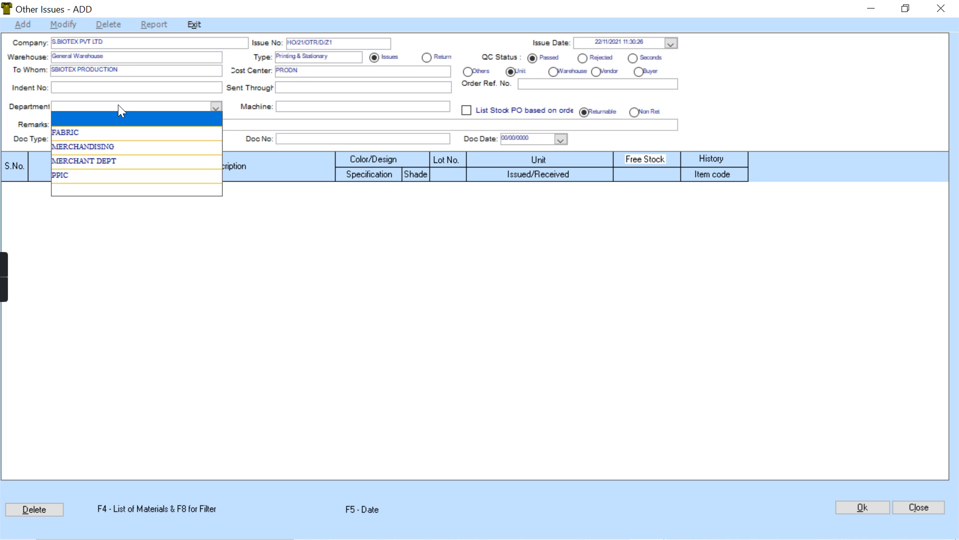
left_click(106, 147)
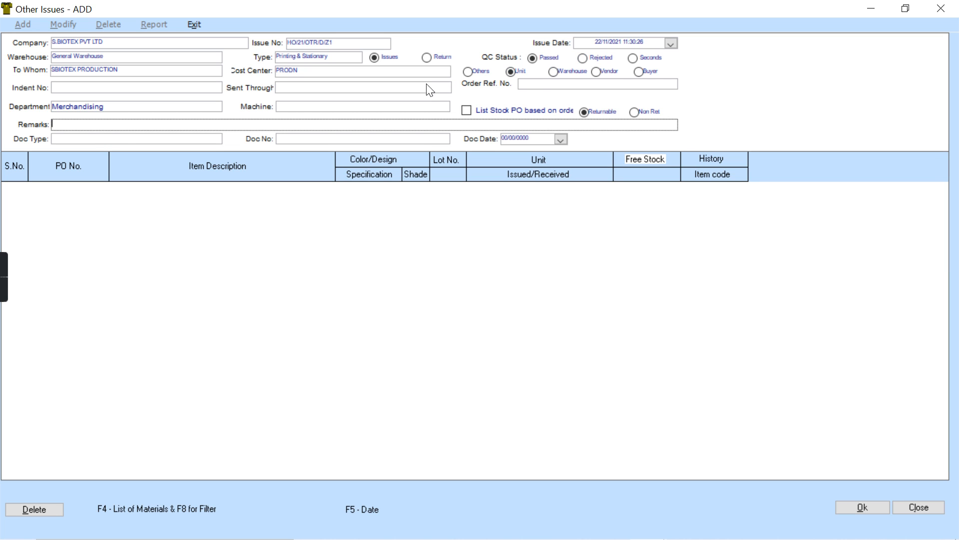
left_click(536, 85)
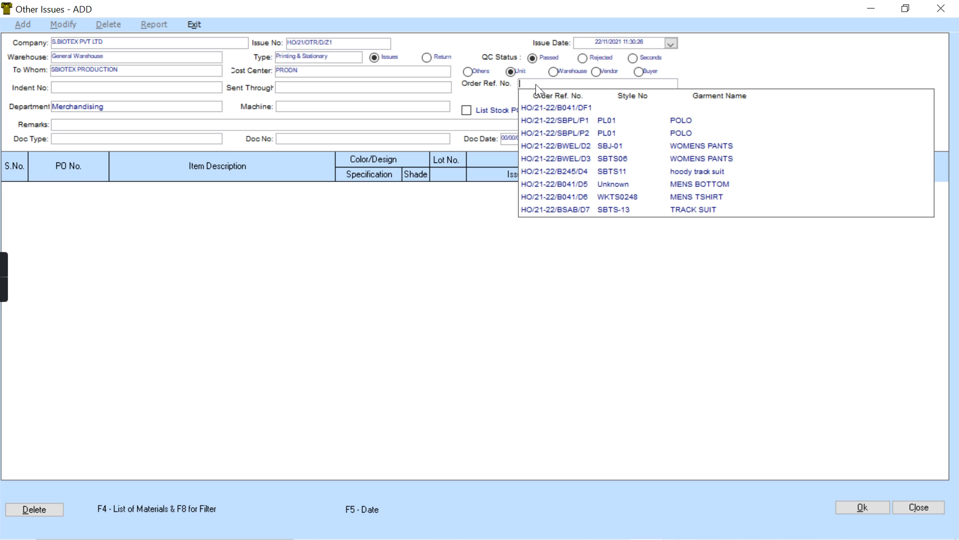
left_click(313, 129)
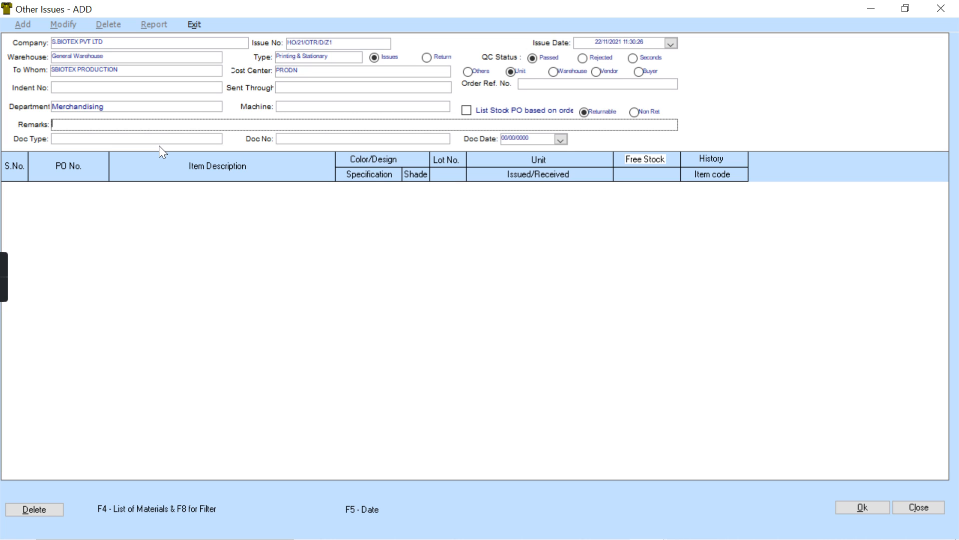
List the stock materials for issue type Others and exit Other Issues without saving the entry
left_click(316, 56)
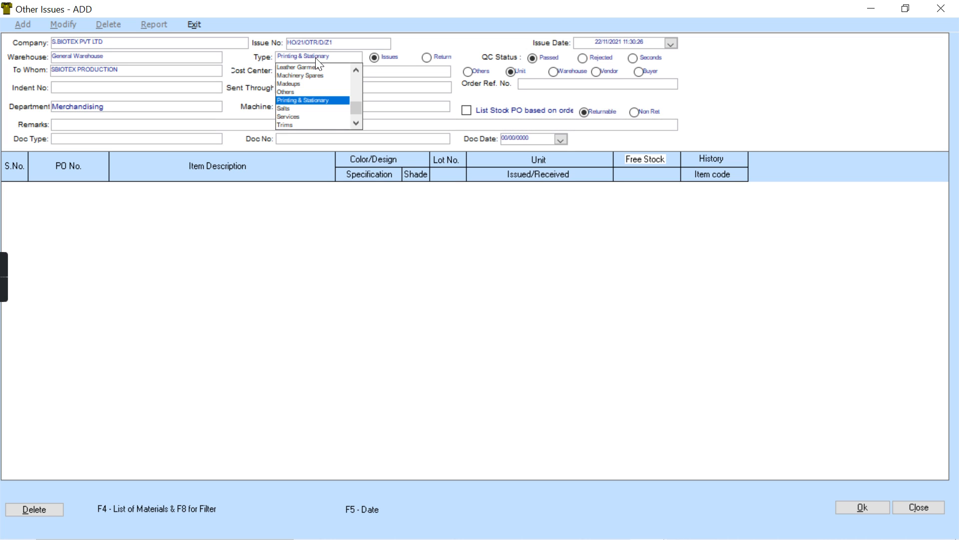
left_click(280, 93)
key("Return")
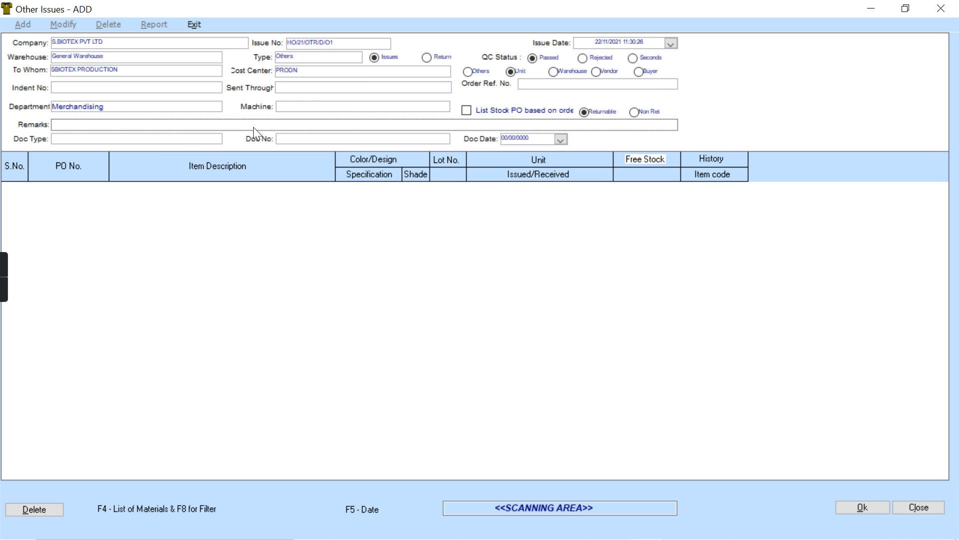
key("F4")
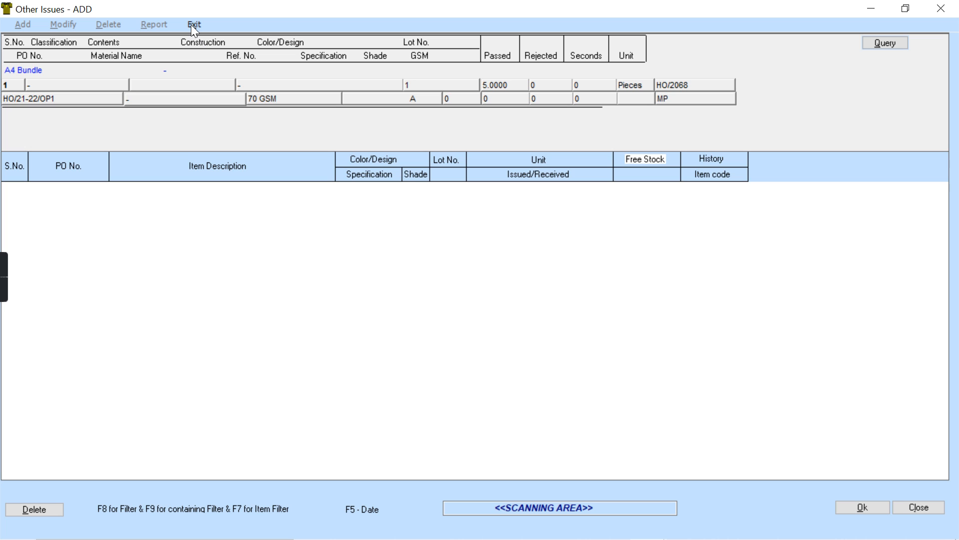
left_click(553, 291)
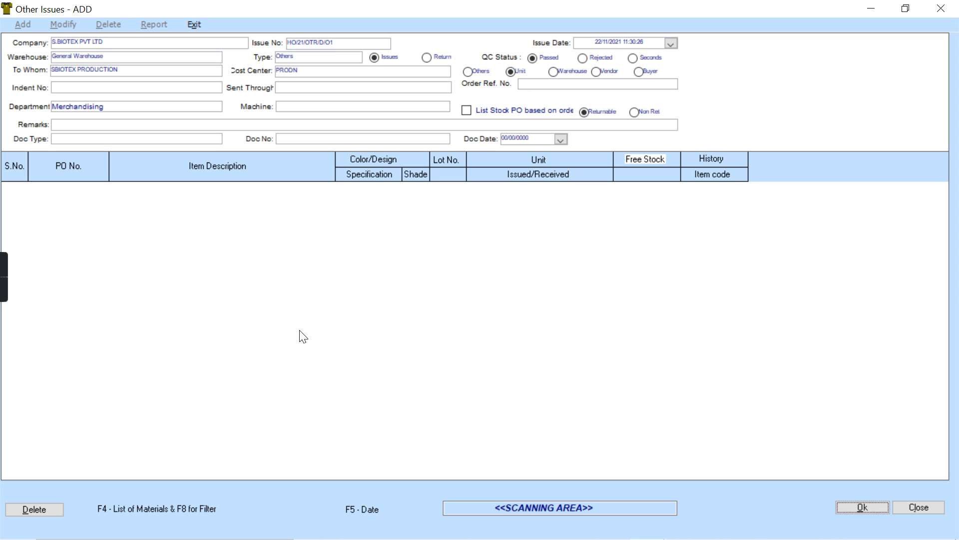
left_click(202, 25)
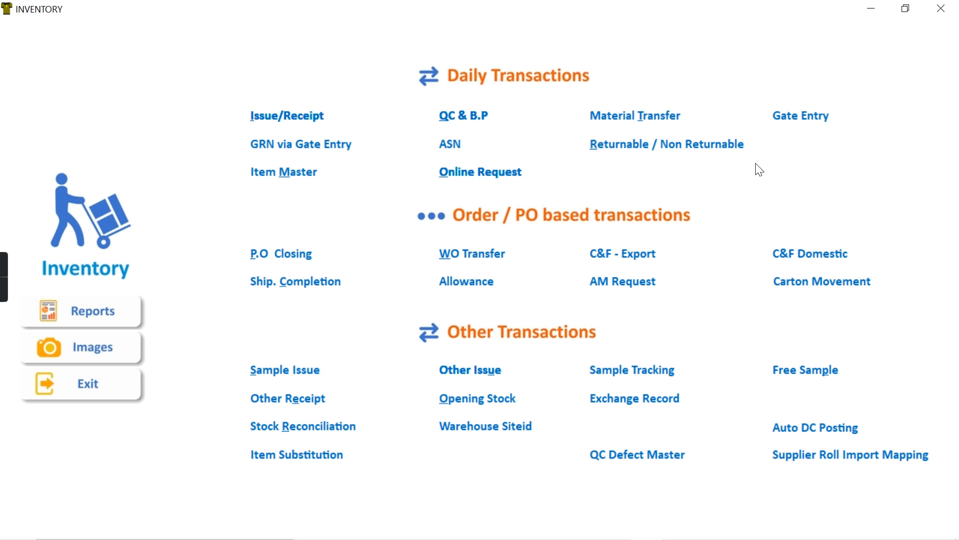
left_click(296, 115)
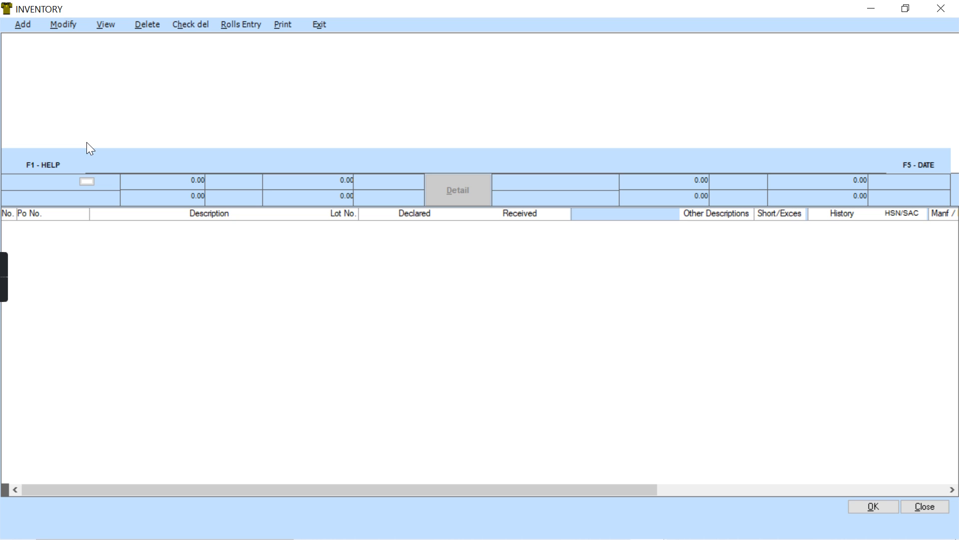
left_click(320, 25)
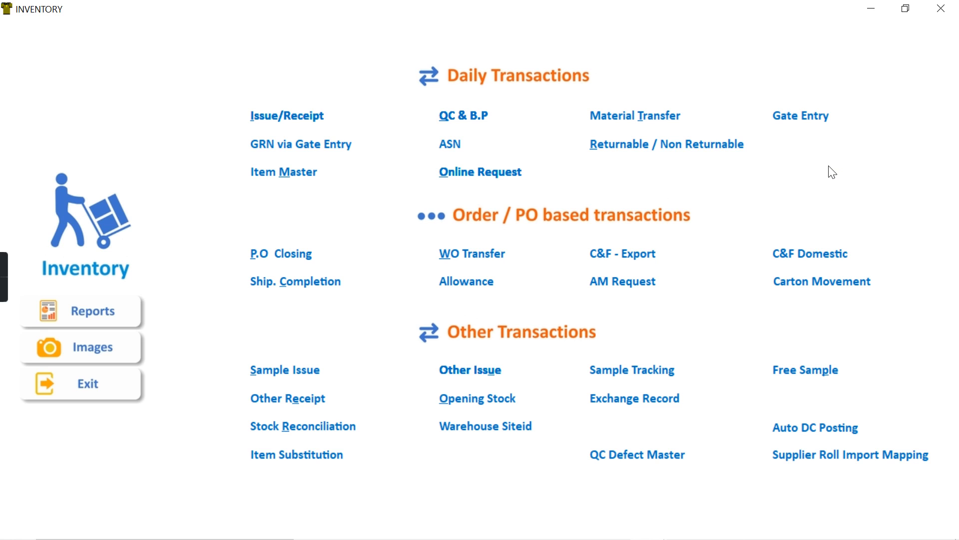
left_click(500, 170)
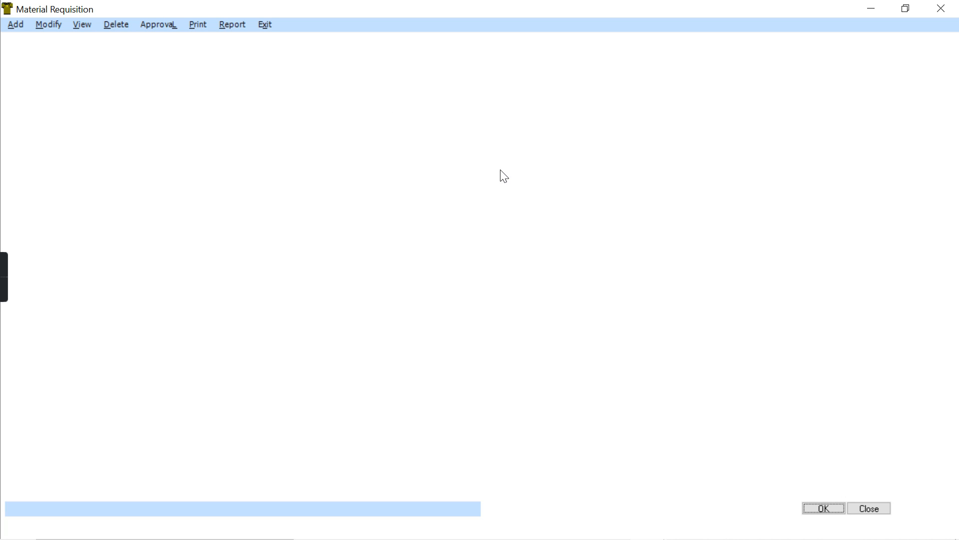
left_click(269, 26)
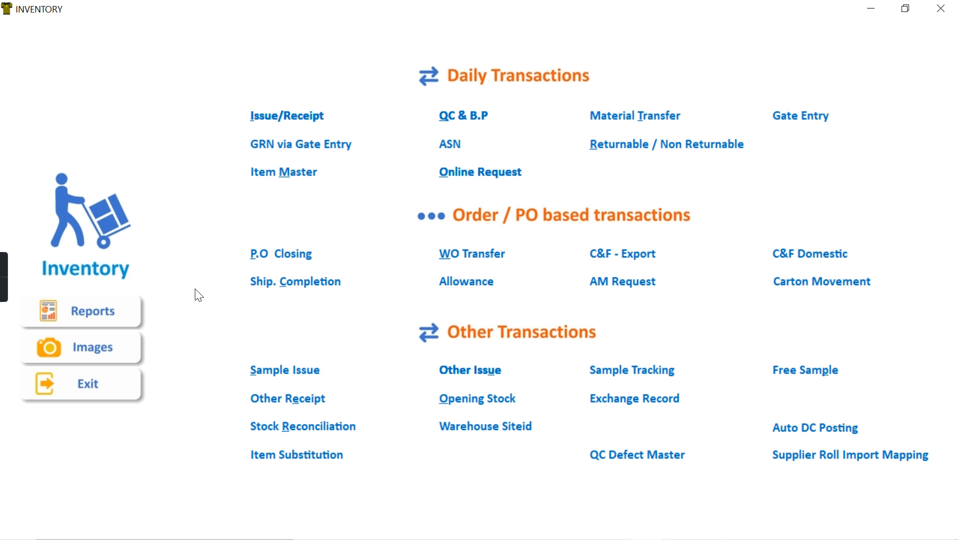
Exit the Inventory module and display the Inventory settings in the Security module's Parameters
left_click(83, 386)
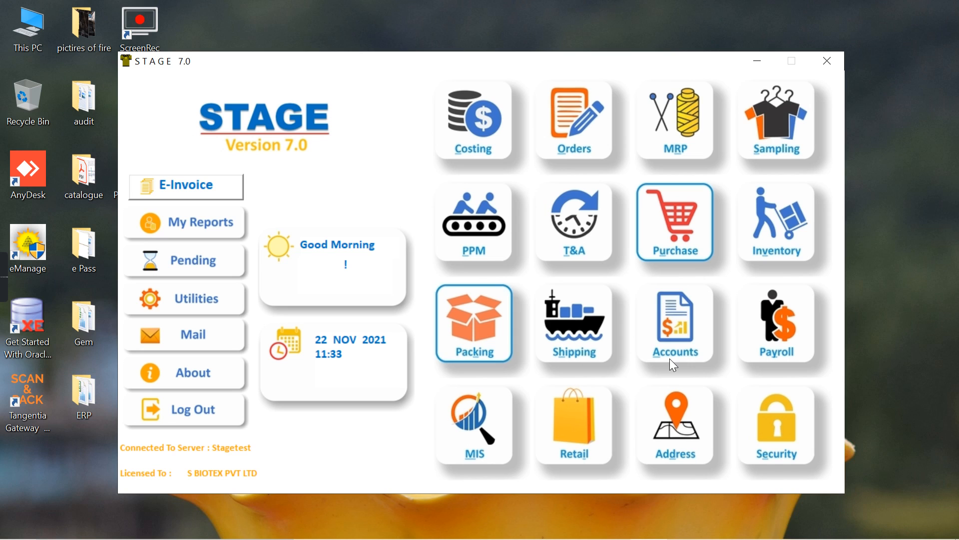
left_click(766, 424)
left_click(250, 248)
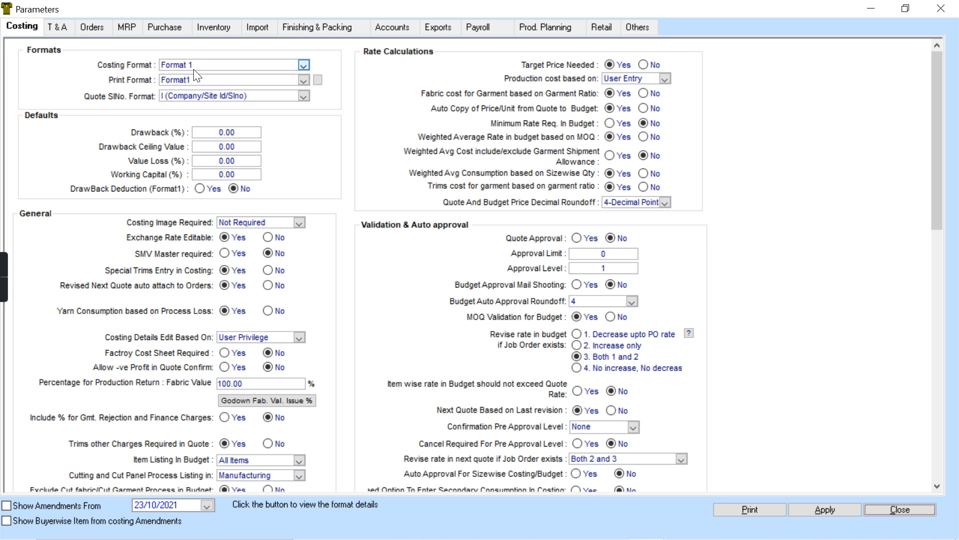
left_click(226, 28)
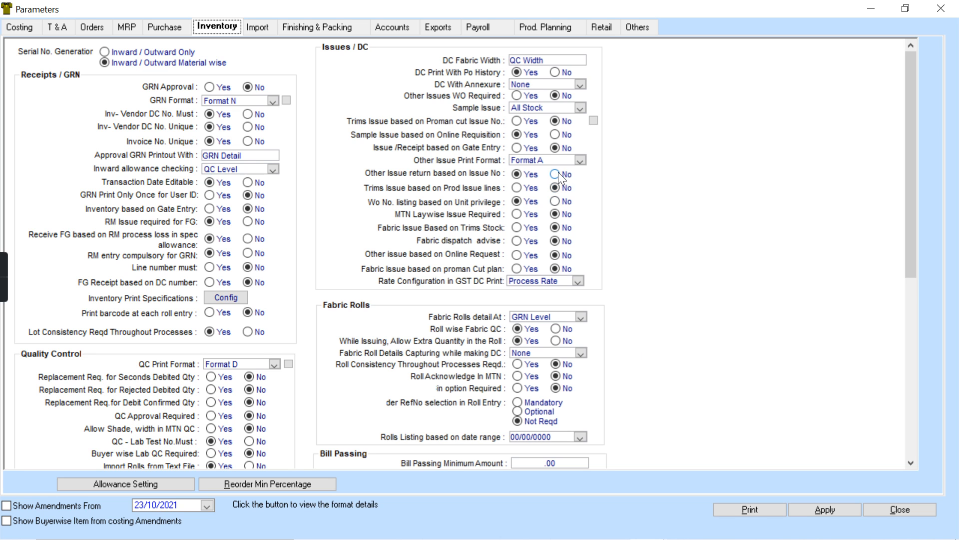
Review the security parameter amendment report from 23/10/2021 and return to the Inventory parameters
left_click(26, 502)
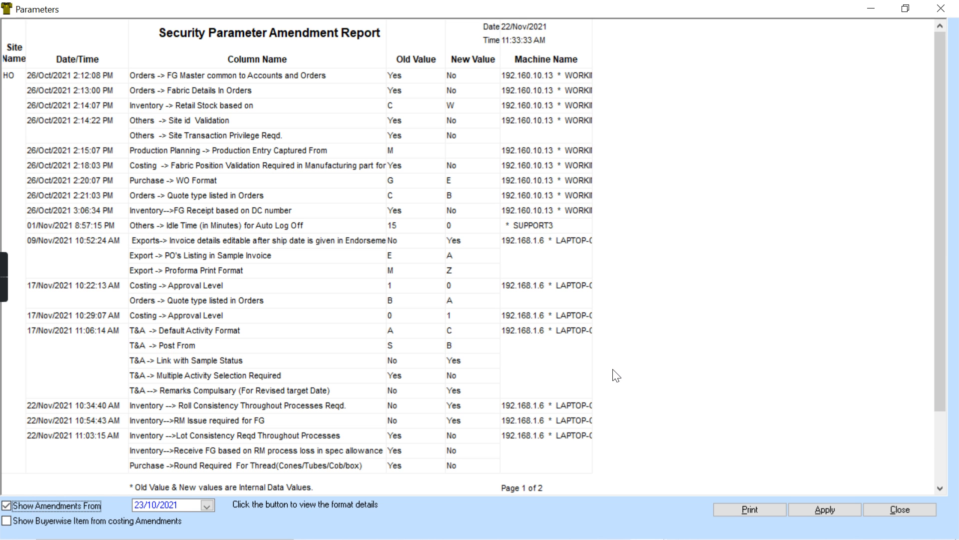
left_click_drag(937, 410, 937, 500)
left_click(40, 506)
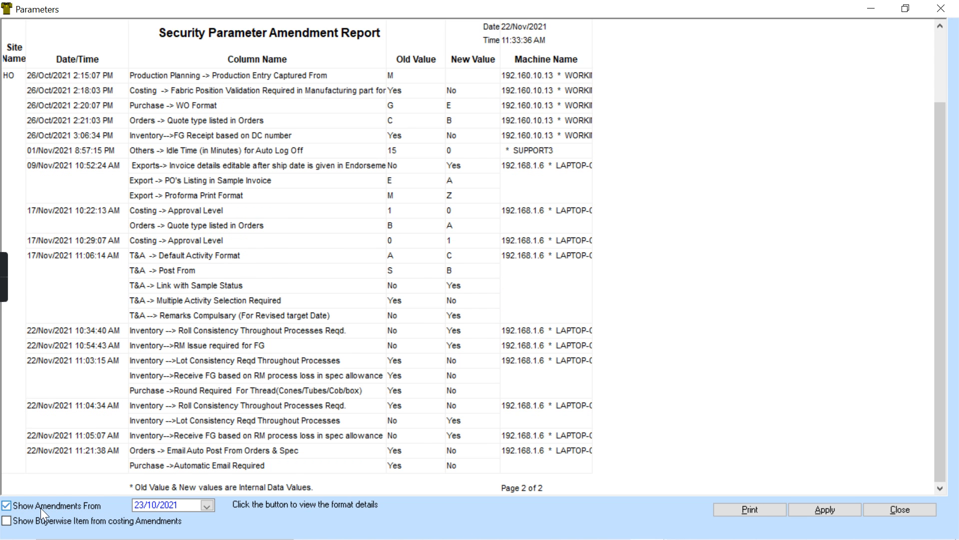
left_click(5, 506)
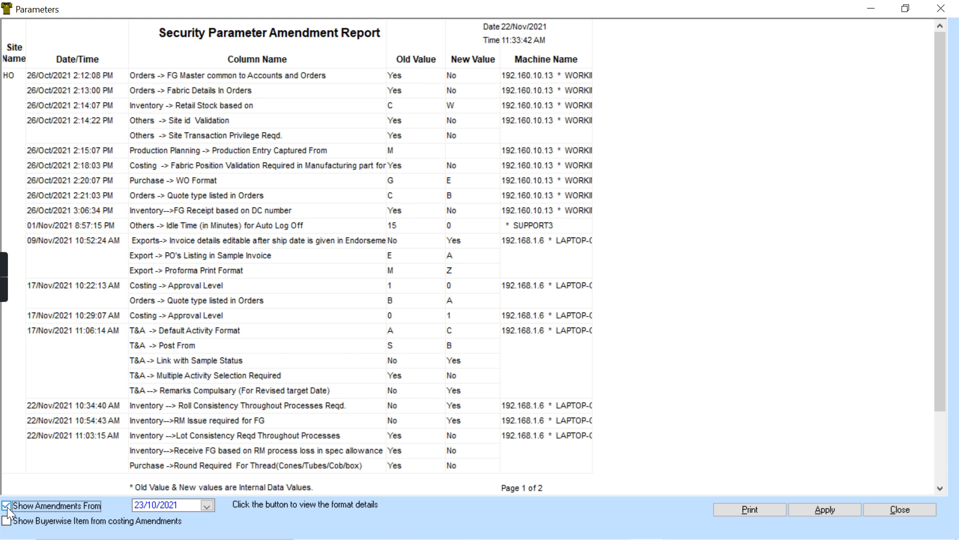
left_click(7, 506)
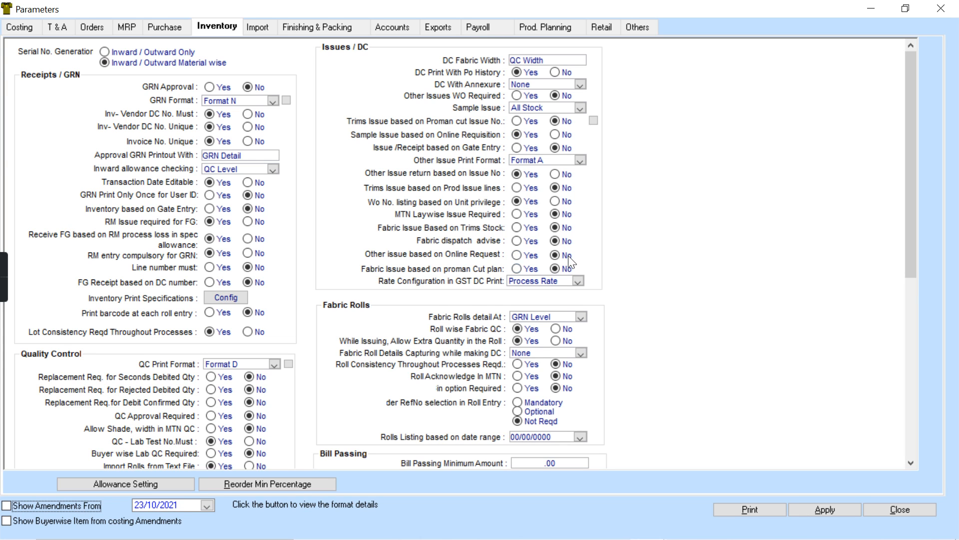
Set Other issue based on Online Request to Yes and apply the parameter change
left_click(517, 256)
left_click(854, 510)
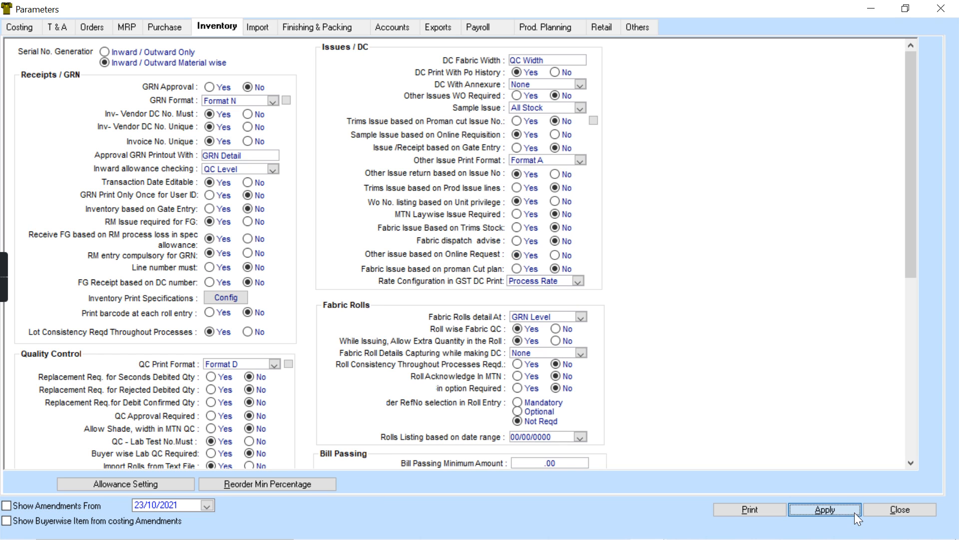
Leave the Security module and start a new Other Issues entry in the Inventory module
left_click(520, 326)
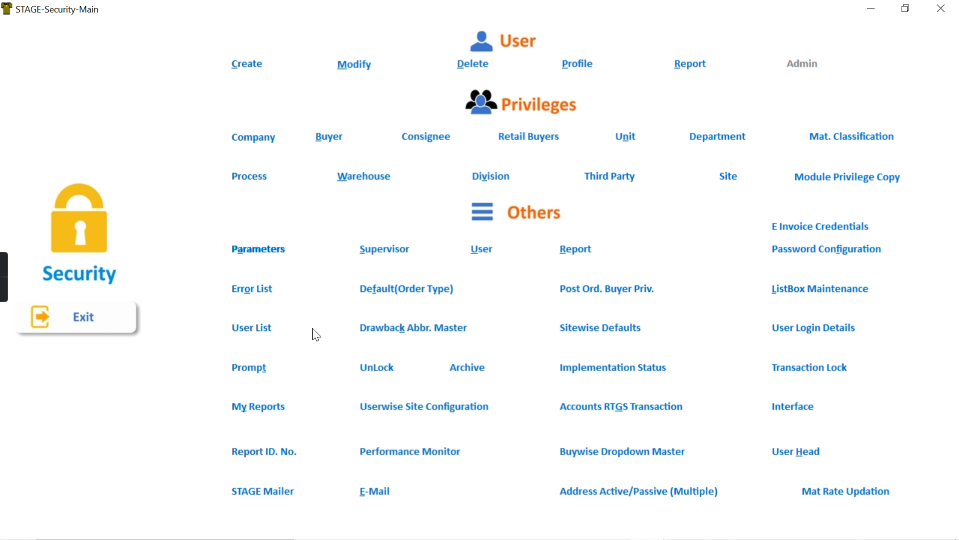
left_click(95, 324)
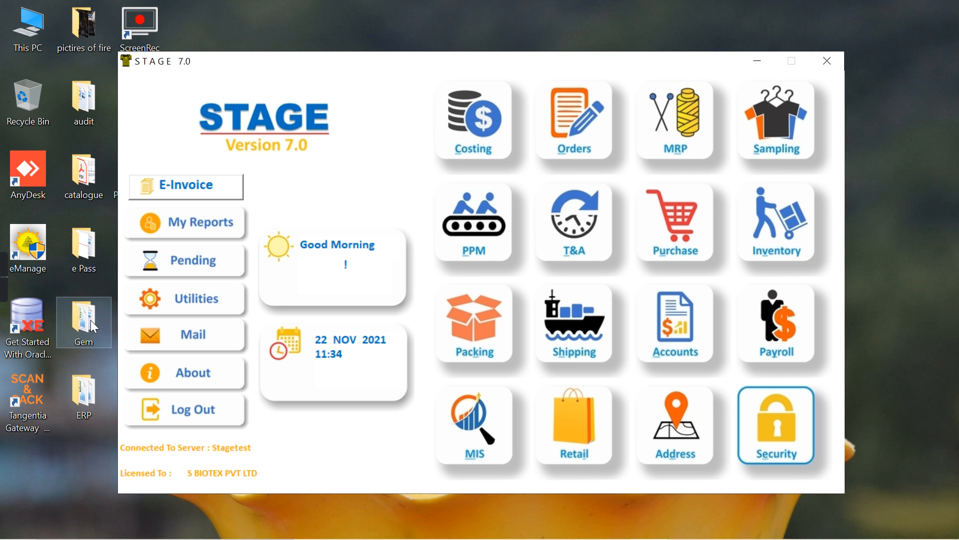
left_click(808, 253)
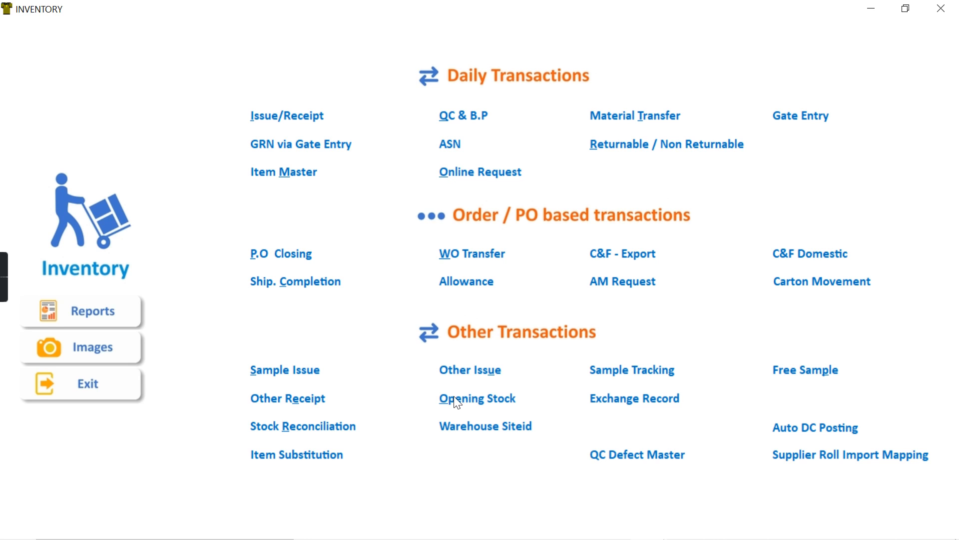
left_click(482, 369)
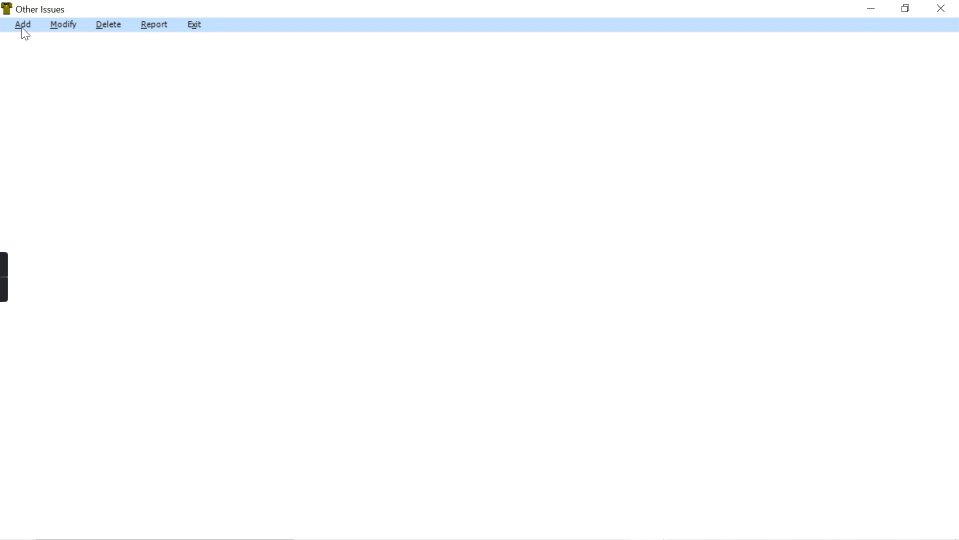
left_click(22, 27)
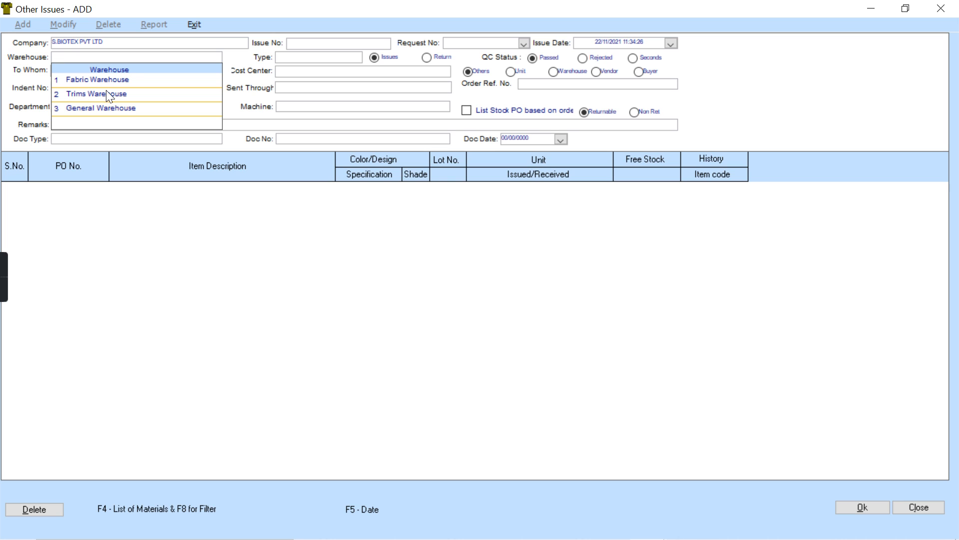
Fill in the issue header with General Warehouse, type Others, request HO/21-22/OMR1 and cost center PRODN
left_click(123, 111)
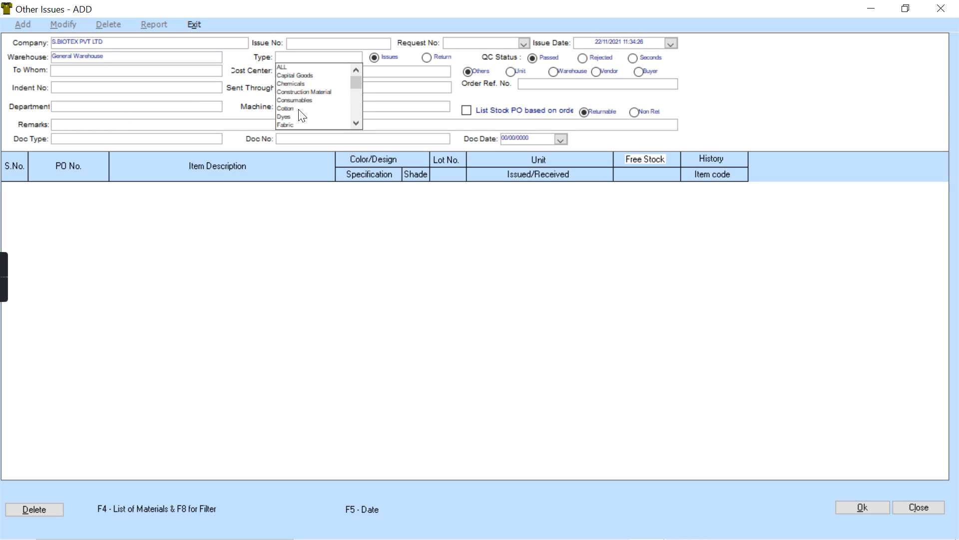
scroll(300, 117, "down", 3)
left_click(299, 121)
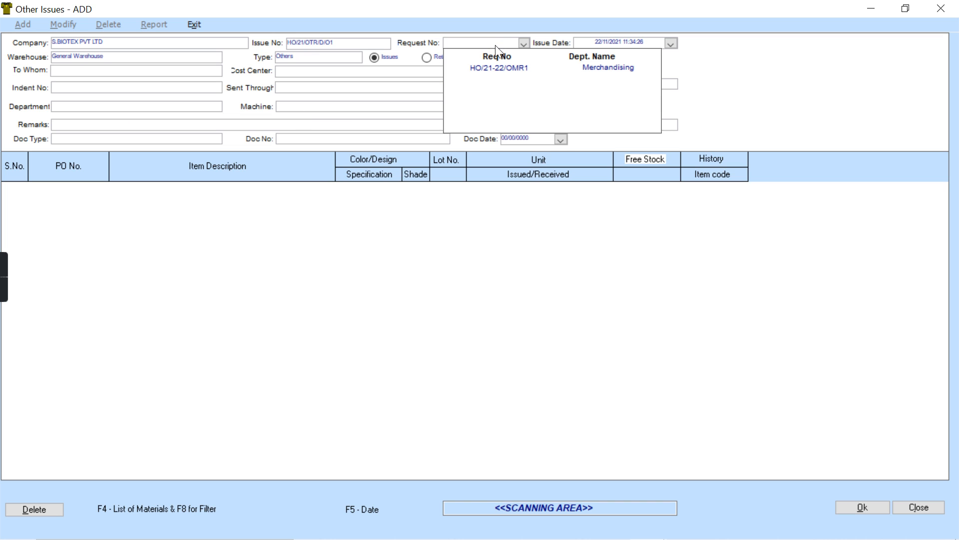
left_click(498, 74)
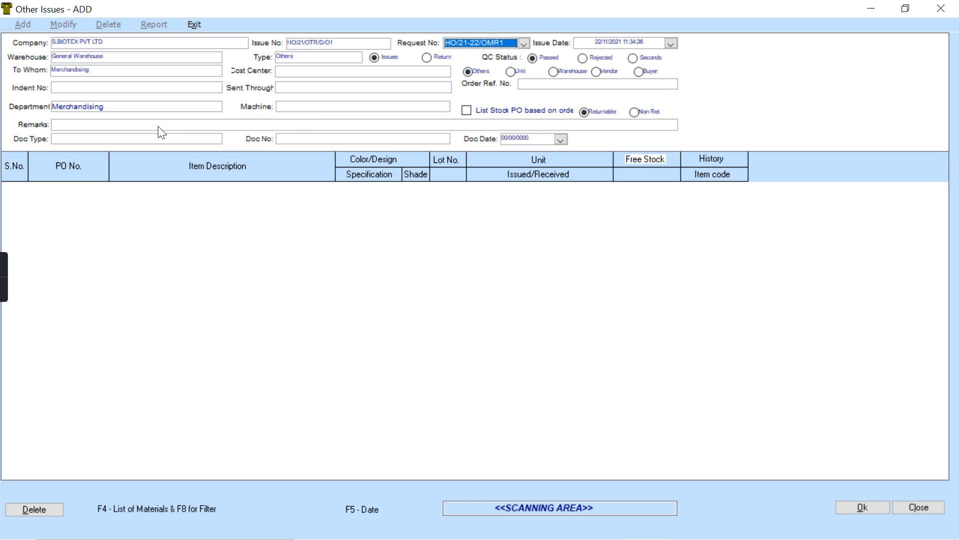
left_click(347, 89)
key("Down")
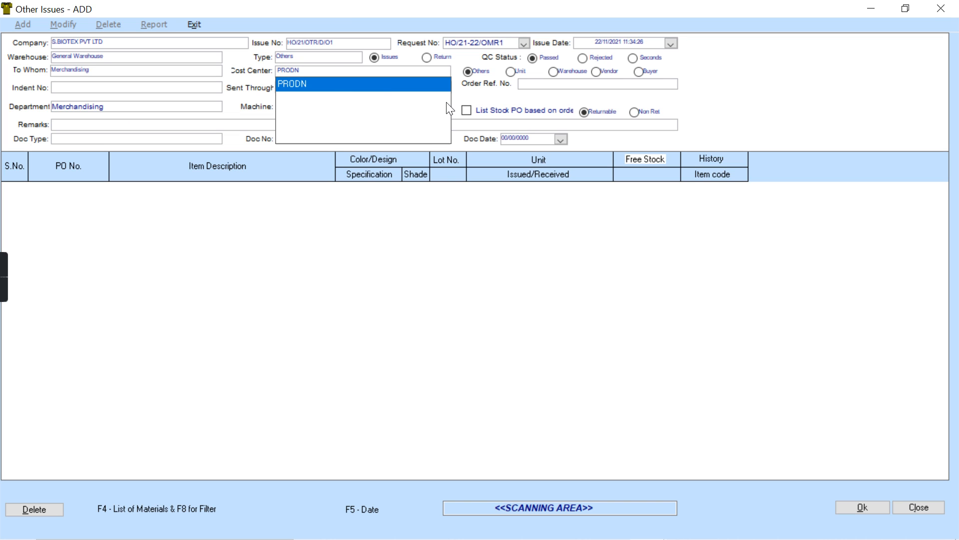
left_click(189, 126)
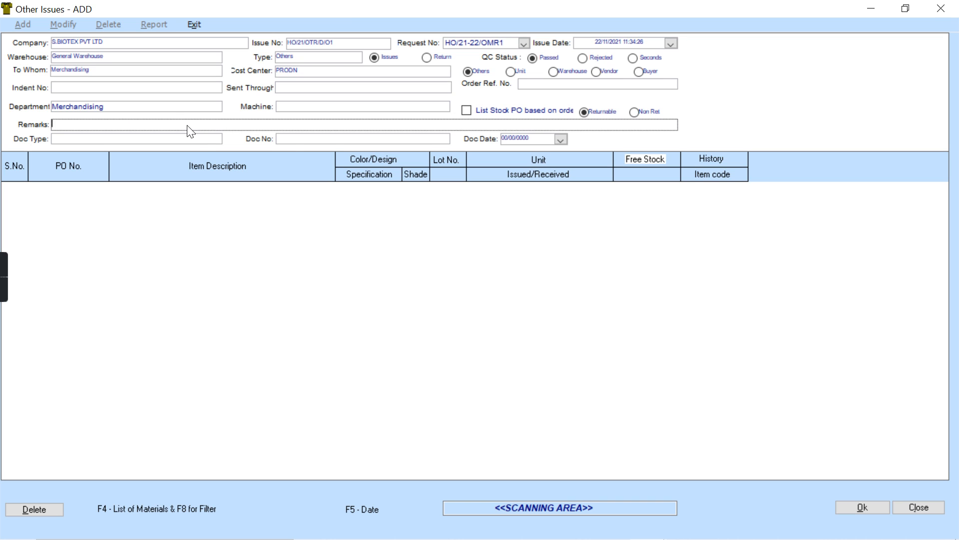
Add the requested A4 Bundle 70 GSM to the issue from the materials list and set its issued quantity to 1
key("F4")
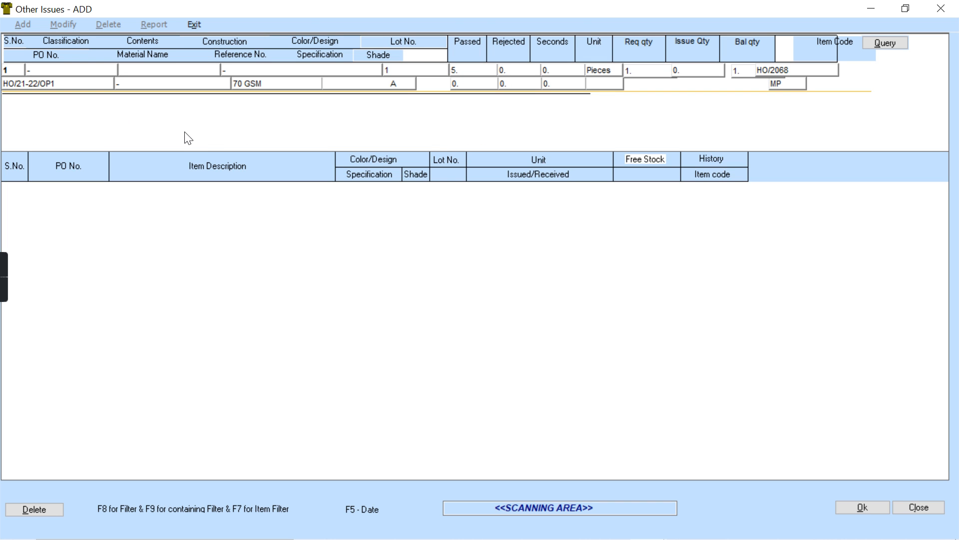
double_click(315, 87)
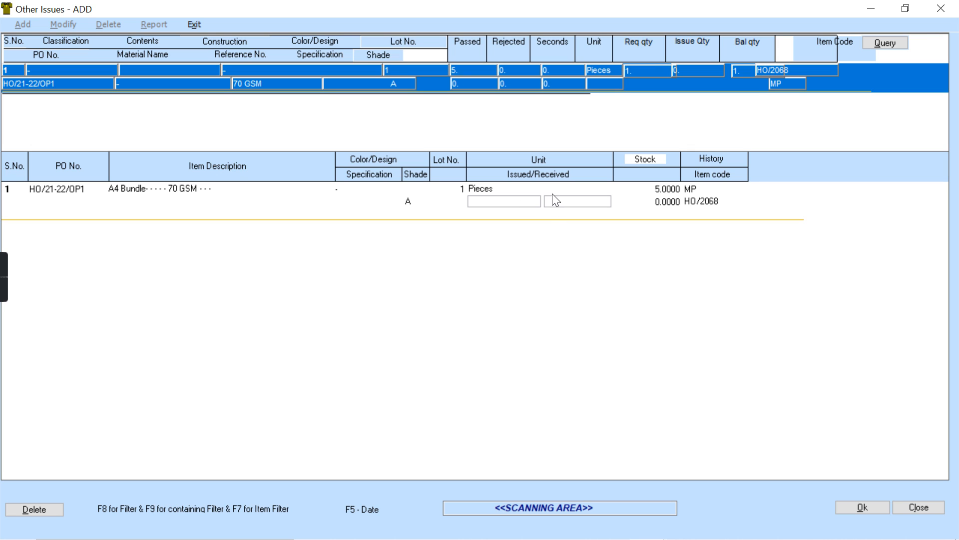
left_click(515, 203)
left_click(440, 119)
left_click(519, 202)
left_click(594, 107)
left_click(518, 205)
type("1")
key("Tab")
Try an issued quantity of 2 for the A4 Bundle line and return it to 1
left_click(536, 203)
type("2")
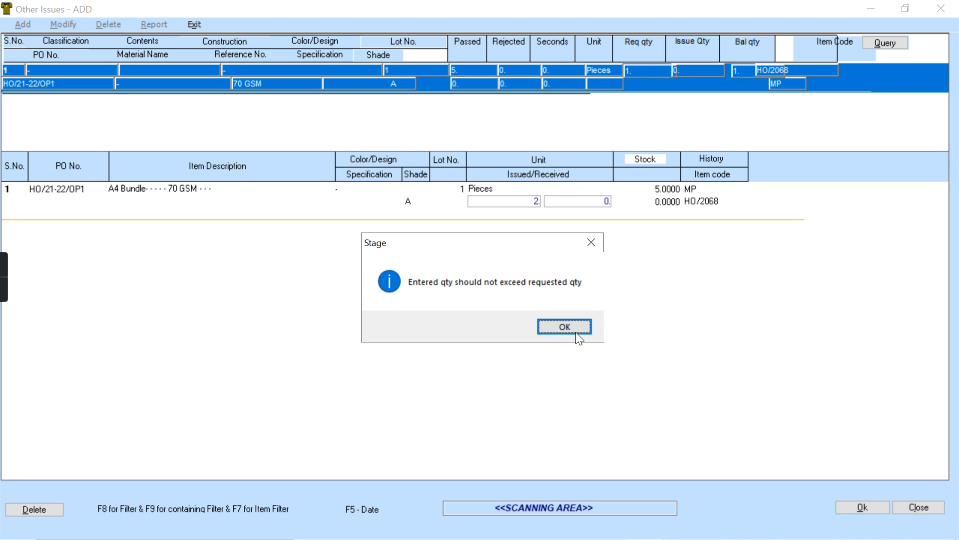
left_click(577, 332)
left_click(539, 204)
type("1")
key("Tab")
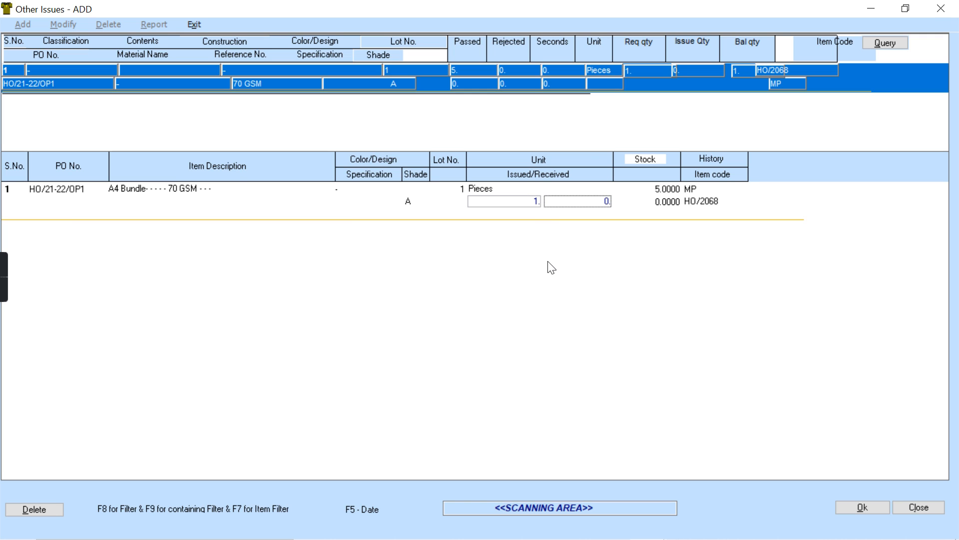
Save the issue and generate its delivery challan with option 1, Job Work Only, leaving Other Issues when done
left_click(872, 507)
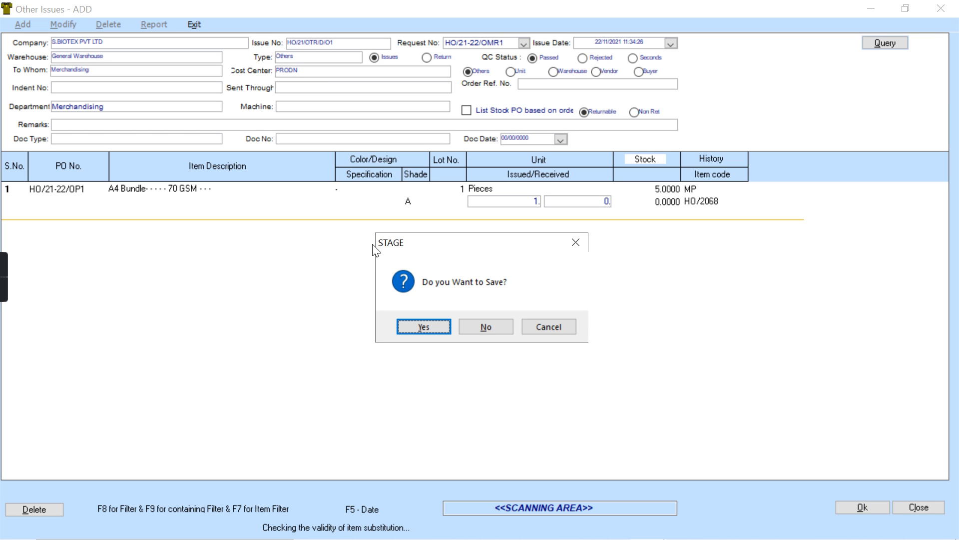
left_click(422, 327)
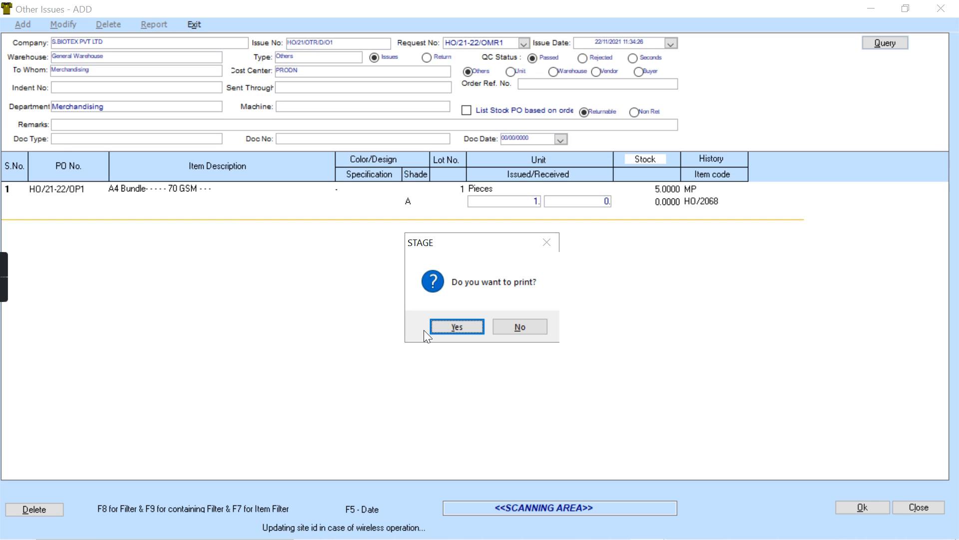
left_click(473, 330)
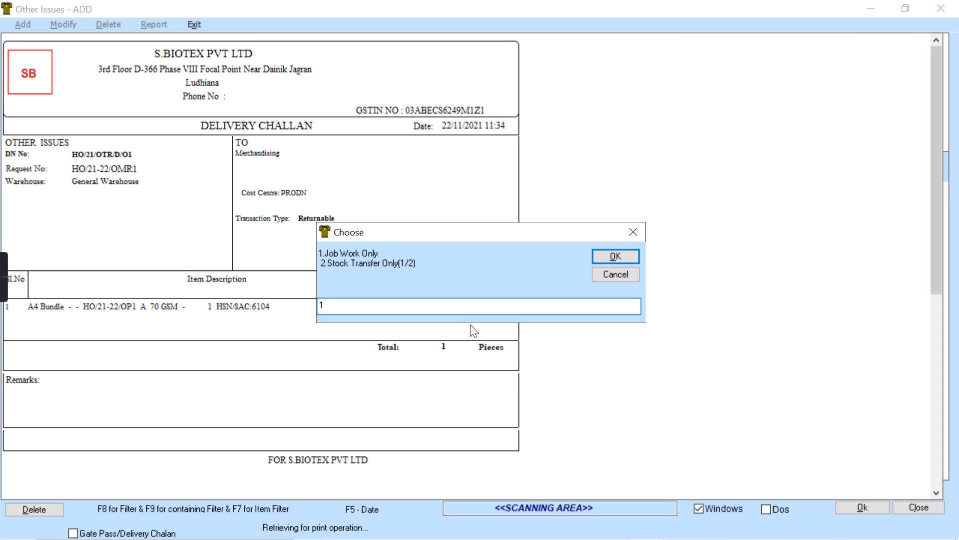
left_click(614, 256)
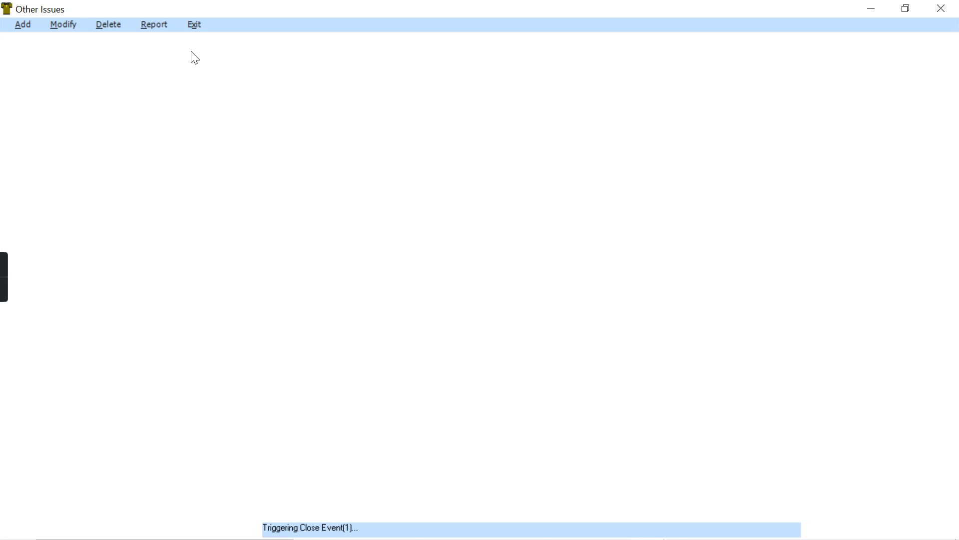
left_click(195, 27)
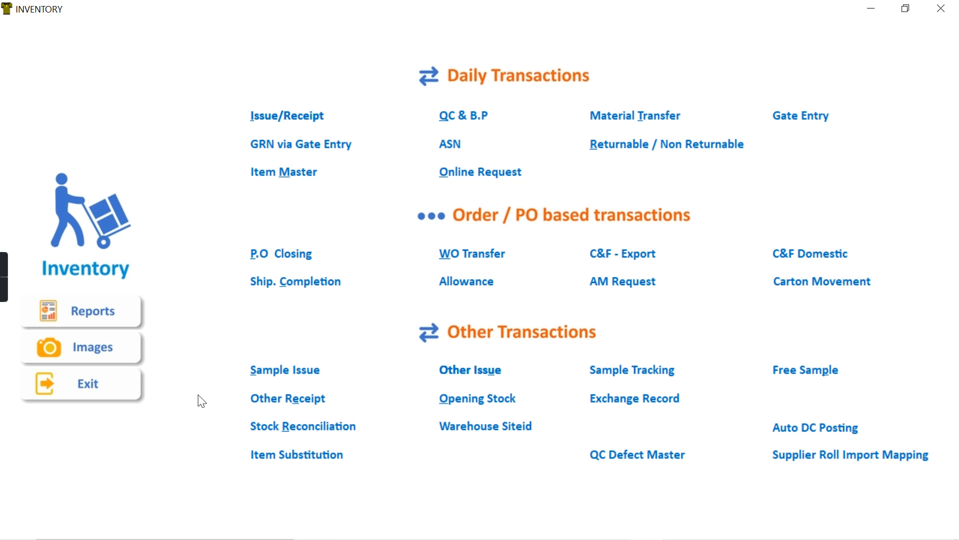
Display the Item Ledger of A4 Bundle 70 GSM for material type Others in General Warehouse
left_click(105, 313)
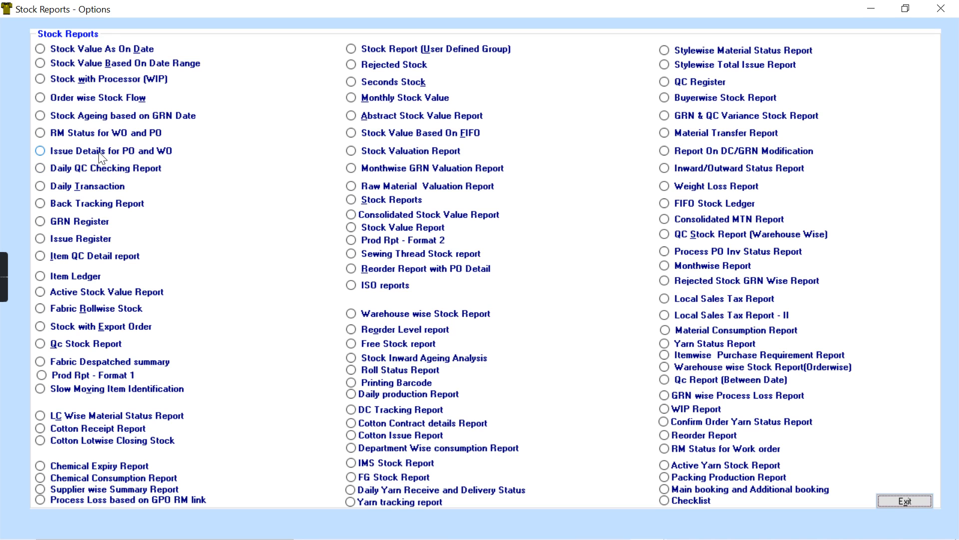
left_click(91, 279)
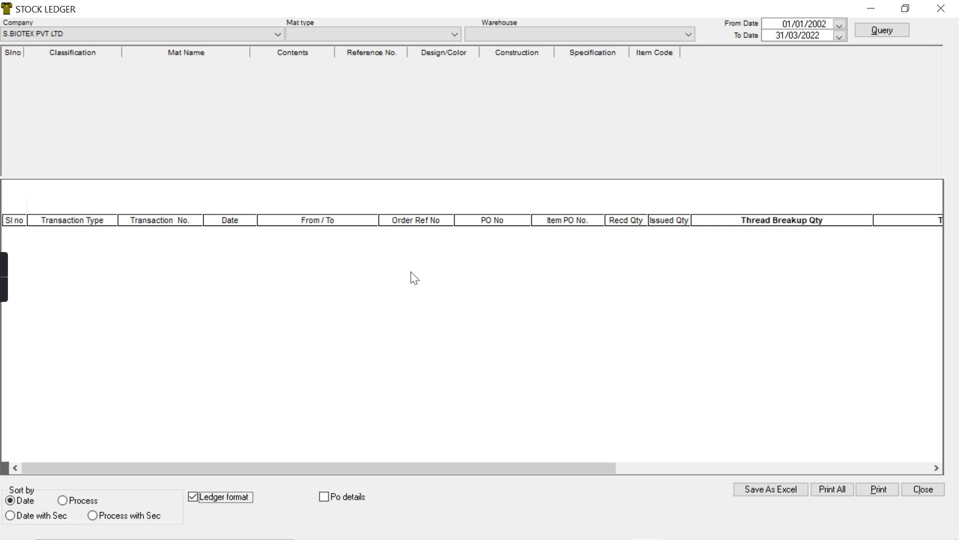
left_click(441, 34)
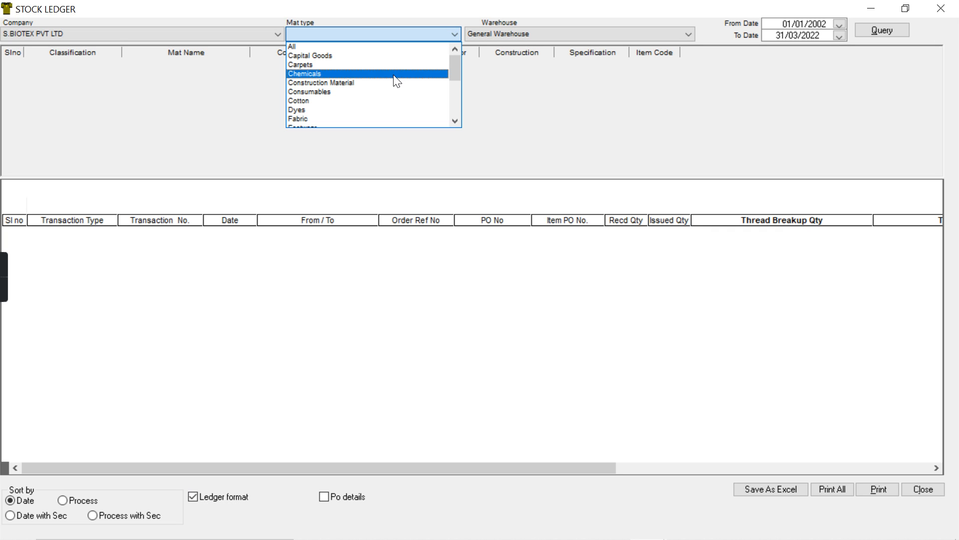
scroll(394, 75, "down", 4)
left_click(394, 75)
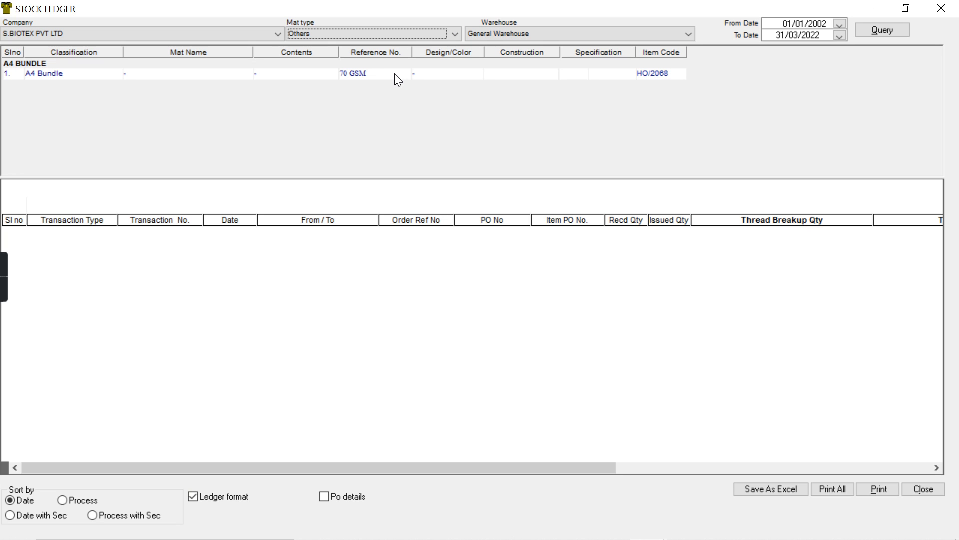
left_click(378, 74)
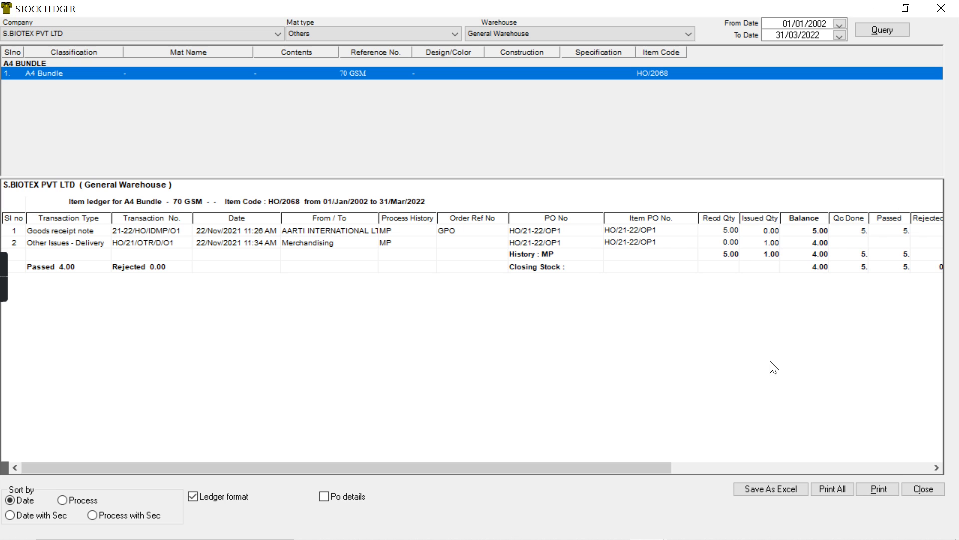
Close the ledger and set up the Stock Value As On Date report with Format C and material Others
left_click(924, 489)
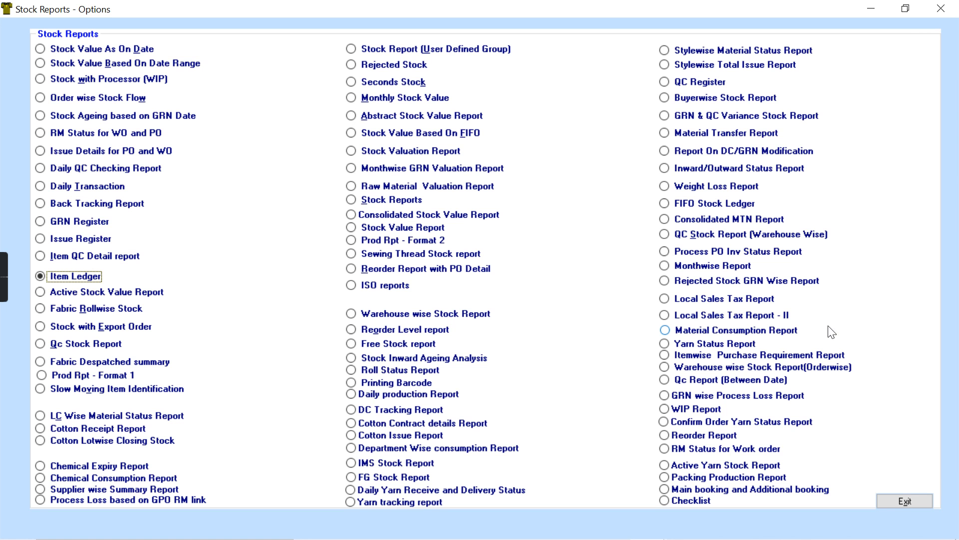
left_click(150, 49)
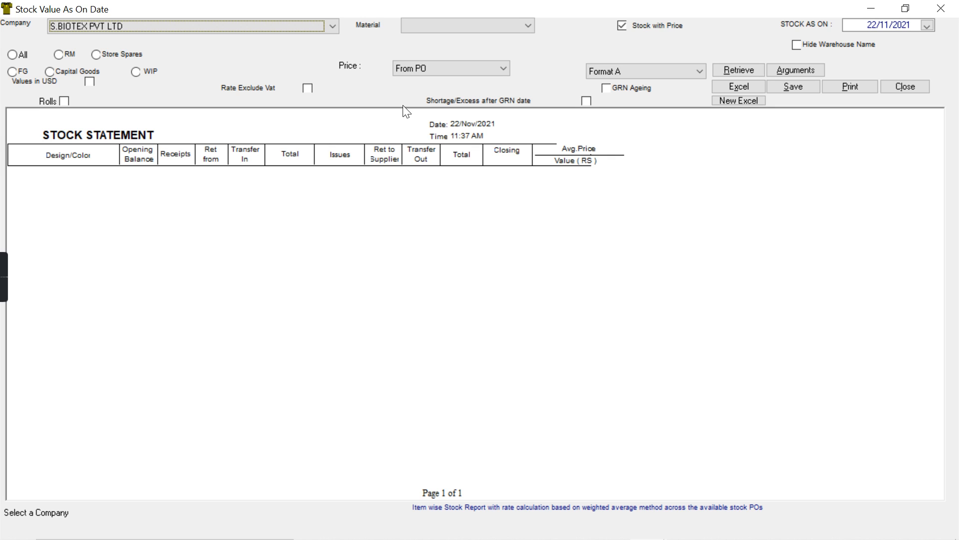
left_click(672, 76)
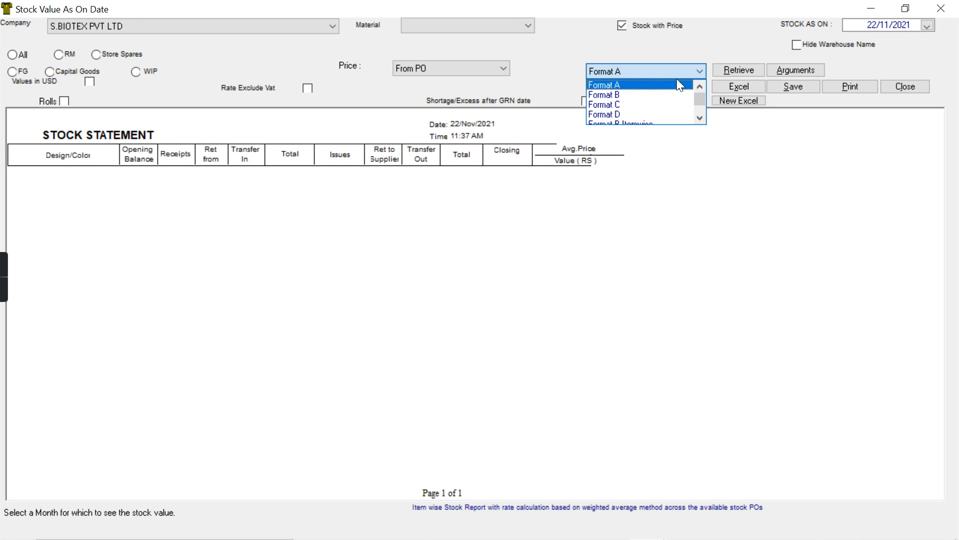
left_click(619, 104)
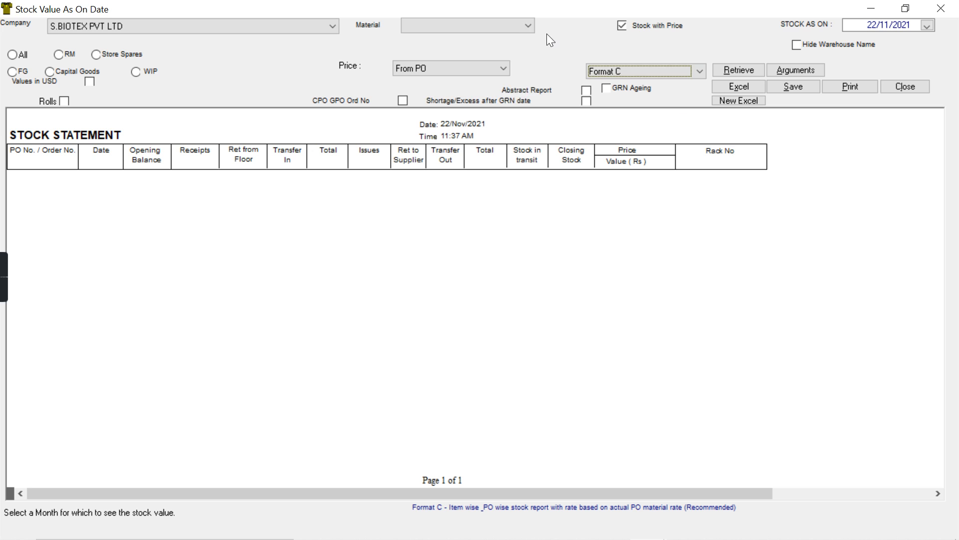
left_click(522, 29)
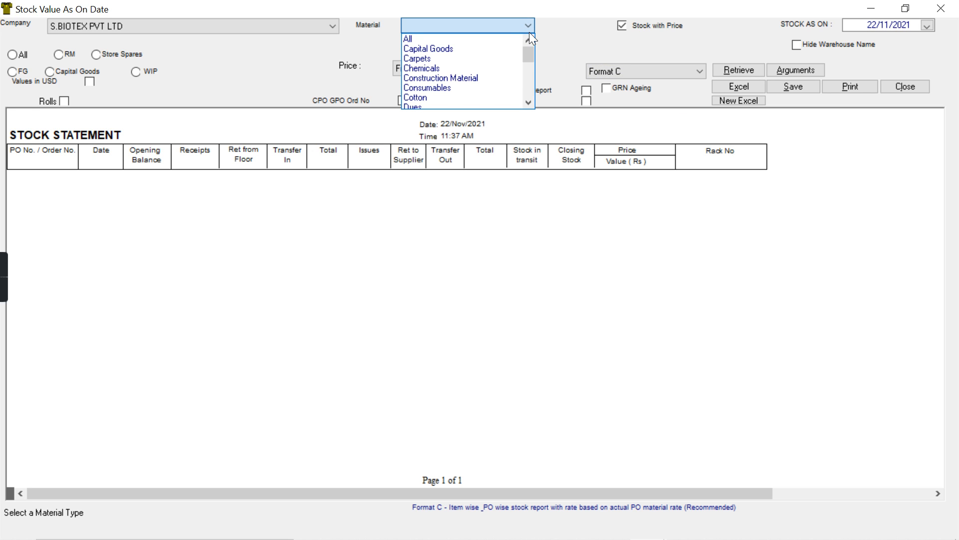
key("o")
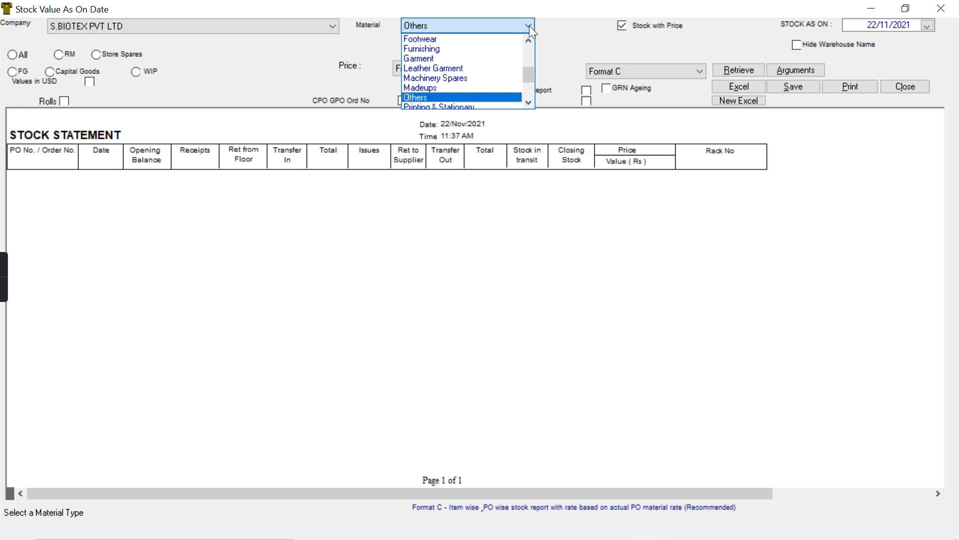
key("Return")
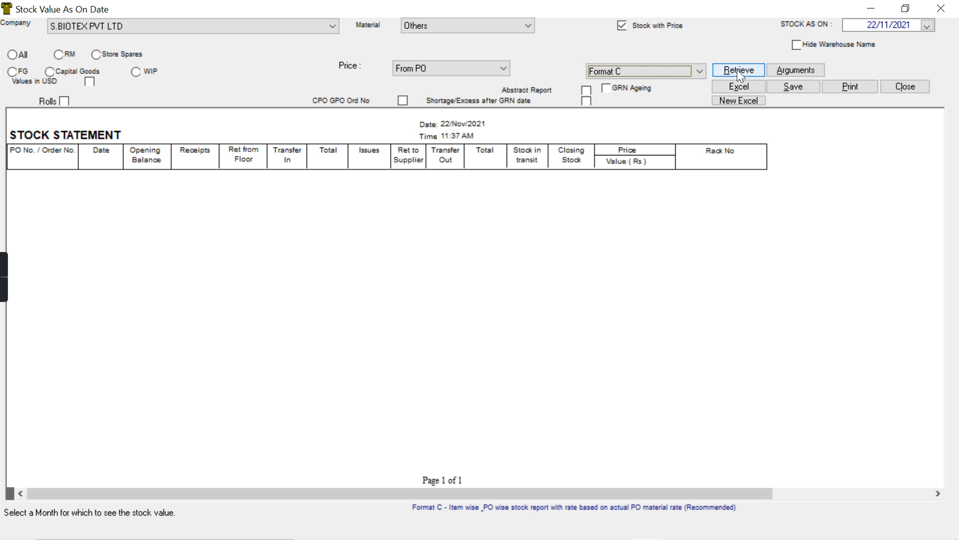
Filter the stock value report to General Warehouse and retrieve the stock statement
left_click(802, 71)
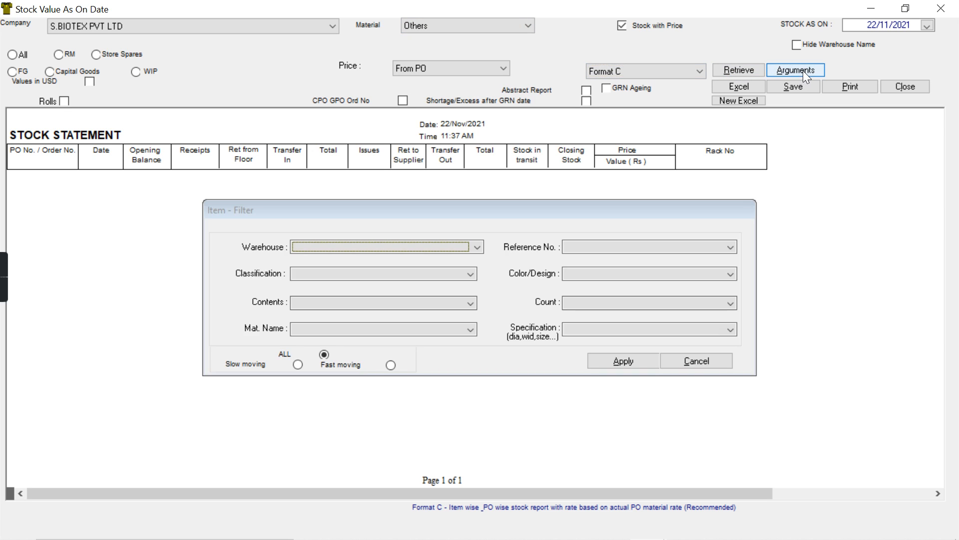
left_click(480, 248)
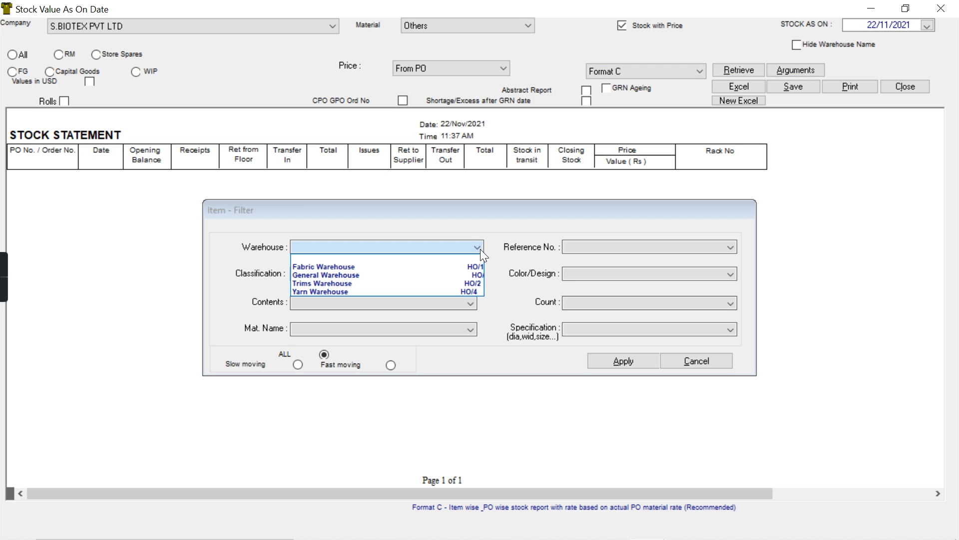
left_click(347, 275)
left_click(649, 359)
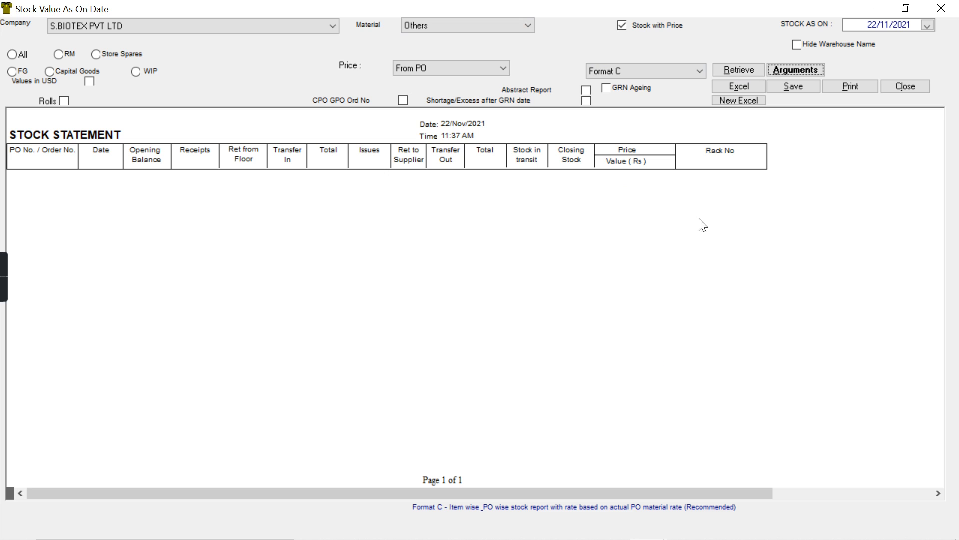
left_click(747, 70)
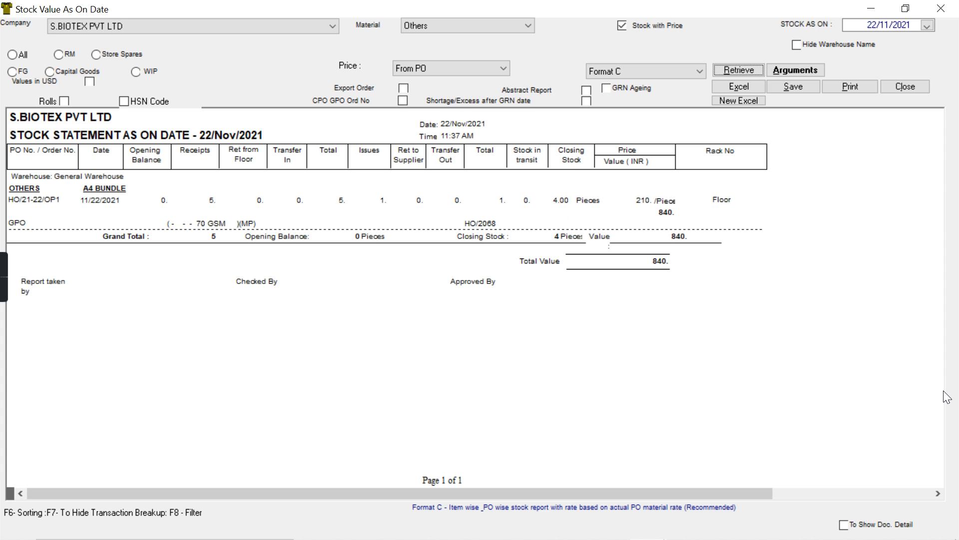
Close the stock value report and list the Inventory Checklist entries for all orders
left_click(941, 8)
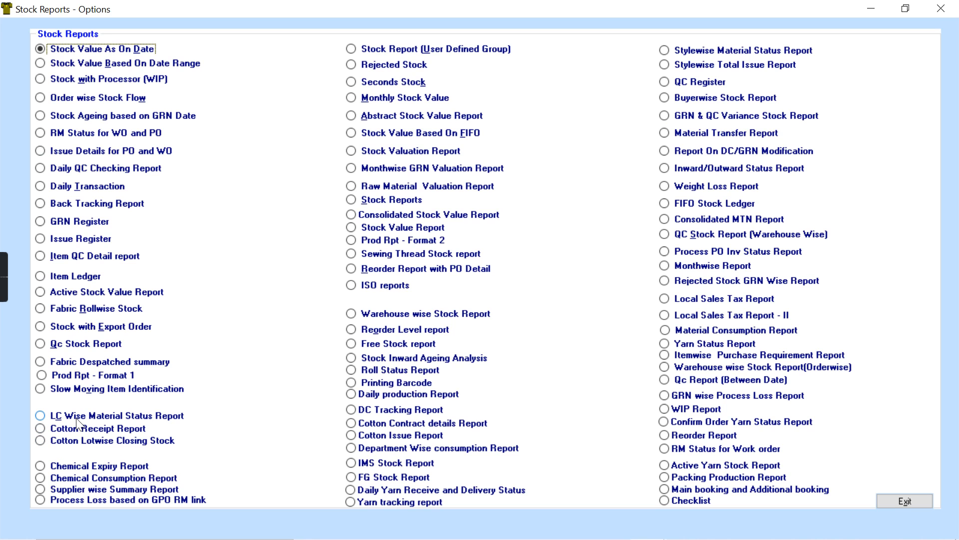
mouse_move(619, 528)
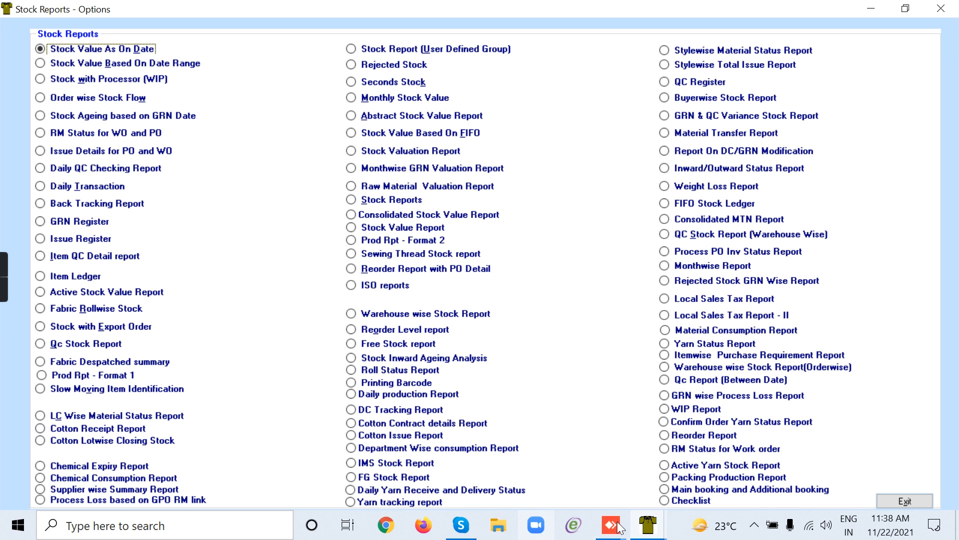
left_click(665, 501)
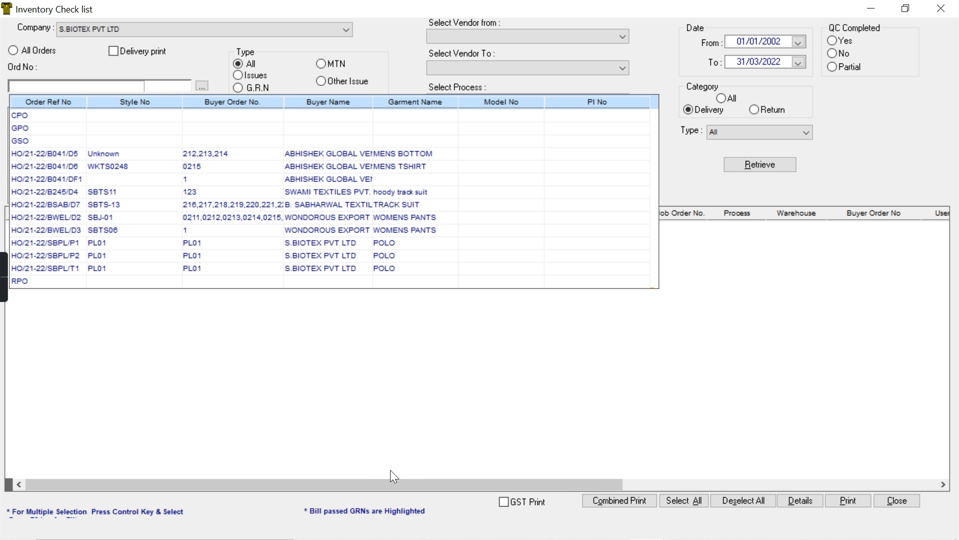
left_click(15, 51)
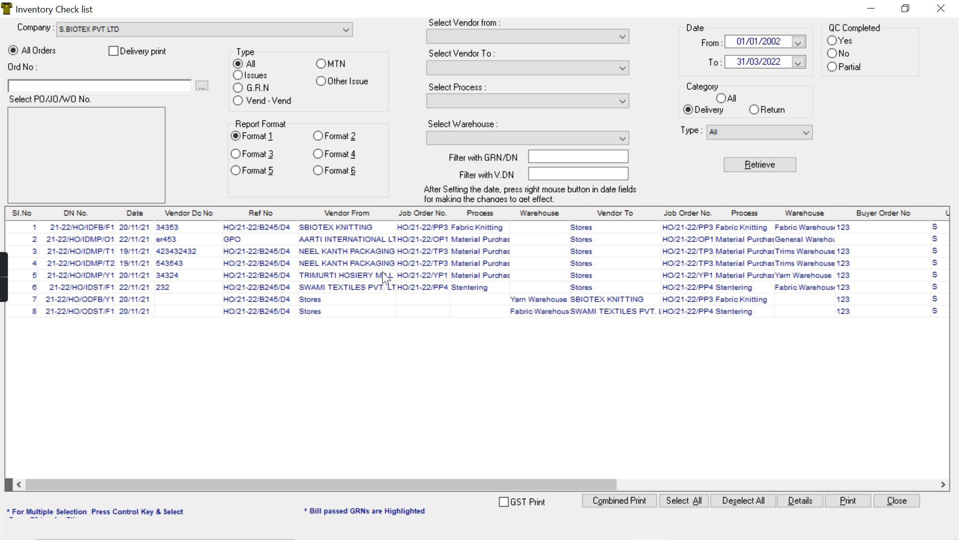
View the goods receipt note of the TRIMURTI HOSIERY MILL yarn purchase and return to the checklist
left_click(354, 276)
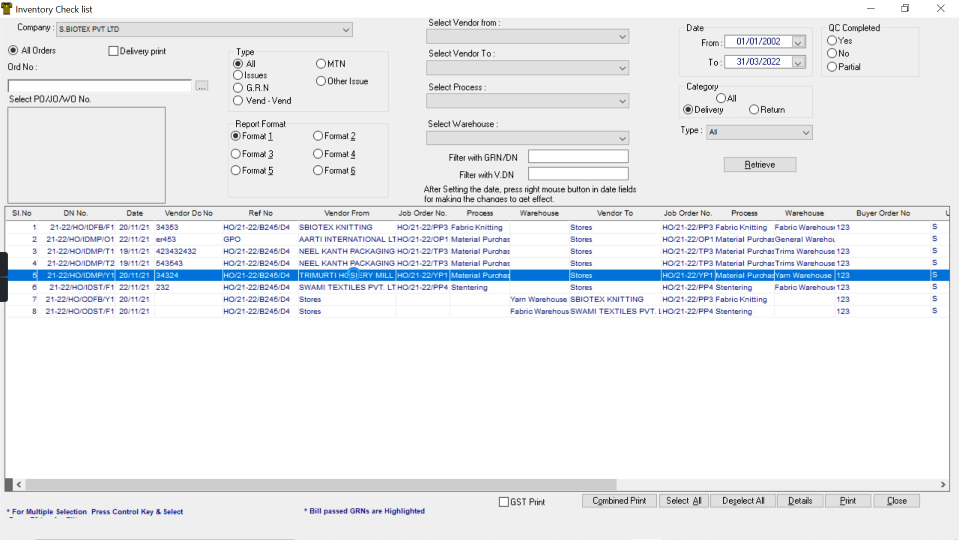
double_click(354, 274)
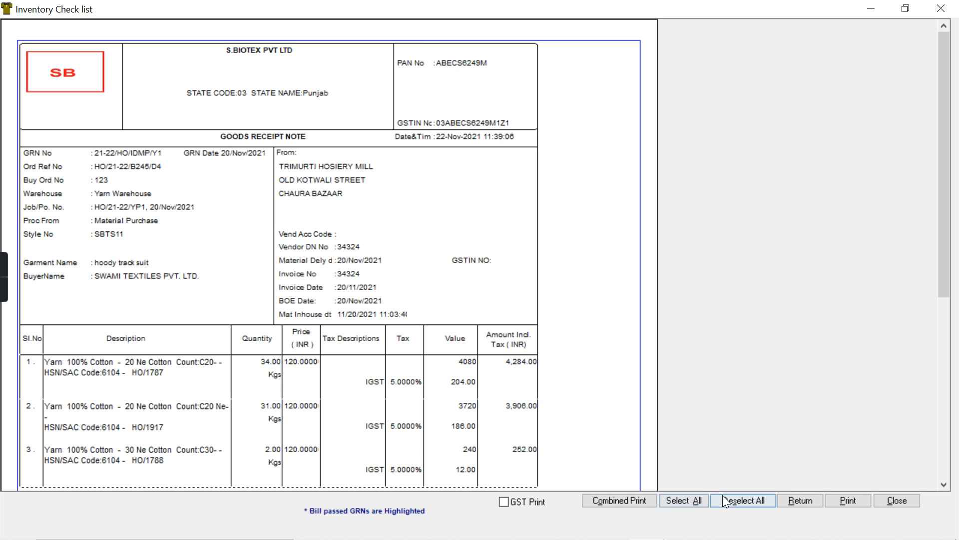
left_click(797, 505)
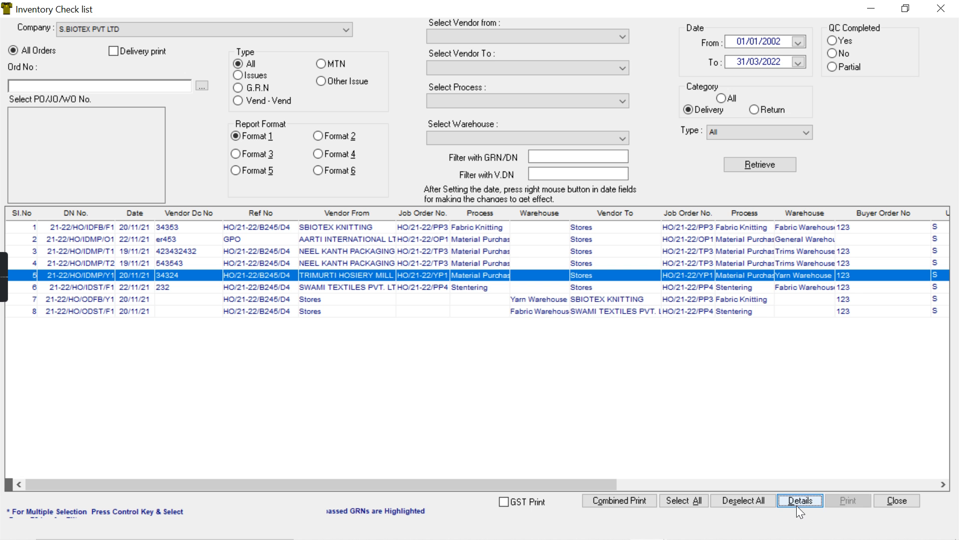
Close the checklist and leave the stock reports and the Inventory module for the main module screen
left_click(897, 502)
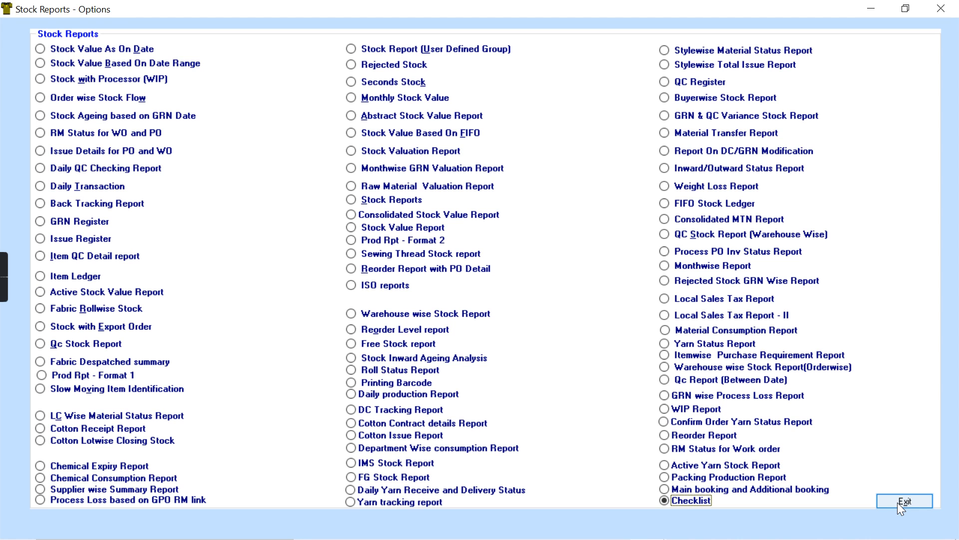
left_click(897, 502)
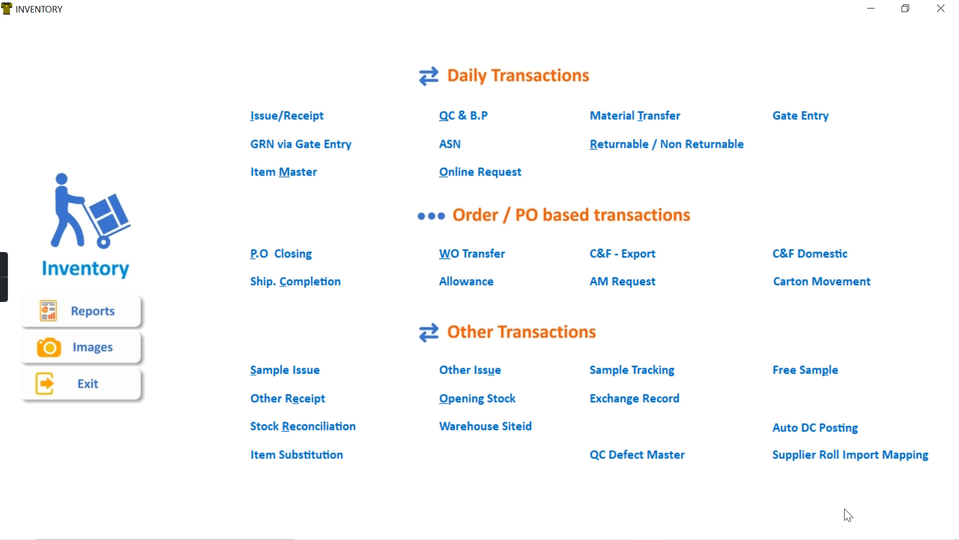
left_click(86, 383)
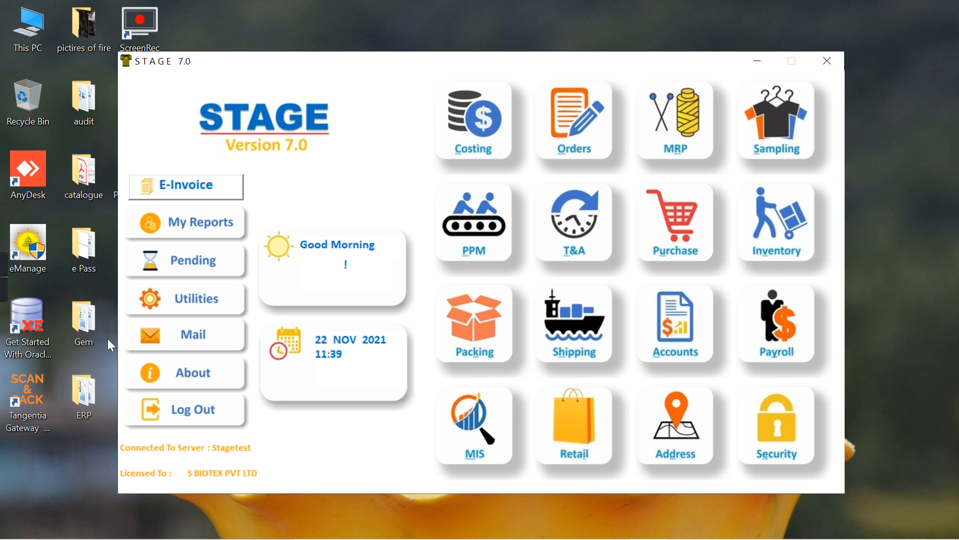
mouse_move(3, 293)
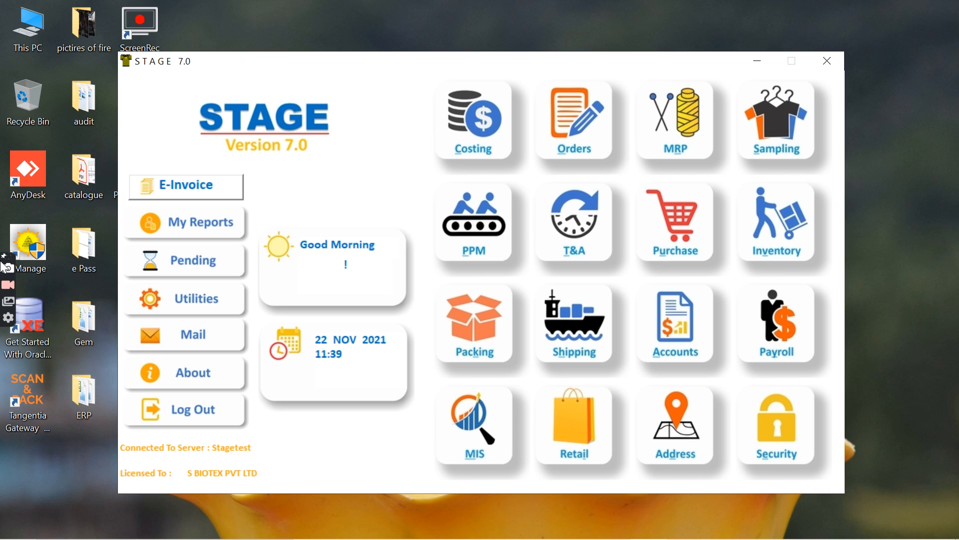